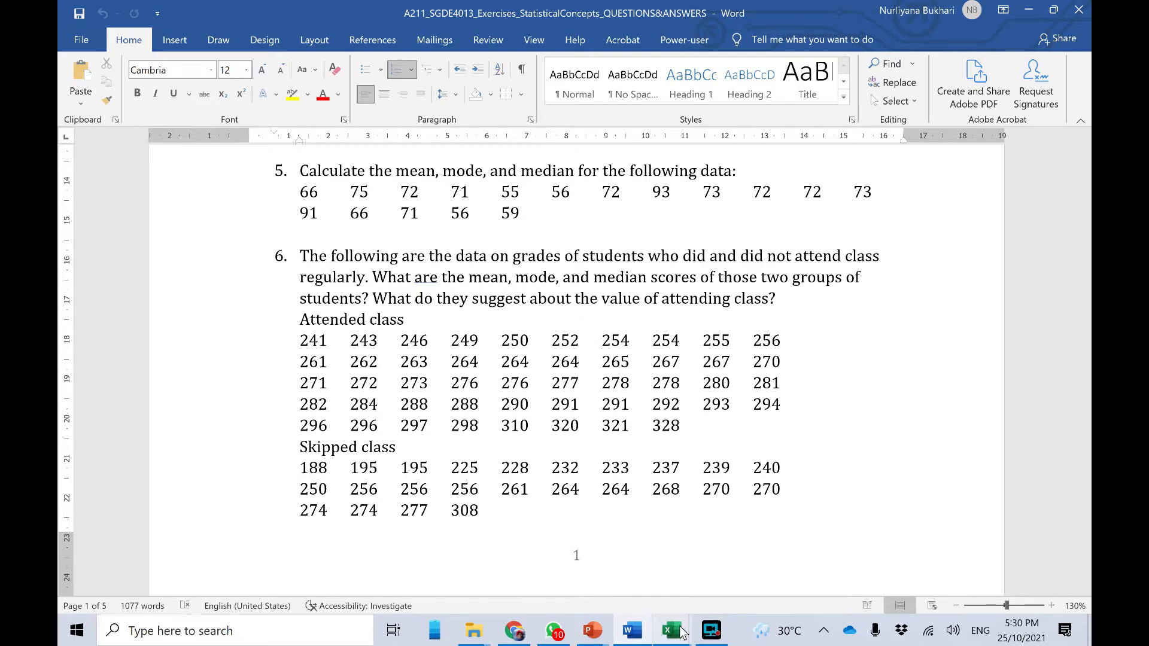
- Examine exercise 6 and its two grade data sets, Attended class and Skipped class
click(375, 260)
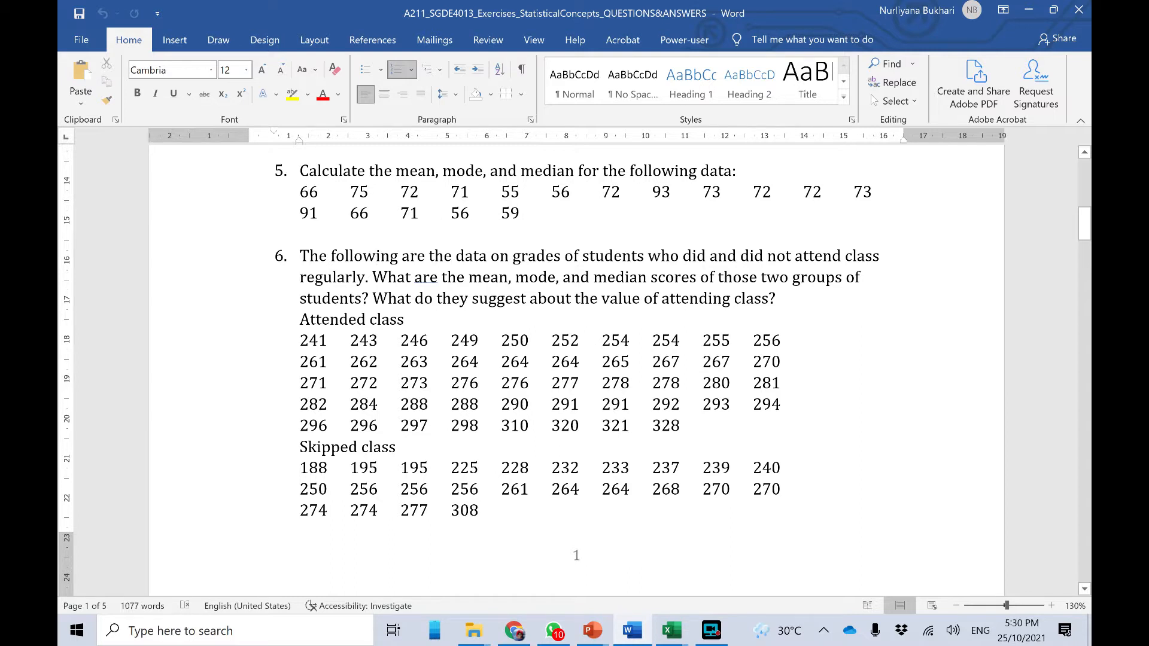
triple_click(296, 319)
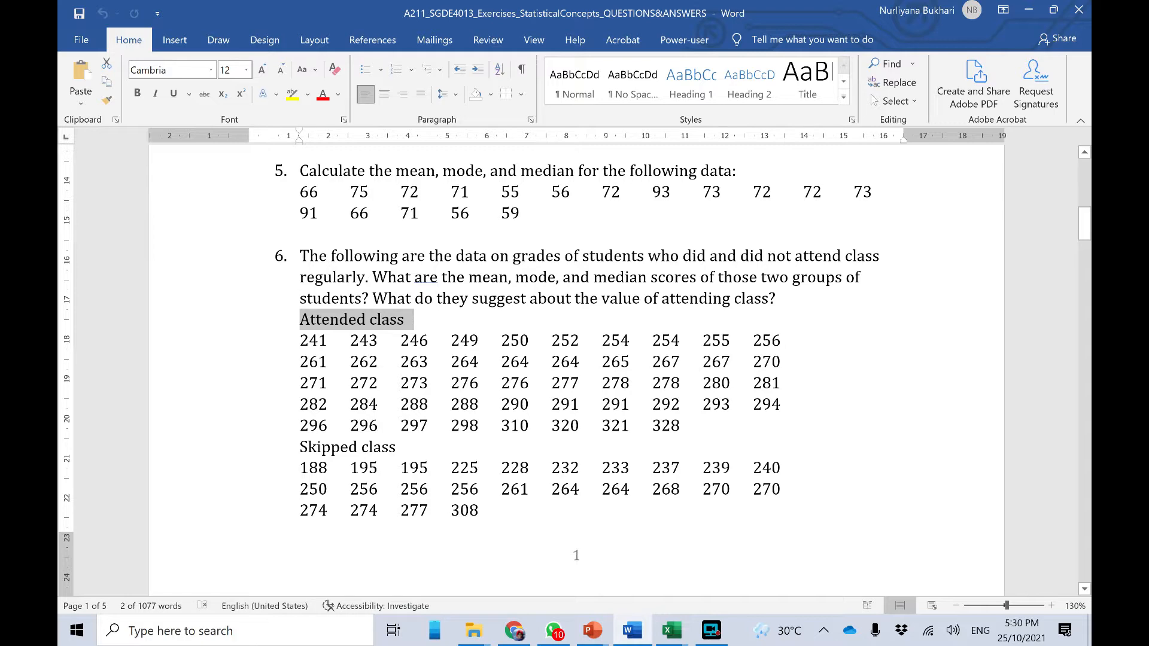
drag(299, 447, 405, 446)
scroll(405, 447, down, 3)
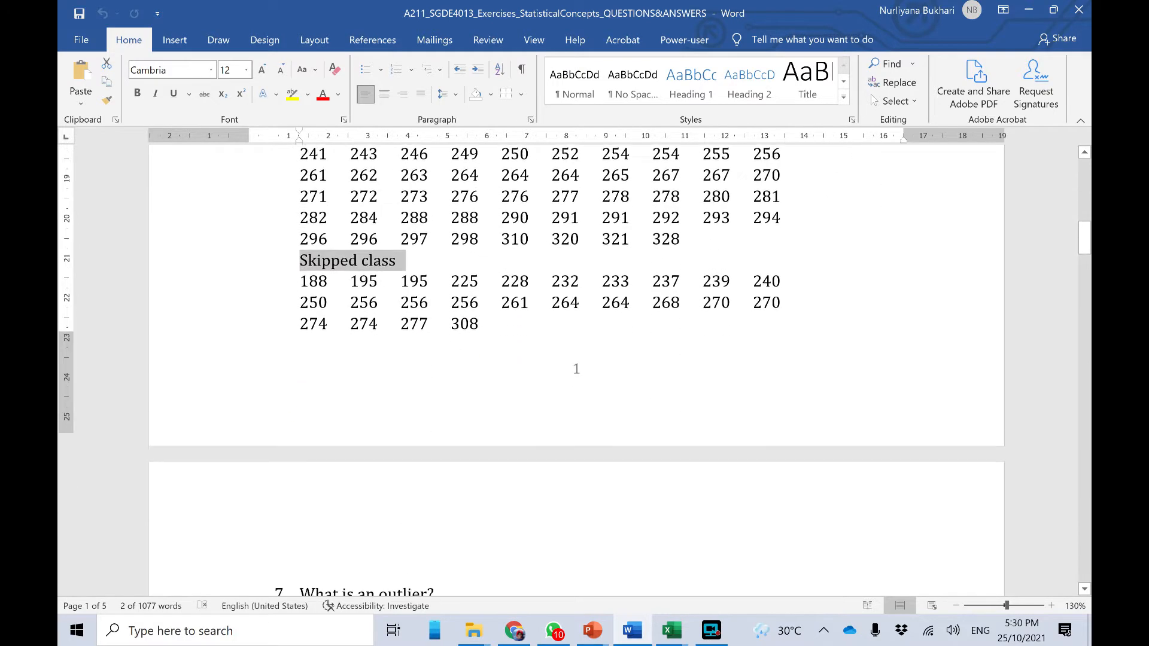
scroll(576, 370, up, 3)
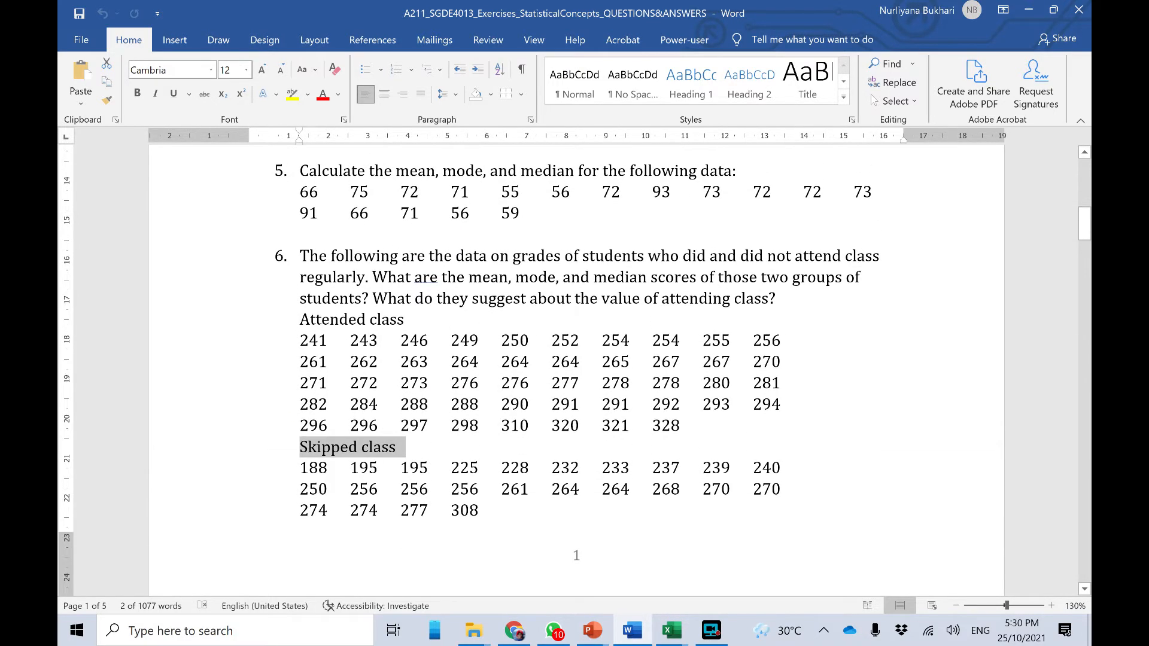
click(405, 449)
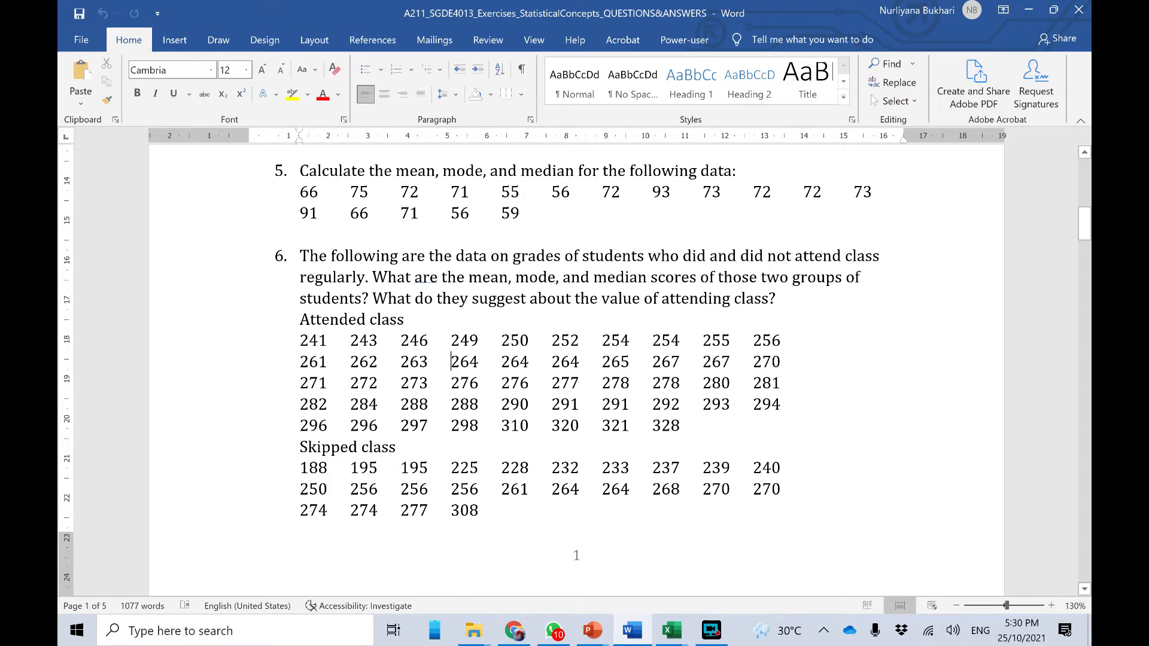
drag(691, 428, 299, 319)
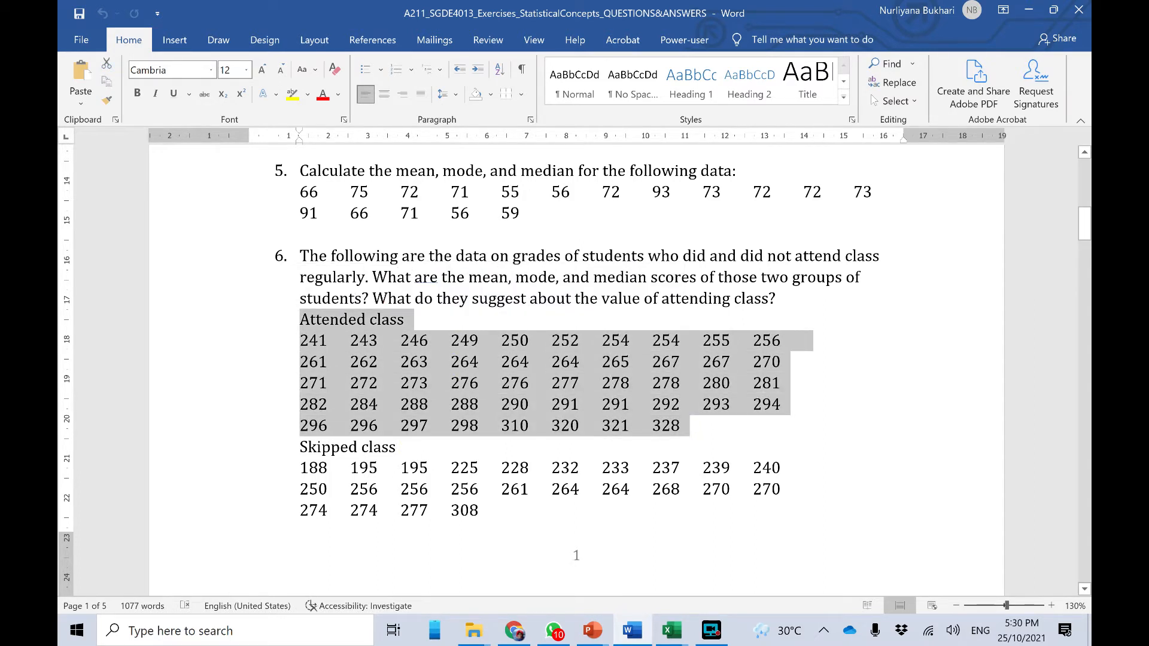
click(381, 447)
drag(299, 447, 488, 513)
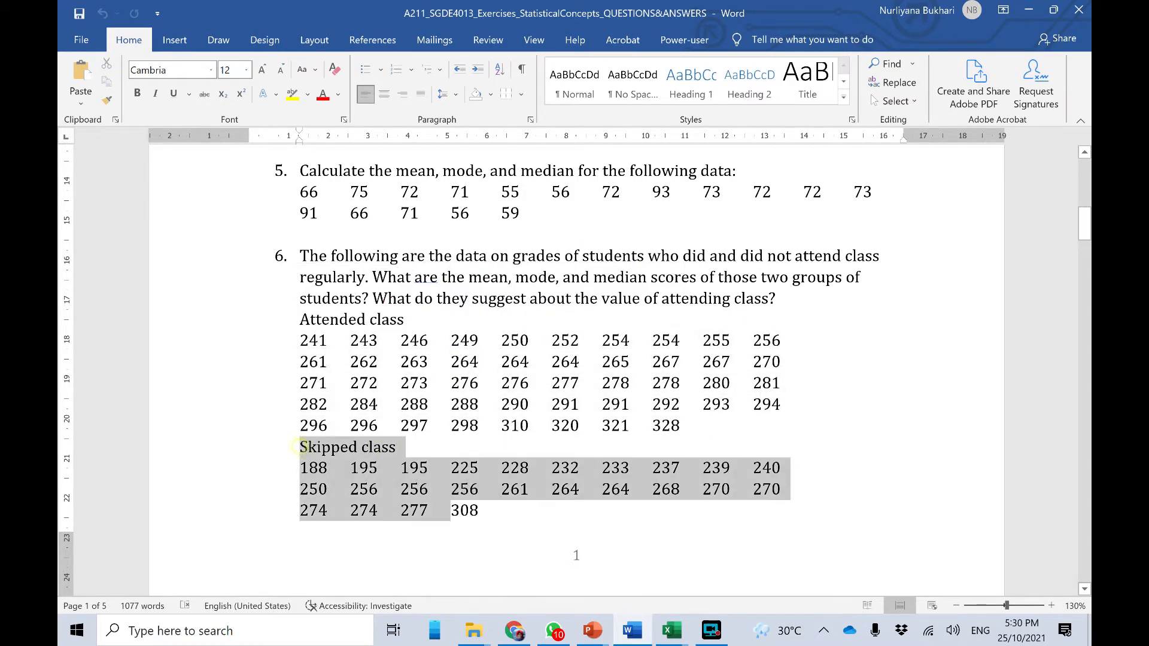
click(448, 358)
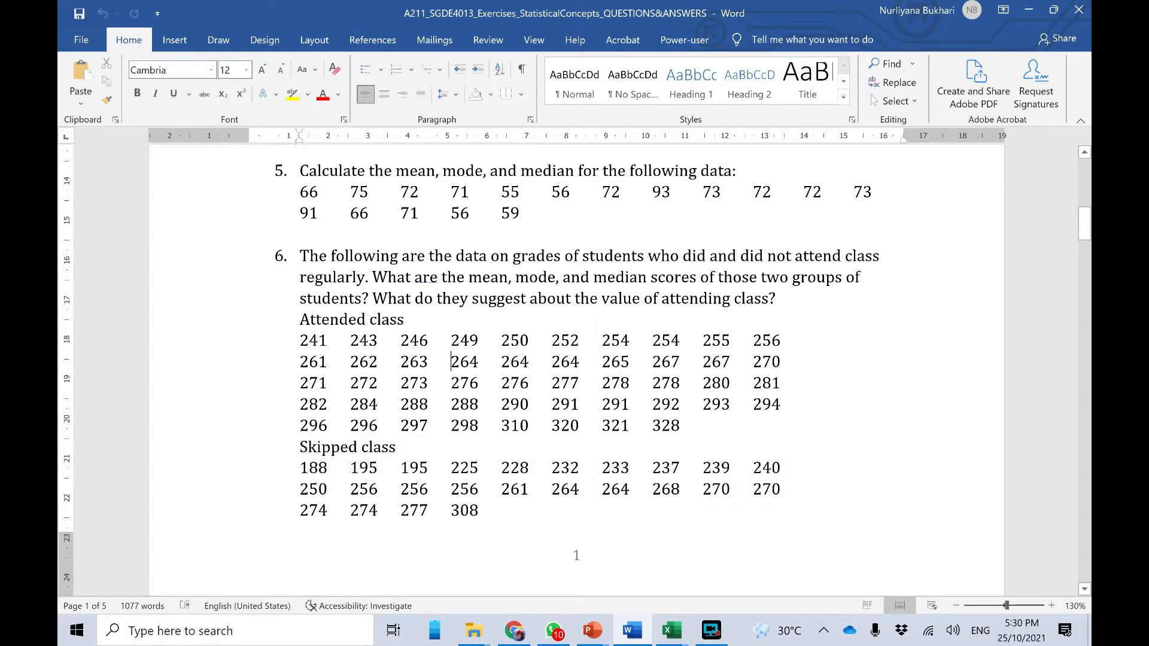
- Copy the Attended class grades from the Word document into Sheet2 of Book1 in Excel at cell B3, matching the destination formatting
drag(300, 340, 688, 426)
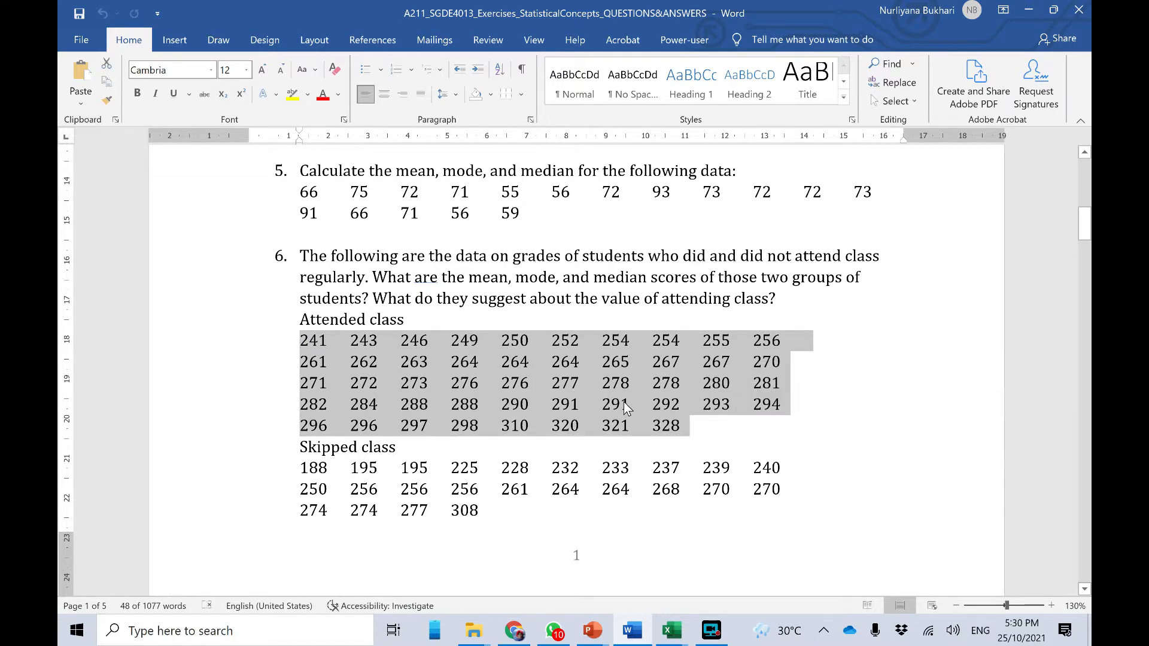
mouse_move(676, 629)
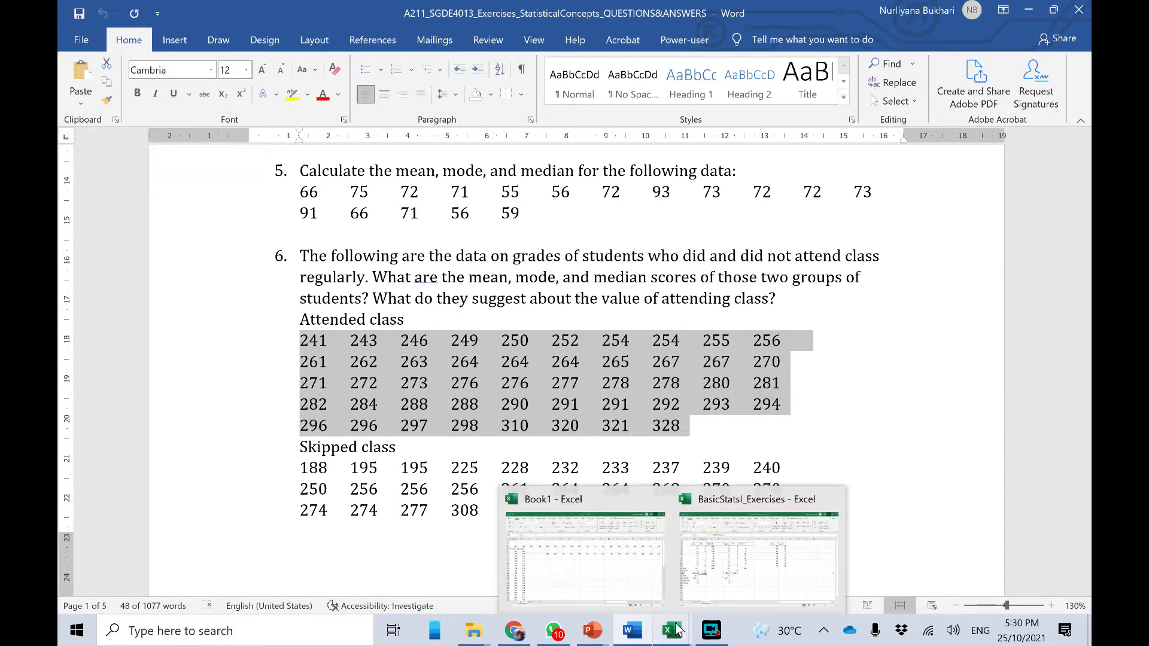
click(645, 585)
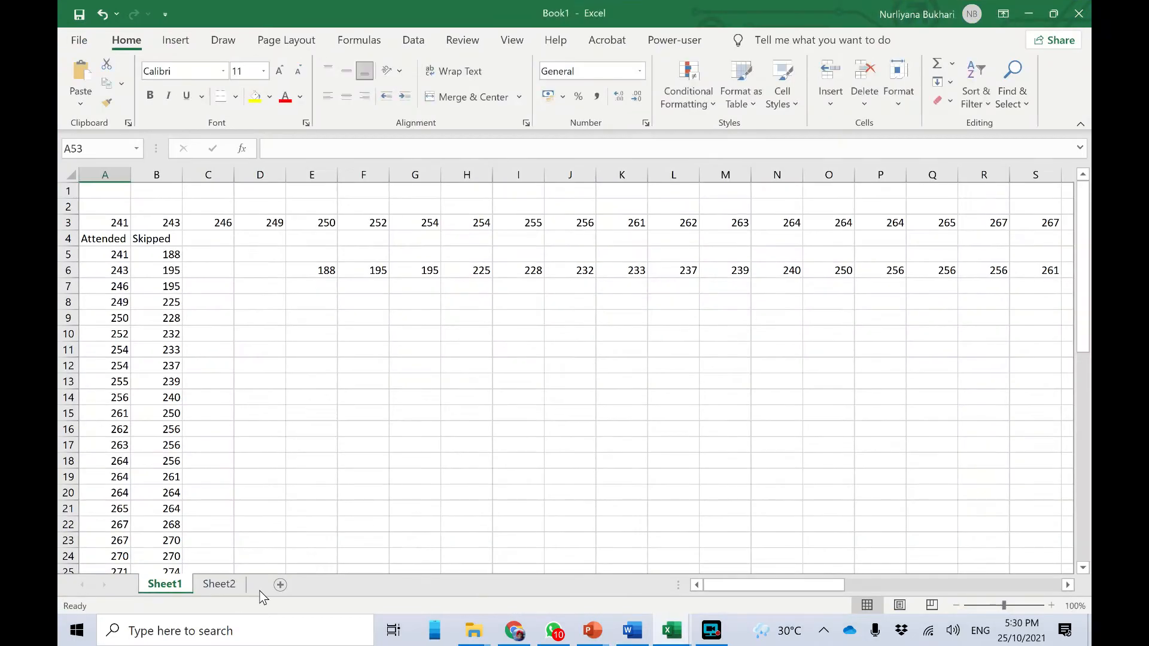
click(221, 584)
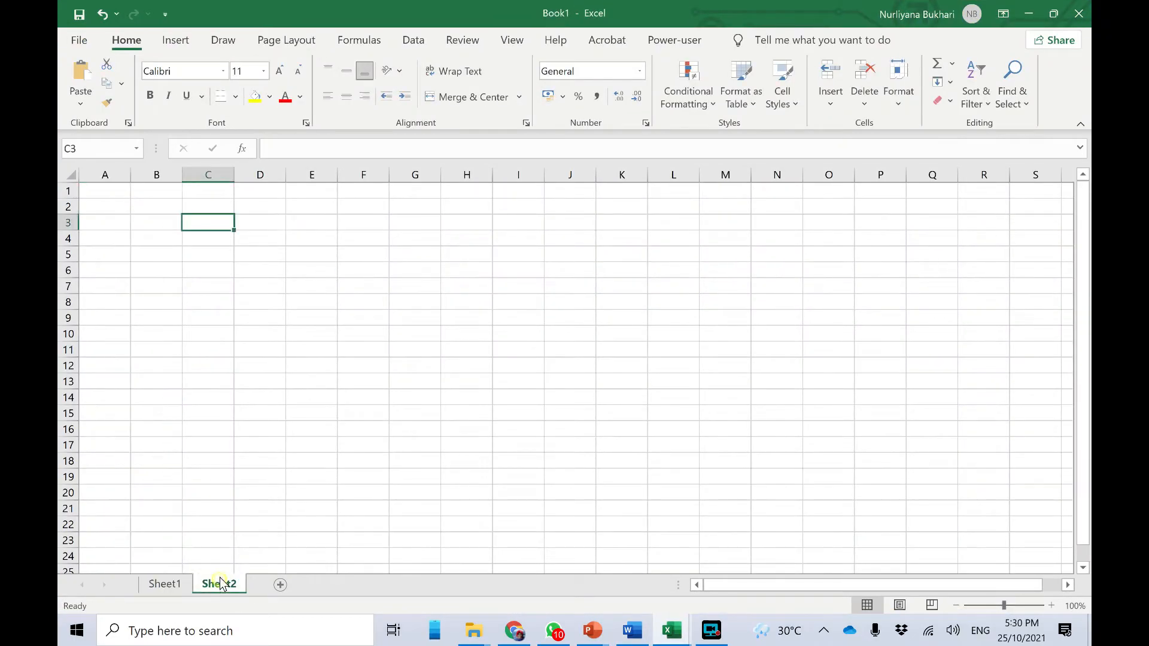
click(150, 224)
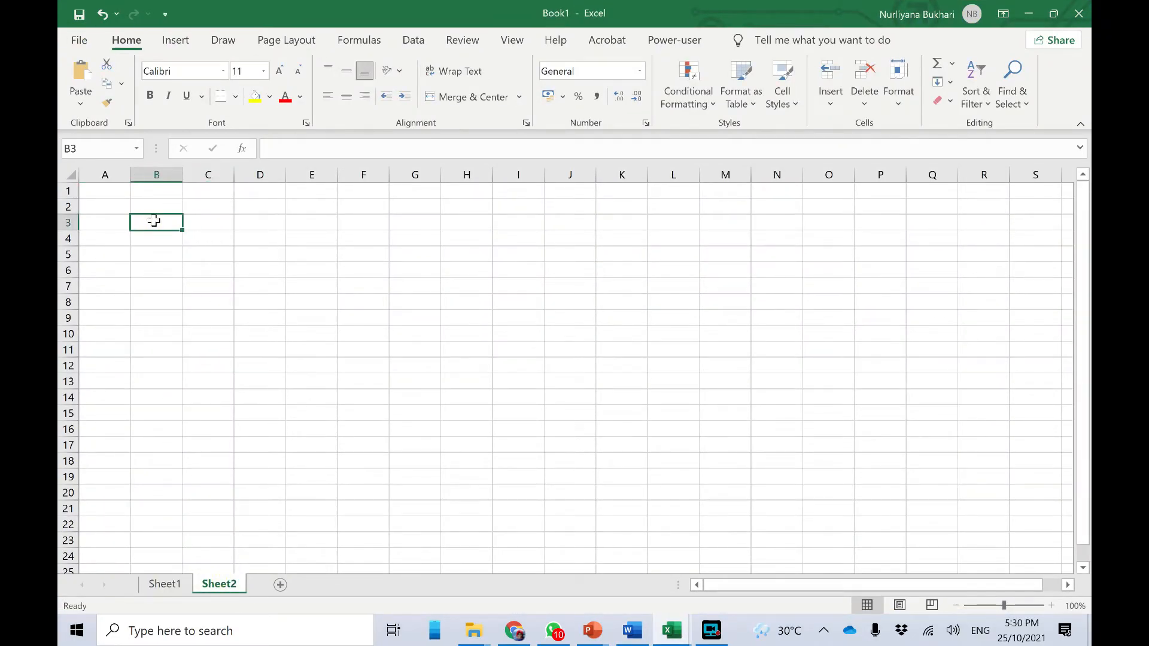
right_click(154, 223)
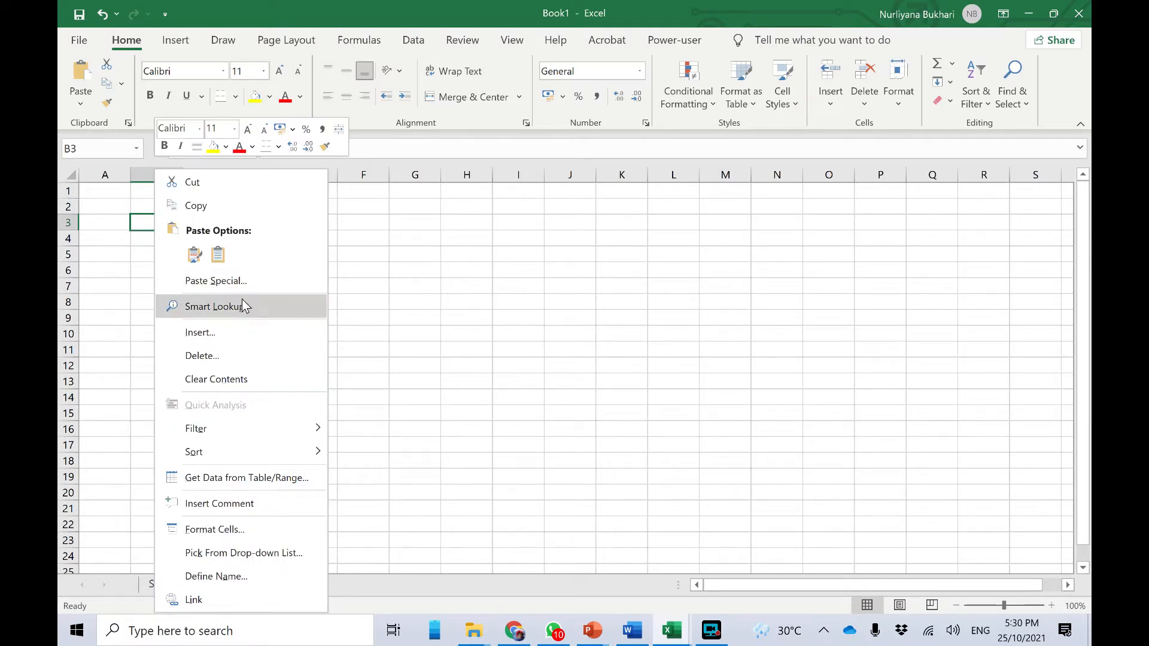
click(218, 256)
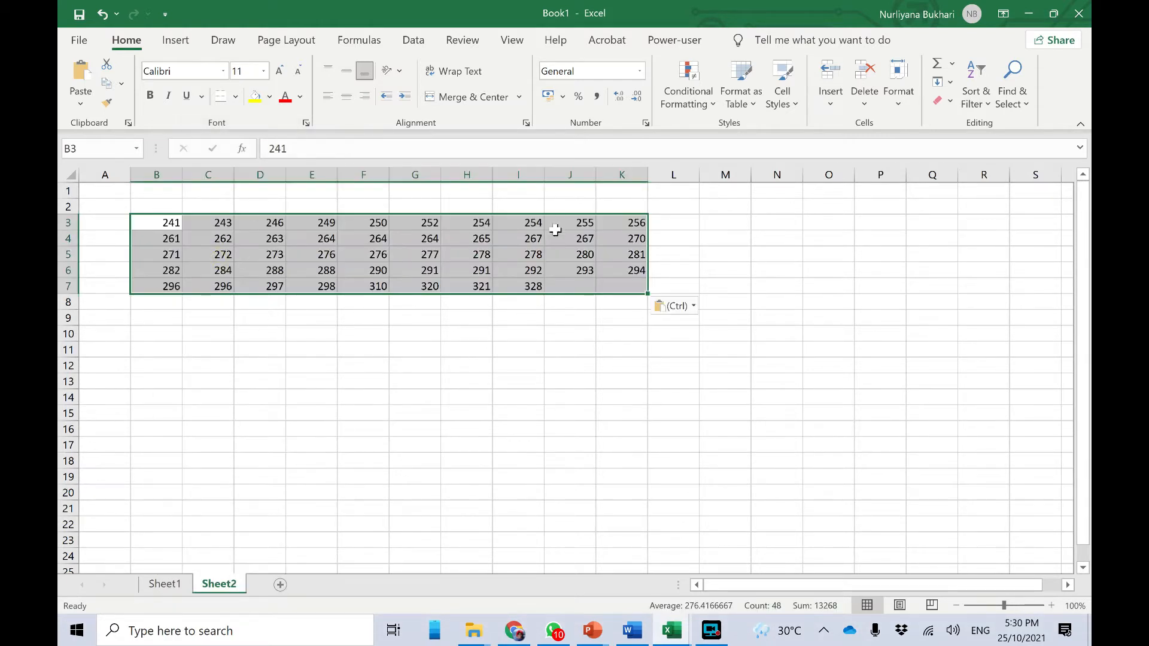
click(466, 329)
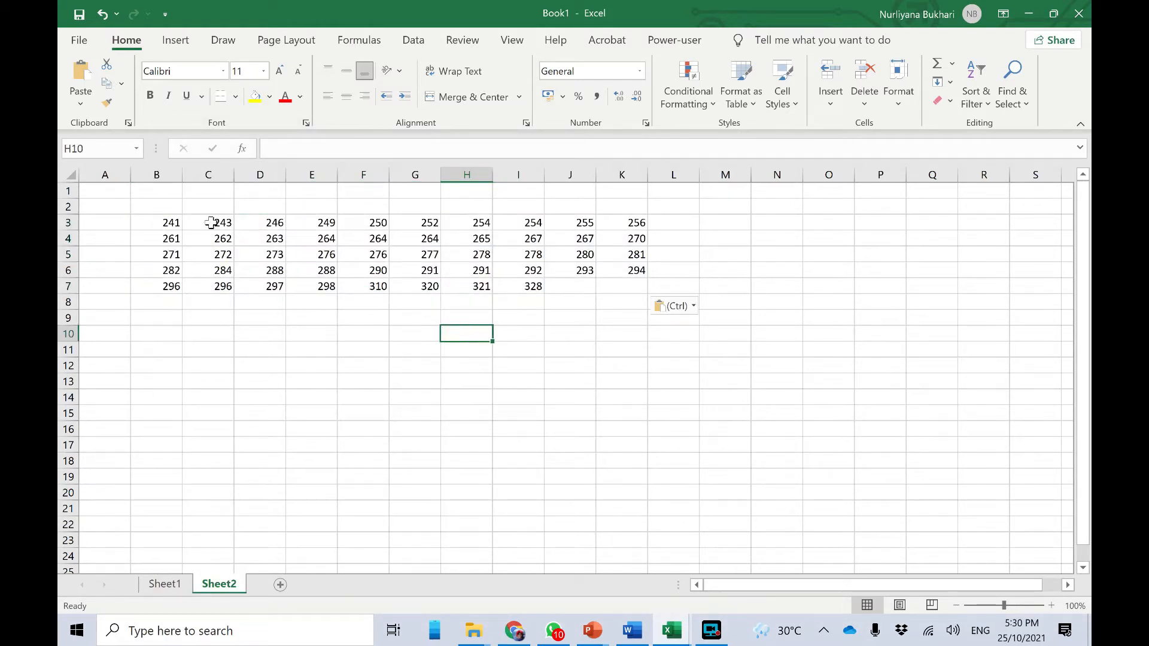
- Move the second row of grades, B4:K4, to the end of row 3, starting at cell L3
drag(158, 218, 617, 219)
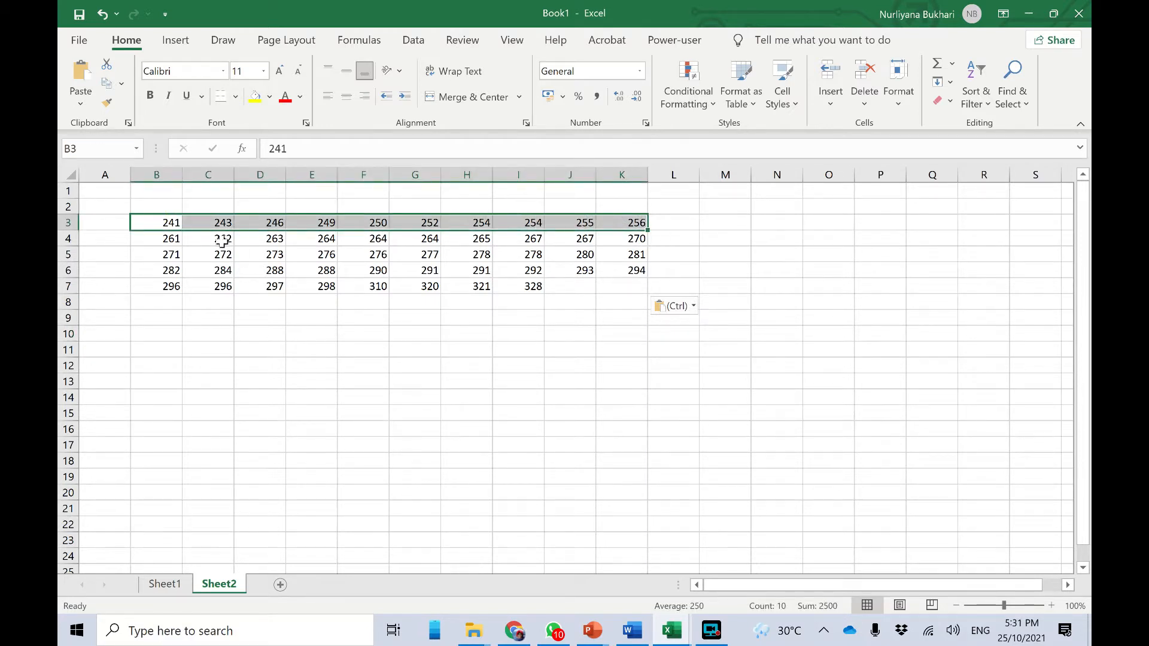
click(238, 321)
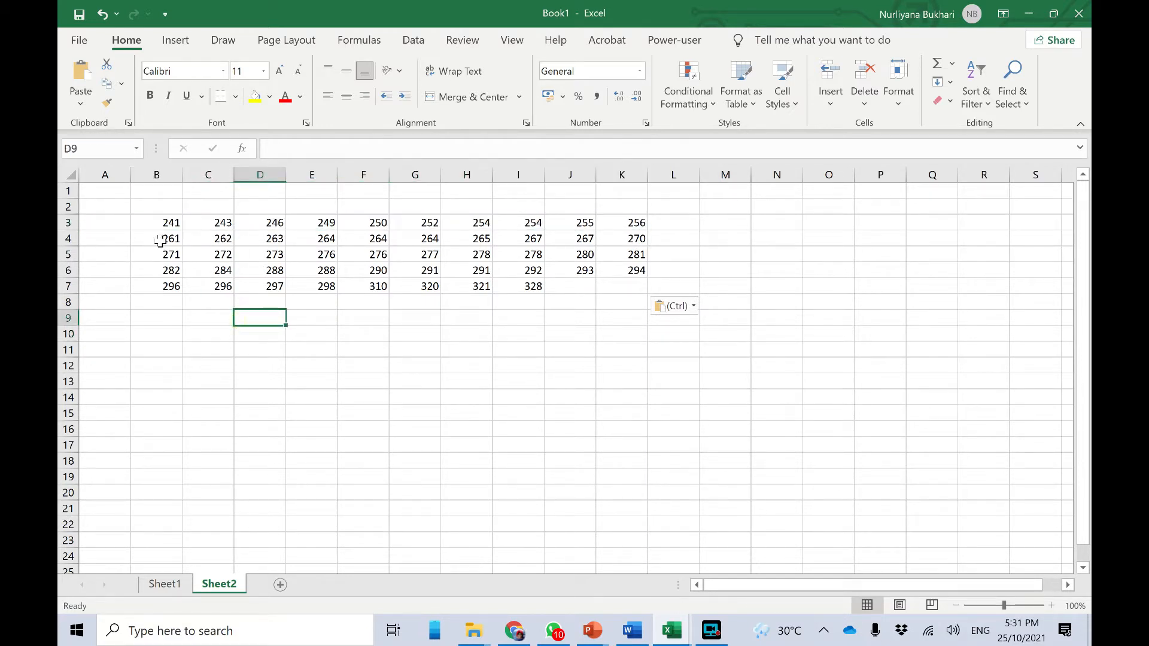
drag(154, 240, 619, 240)
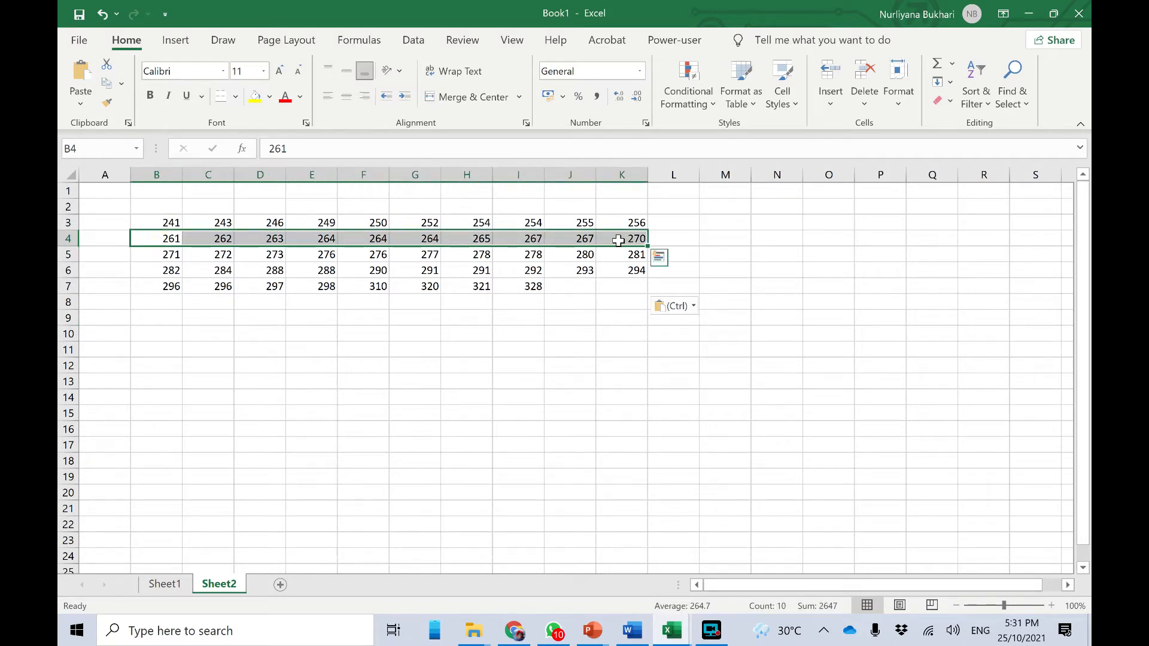
right_click(618, 240)
click(670, 189)
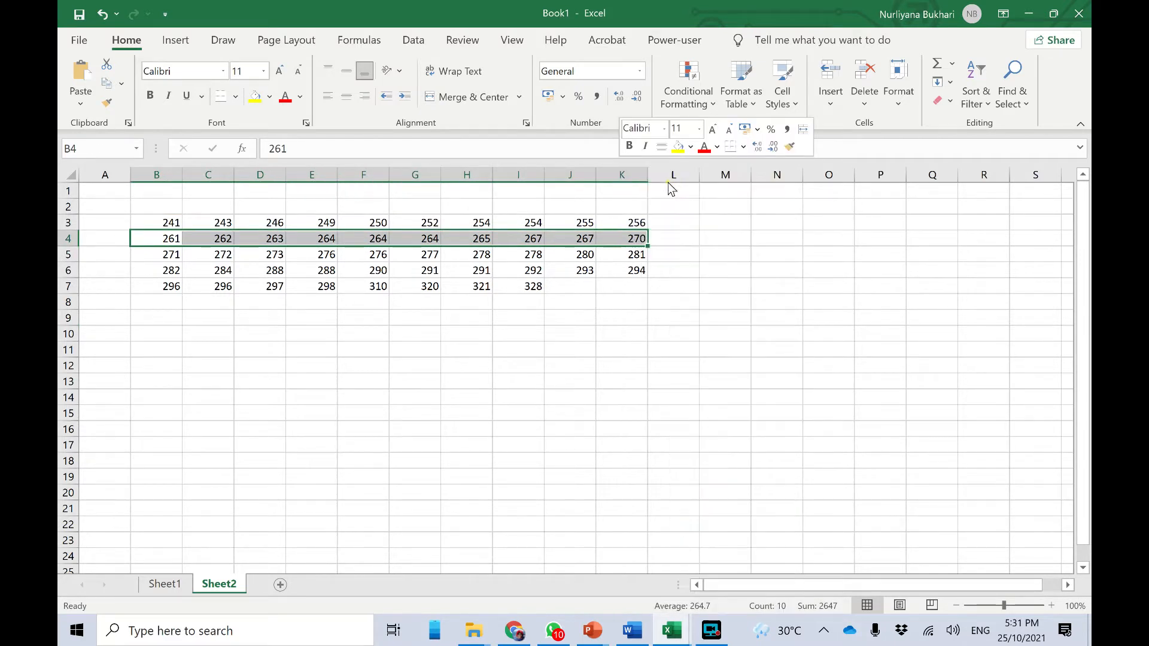
click(665, 223)
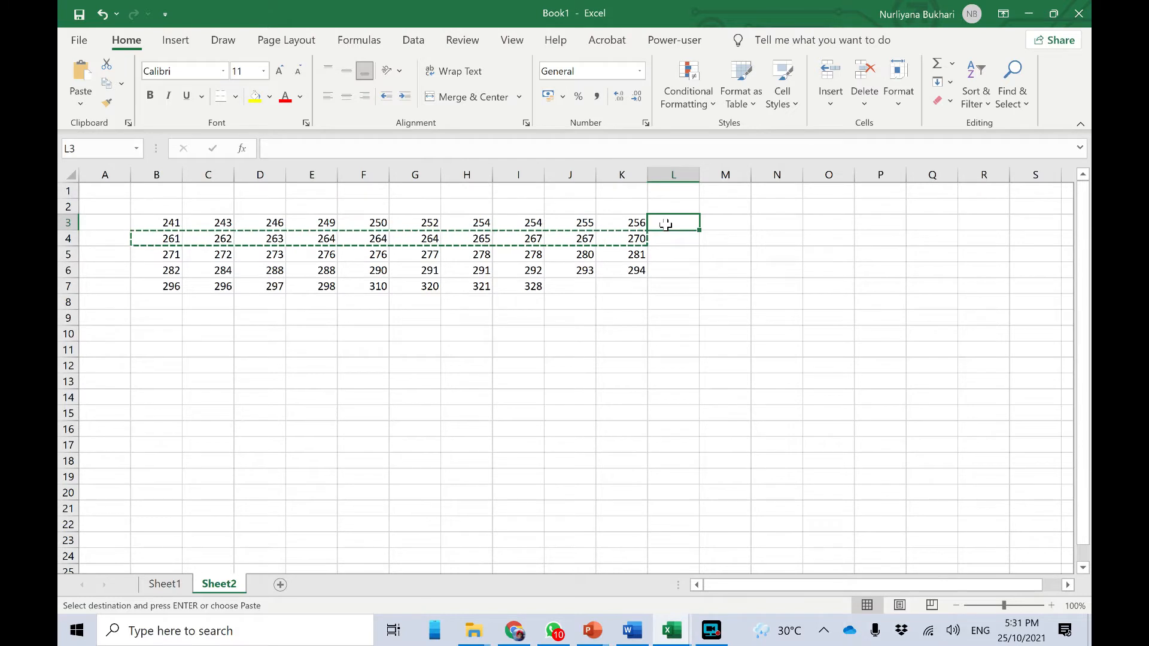
key(ctrl+v)
- Move the third row of grades, B5:K5, into row 3 starting at cell T3
drag(174, 254, 635, 254)
right_click(636, 254)
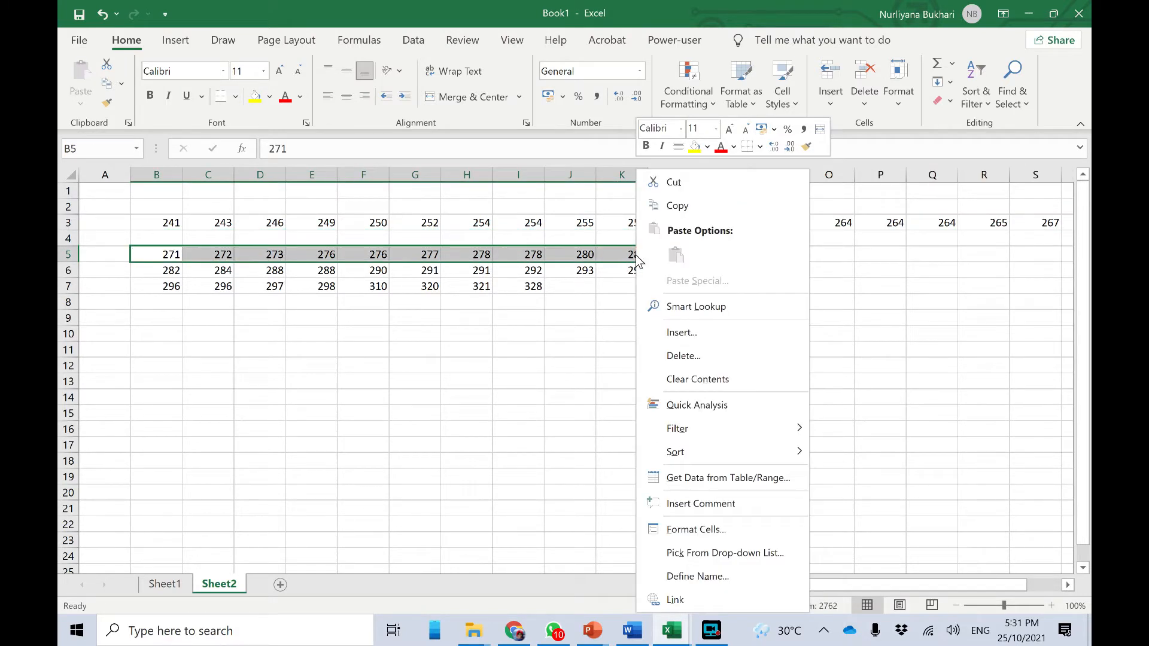
click(685, 178)
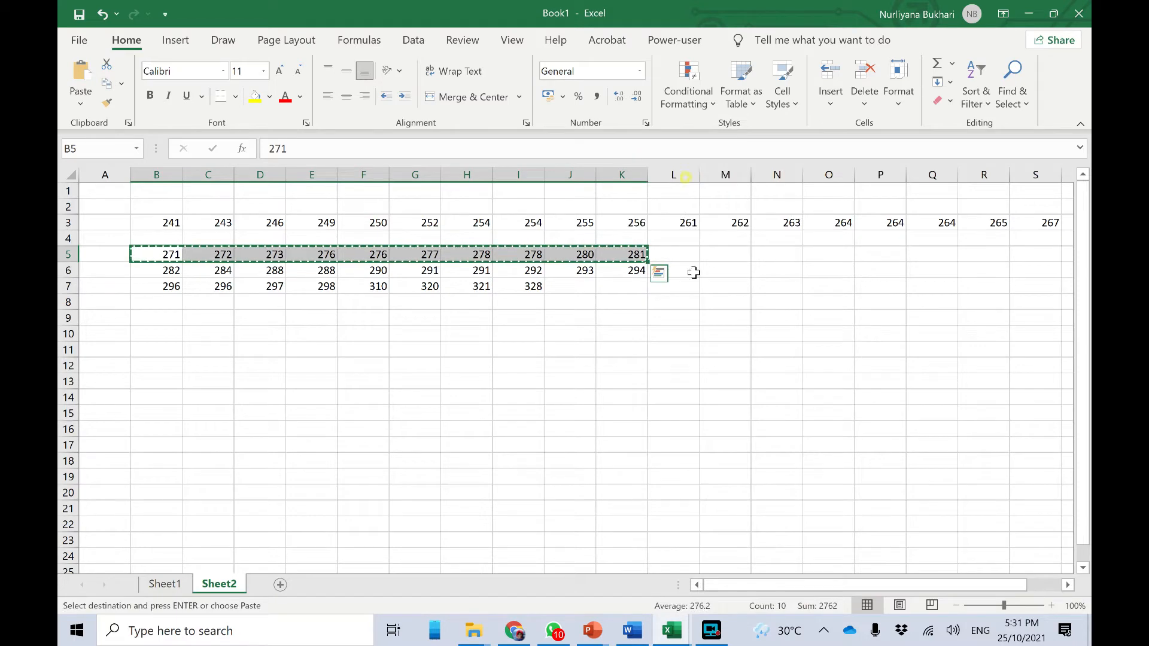
click(1058, 222)
right_click(1068, 227)
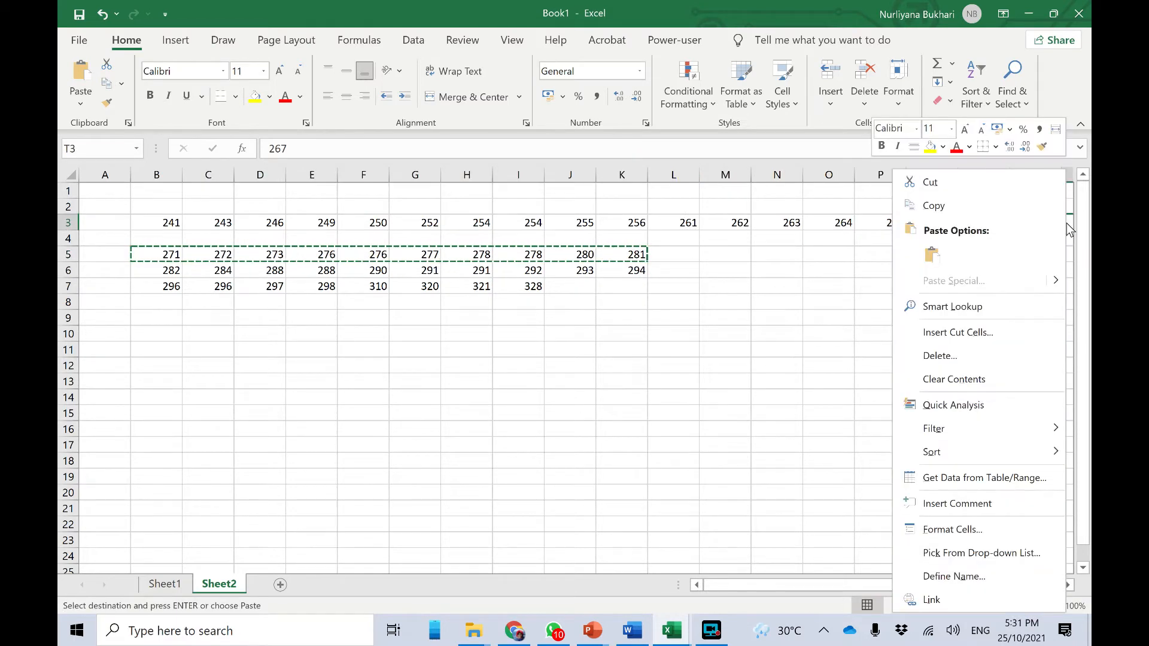
click(931, 255)
- Move the fourth row of grades, B6:K6, to the end of row 3, starting at cell AD3
drag(839, 583, 715, 584)
drag(146, 274, 617, 271)
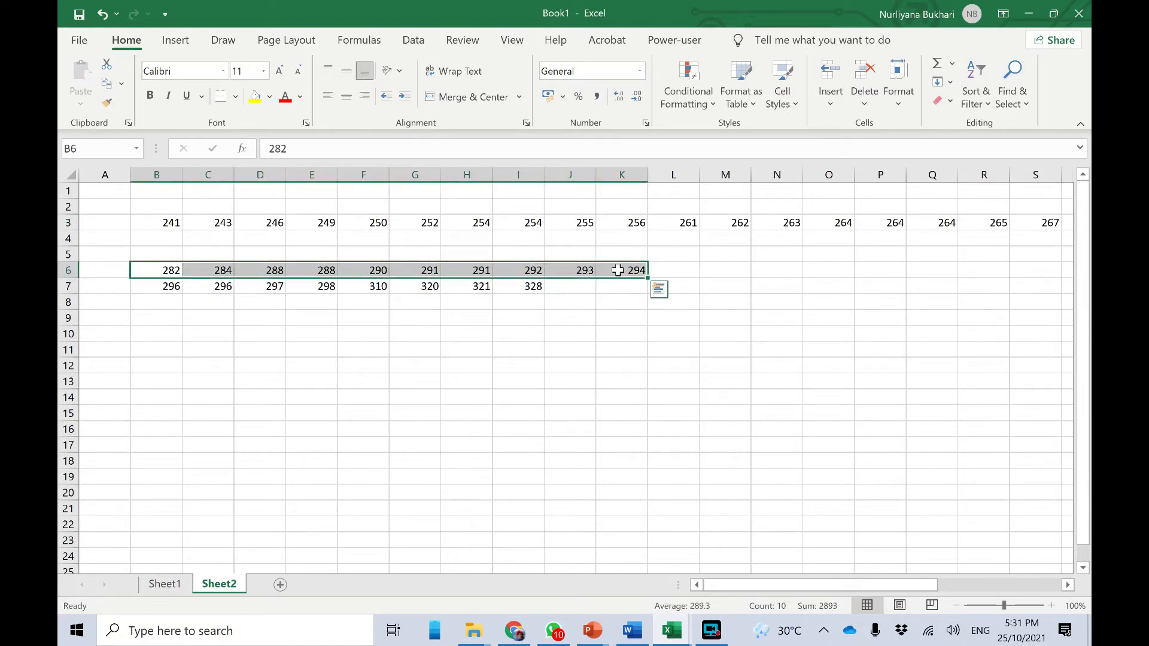
right_click(617, 270)
click(675, 181)
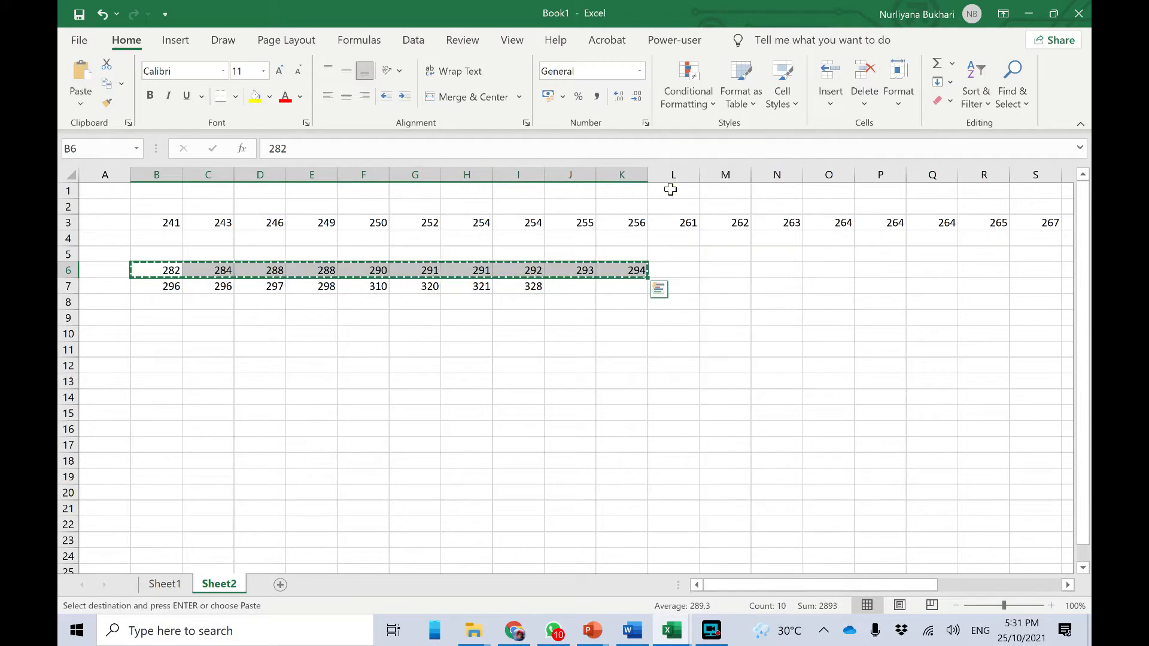
drag(805, 585, 960, 584)
click(1069, 223)
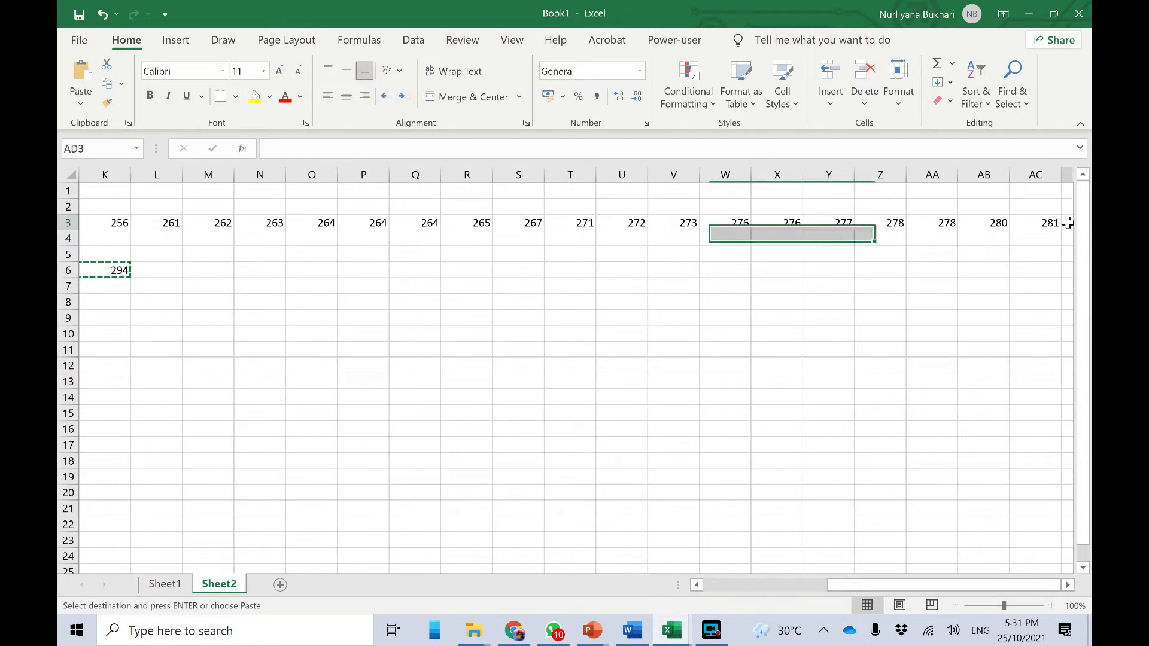
key(Return)
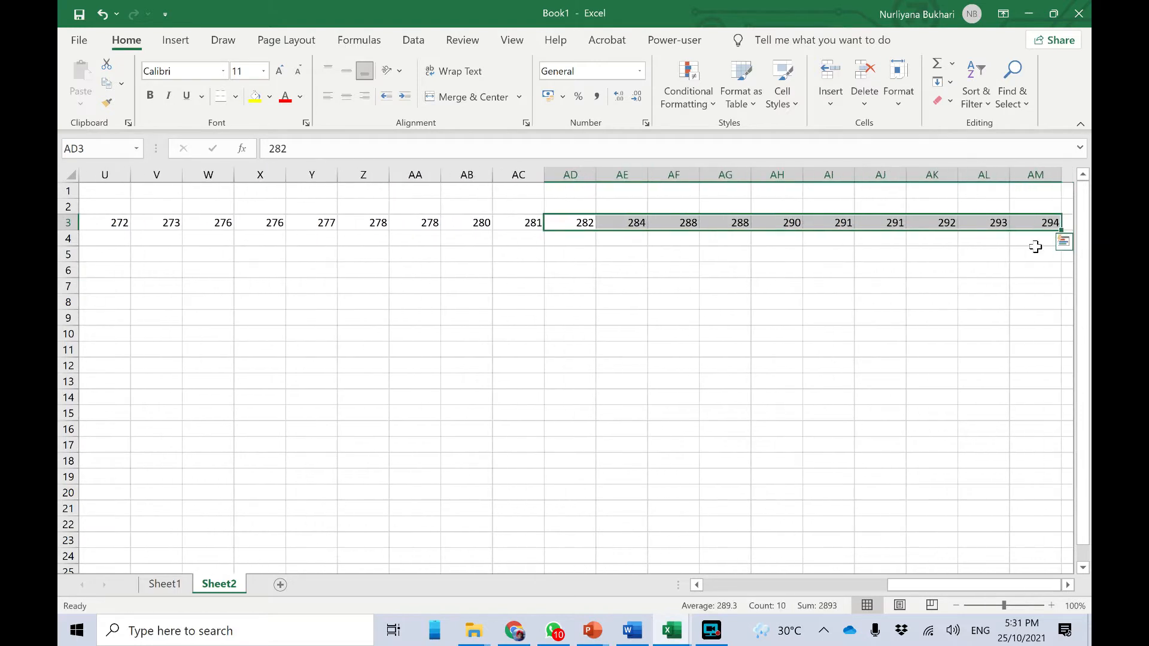
click(888, 400)
- Move the last row of grades, B7:I7, to the end of row 3, starting at cell AN3
drag(911, 584, 706, 594)
click(202, 282)
drag(154, 285, 518, 286)
right_click(519, 286)
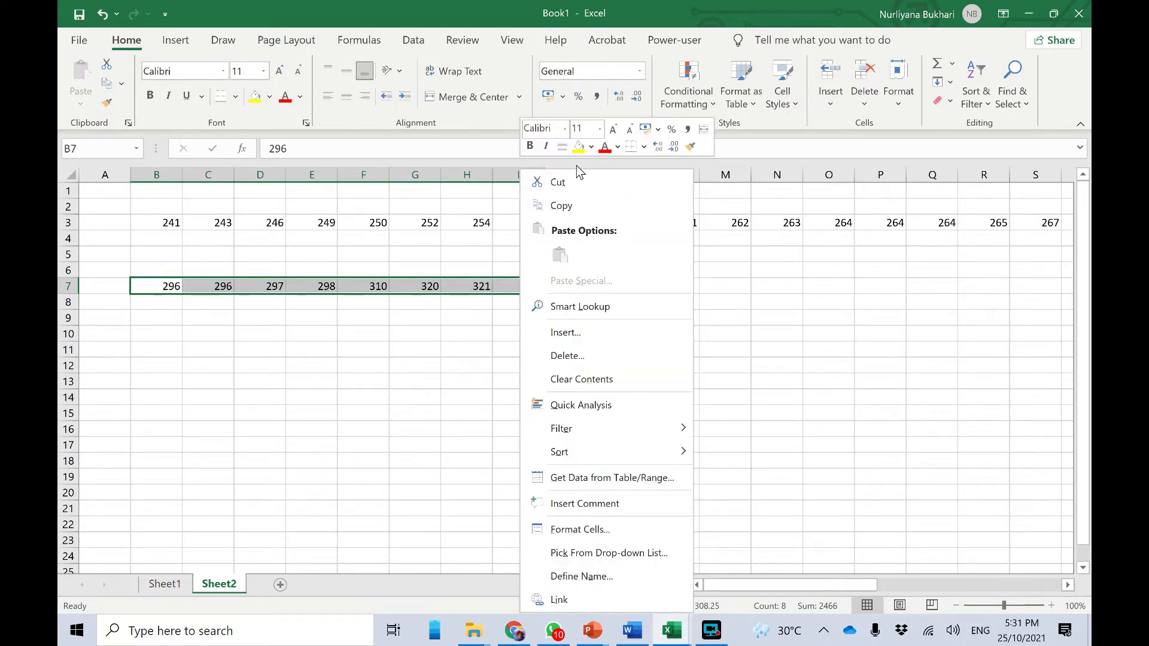
click(571, 181)
drag(812, 581, 1082, 494)
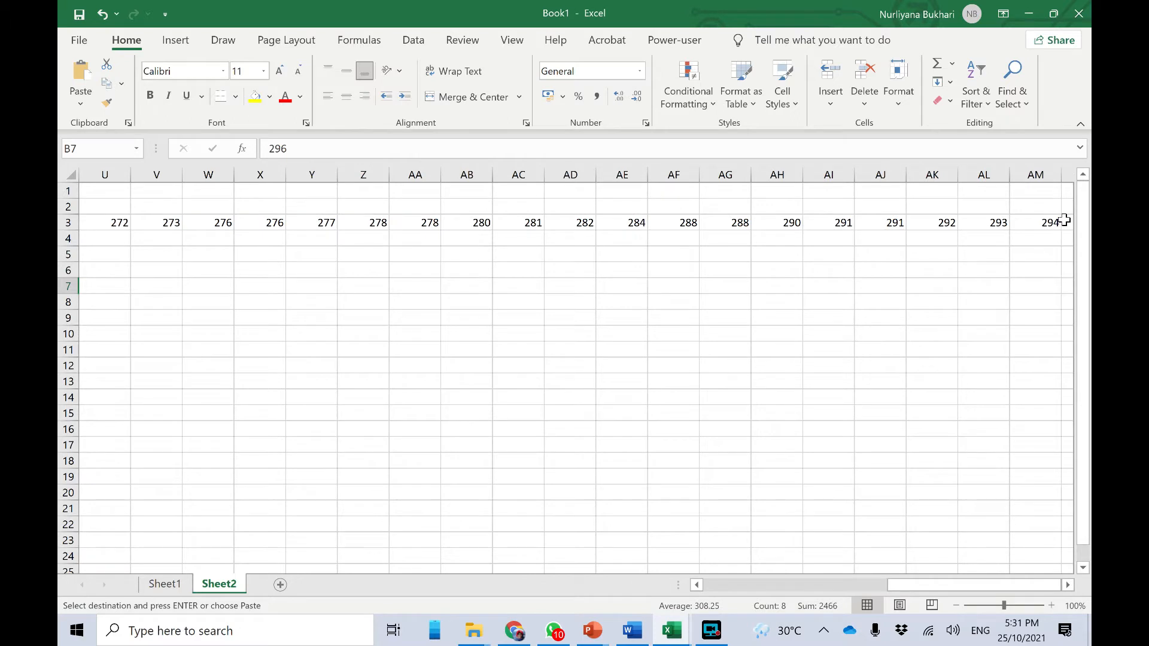
click(1065, 222)
key(ctrl+v)
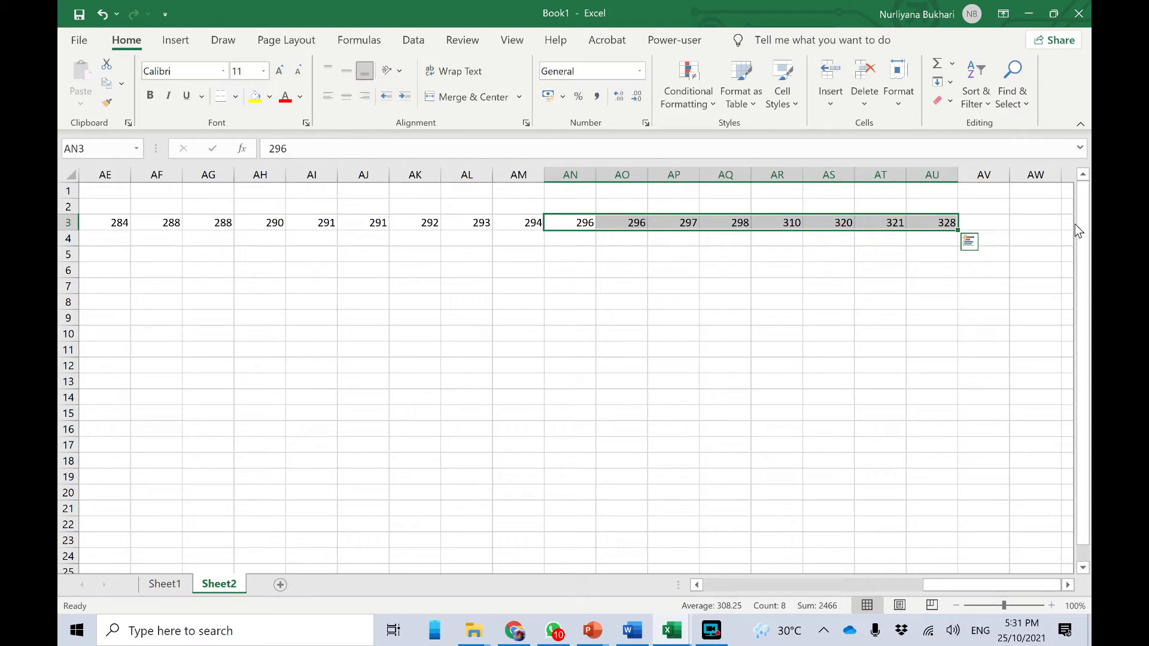
click(931, 237)
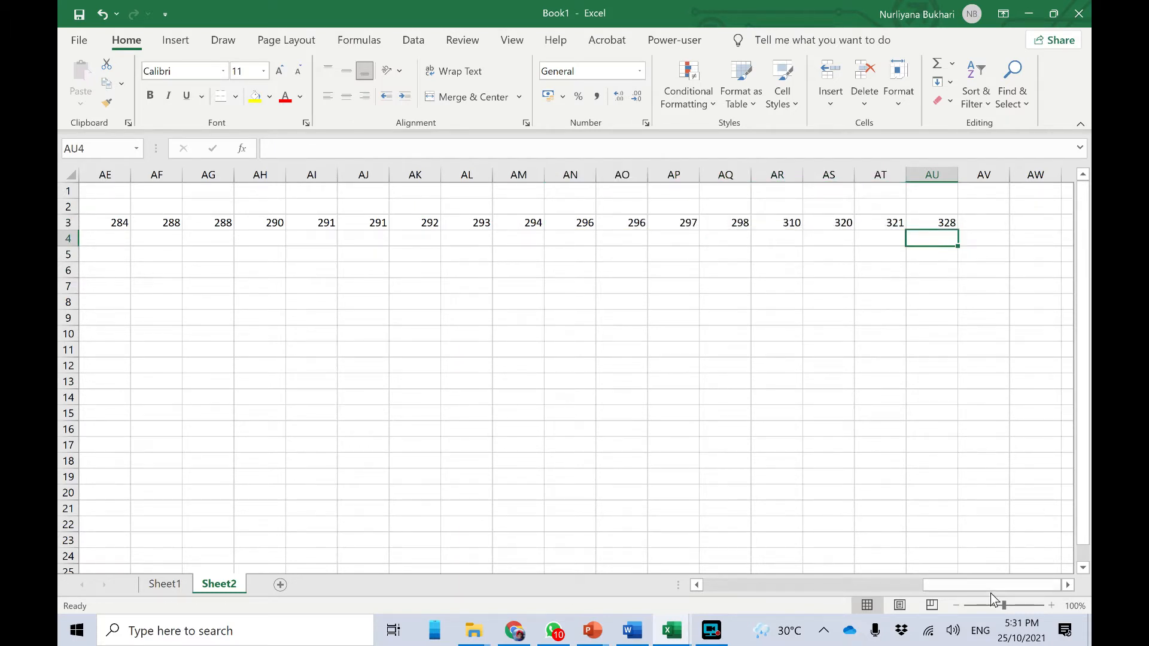
drag(993, 585, 750, 584)
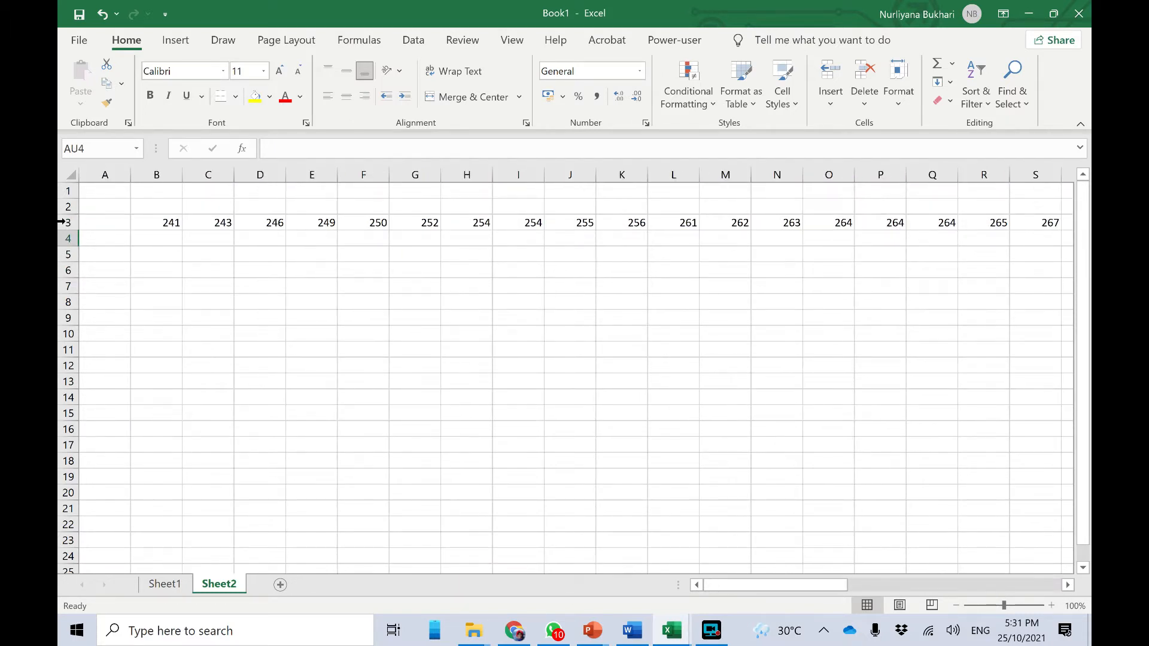
drag(153, 218, 947, 222)
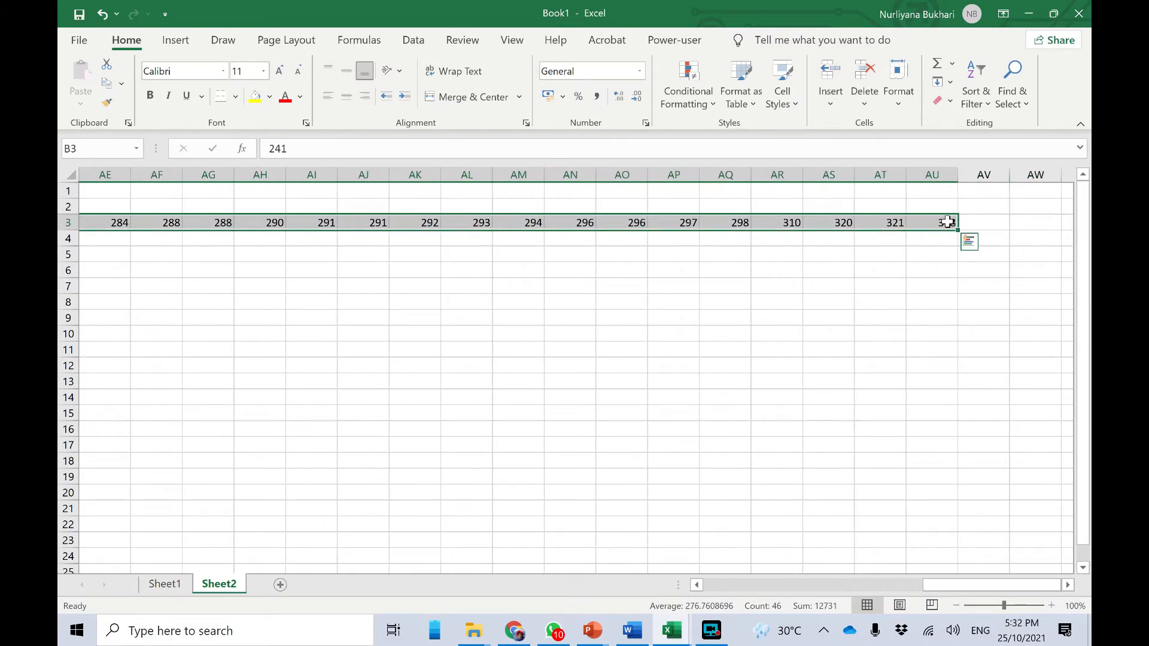
right_click(947, 222)
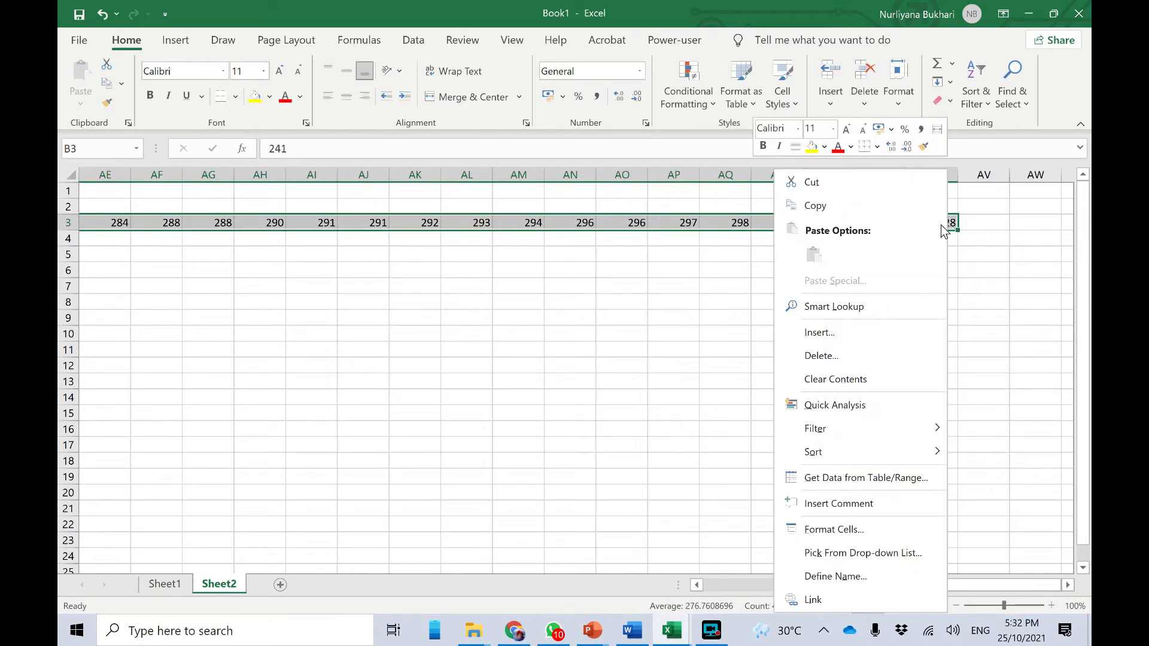
click(872, 183)
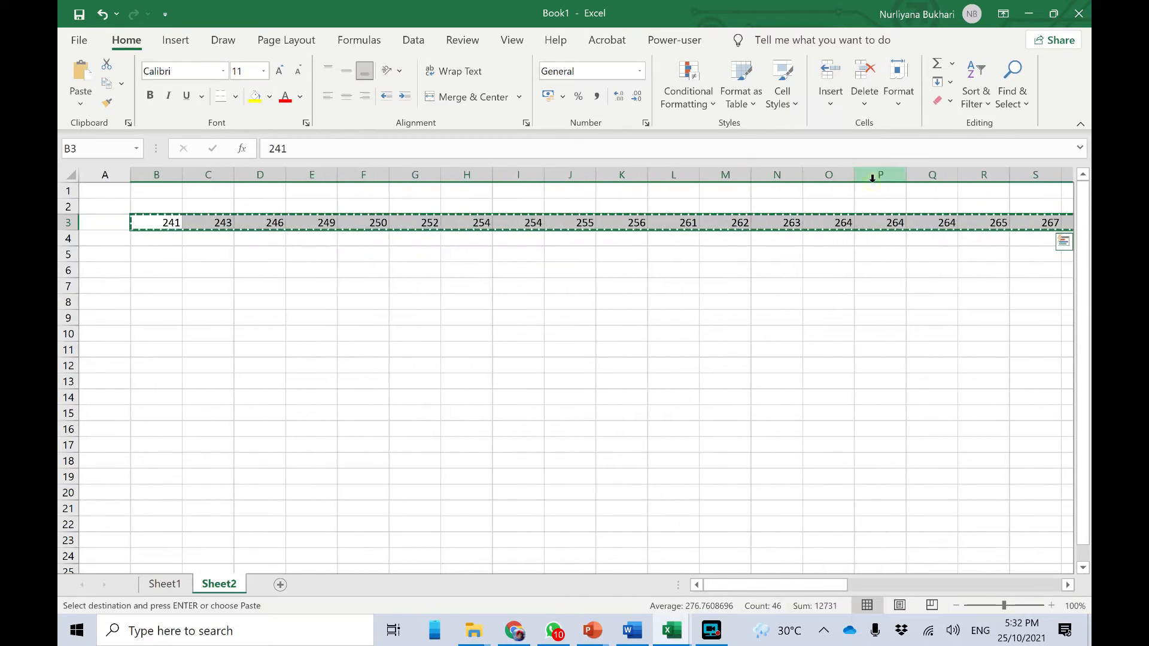
click(109, 253)
right_click(110, 253)
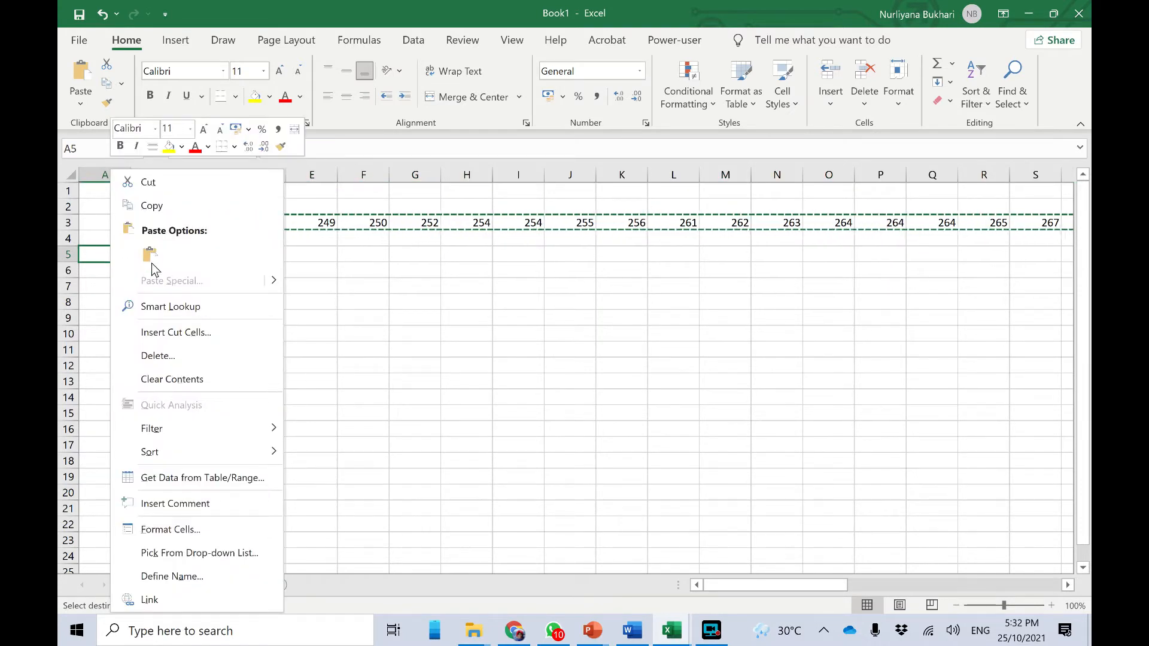
key(Escape)
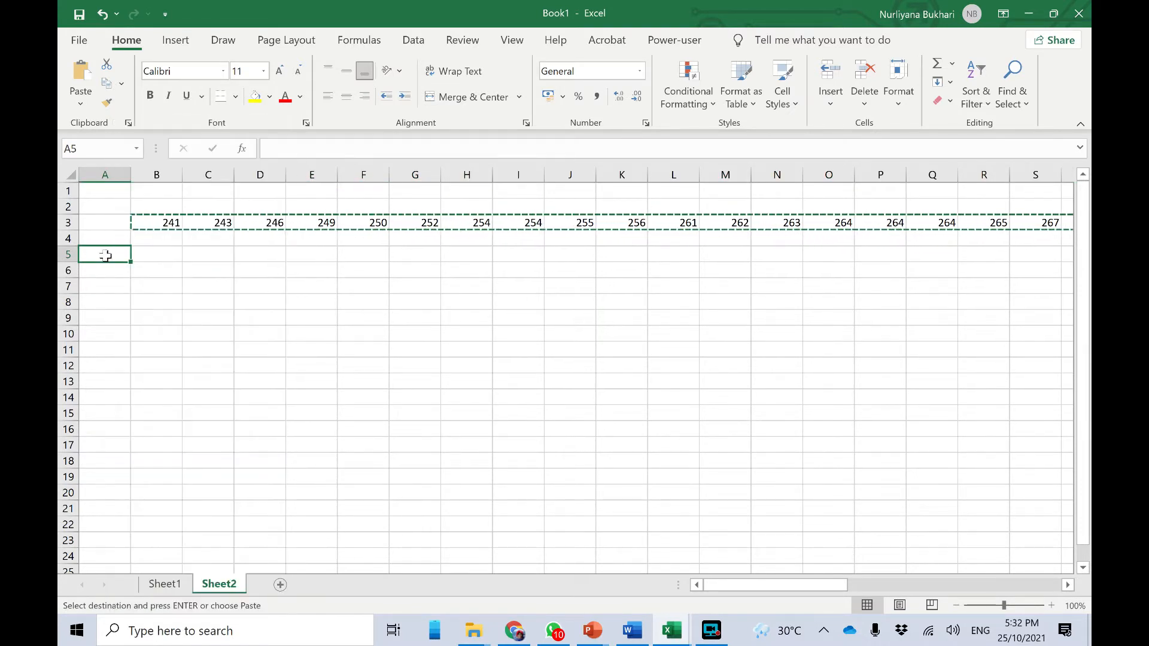
- Copy the attended grades in B3:AU3 and paste them transposed as a column starting at cell A6
click(154, 225)
drag(155, 224, 988, 225)
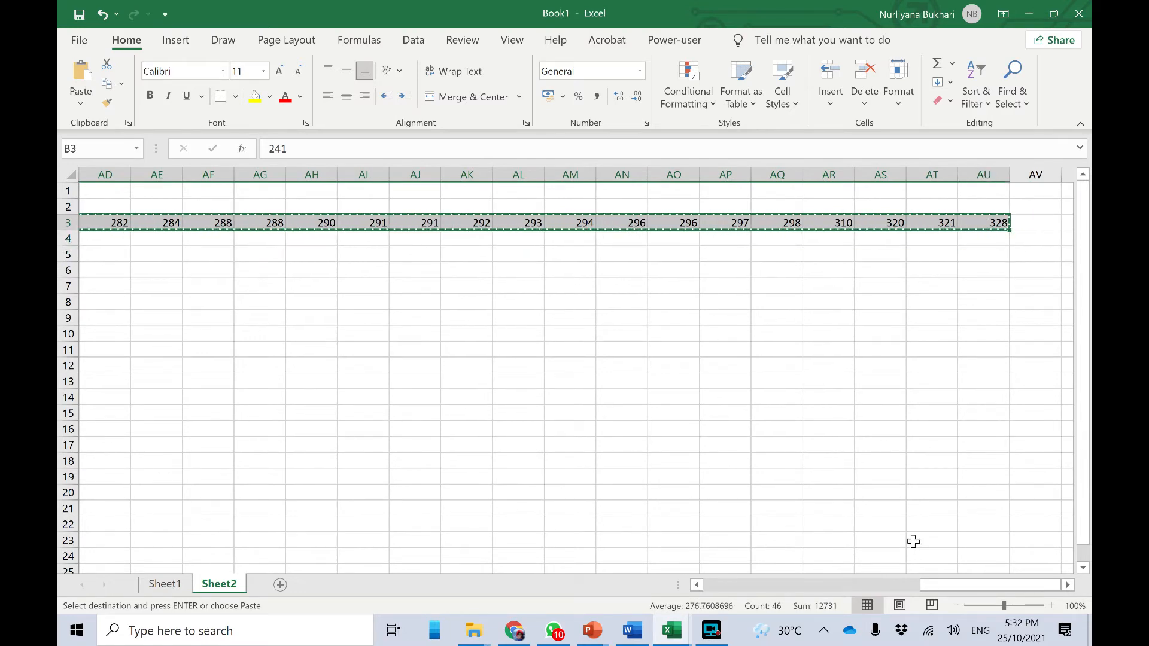
drag(924, 585, 661, 579)
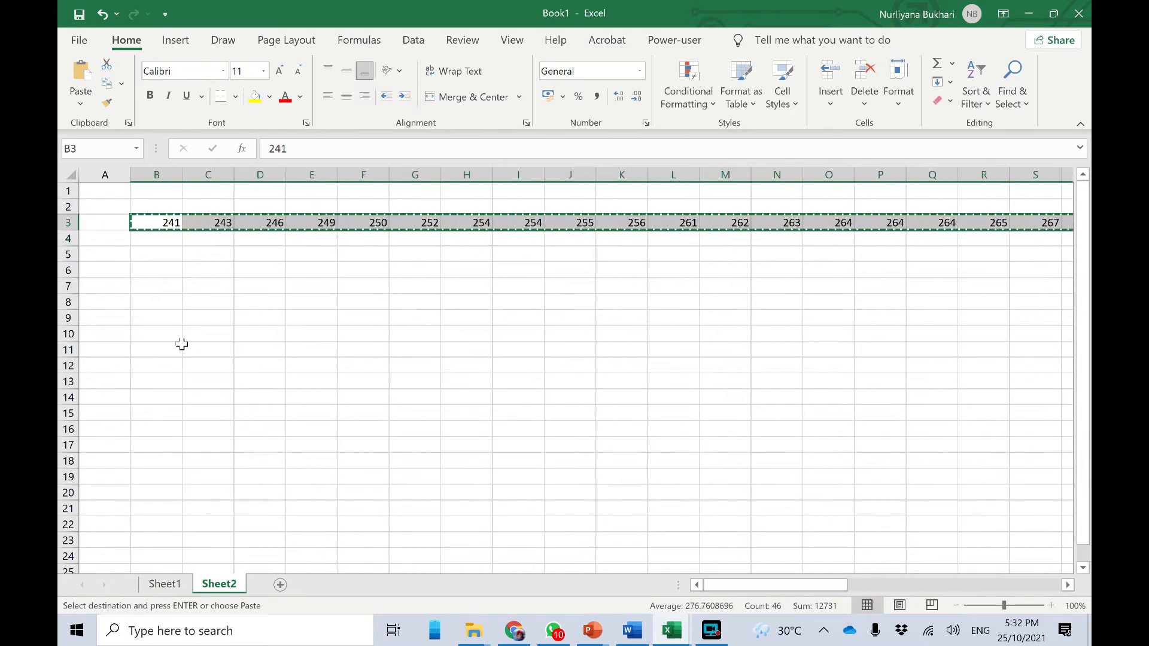
click(116, 270)
right_click(116, 272)
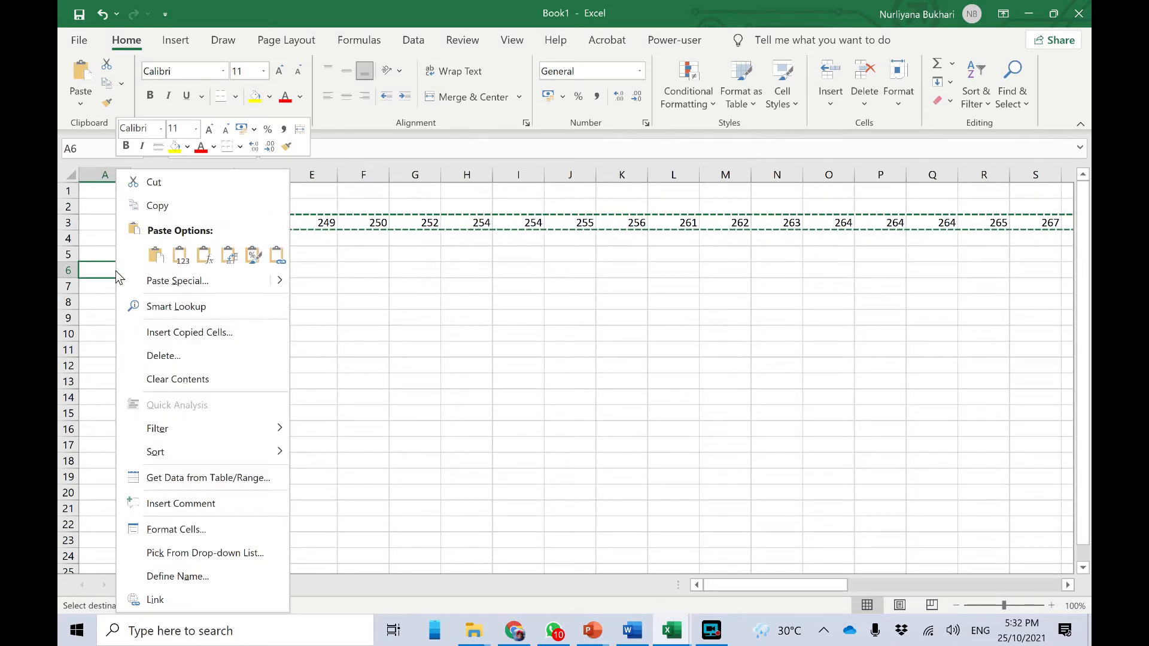
click(180, 281)
click(251, 400)
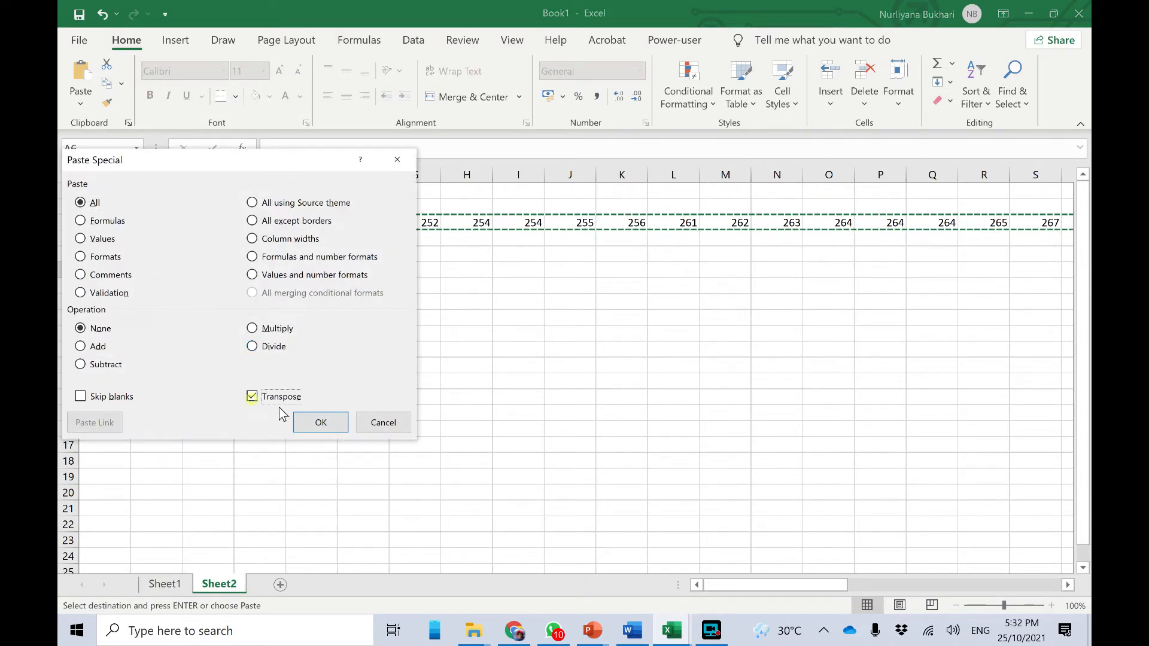
click(326, 422)
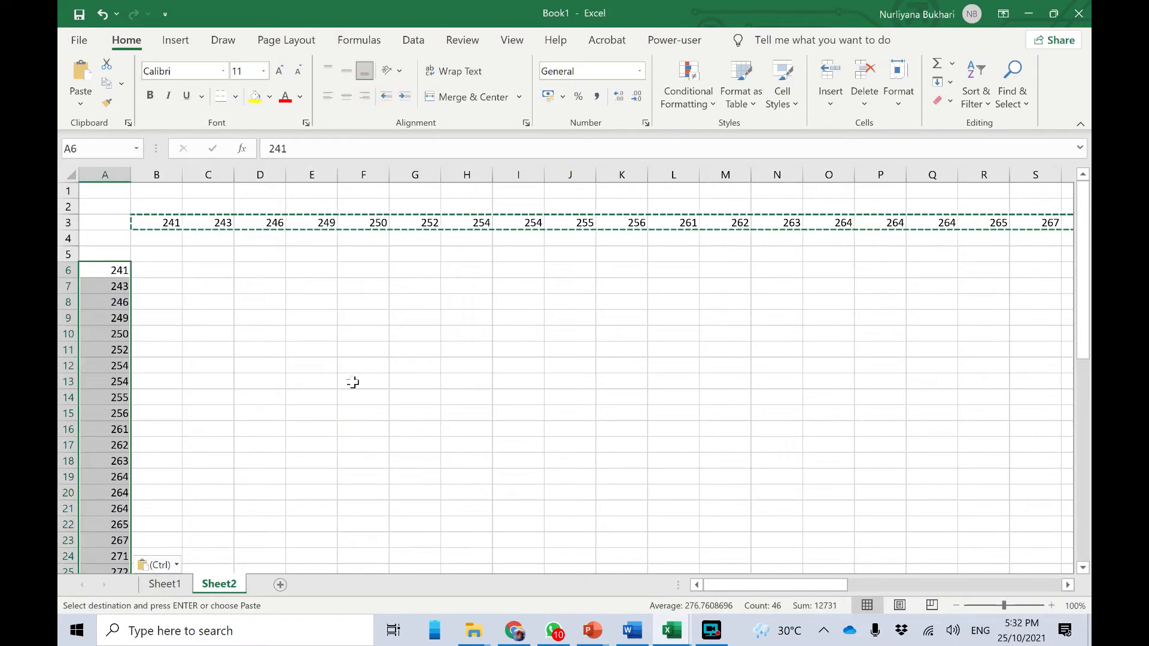
click(326, 335)
- Delete the whole of row 3 containing the original horizontal list of grades
click(162, 224)
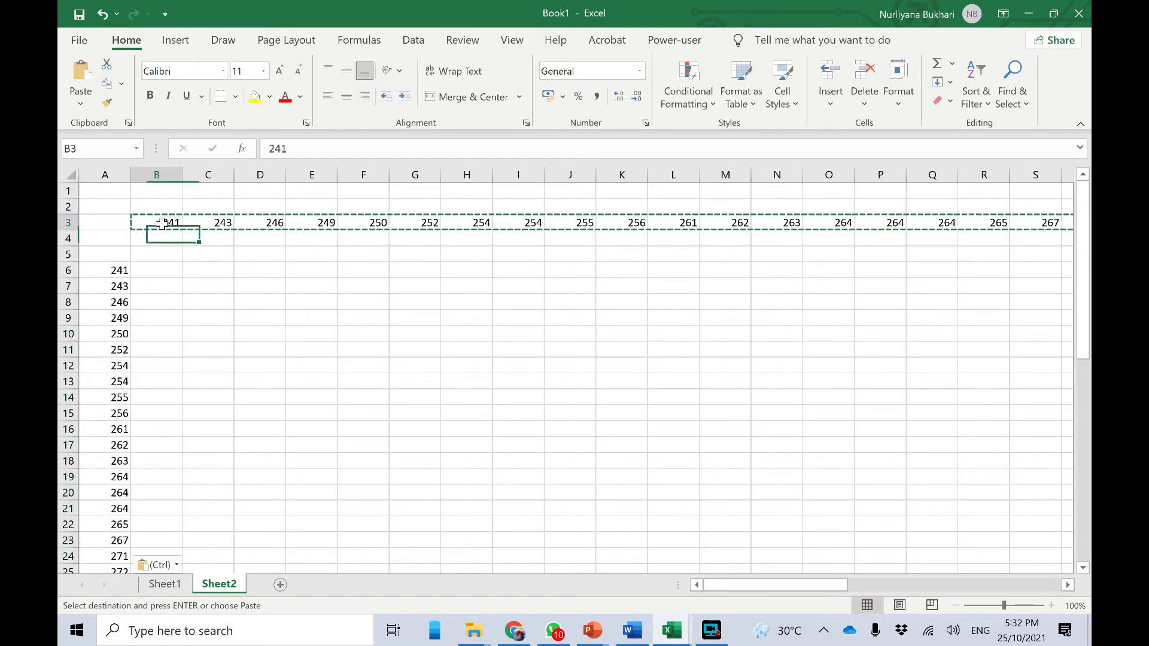
click(69, 222)
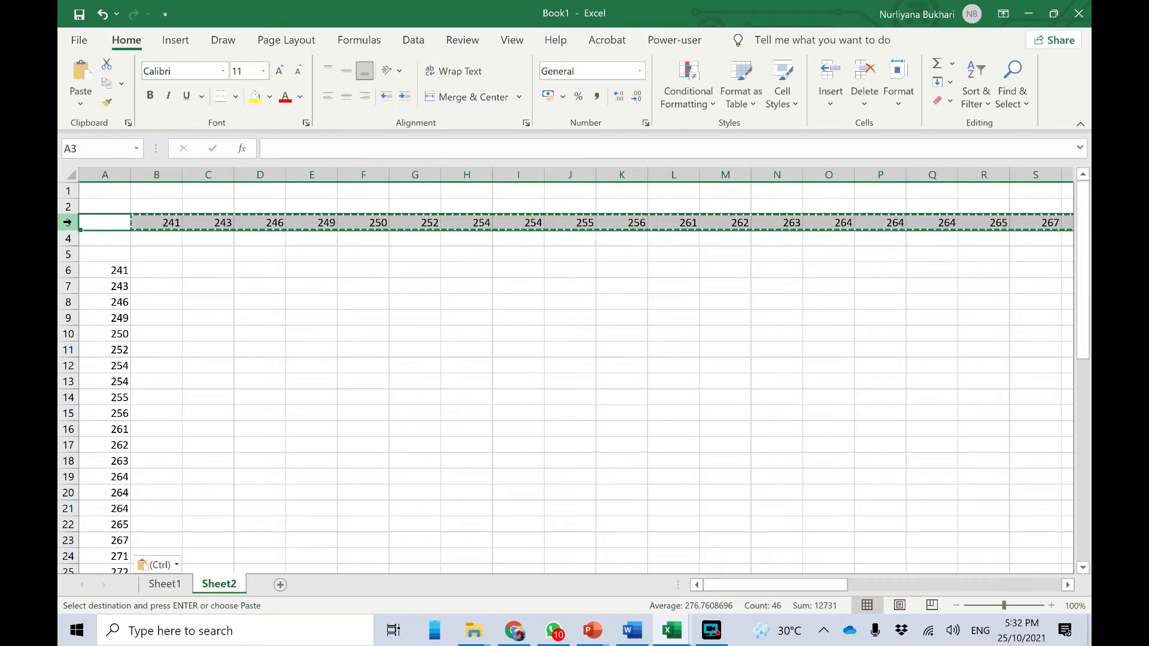
right_click(67, 222)
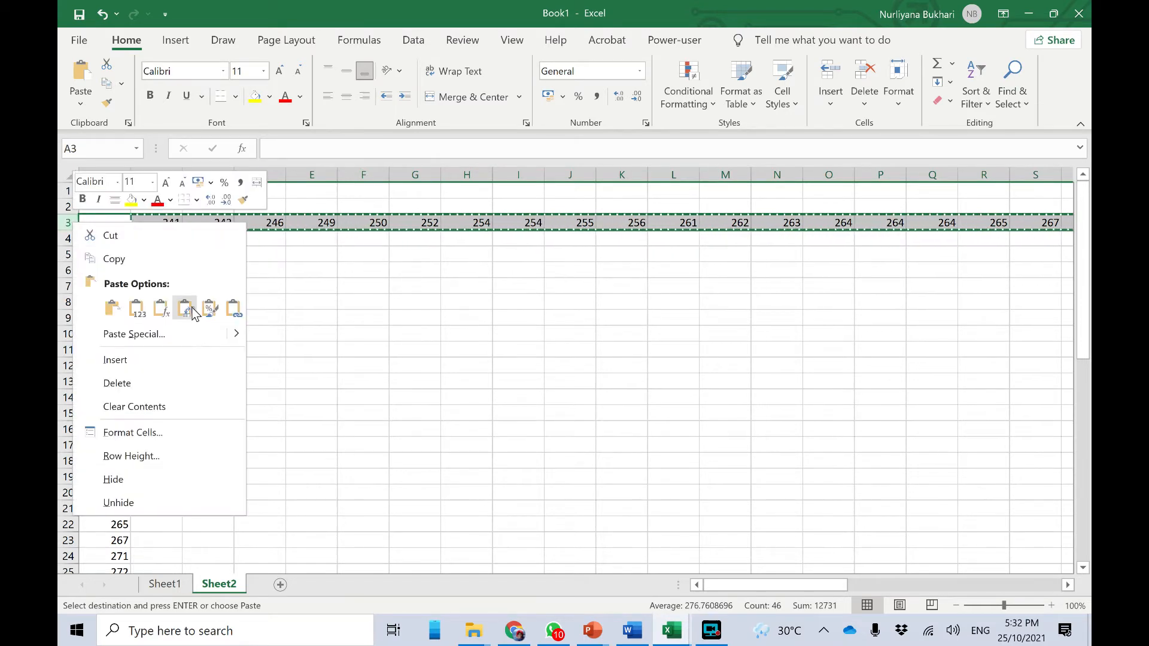
click(169, 383)
click(506, 290)
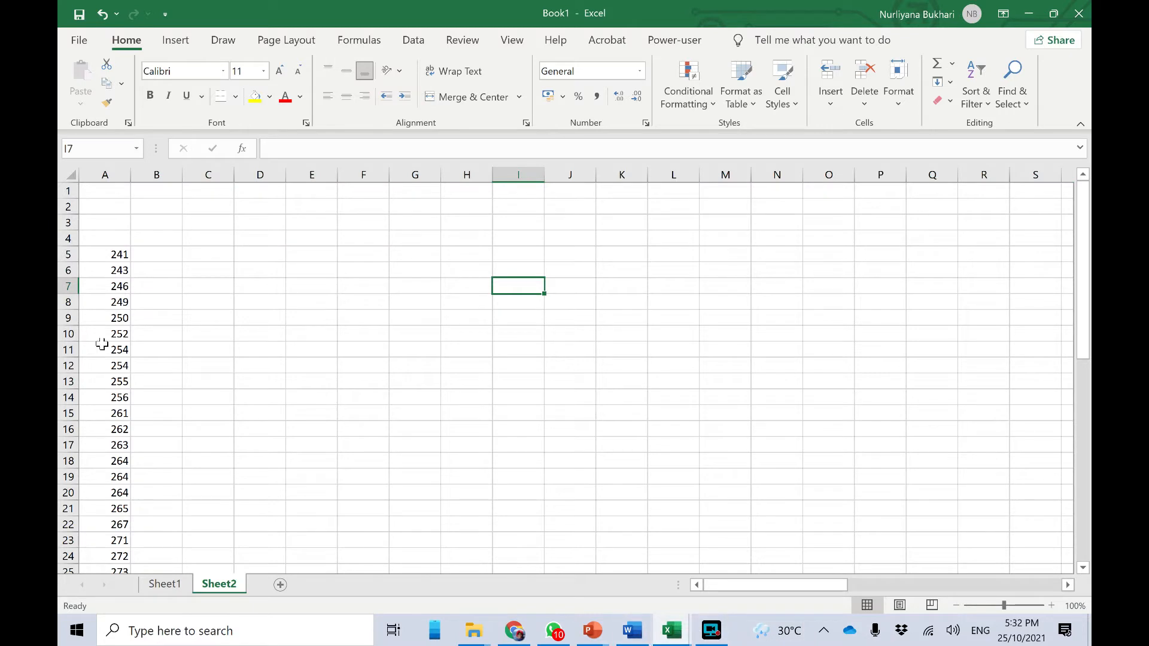
- Enter the headings Attended in A4 and Skipped in B4
click(106, 241)
text(Attended)
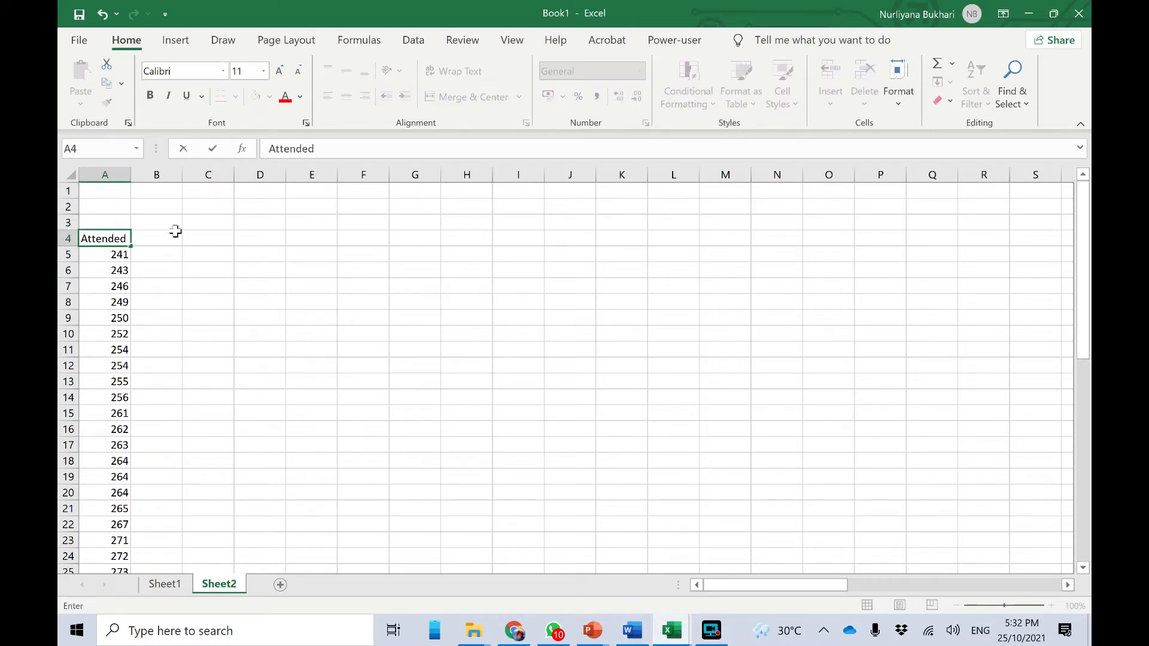
click(172, 236)
text(Skipped)
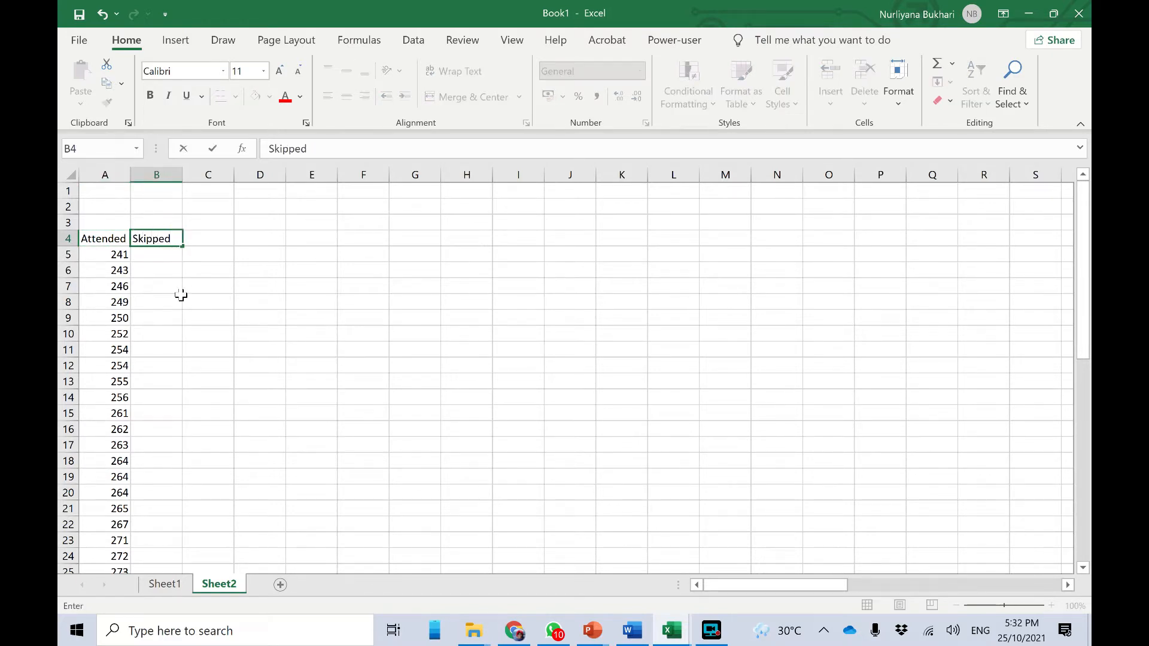
click(182, 294)
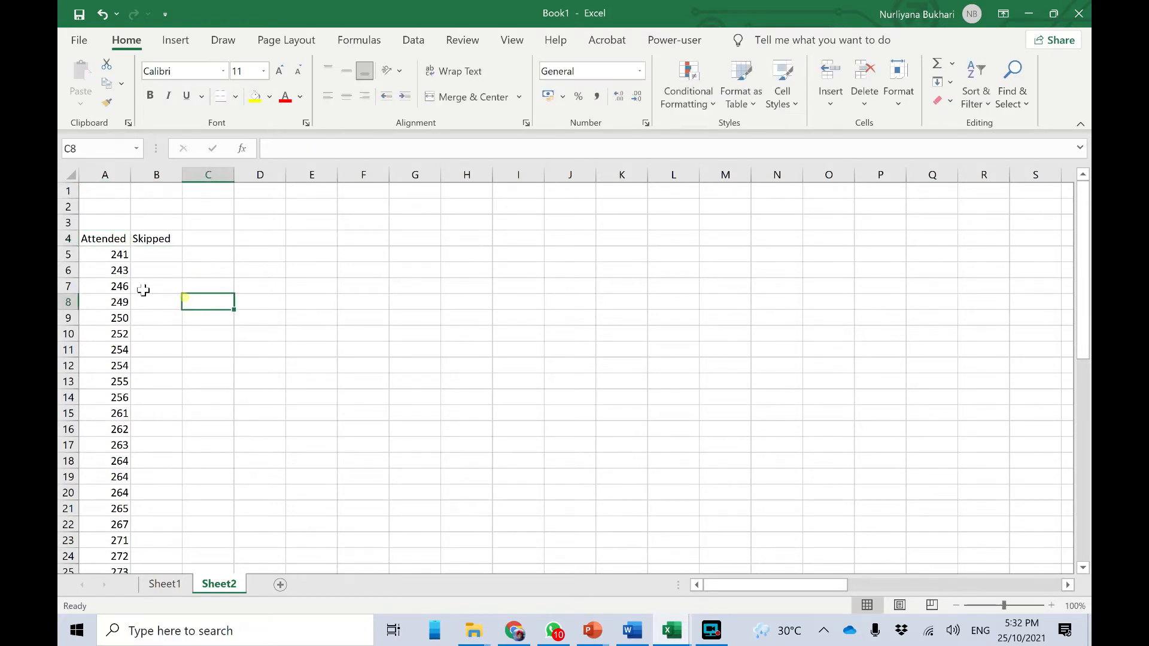
- Insert a blank column before the Attended column
click(104, 174)
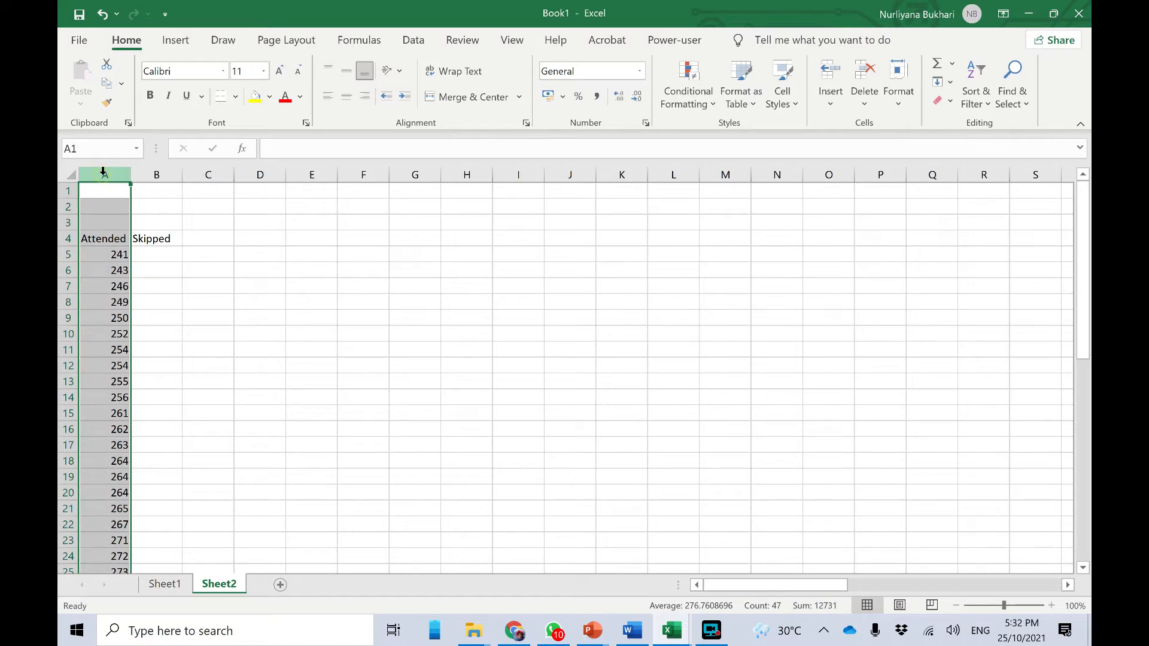
right_click(103, 174)
click(148, 305)
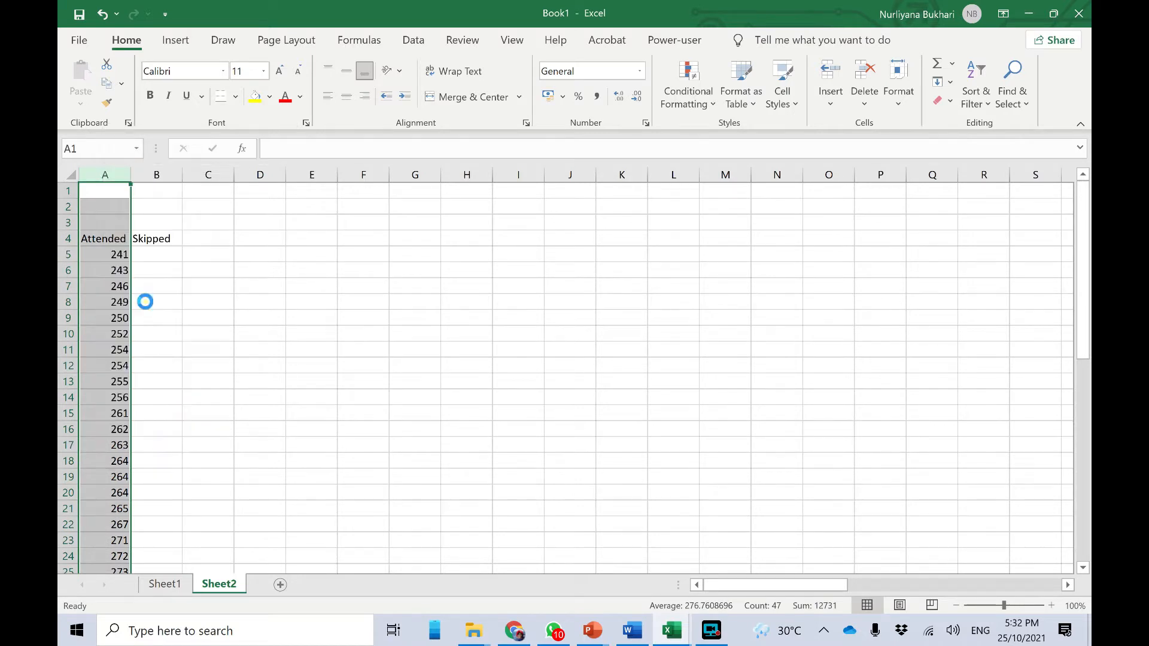
click(388, 288)
- Enter the heading No. in A4 and the numbers 1, 2 and 3 in the cells below it
click(101, 239)
text(N)
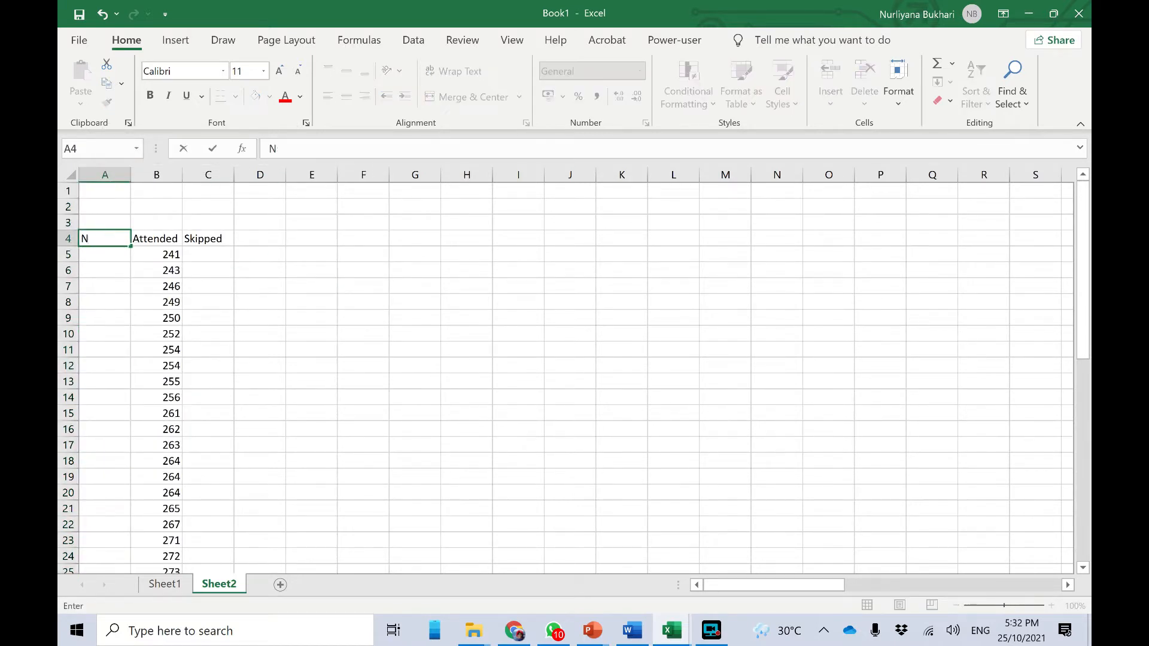
text(o.)
key(Return)
text(1)
key(Return)
text(2)
key(Return)
text(3)
key(Return)
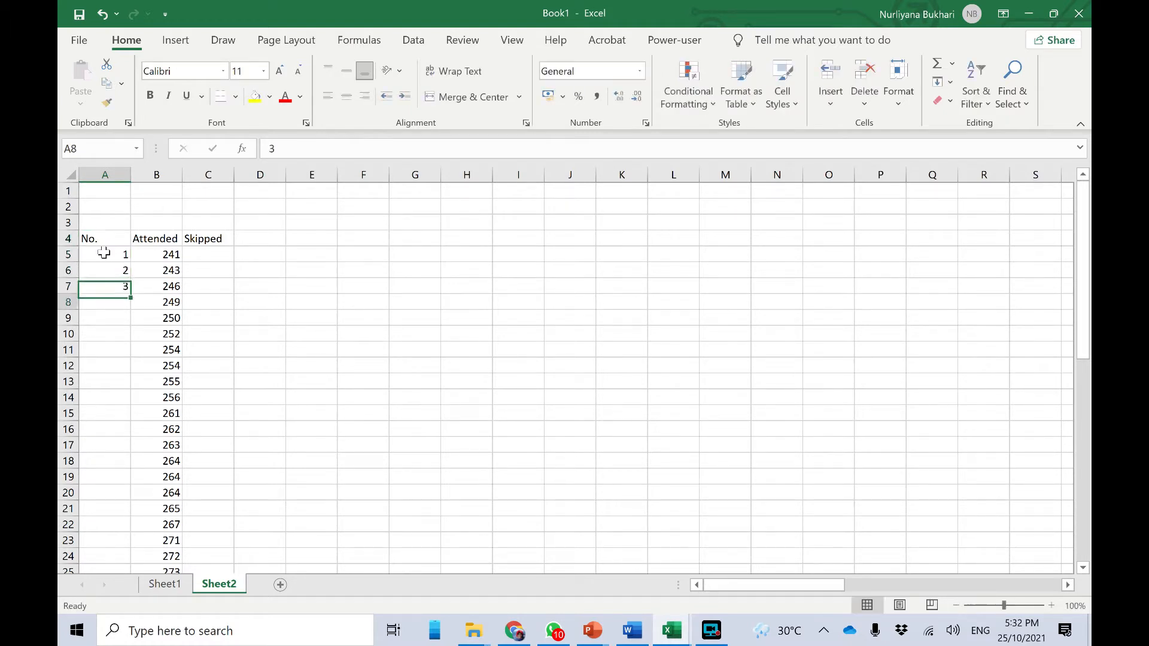
- Extend the numbering from A5:A7 down to 46 in A50, alongside the last attended grade
drag(98, 252, 108, 522)
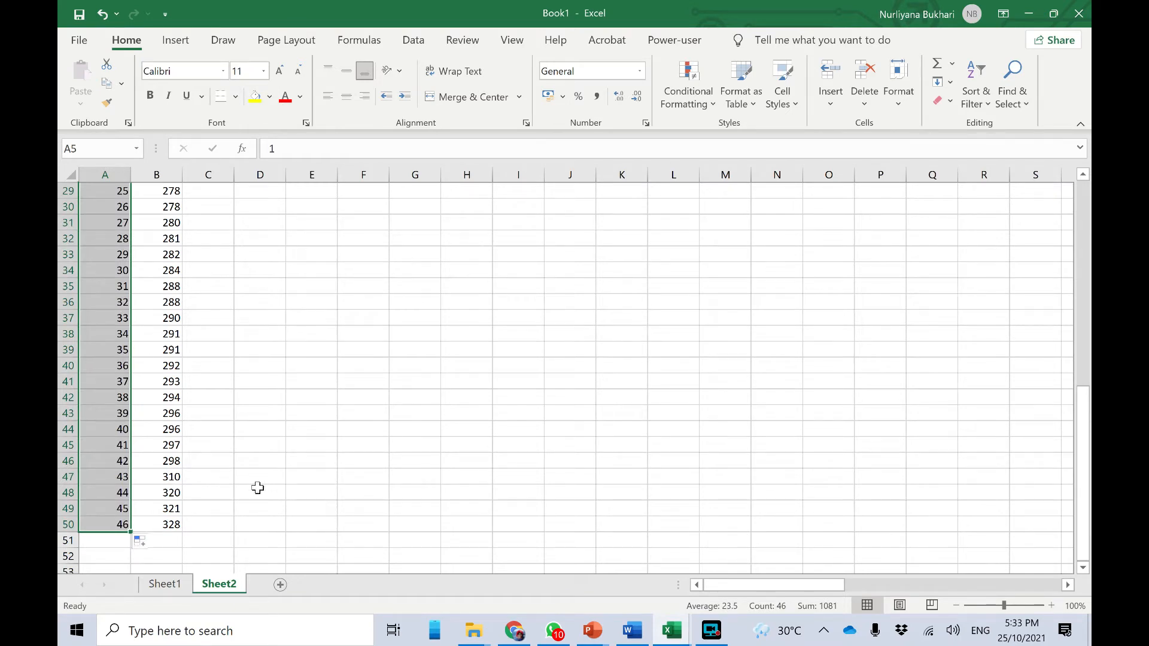
scroll(257, 488, up, 9)
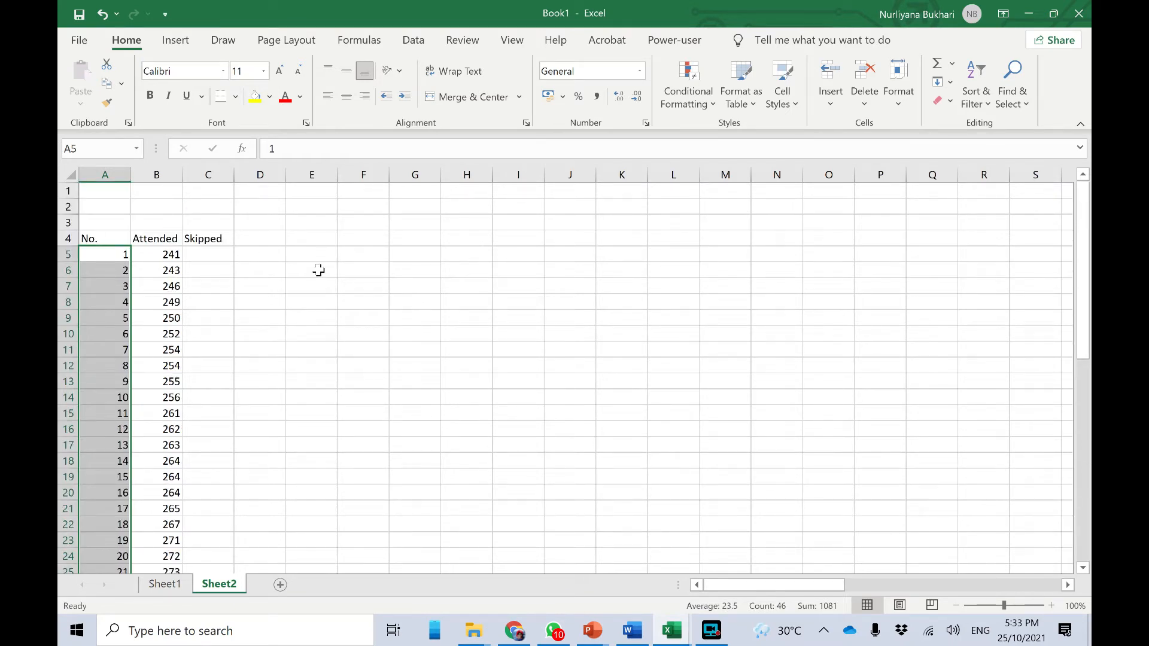
scroll(179, 297, down, 10)
click(323, 354)
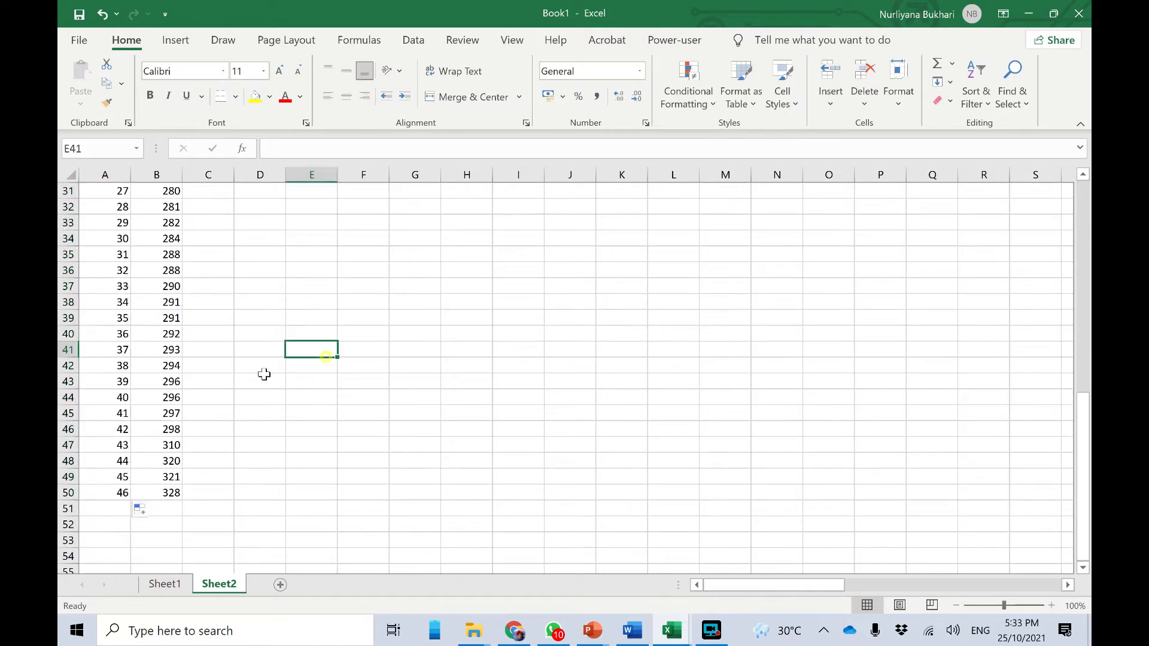
scroll(259, 376, up, 10)
- Switch to the Word exercise document and copy all the Skipped class grades of question 6
click(217, 261)
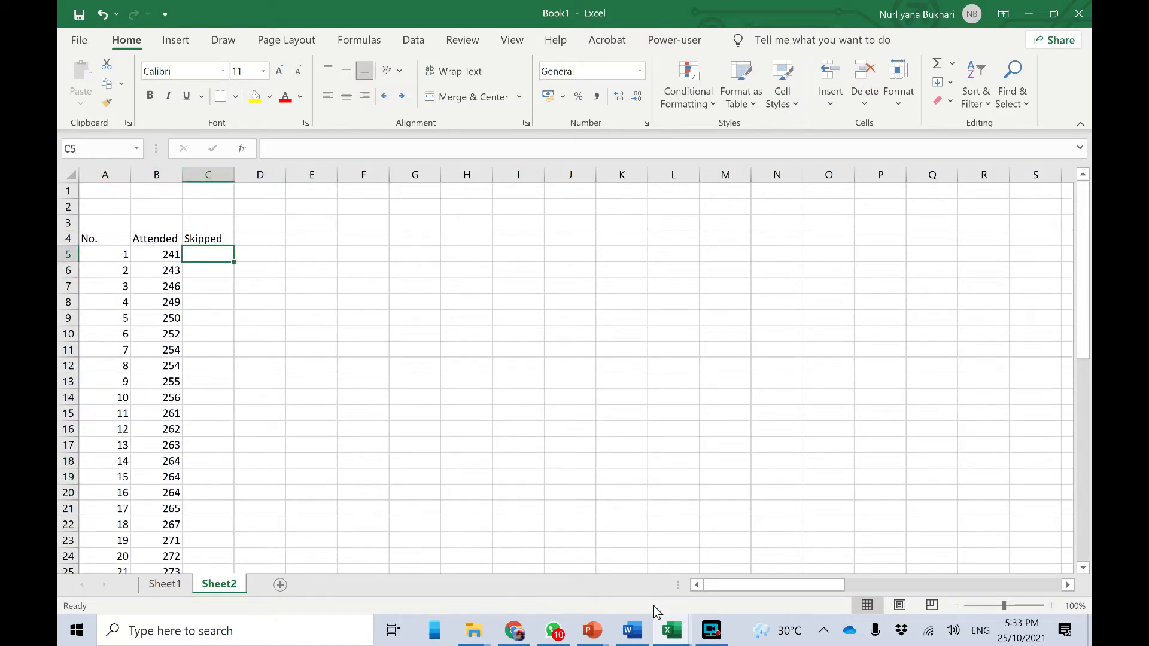
click(631, 630)
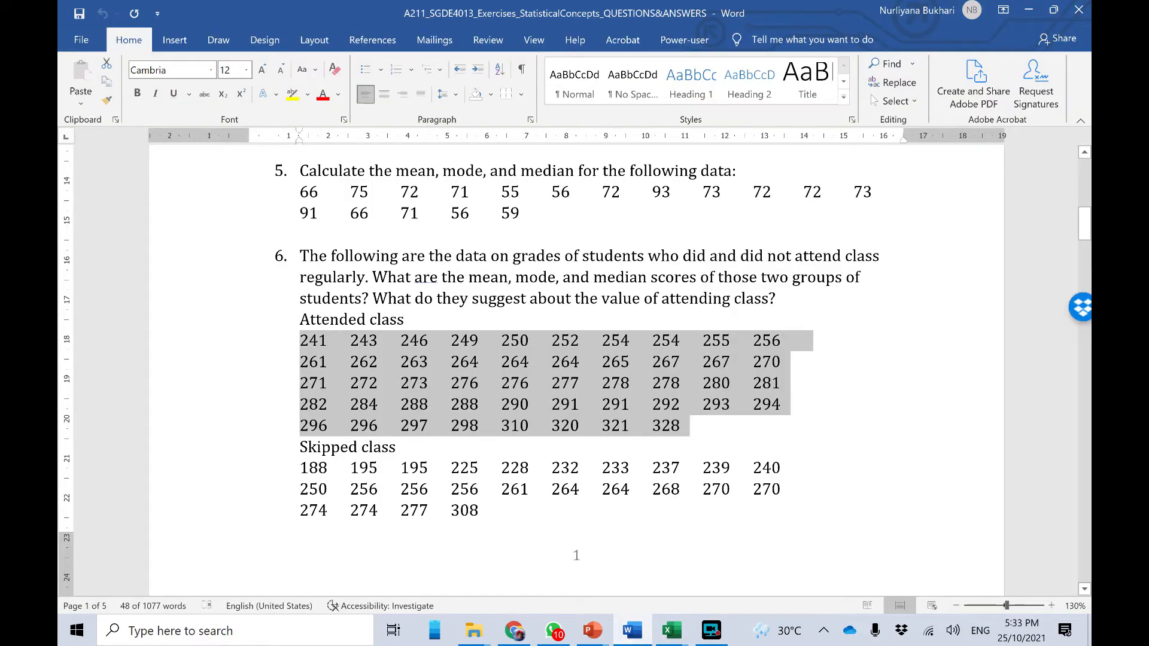
click(520, 467)
drag(300, 467, 488, 510)
key(ctrl+c)
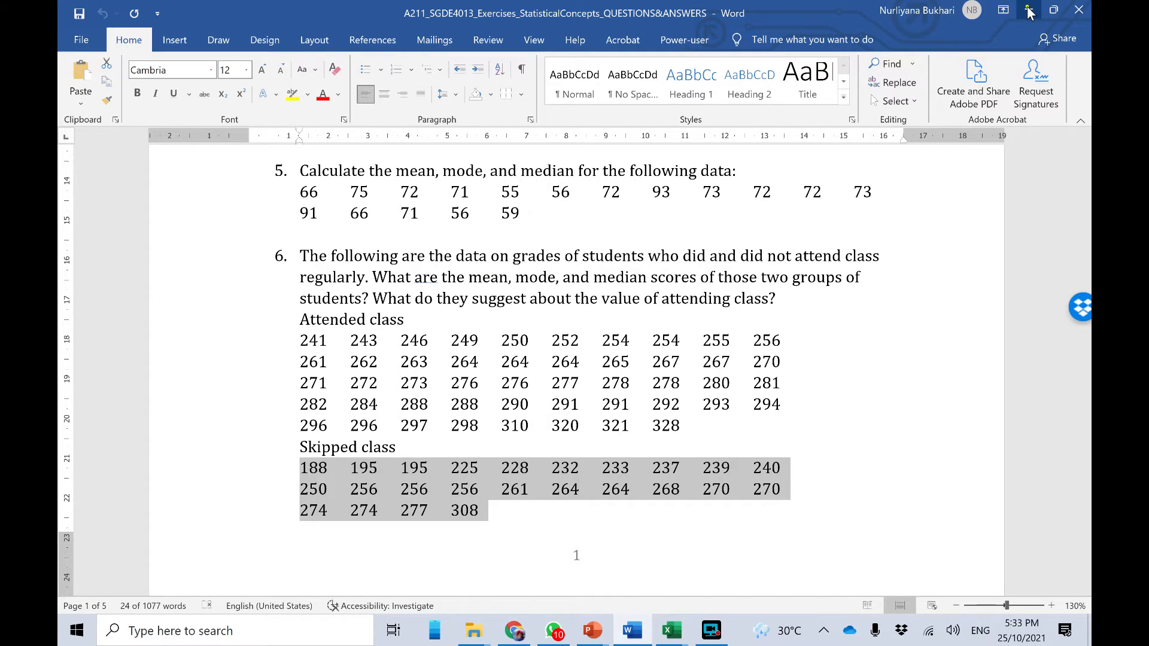
- Return to the Excel workbook and paste the skipped class grades with destination formatting, starting at cell F4
click(1029, 10)
click(371, 239)
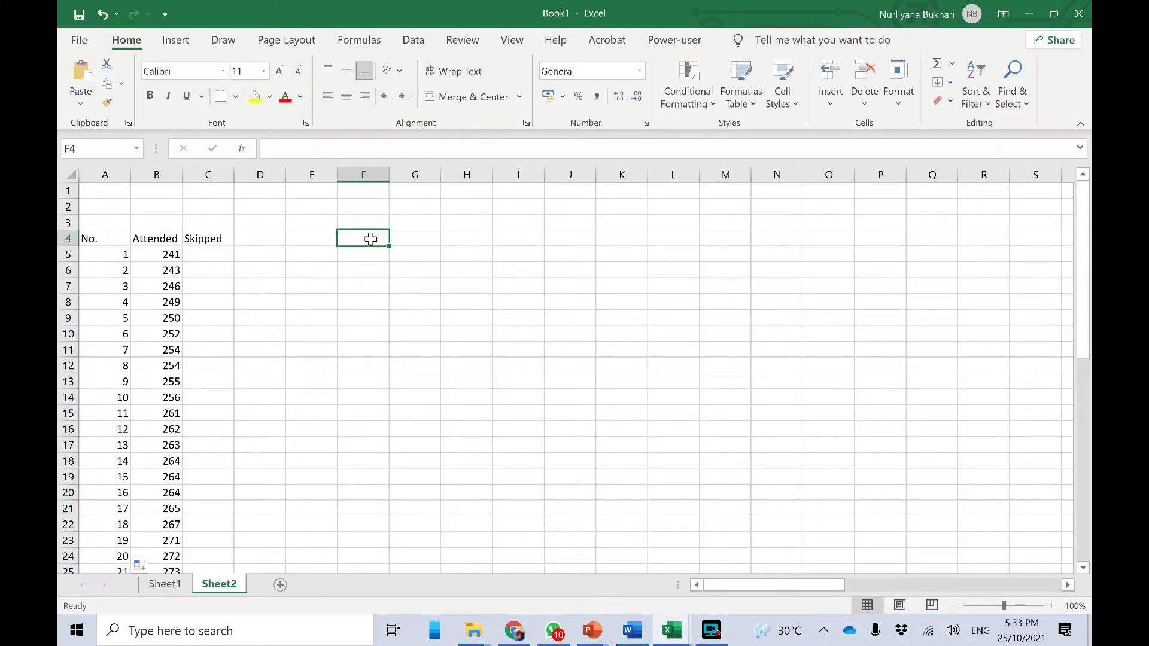
right_click(371, 239)
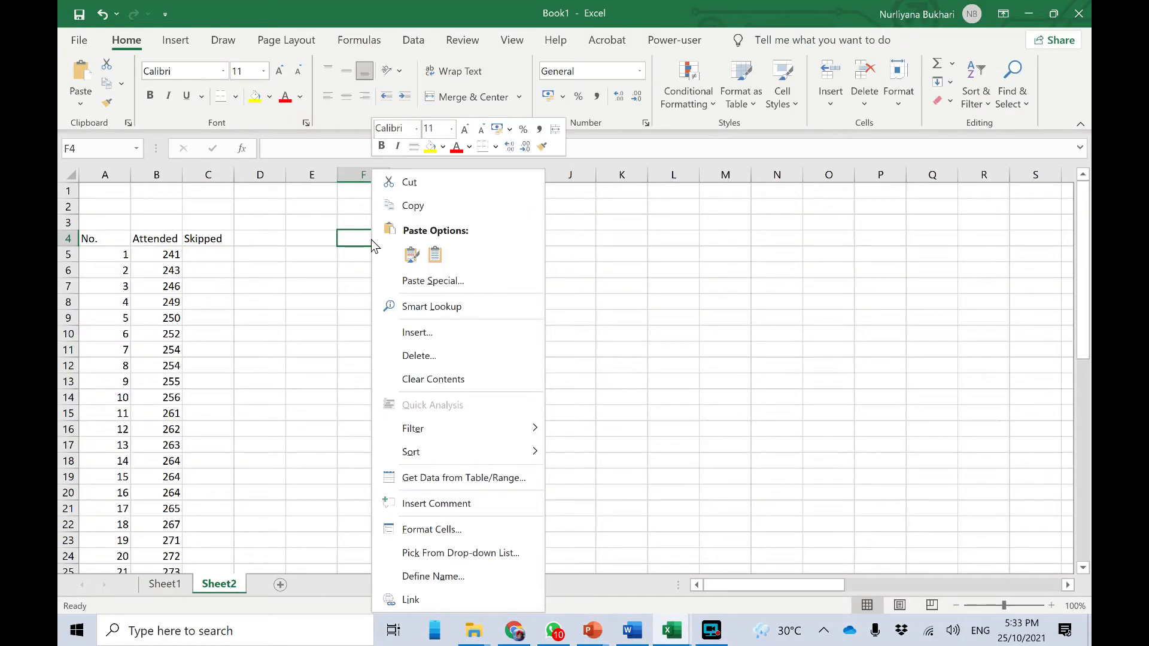
click(435, 255)
click(653, 314)
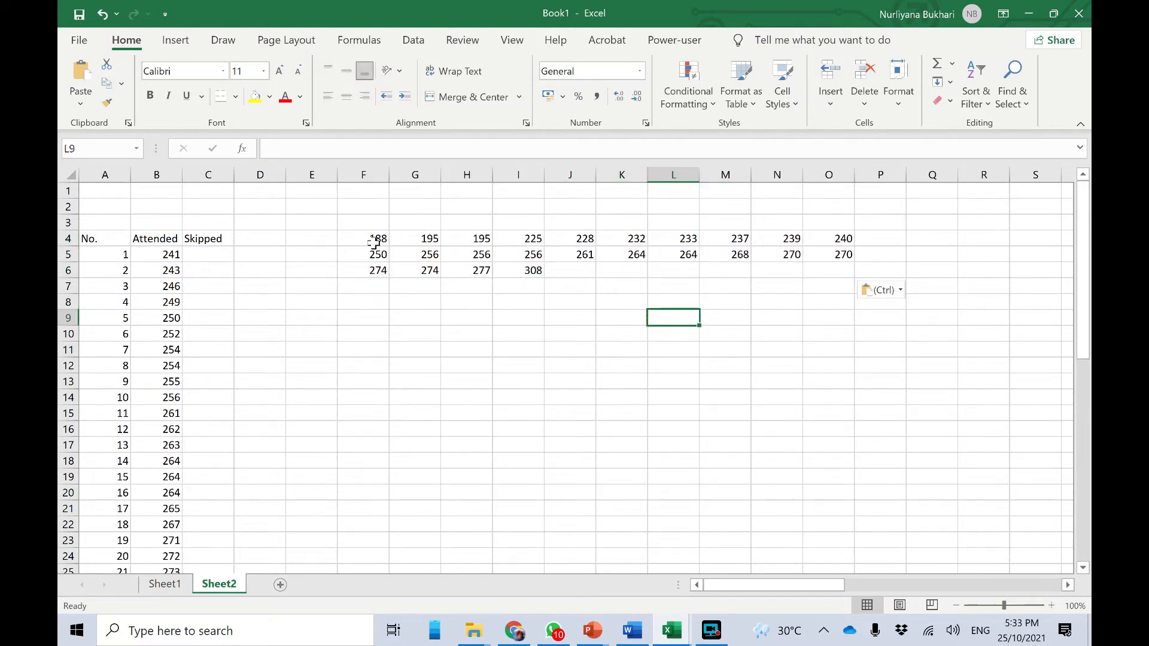
- Move the first column of pasted skipped grades, F4:F6, under the Skipped heading starting at cell C5
drag(374, 235, 367, 272)
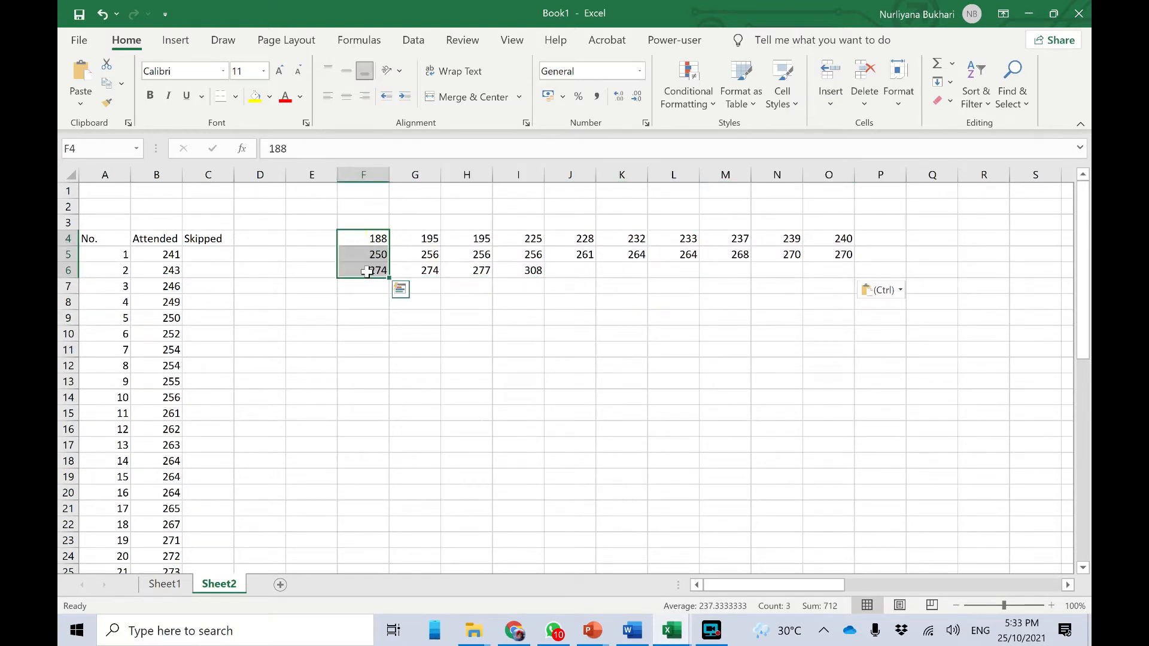
right_click(367, 272)
click(429, 176)
click(216, 254)
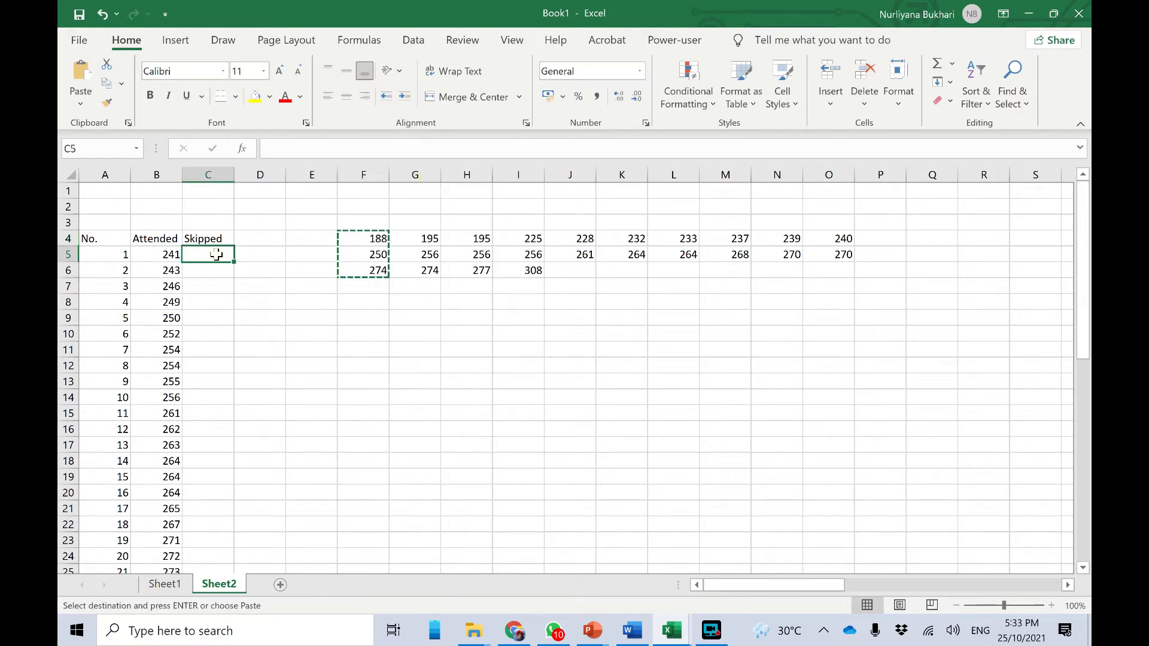
key(ctrl+v)
- Move the skipped grades in G4:G6 into the Skipped column starting at cell C8
drag(421, 239, 419, 271)
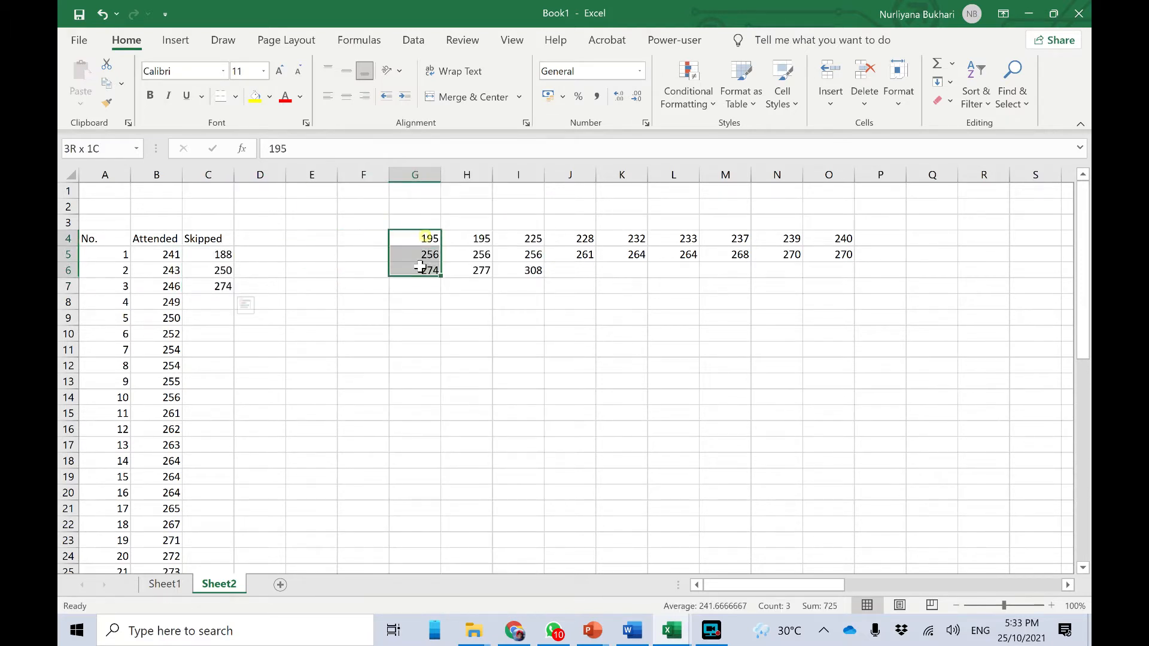
right_click(418, 271)
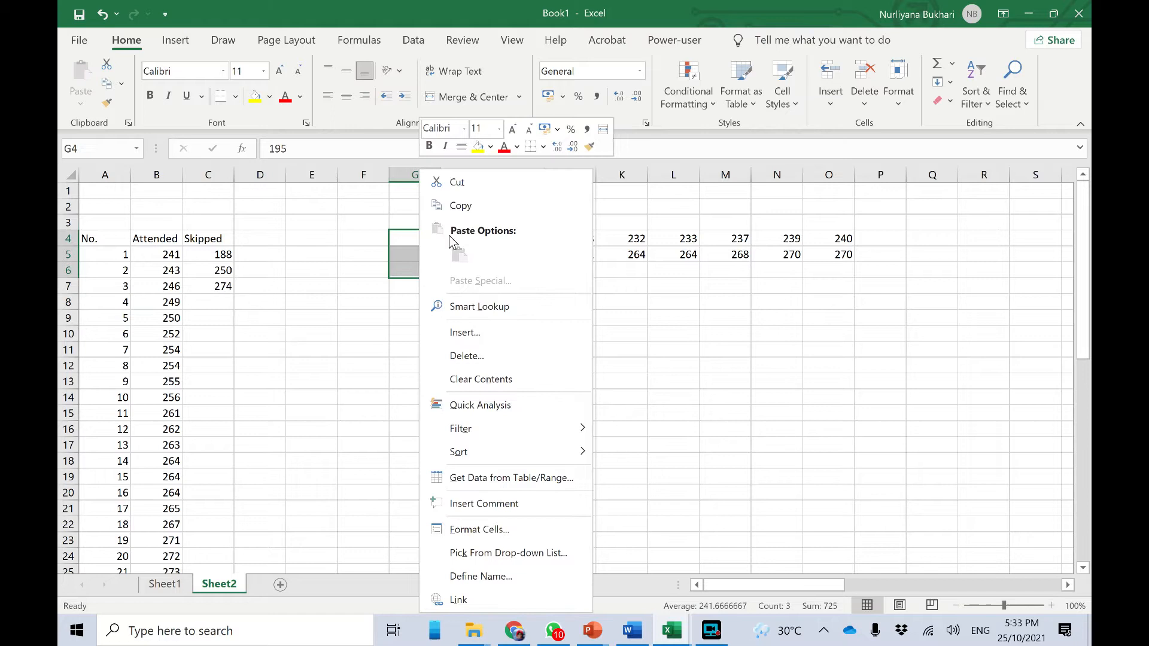
click(466, 186)
click(219, 305)
key(ctrl+v)
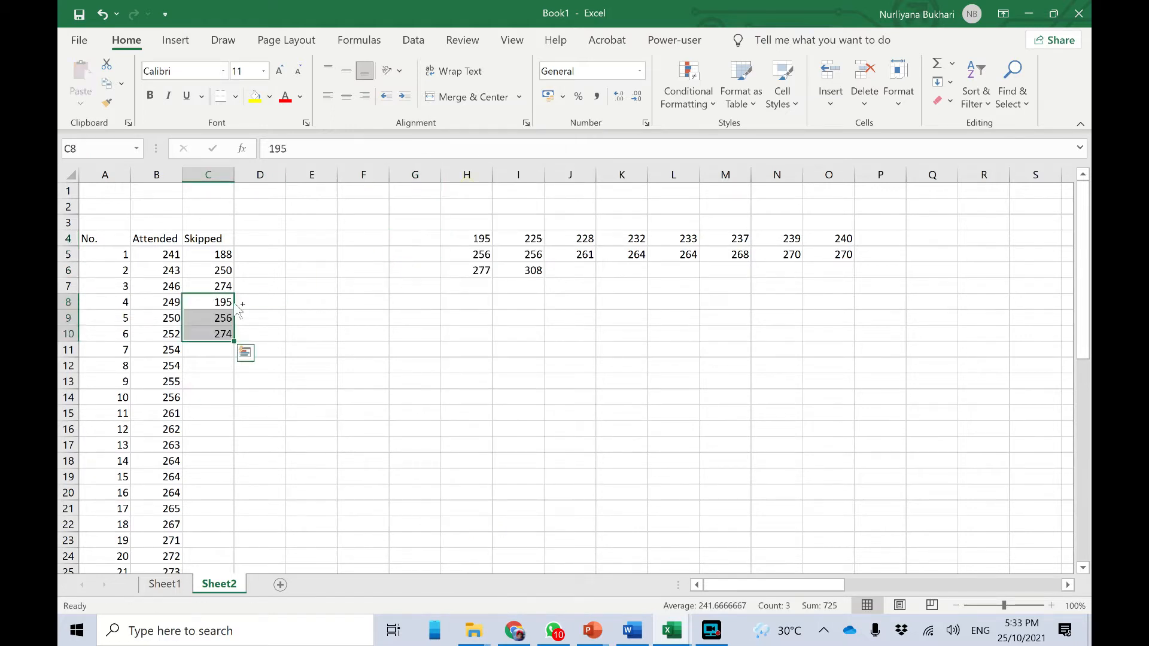
- Move the skipped grades in H4:H6 into the Skipped column starting at cell C11
click(477, 224)
drag(470, 237, 466, 265)
right_click(465, 270)
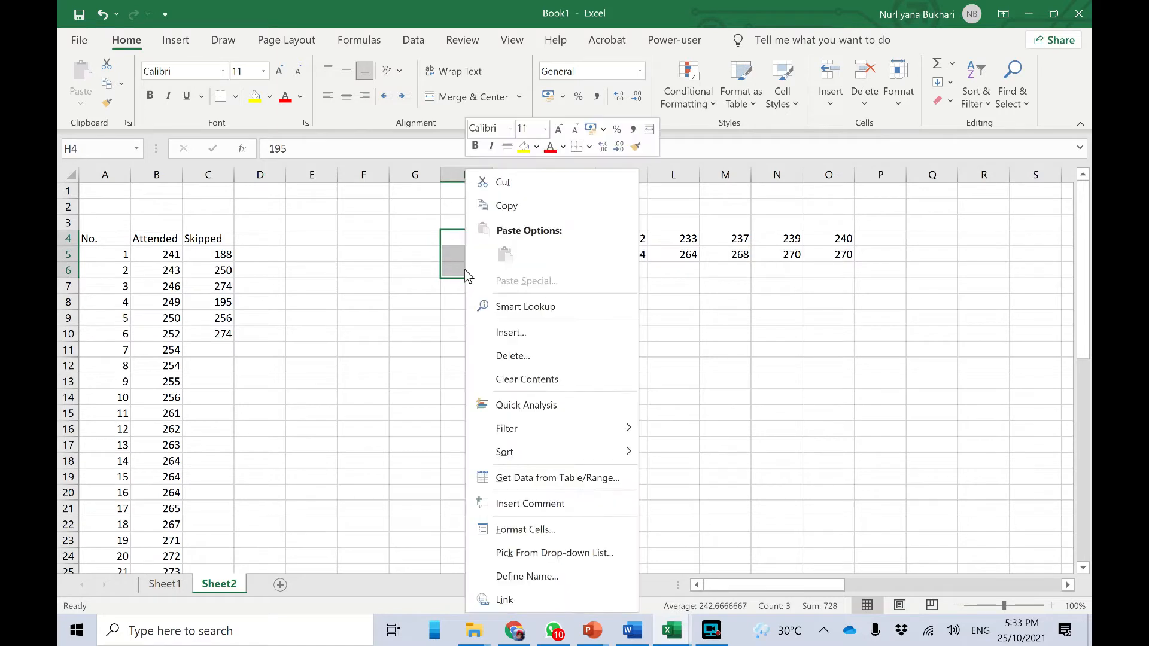
click(515, 183)
click(226, 351)
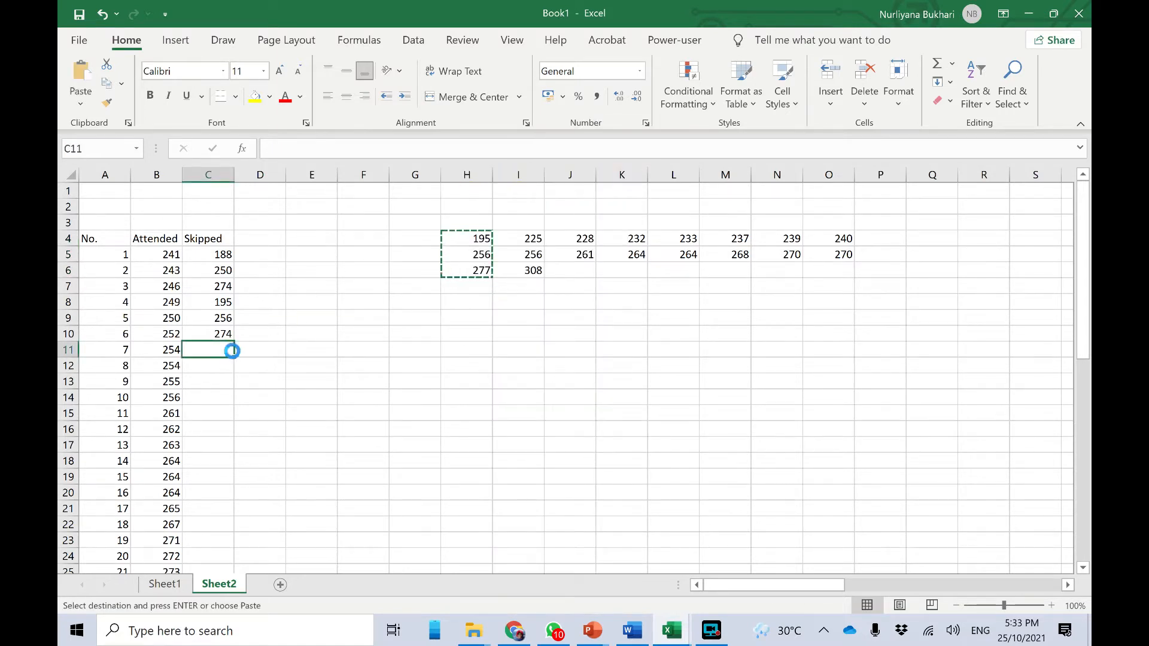
key(ctrl+v)
- Place the skipped grades from I4:I6 in the Skipped column starting at cell C14
drag(540, 239, 528, 265)
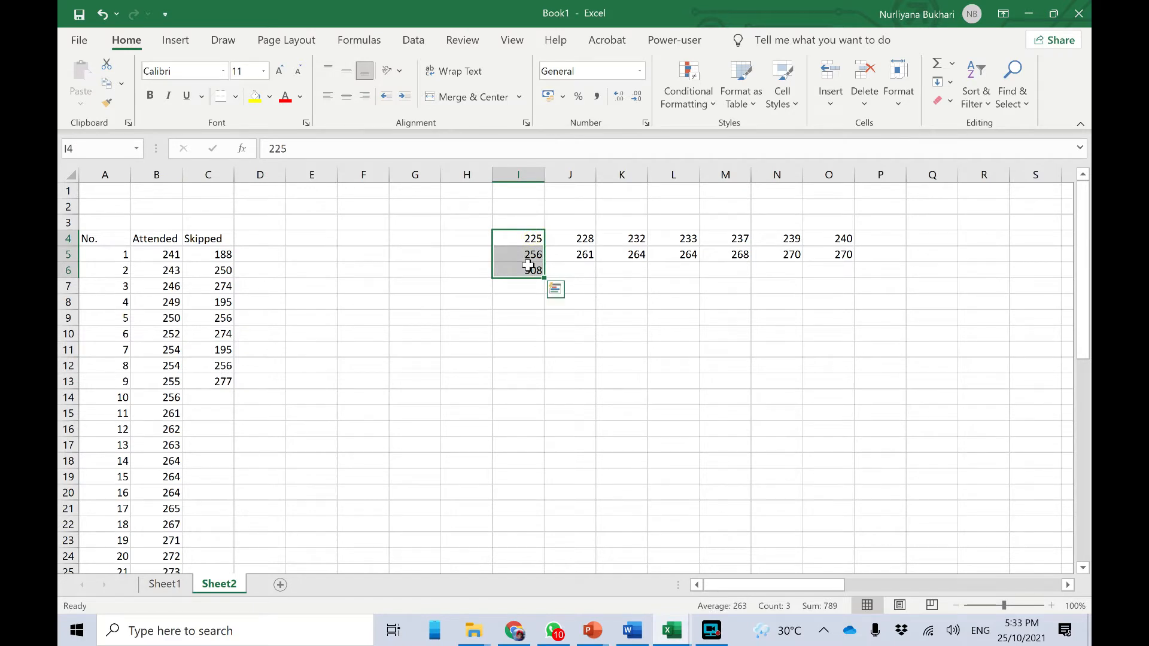
key(ctrl+x)
key(ctrl+q)
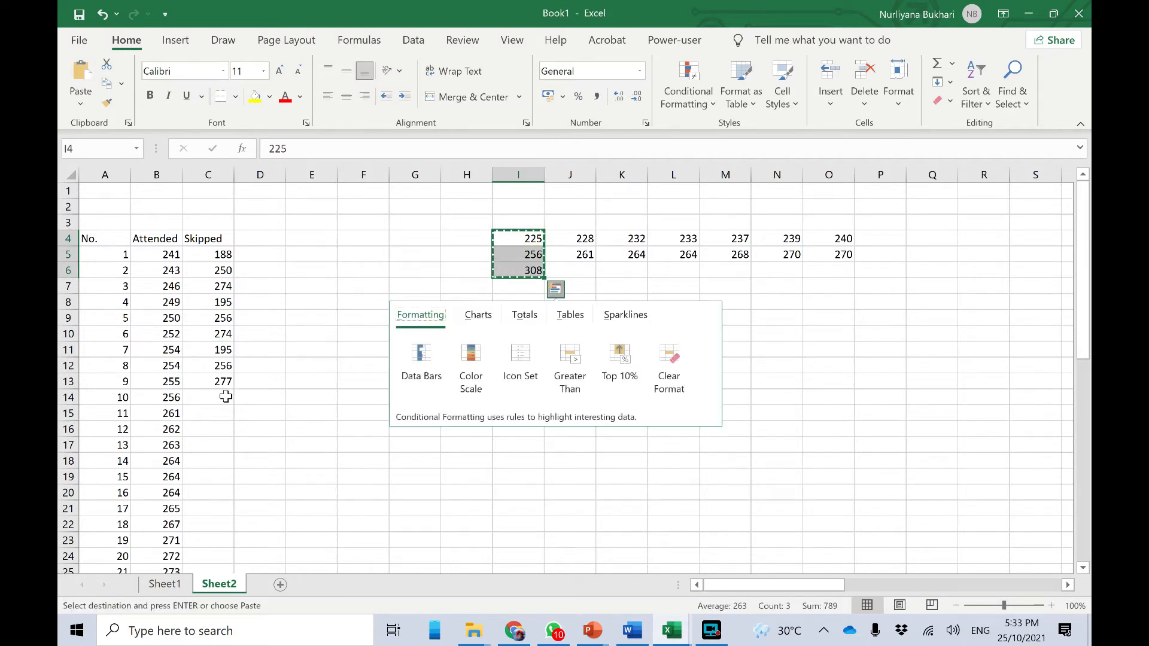
click(225, 396)
key(ctrl+v)
click(435, 333)
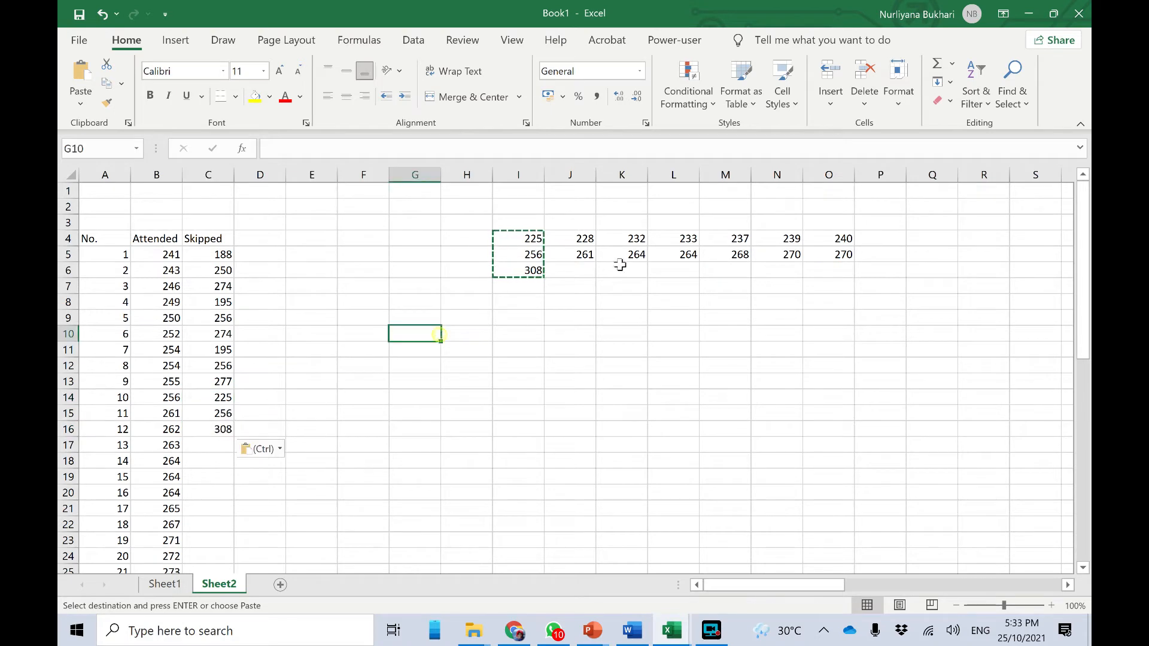
- Clear the original grades left in I4:I6
click(528, 237)
drag(521, 223, 524, 278)
key(Delete)
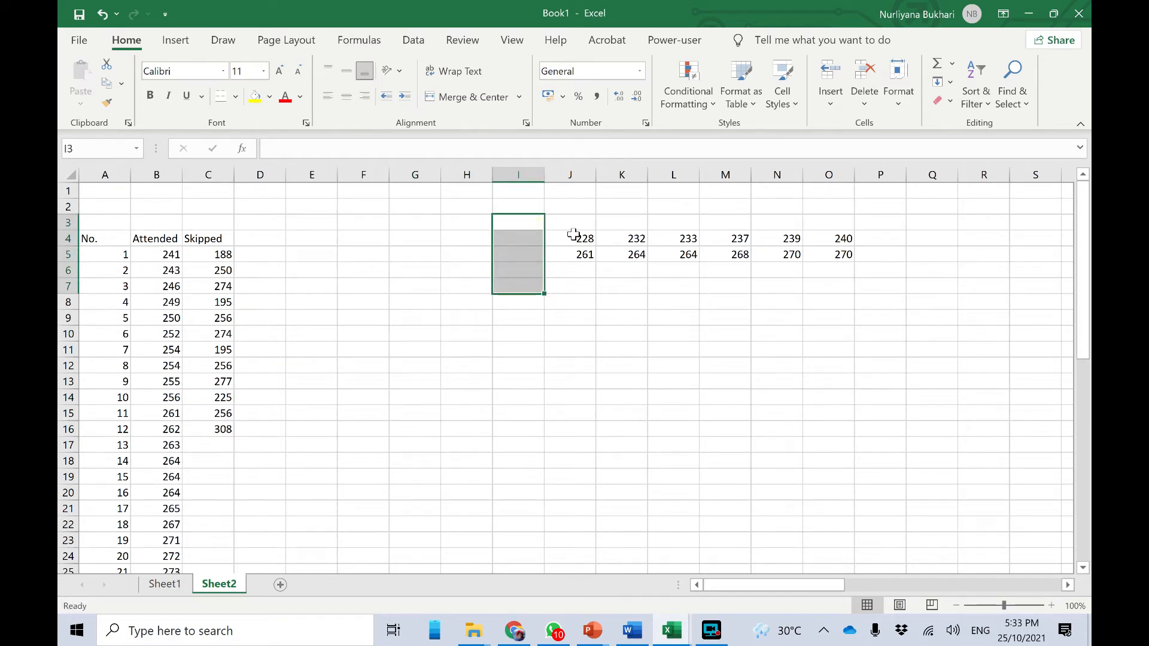
- Move the second row of remaining grades, J5:O5, to the end of the first row, starting at cell P4
drag(573, 234, 825, 270)
click(576, 239)
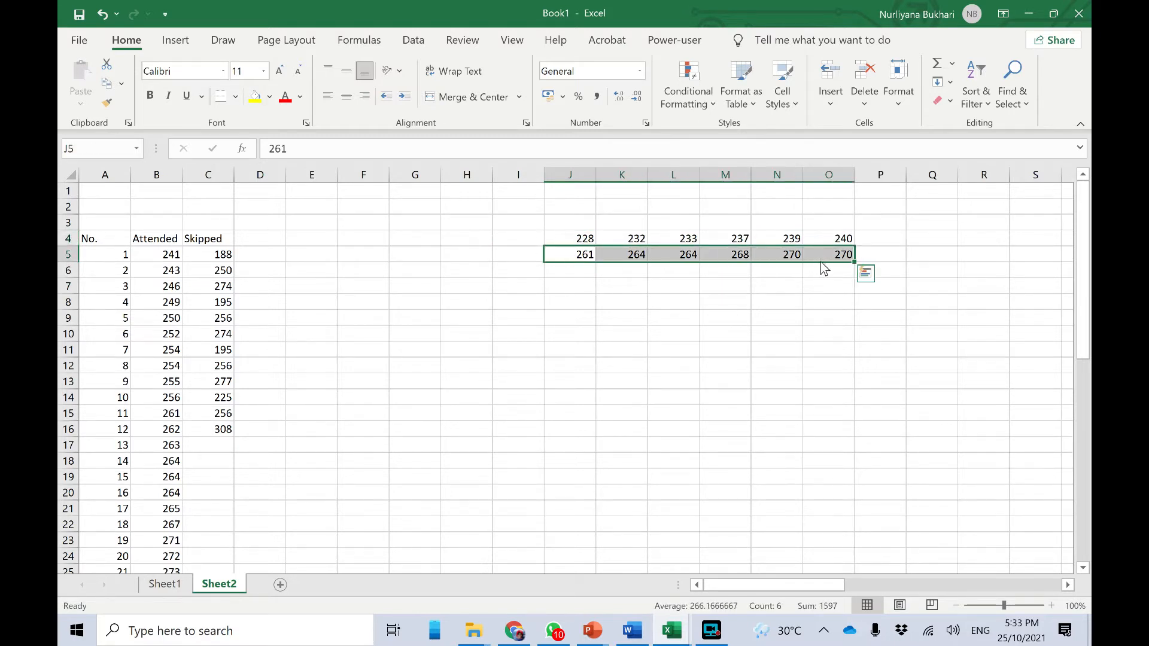
right_click(821, 256)
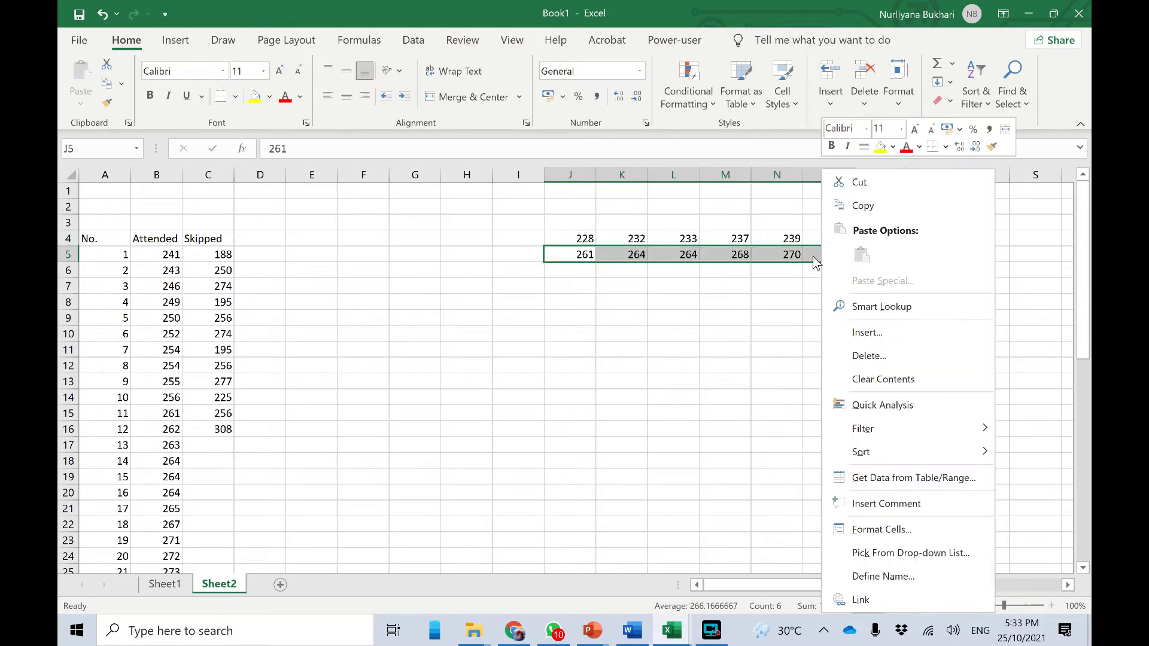
click(866, 186)
click(878, 234)
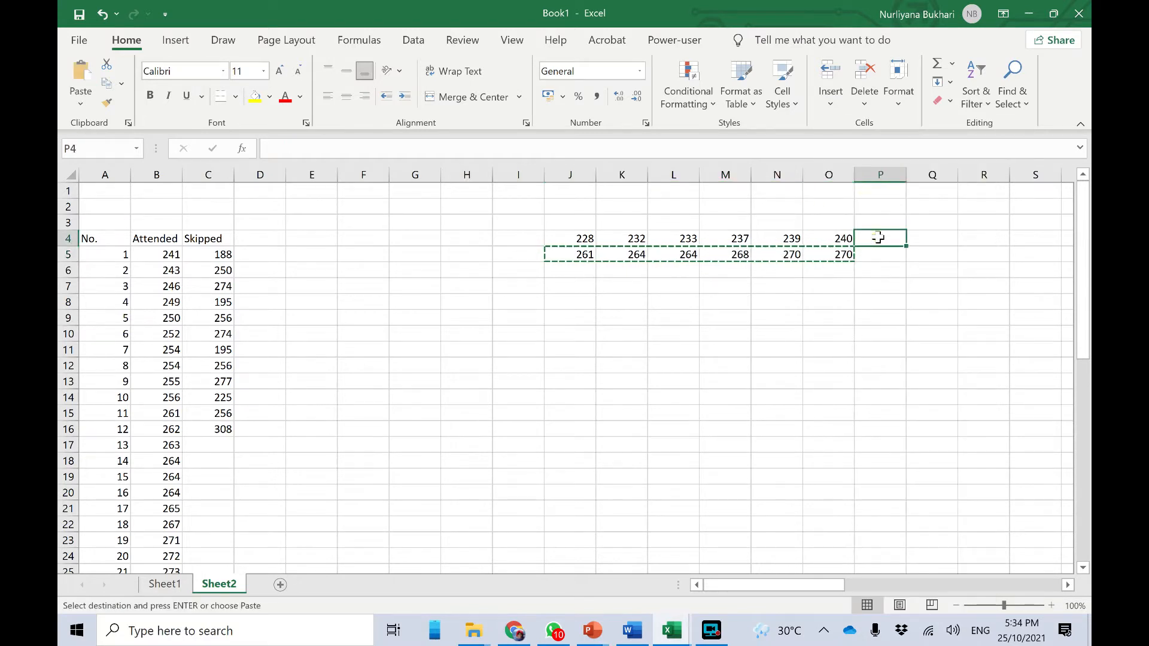
key(Return)
- Try to cut the row of grades J4:U4 and paste it transposed starting at cell C17
drag(588, 240, 986, 242)
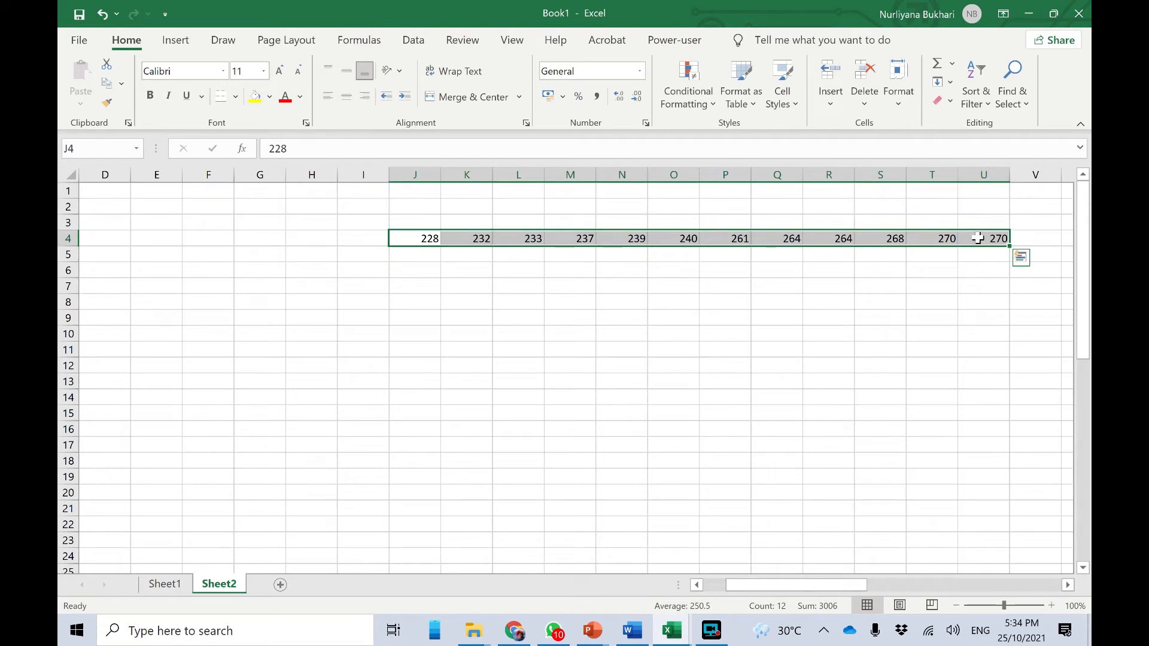
right_click(979, 237)
click(877, 188)
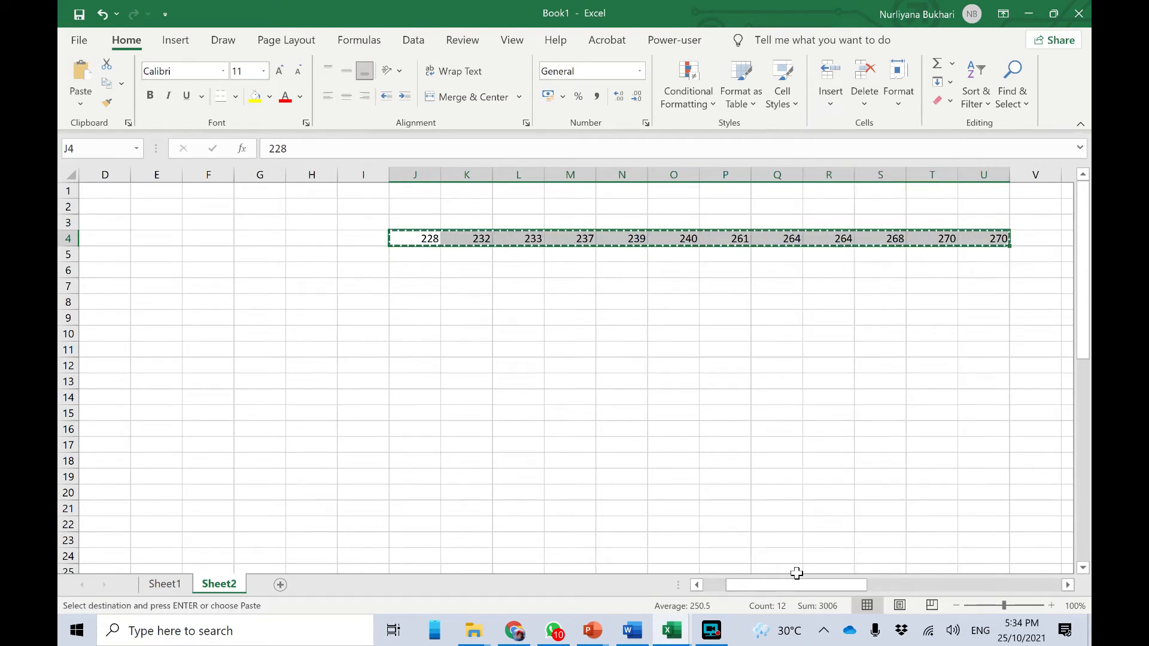
drag(797, 585, 720, 586)
click(203, 446)
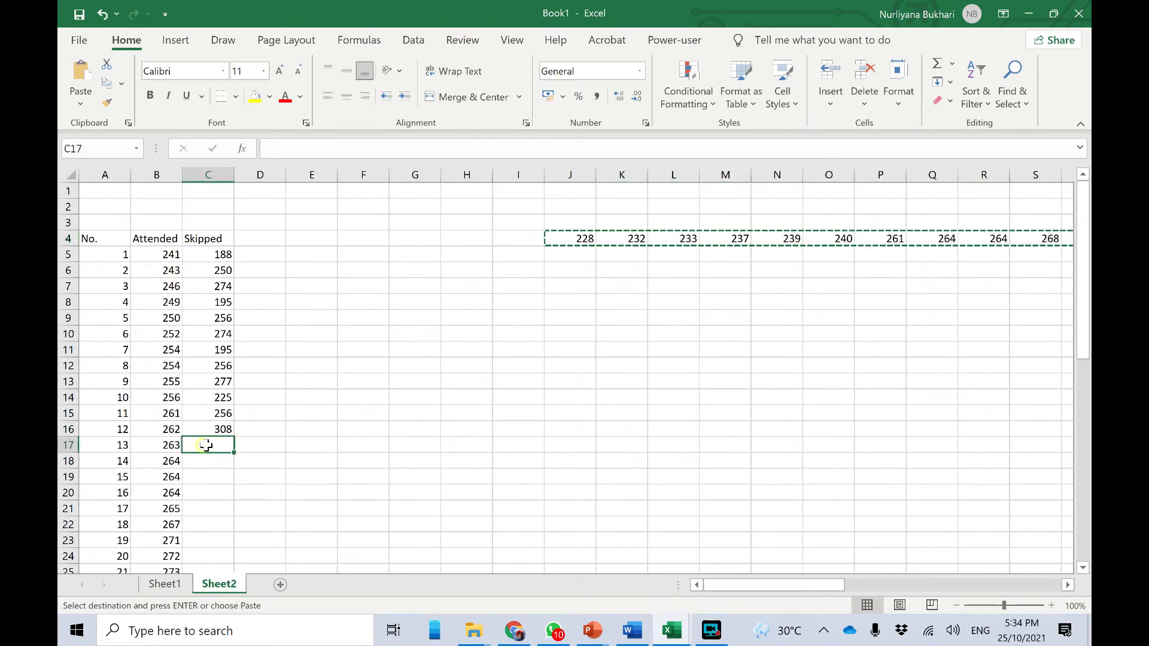
right_click(207, 448)
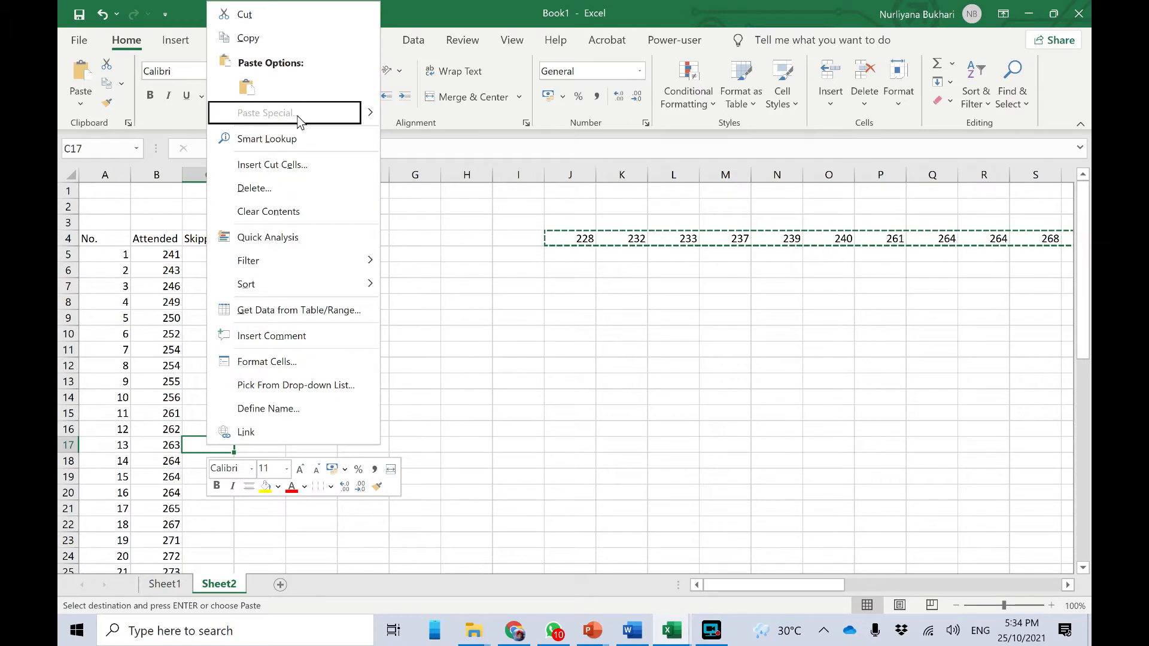
mouse_move(366, 115)
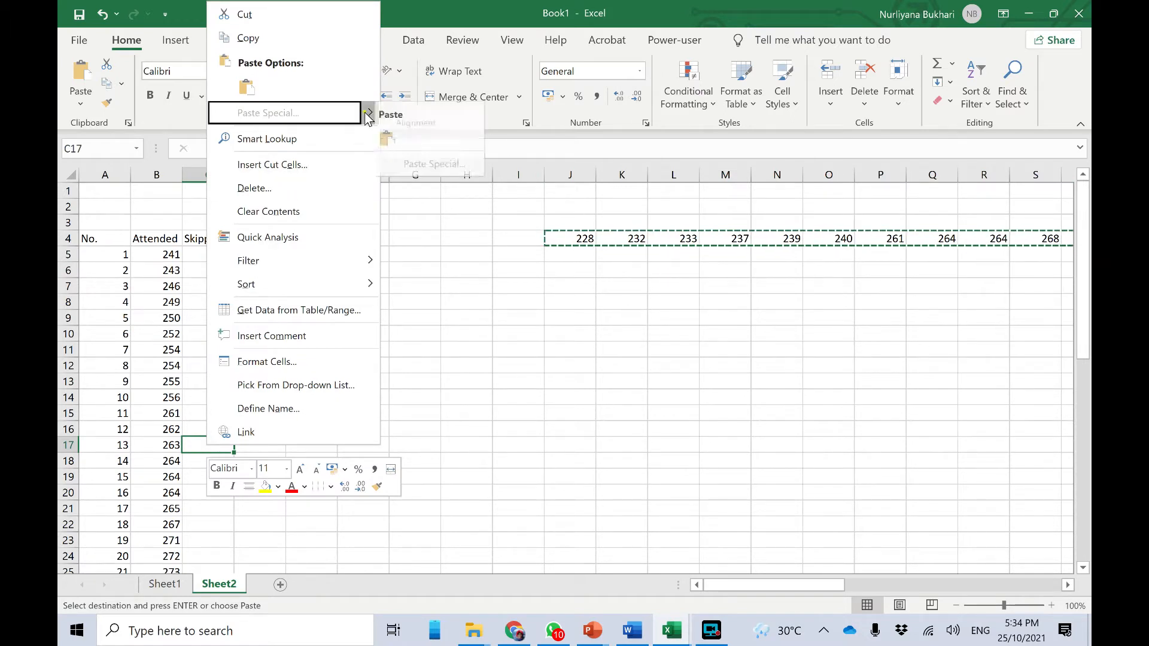
click(476, 300)
- Copy the row of skipped grades J4:U4 and select cell C17 as the destination
drag(559, 245, 995, 235)
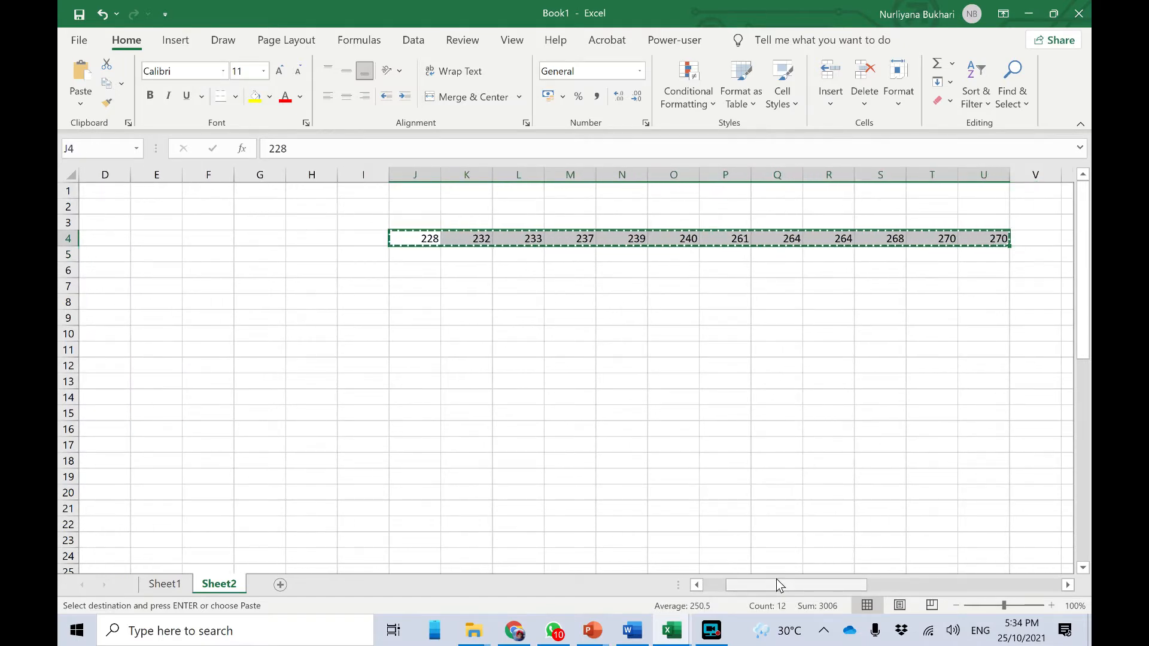
drag(770, 585, 748, 584)
click(206, 445)
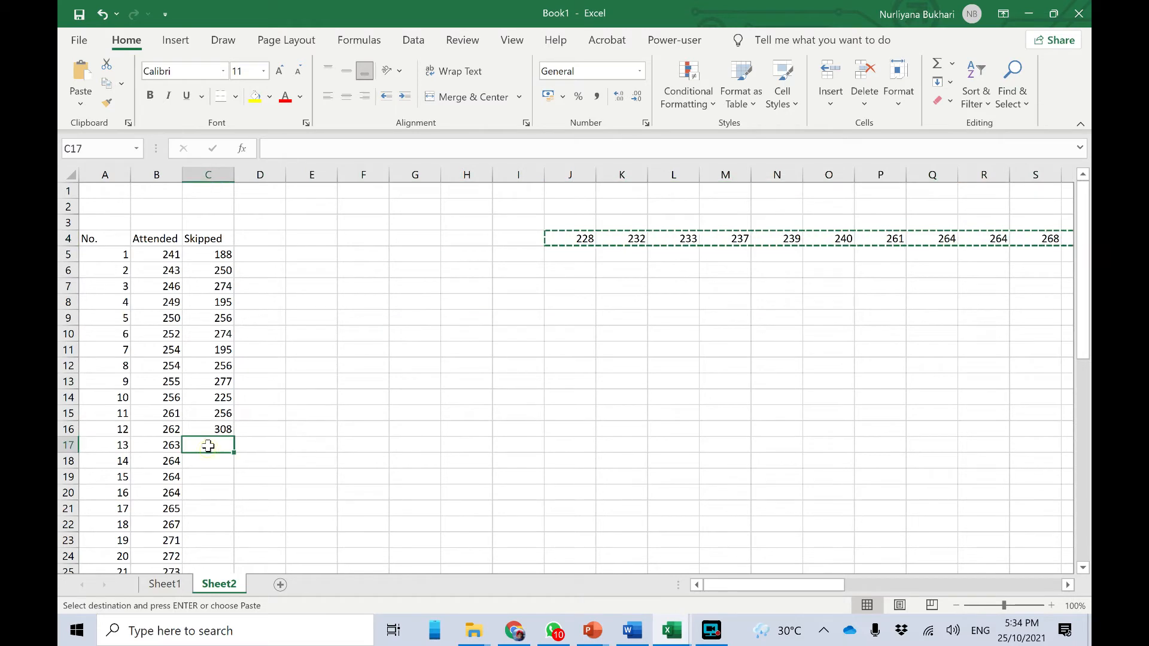
right_click(208, 446)
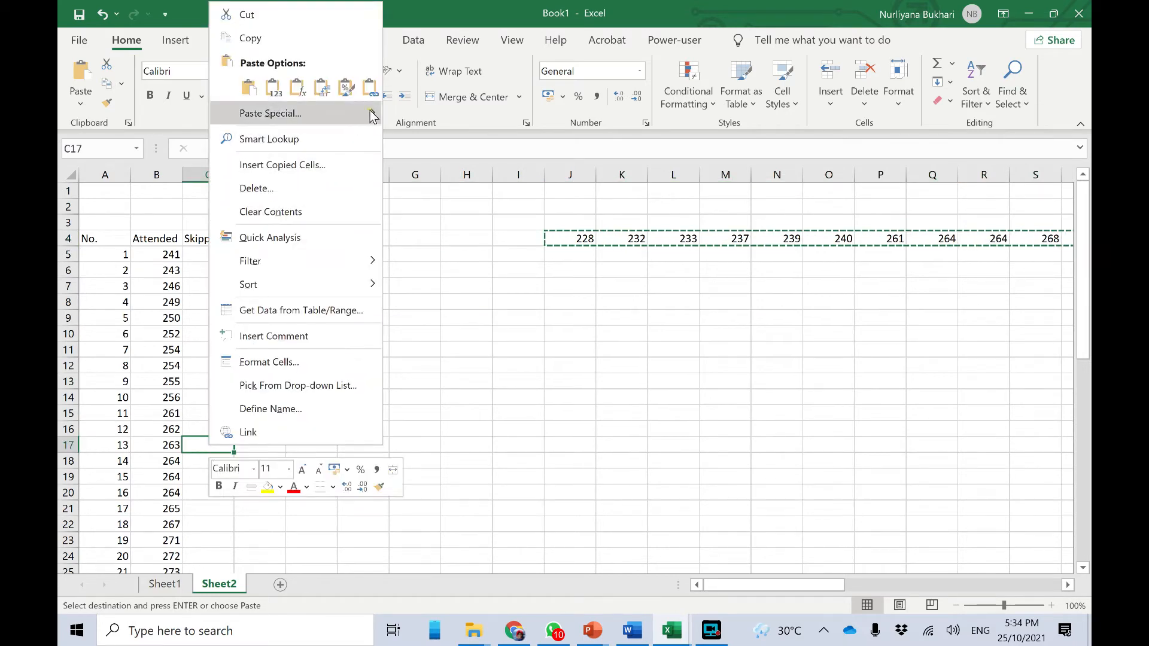
click(343, 123)
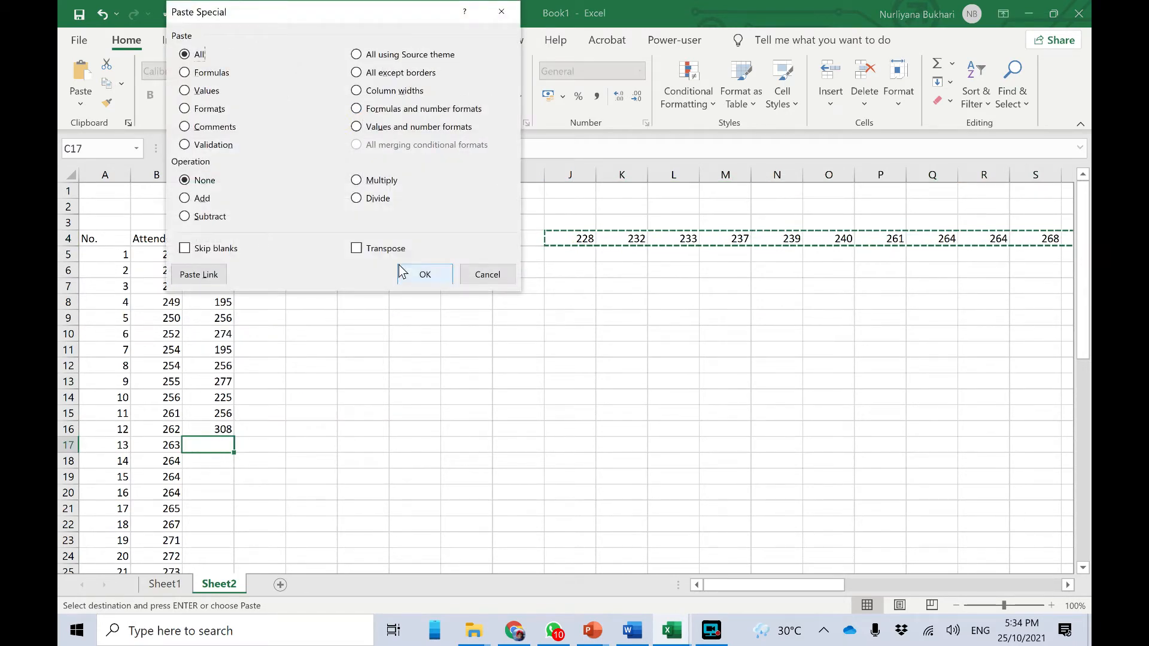
click(367, 249)
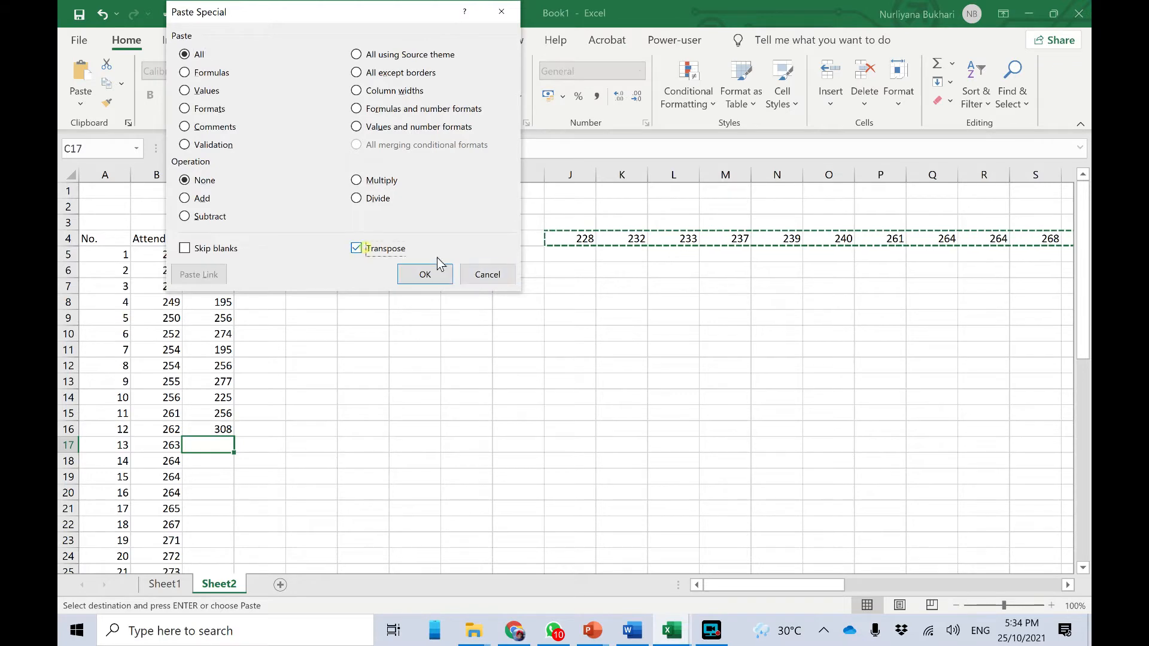
click(445, 281)
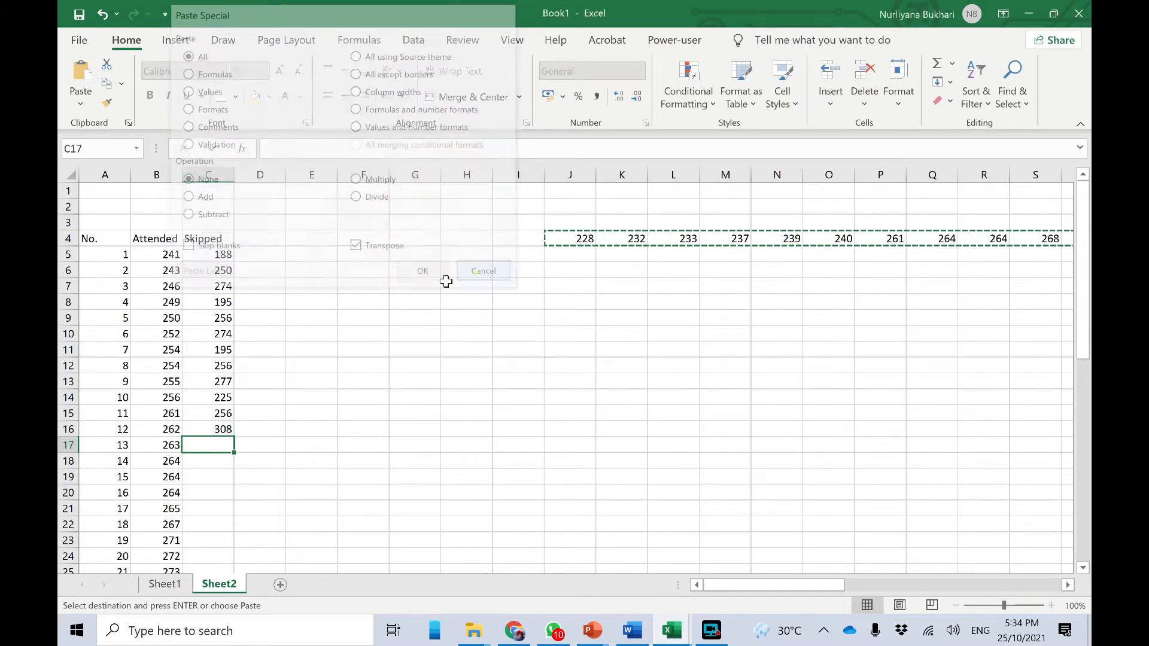
- Paste the copied grades transposed into the Skipped column starting at cell C17
right_click(218, 446)
mouse_move(372, 111)
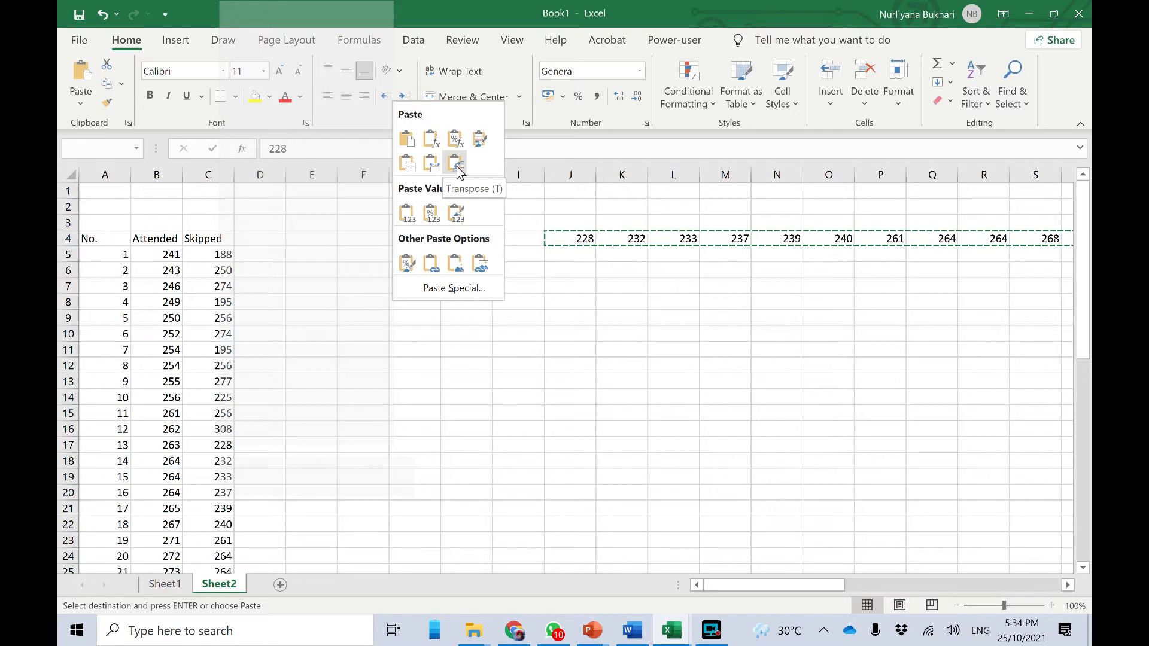
click(457, 168)
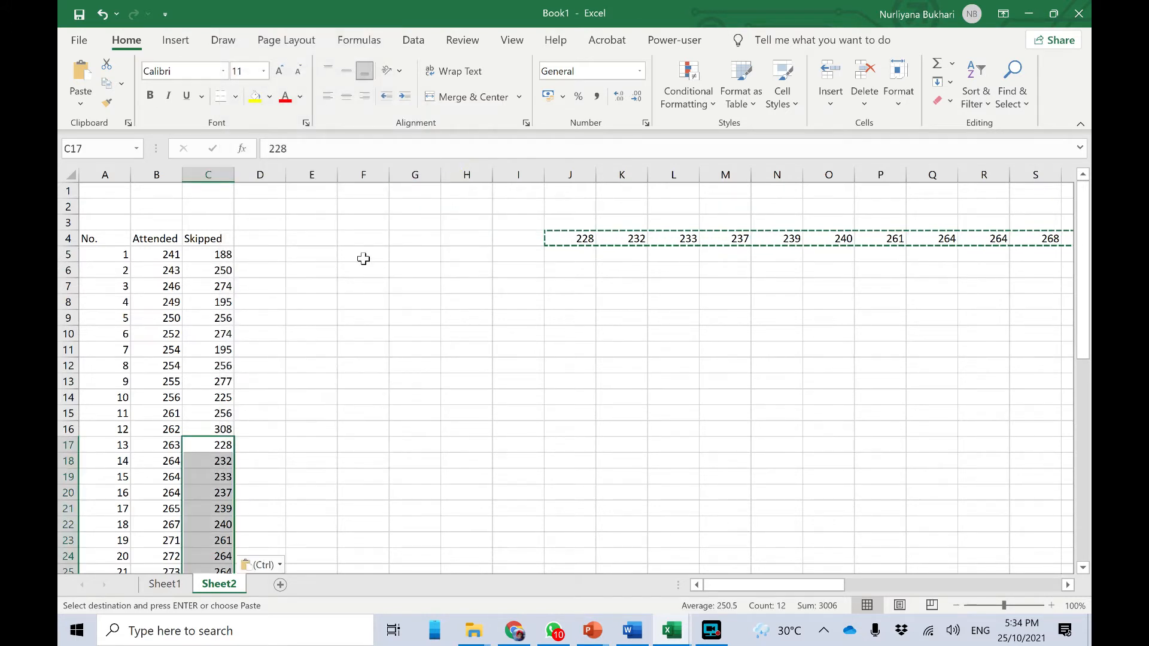
- Clear the leftover horizontal row of skipped grades in J4:U4
click(386, 316)
click(558, 210)
drag(556, 214, 789, 256)
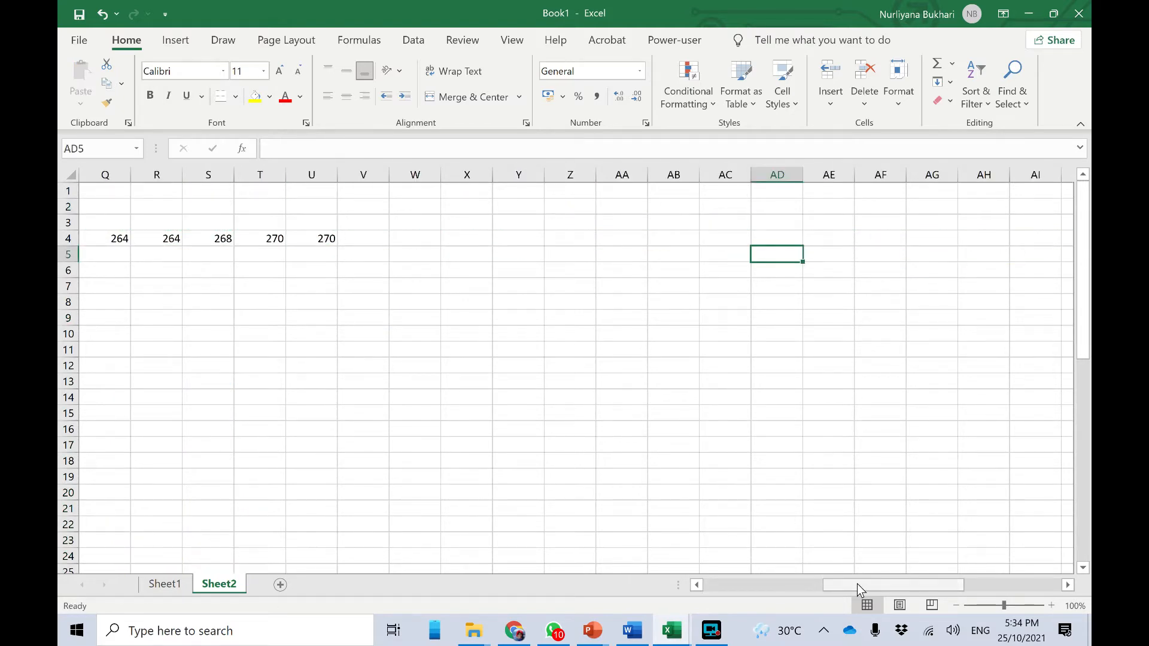
drag(857, 584, 746, 582)
drag(461, 222, 1068, 267)
key(Delete)
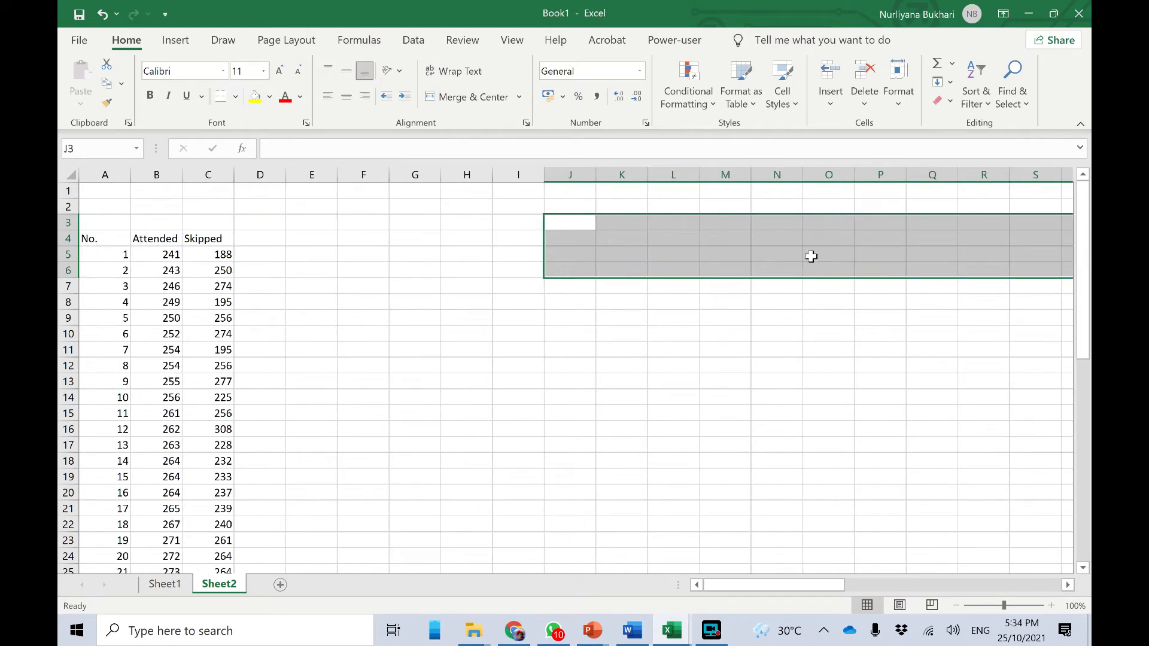
click(681, 268)
- Review the numbered Attended and Skipped columns down to the last entry of each group
scroll(242, 327, down, 1)
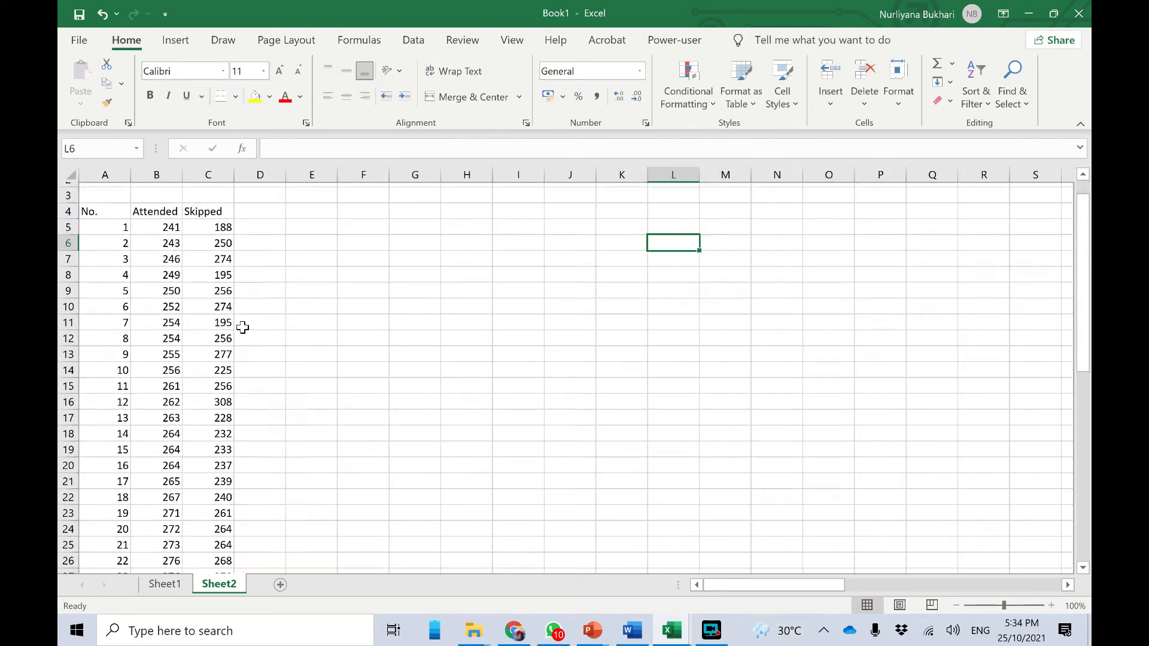
scroll(242, 328, down, 5)
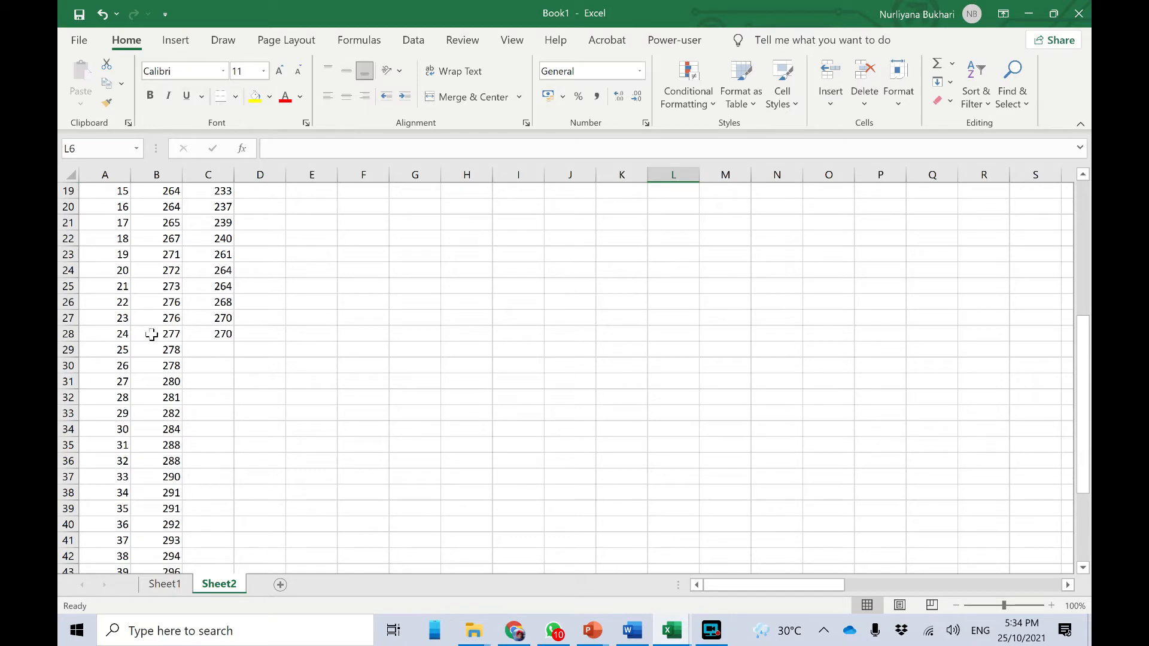
click(68, 333)
scroll(376, 379, up, 6)
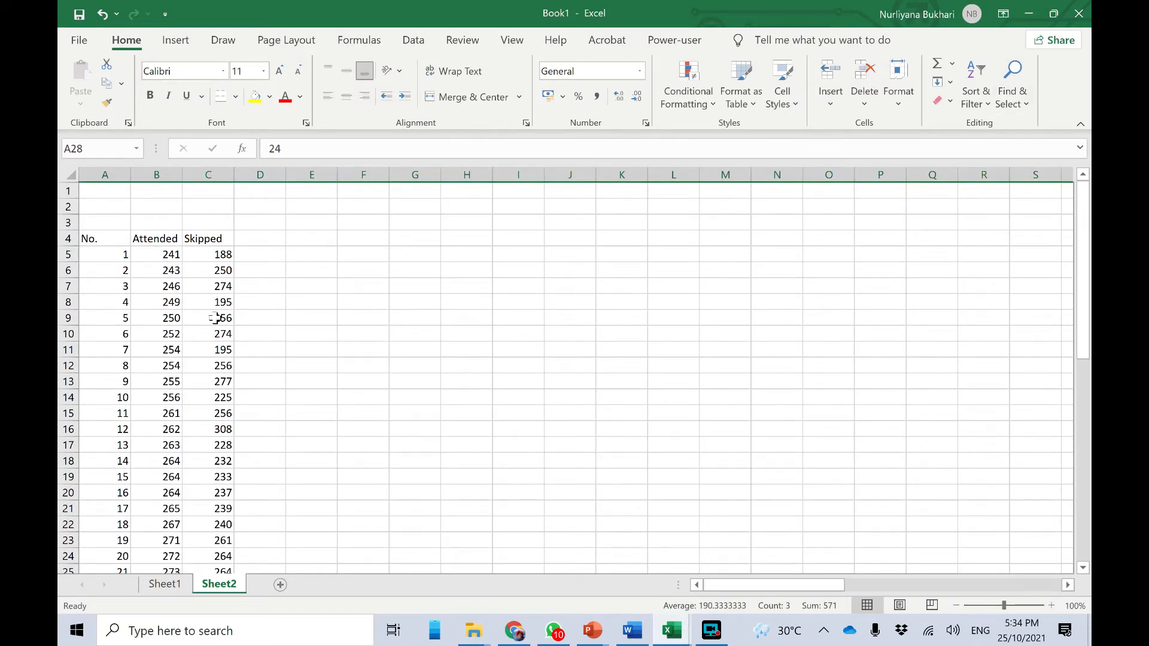
scroll(209, 318, down, 14)
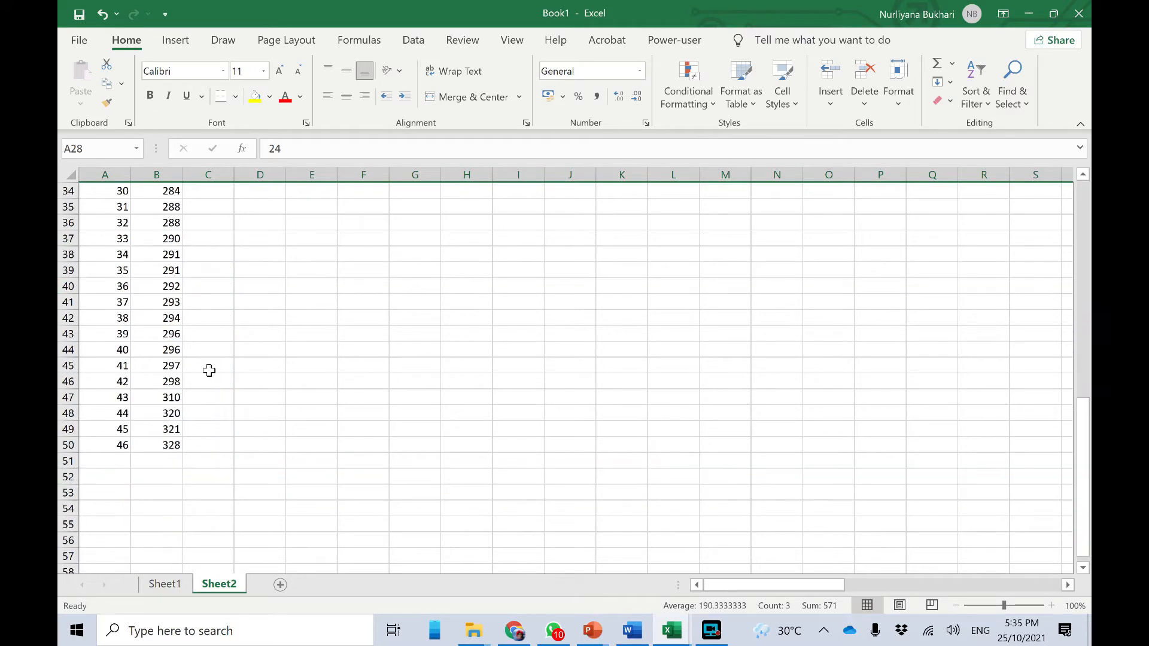
drag(121, 320, 213, 328)
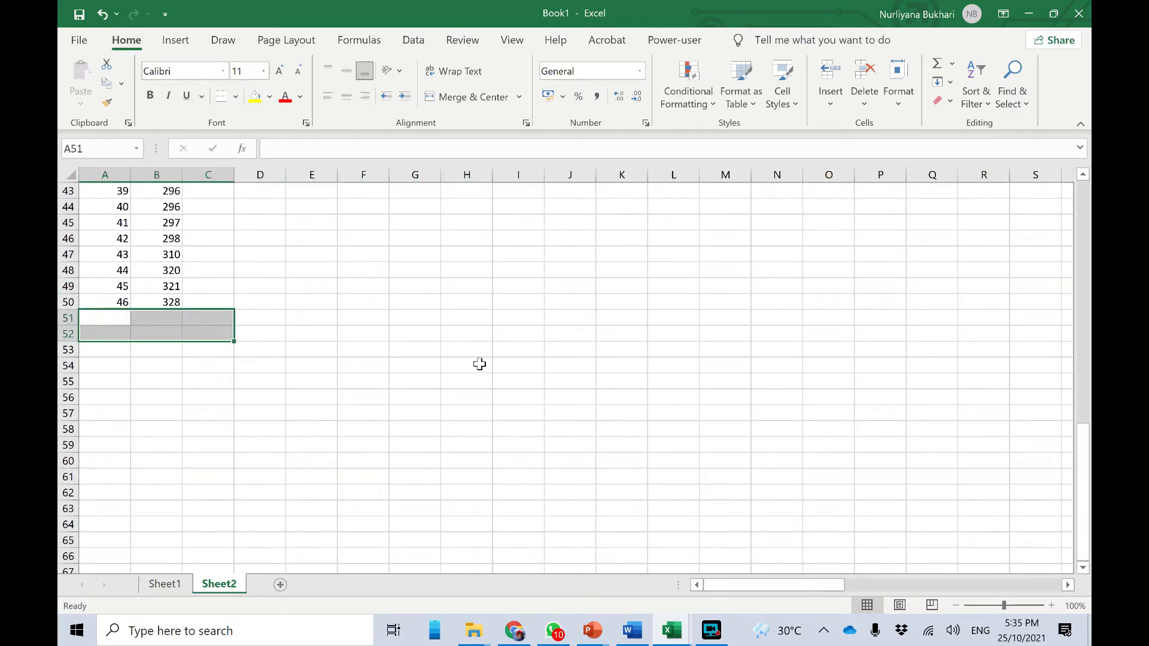
scroll(478, 362, up, 14)
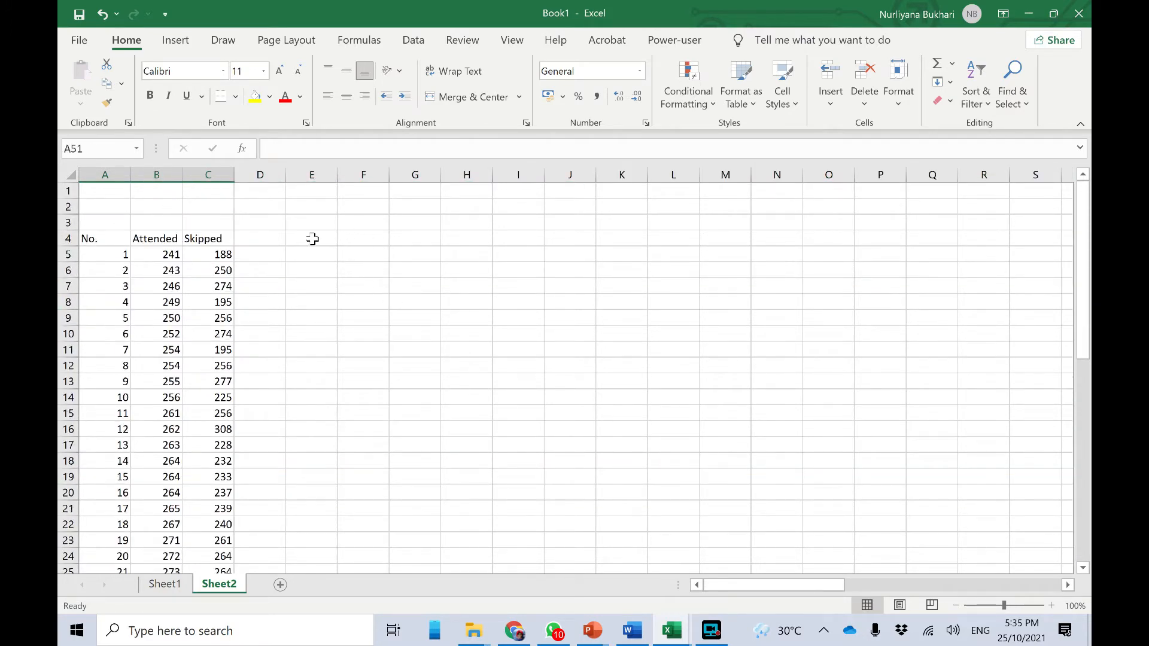
- Enter the title "Statistics for Attended & Skipped Students" in cell E3
click(367, 235)
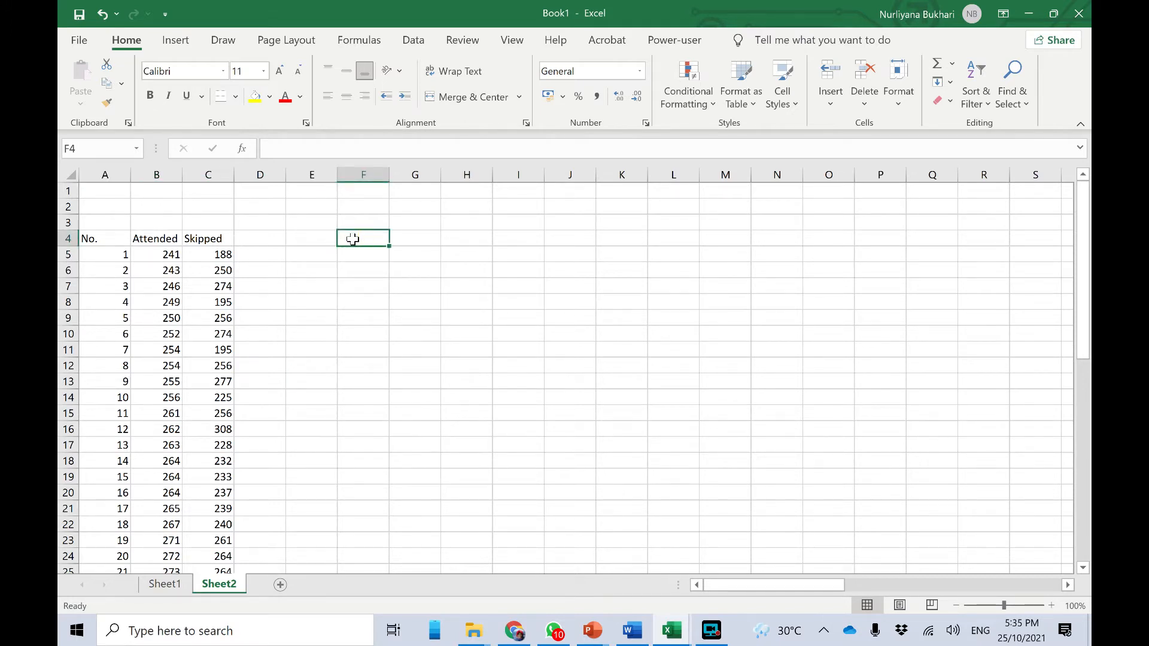
click(316, 221)
text(S)
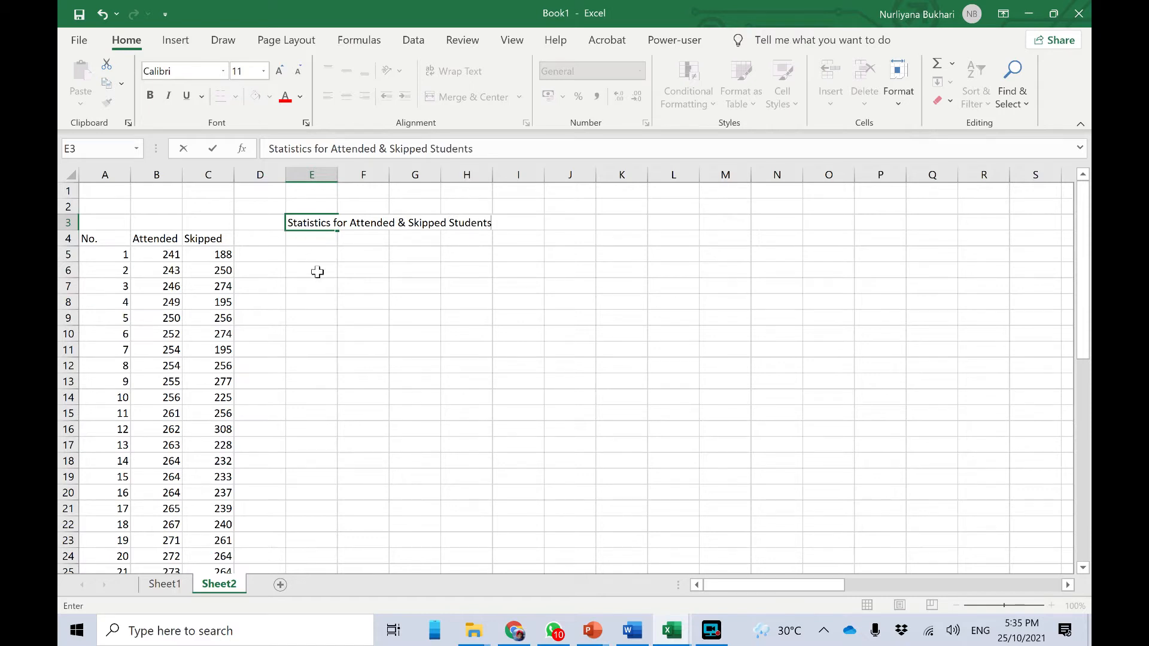
- Copy the Attended and Skipped column headings from B4:C4 for the statistics table
click(323, 246)
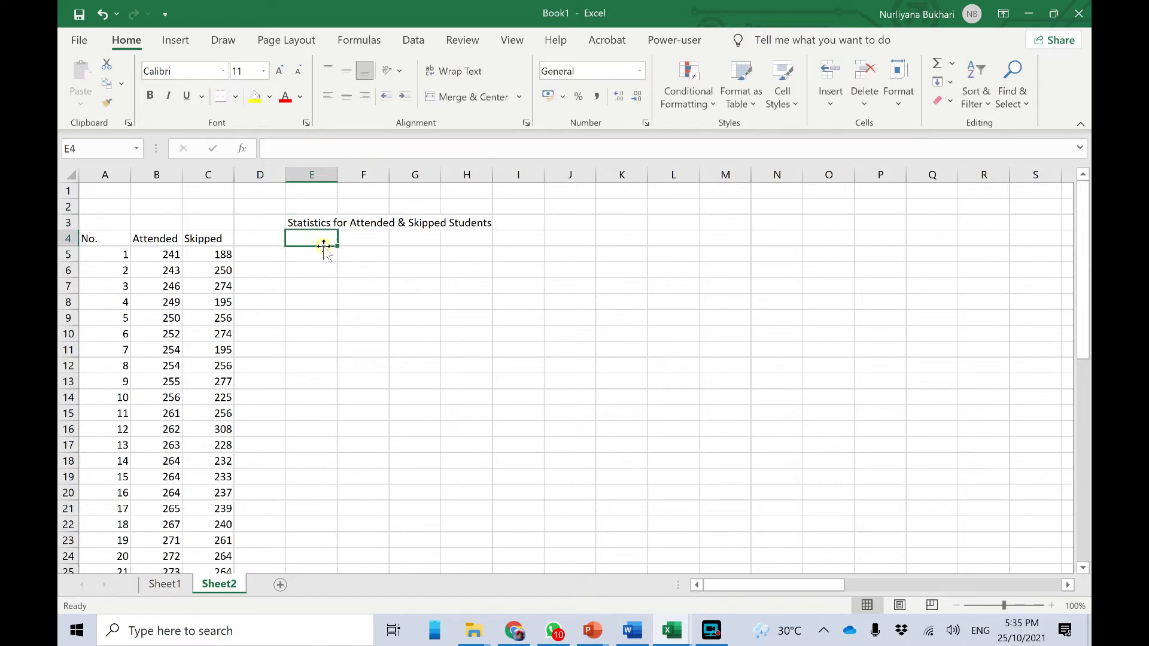
click(355, 240)
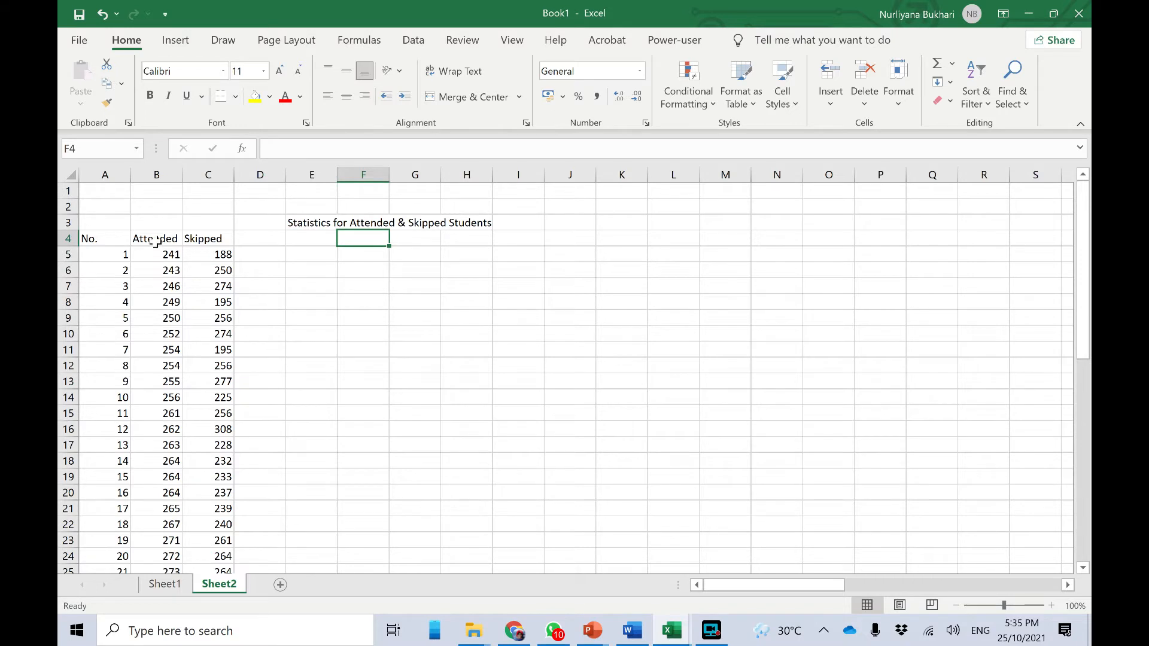
drag(157, 239, 198, 238)
key(ctrl+c)
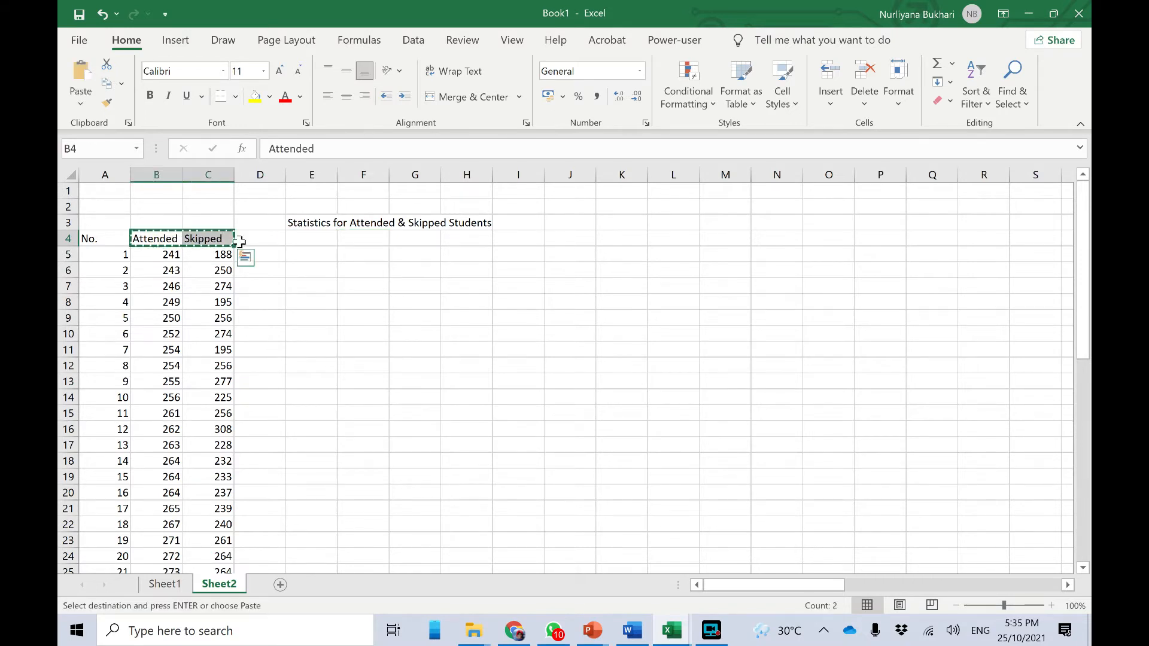
click(371, 239)
click(320, 240)
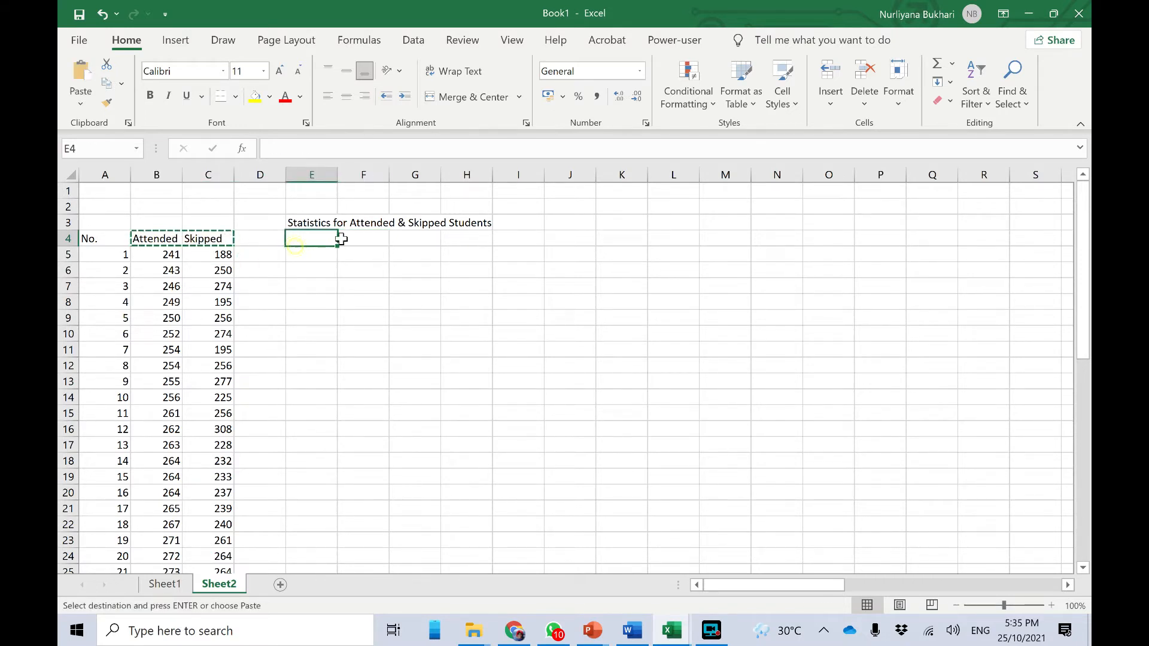
key(ctrl+v)
click(320, 251)
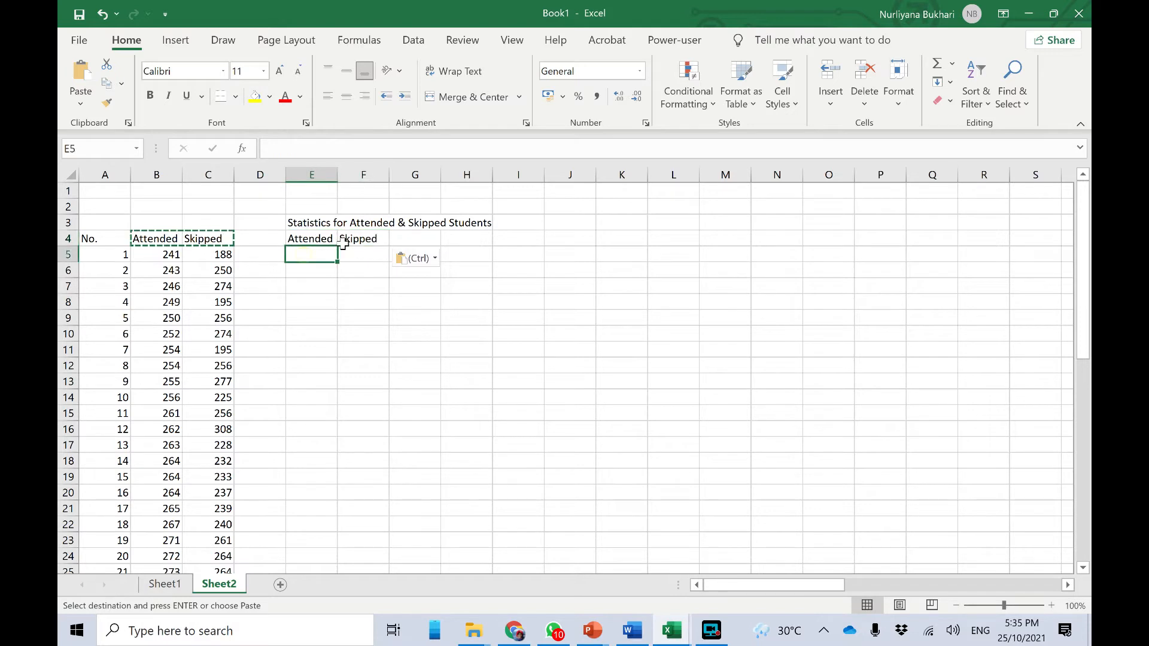
key(ctrl+z)
- Paste the copied Attended and Skipped headings into the statistics table starting at cell F4
click(379, 240)
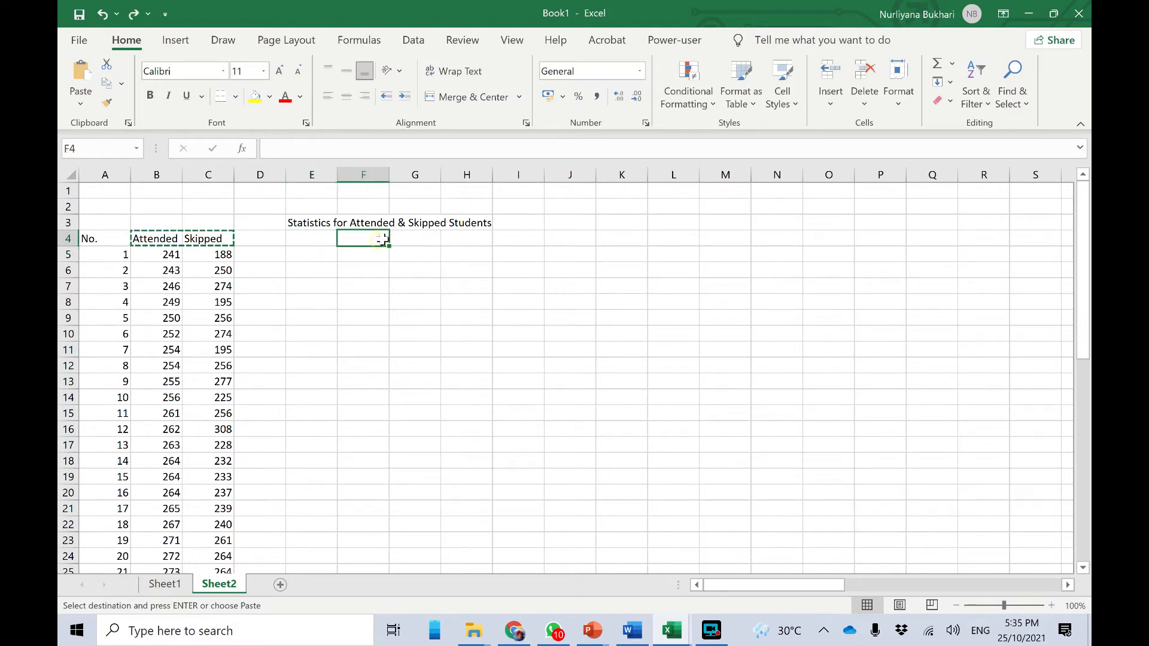
key(ctrl+v)
- Enter the row label "Total Score" in cell E5 and widen column E slightly to fit it
click(315, 260)
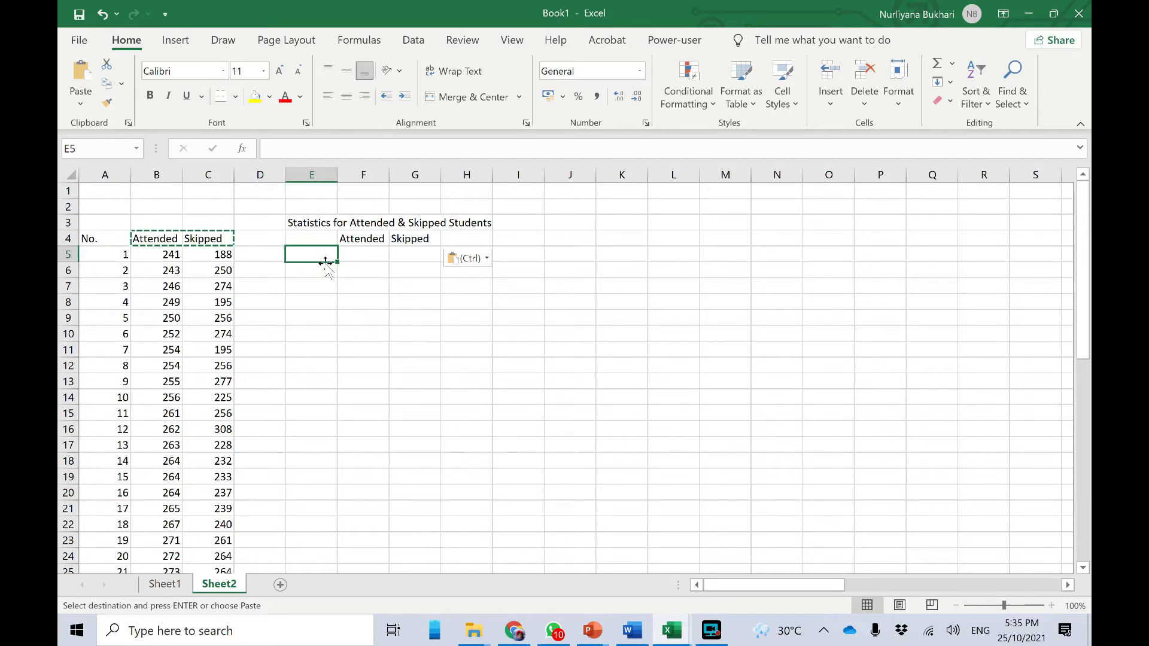
text(T)
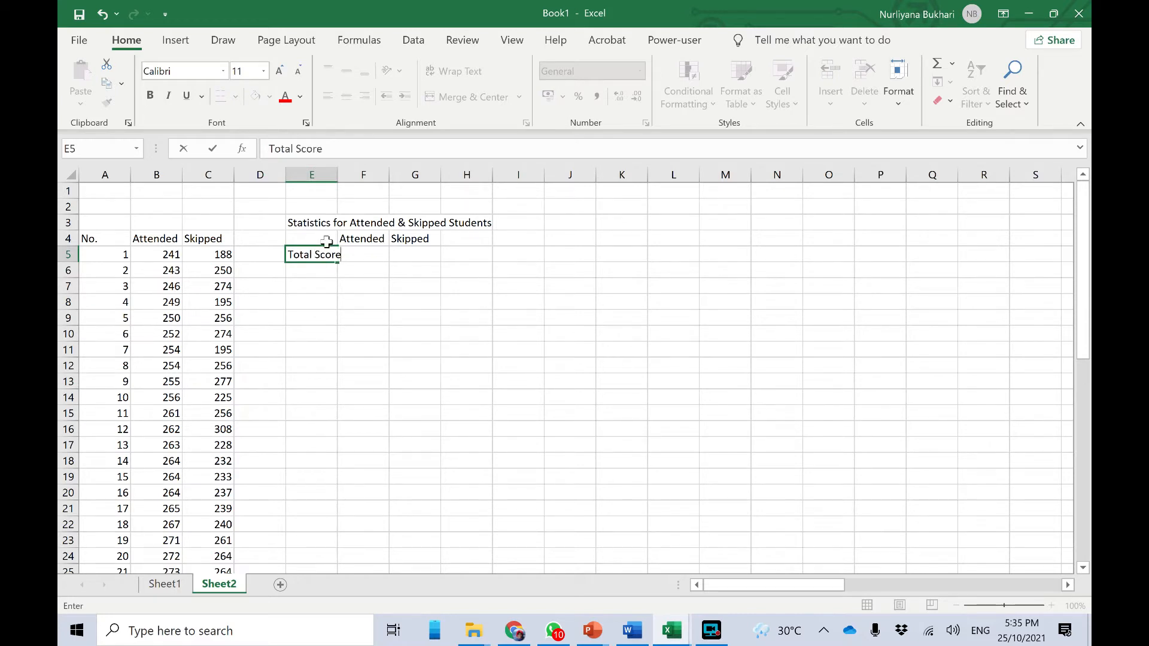
text(otal Score)
click(314, 174)
double_click(336, 174)
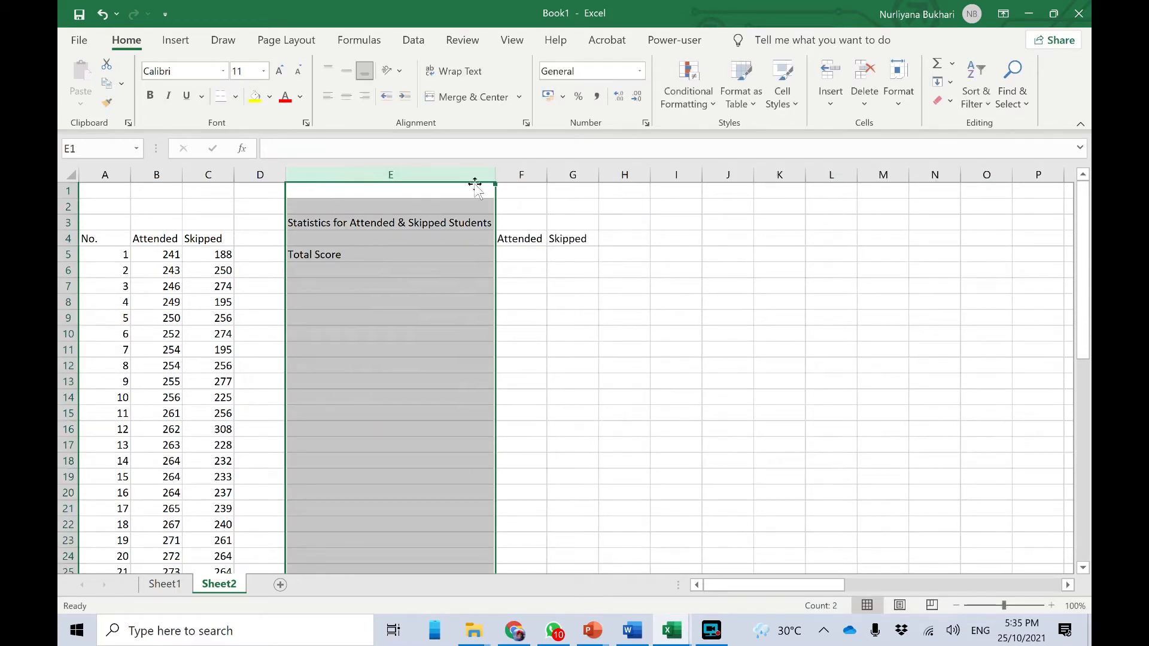
key(ctrl+z)
drag(336, 174, 346, 174)
- Calculate the Attended total score in cell F5 with the formula =SUM(B5:B50)
click(382, 254)
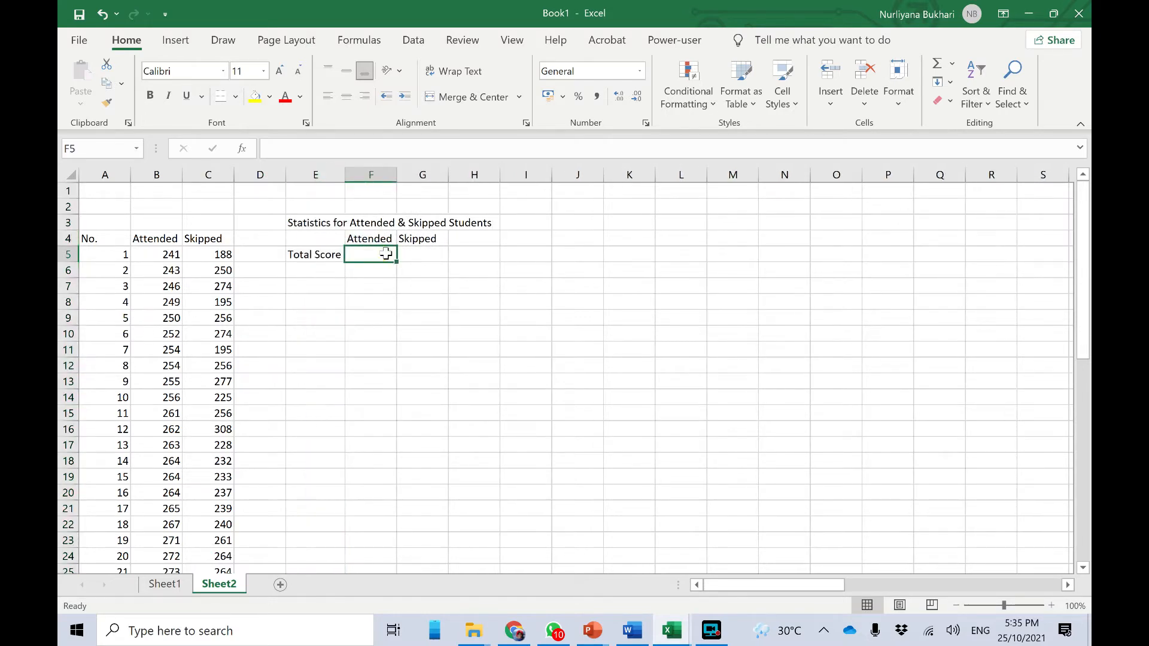
text(=sum)
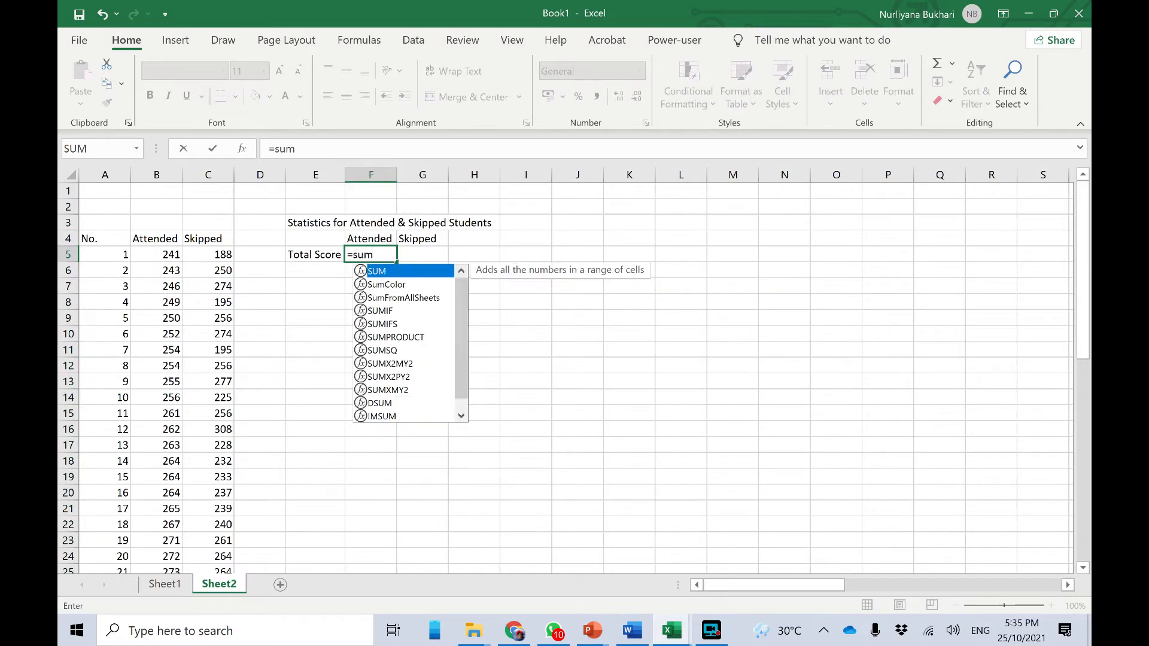
text(()
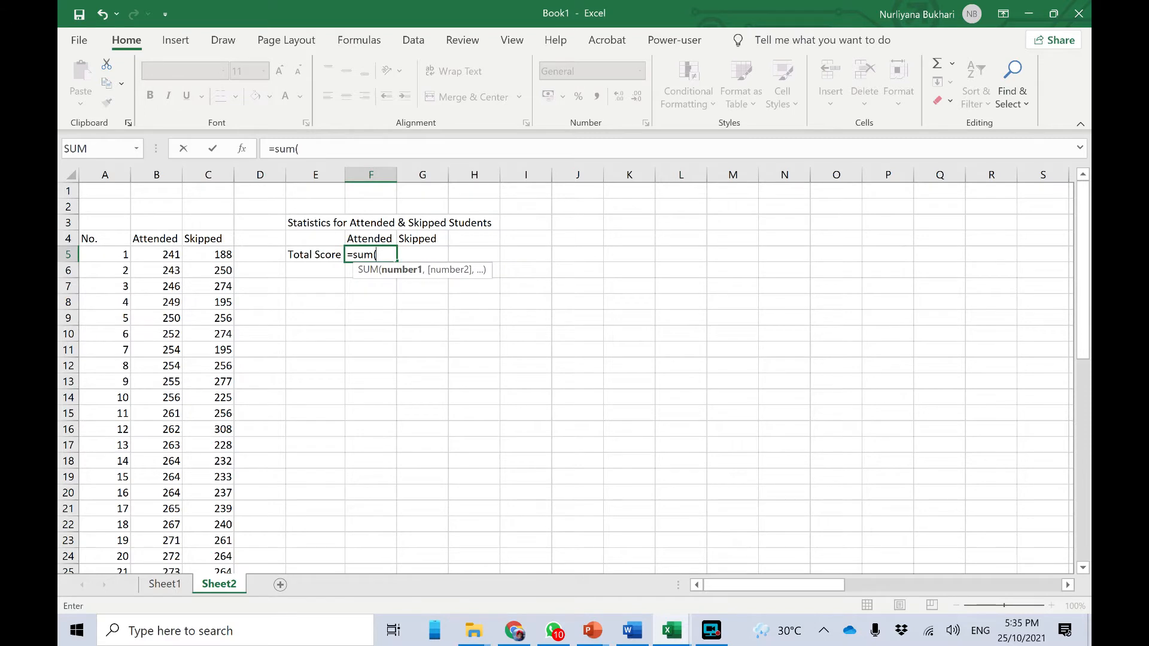
click(164, 254)
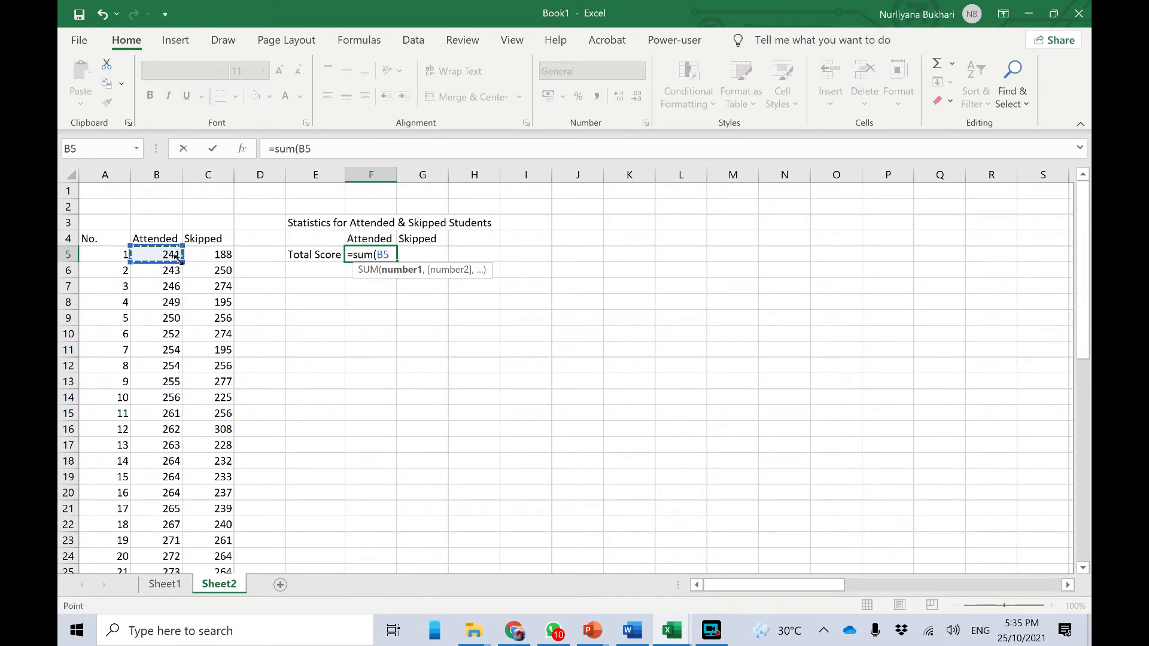
drag(182, 260, 180, 211)
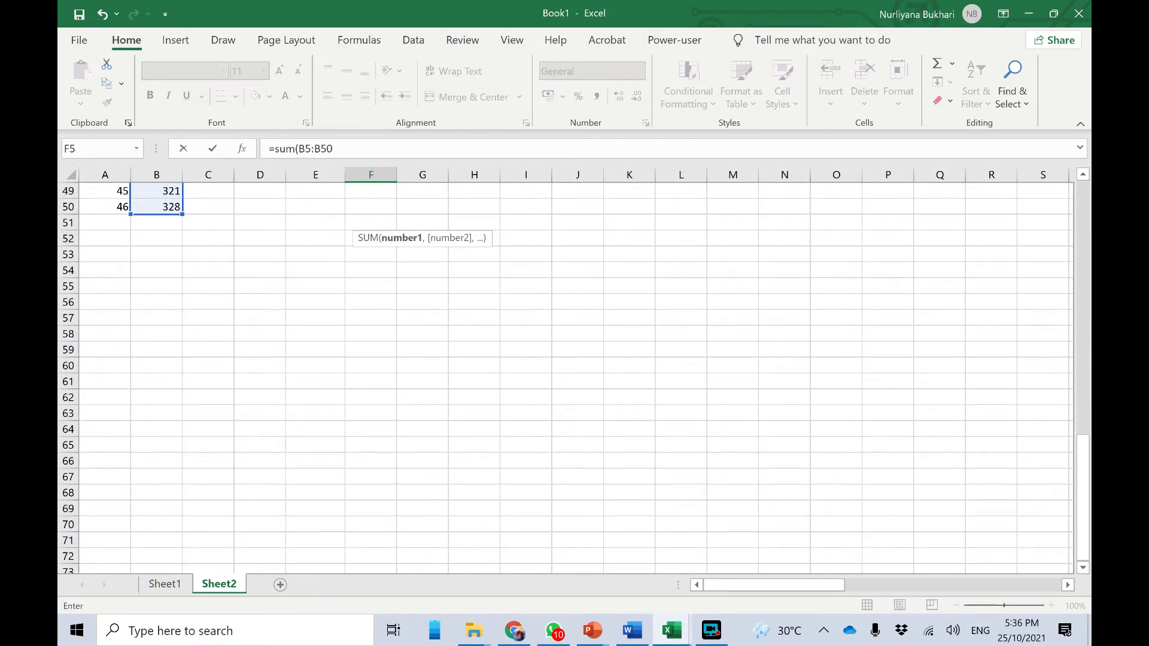
click(345, 149)
text())
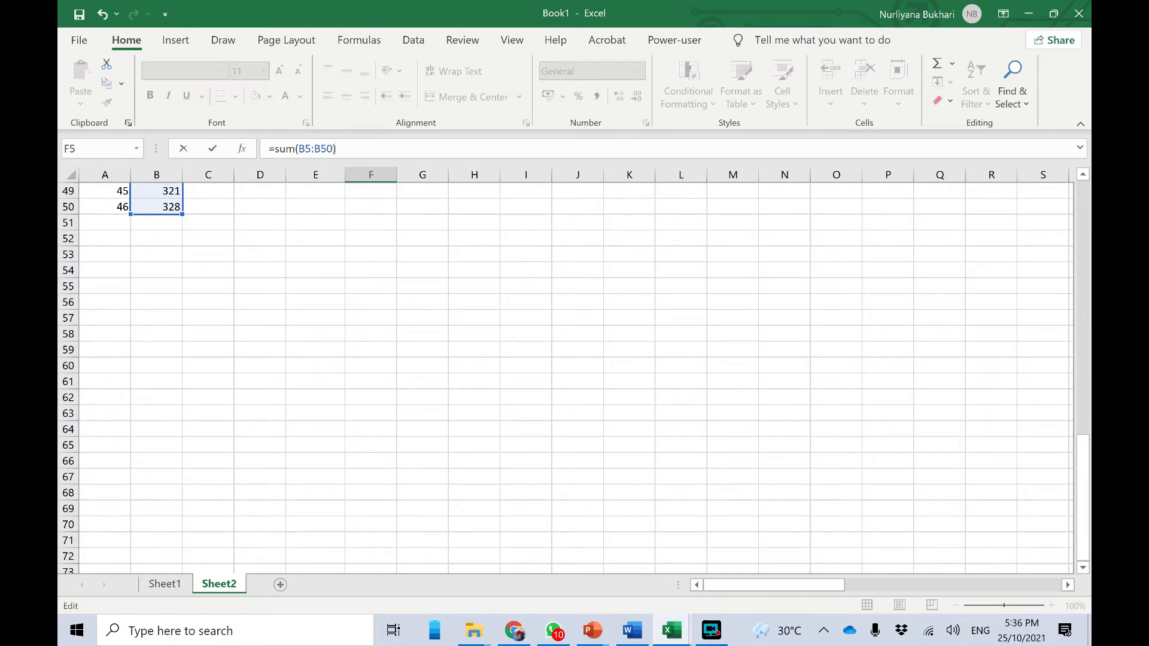
key(Return)
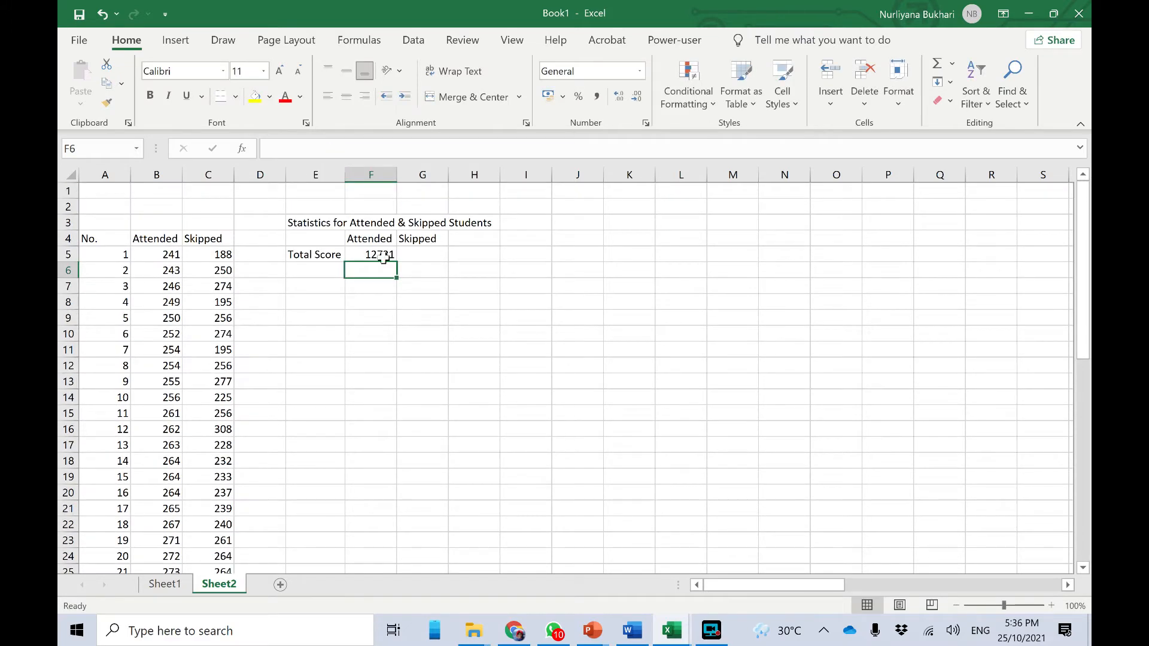
- Fill the Attended total formula from F5 across into the Skipped column at G5
click(383, 256)
click(422, 253)
click(377, 254)
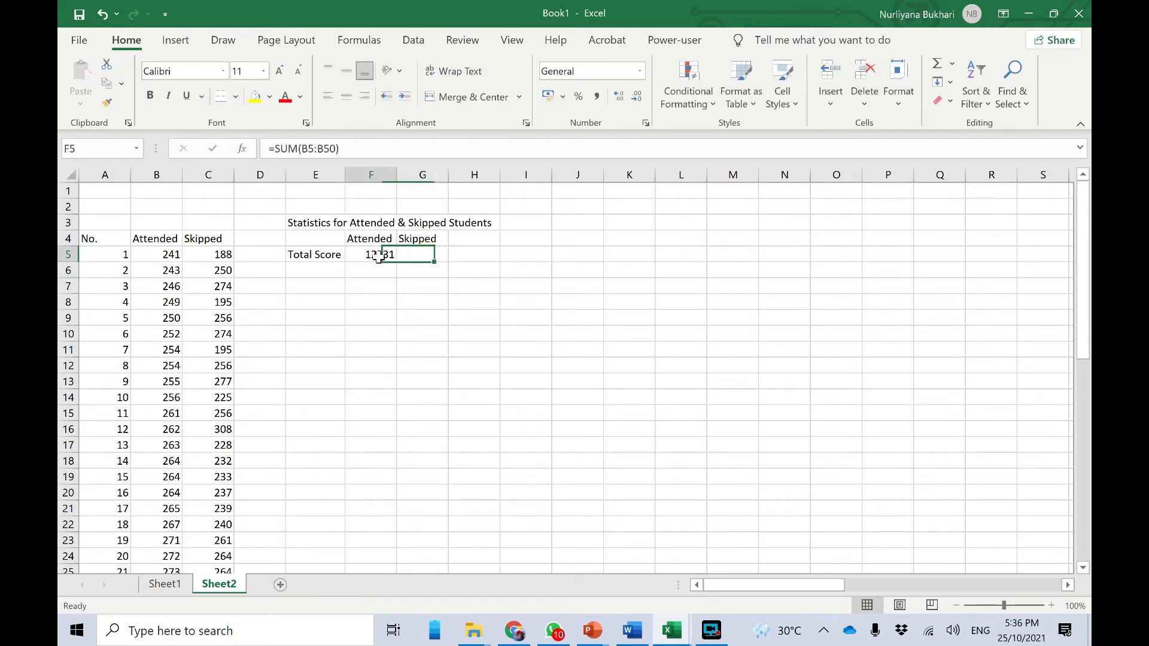
drag(398, 261, 443, 264)
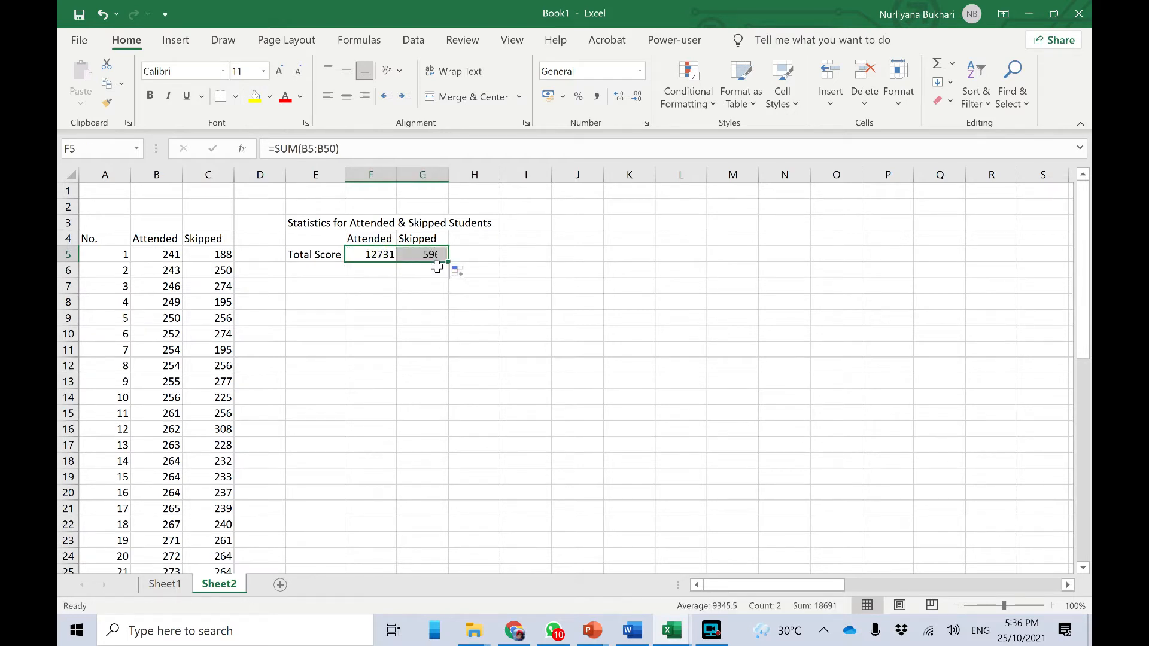
click(422, 283)
- Check the range used by the Skipped total formula in G5 against where the Skipped grades end
click(435, 253)
double_click(434, 253)
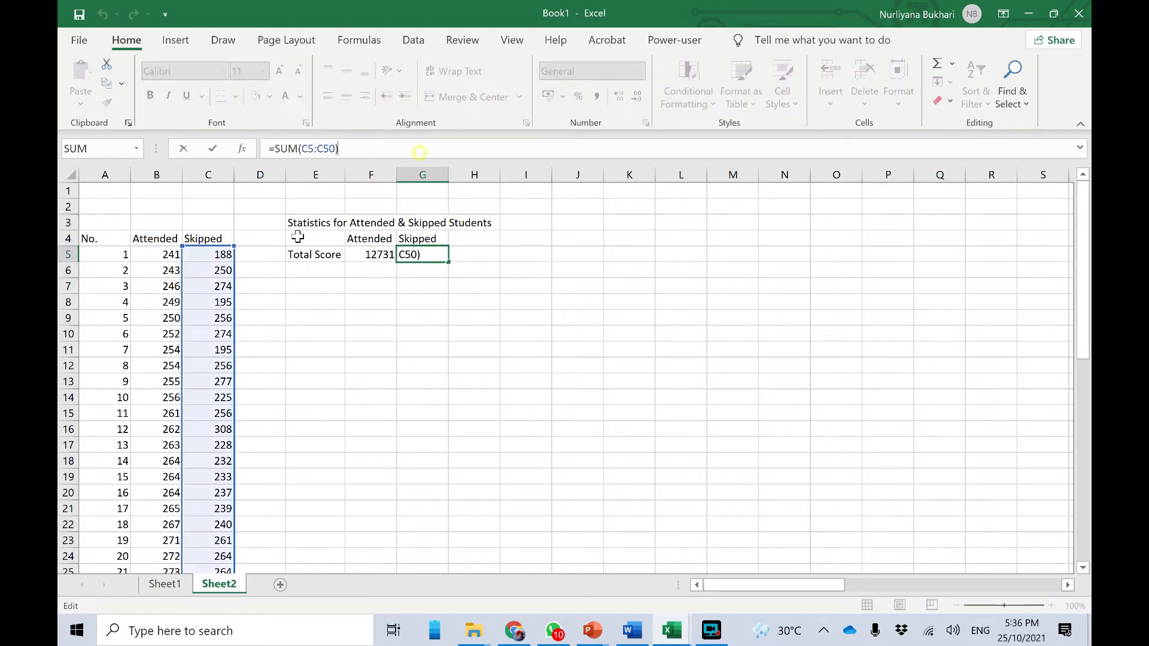
scroll(227, 312, down, 4)
scroll(219, 473, down, 5)
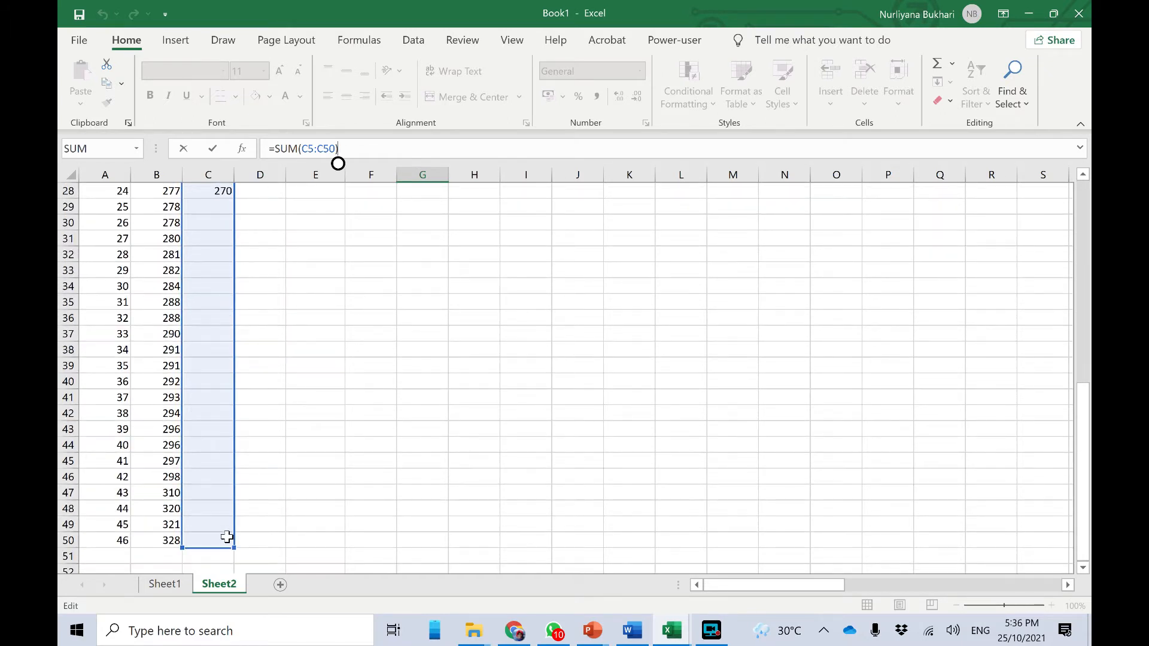
click(220, 202)
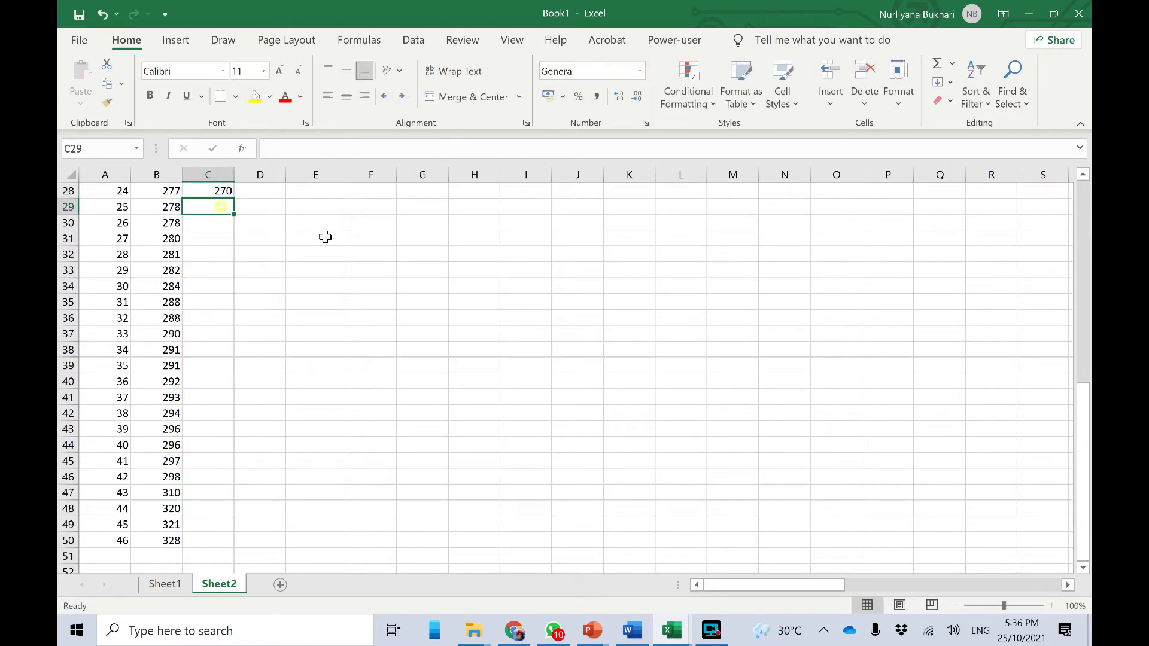
click(323, 237)
scroll(546, 346, up, 9)
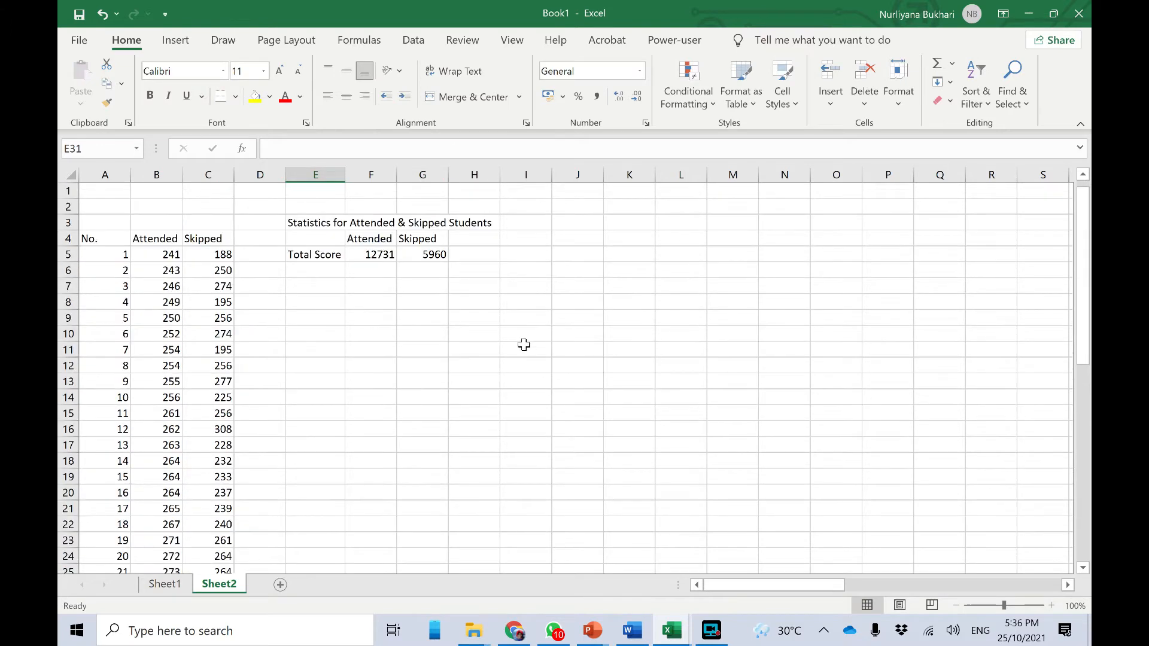
- Correct the Skipped total formula in cell G5 to =SUM(C5:C28)
click(423, 255)
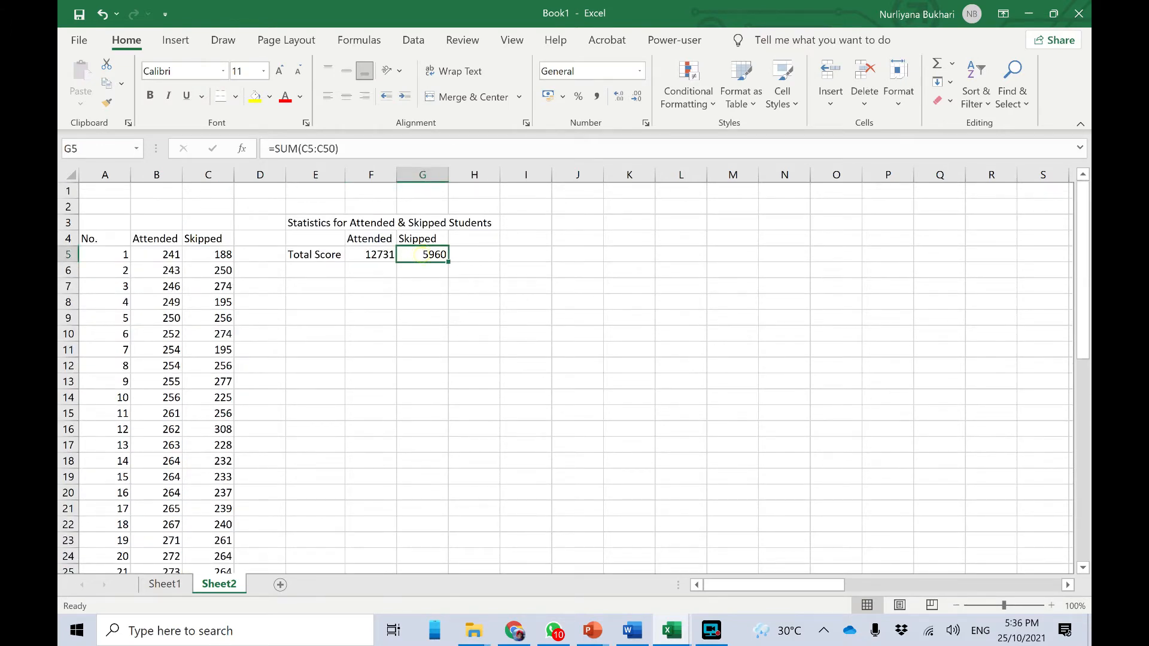
double_click(422, 255)
scroll(211, 280, down, 5)
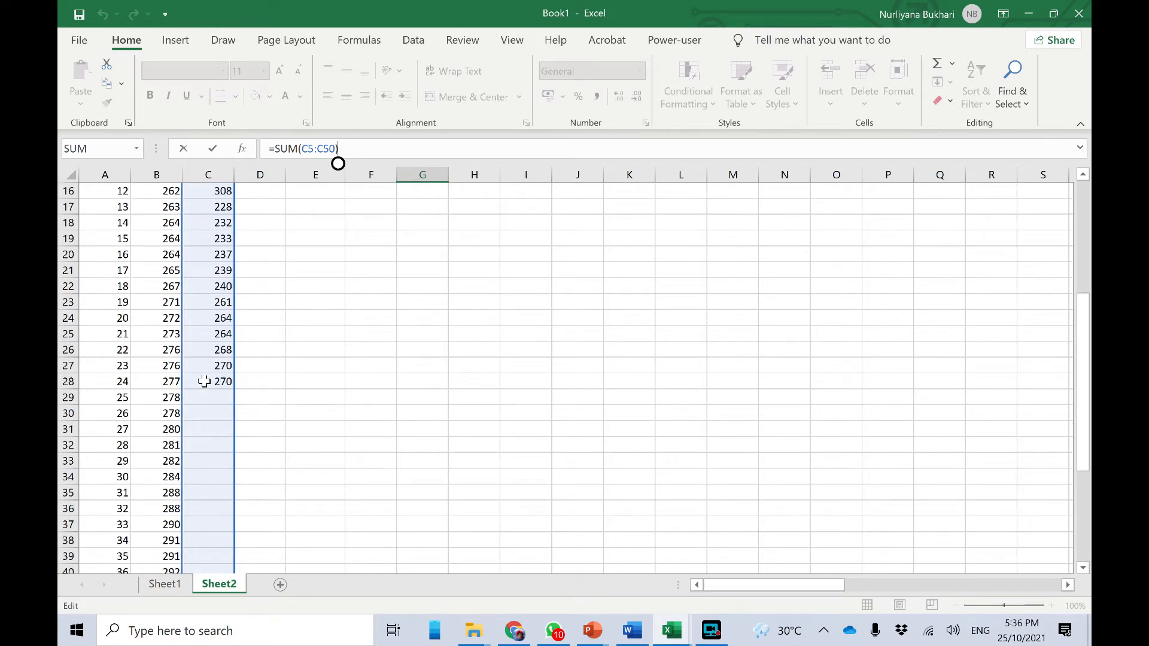
click(333, 148)
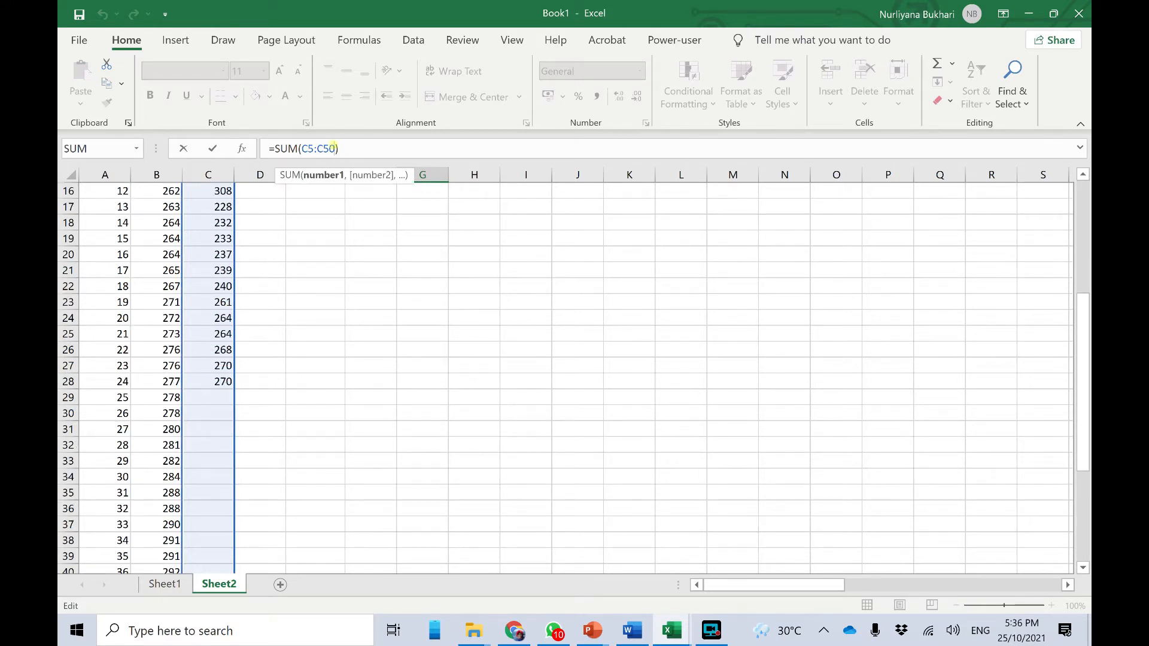
key(BackSpace)
key(BackSpace)
text(28)
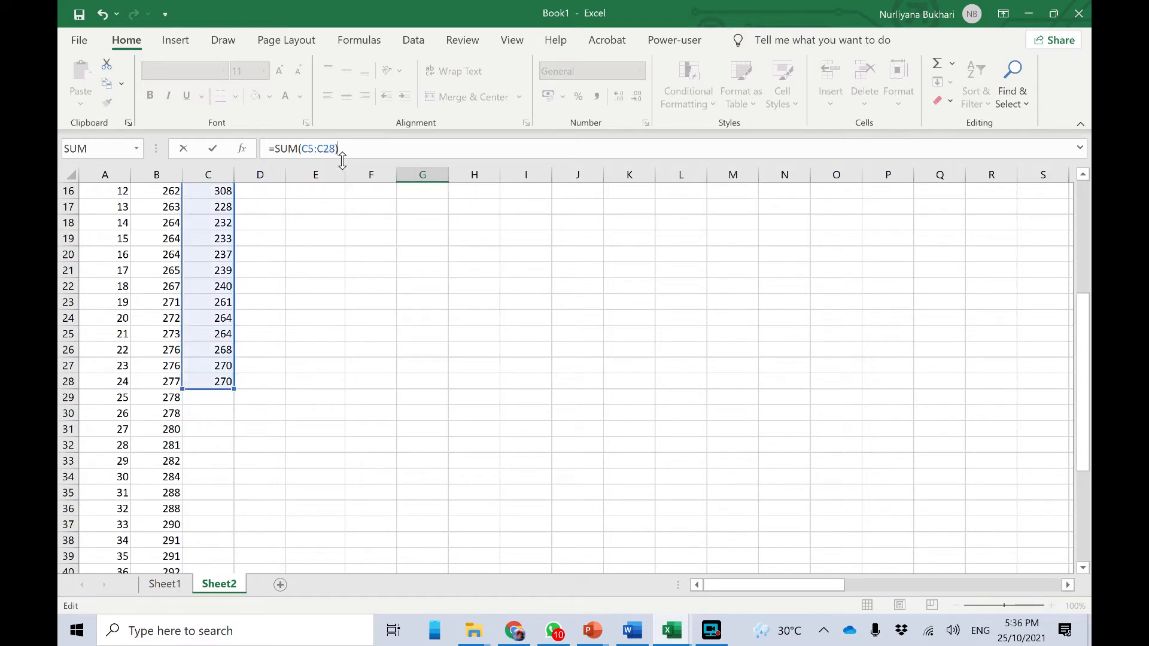
key(Return)
scroll(412, 293, up, 2)
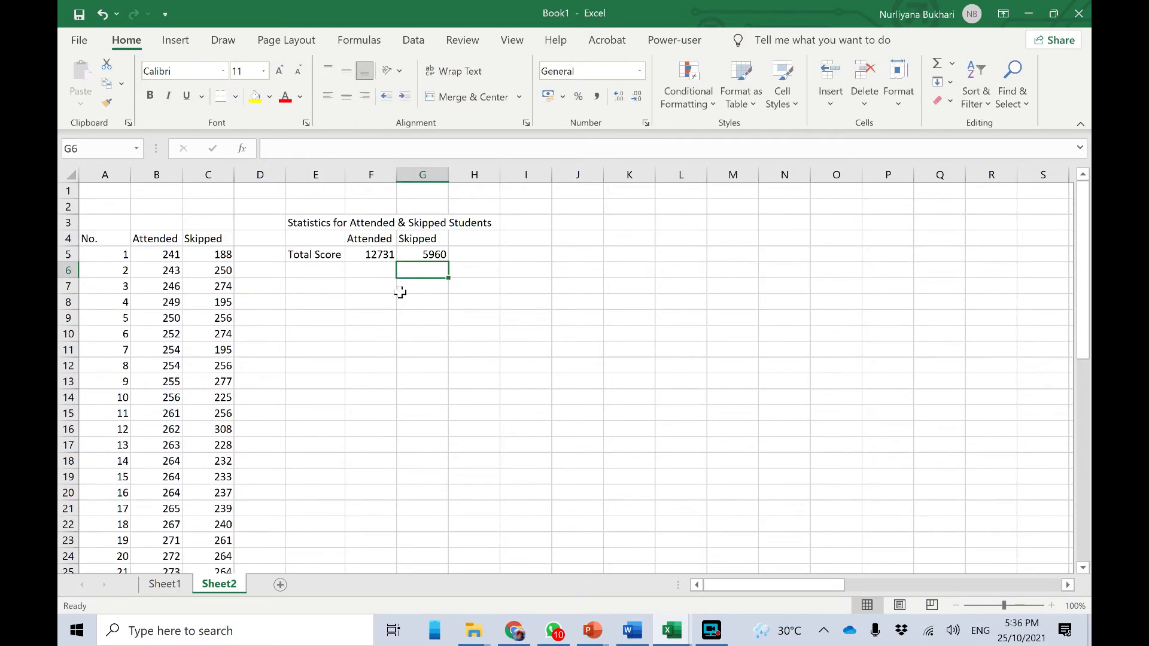
- Enter the row label "Average/Mean" in cell E6 and widen column E to fit it
click(384, 256)
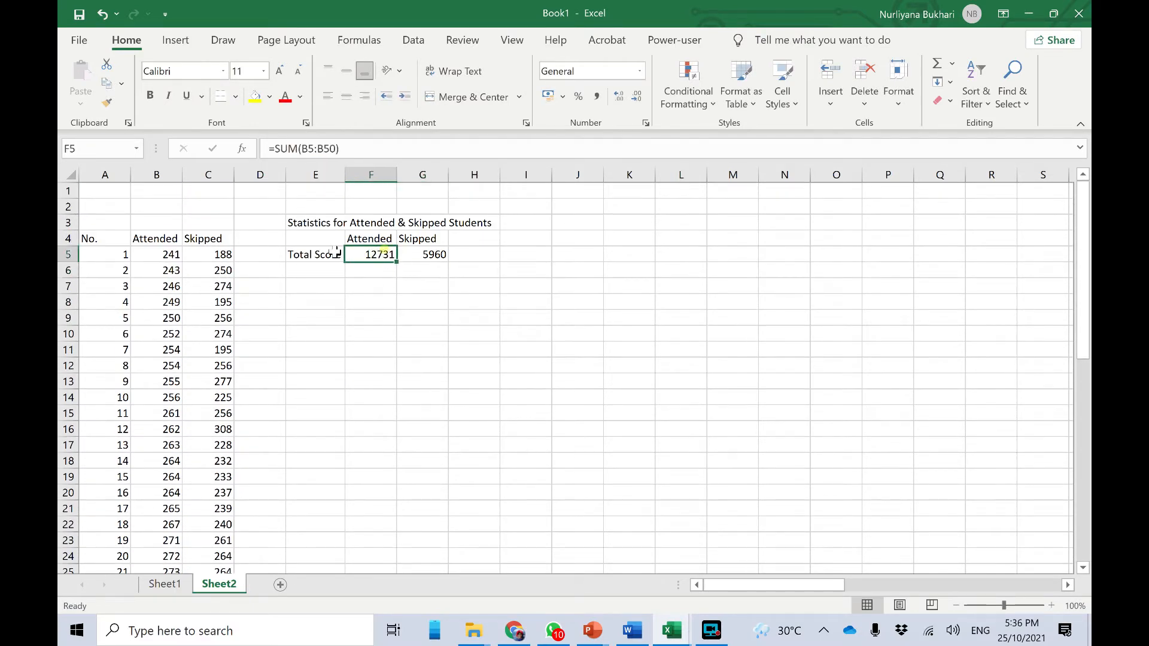
click(426, 251)
click(331, 268)
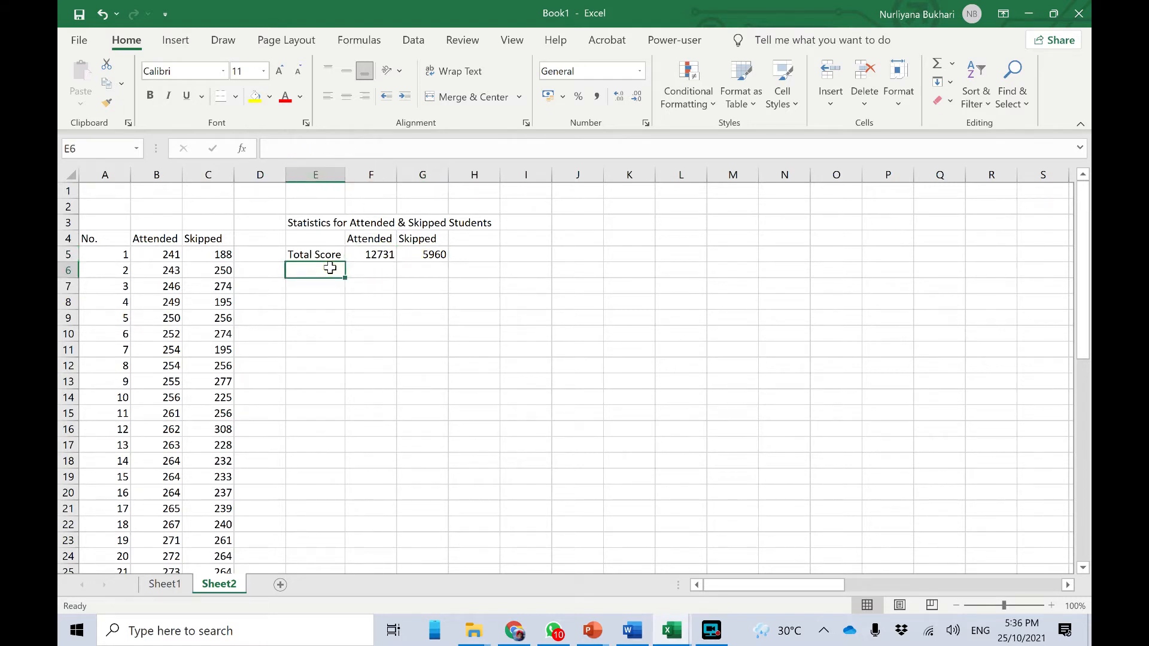
text(Mean)
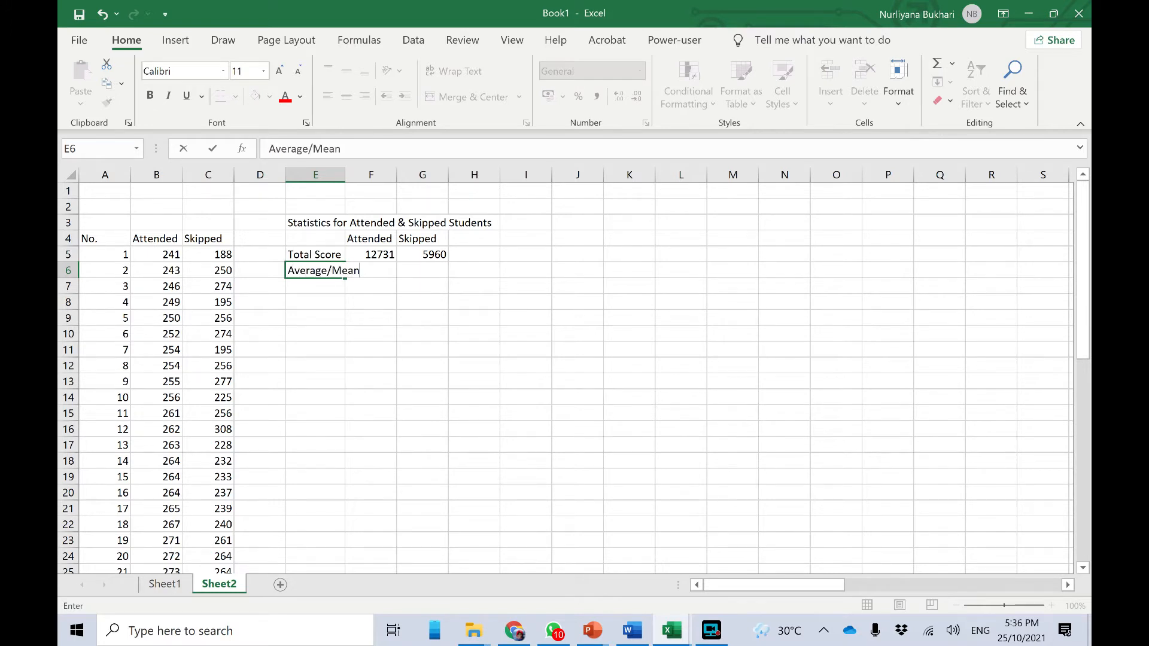
click(345, 172)
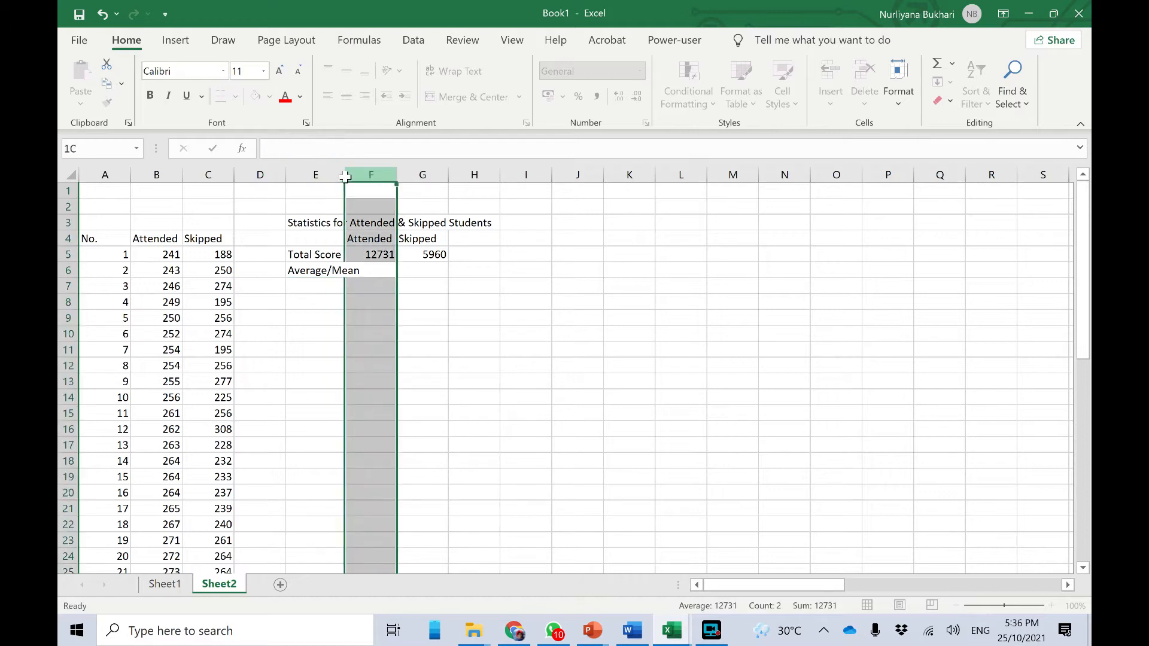
drag(346, 178, 367, 179)
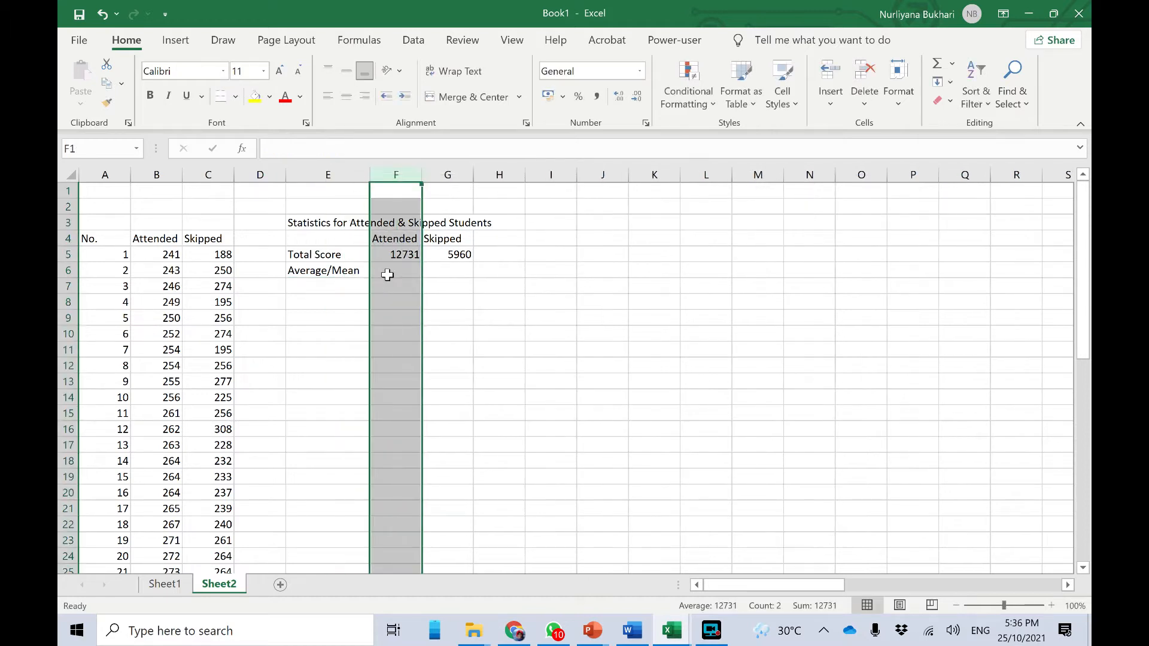
- Enter the Attended mean formula =AVERAGE(B5:B50) in cell F6, checking that the range reaches the last Attended grade
click(389, 272)
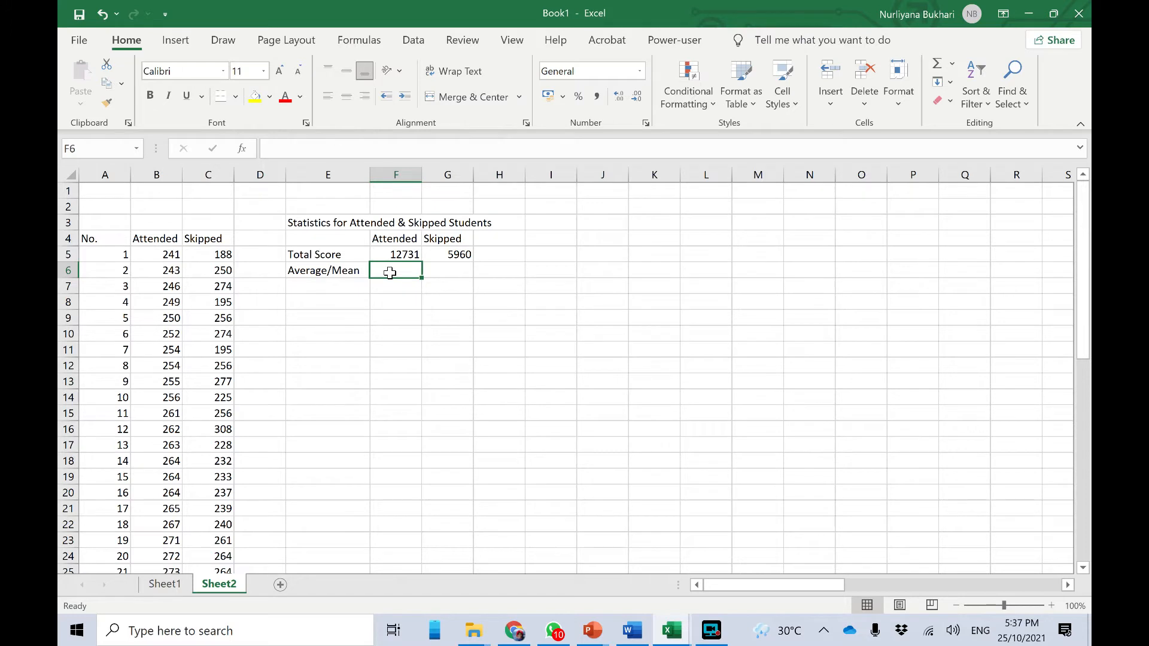
text(=)
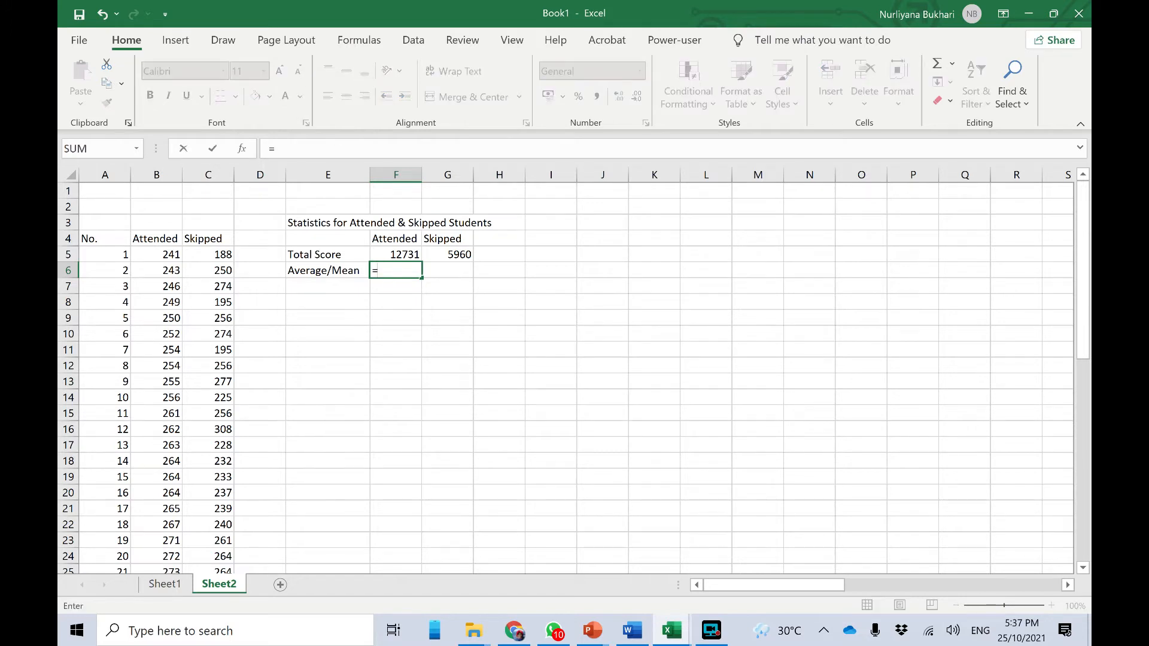
text(aver)
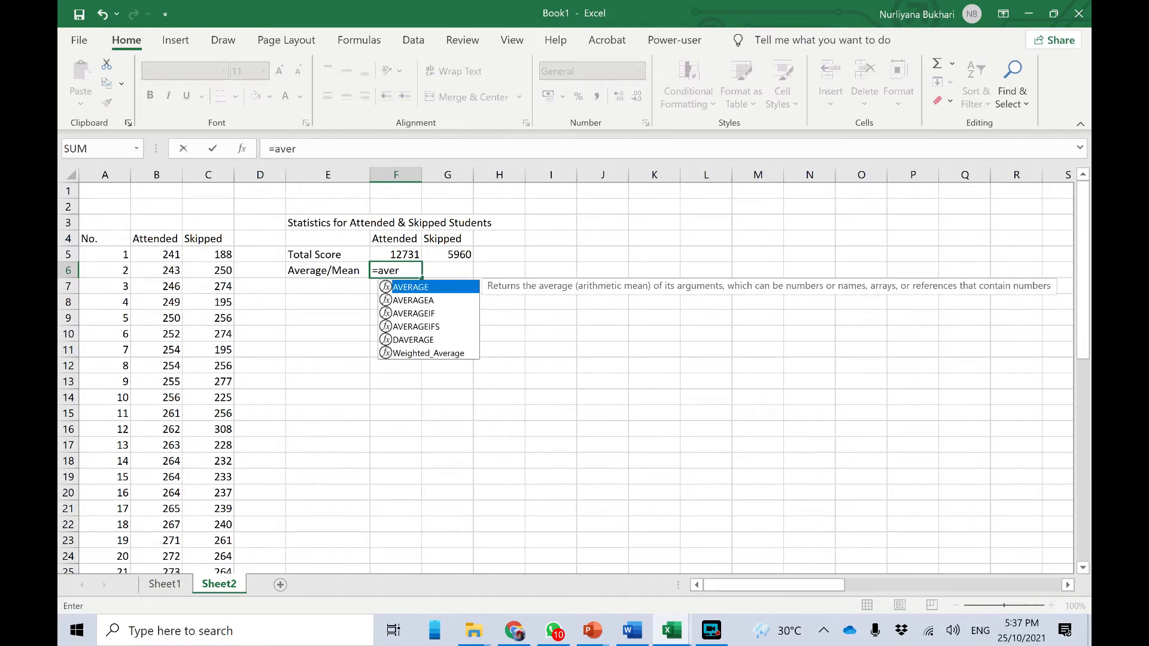
double_click(427, 287)
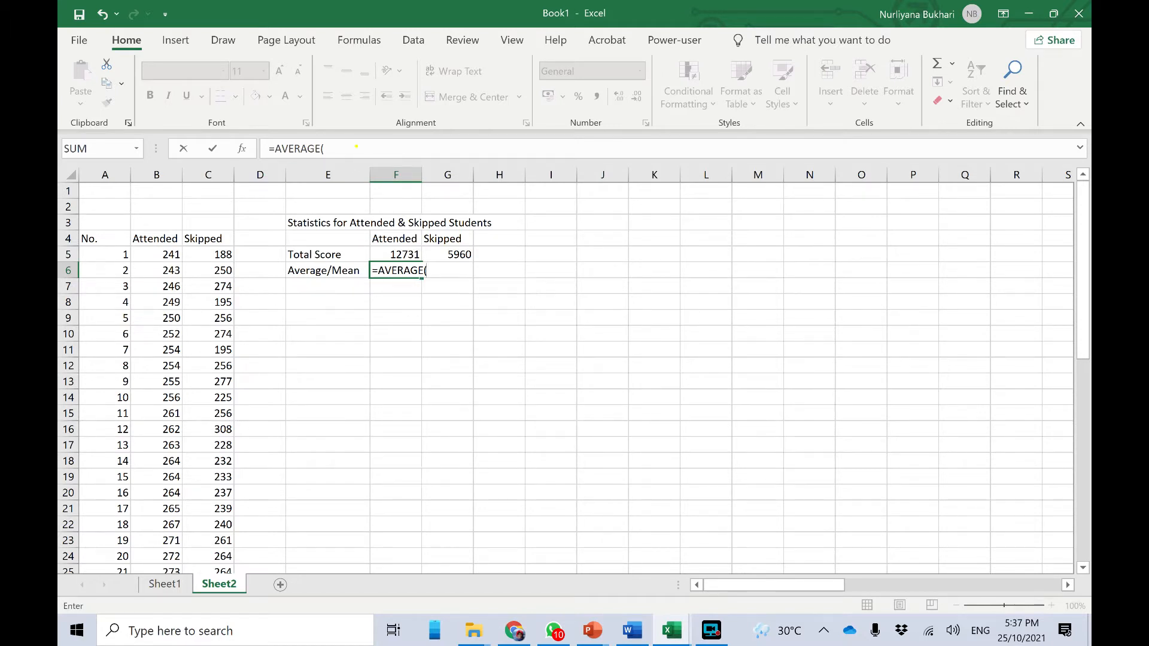
click(356, 147)
text(B)
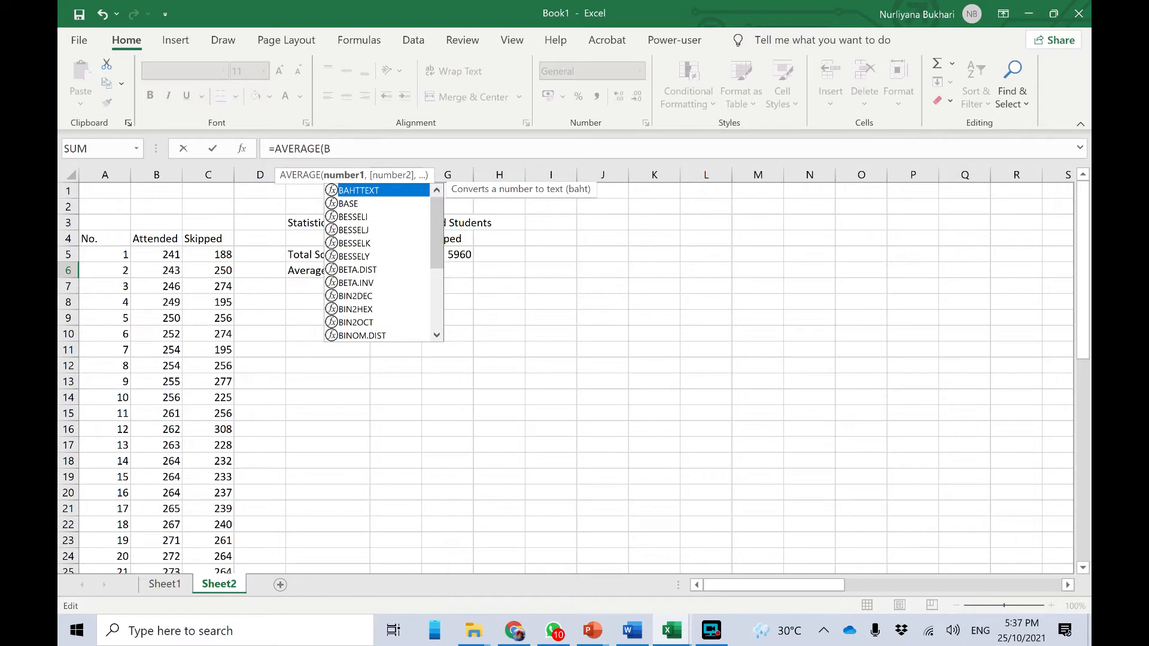
text(5)
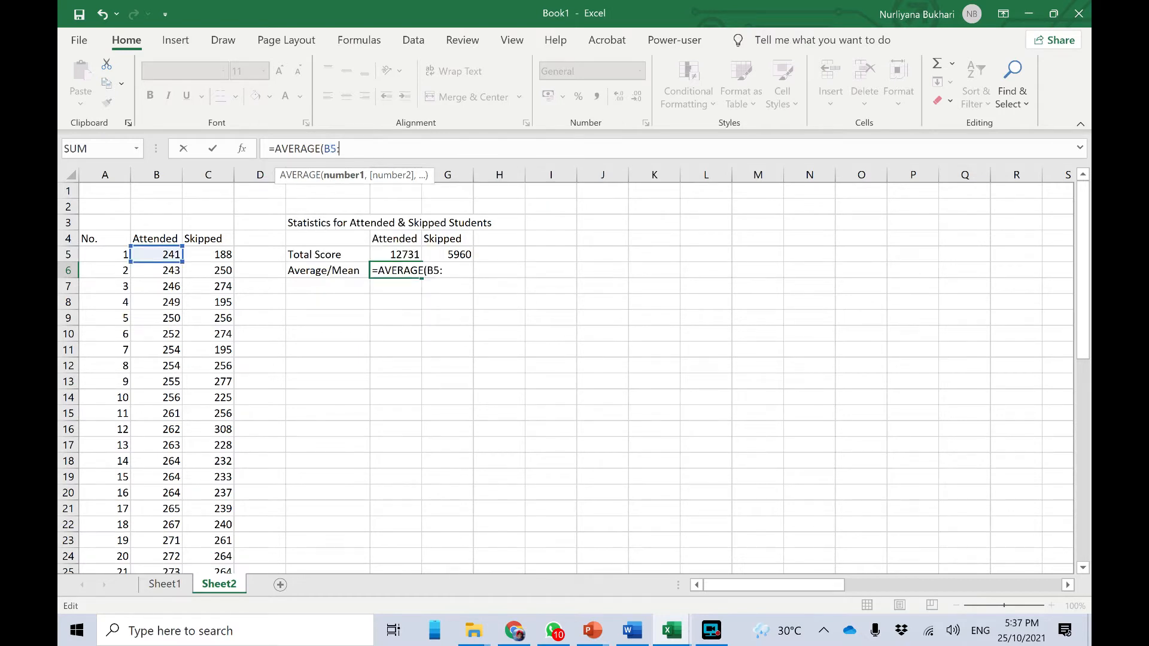
text(:B50))
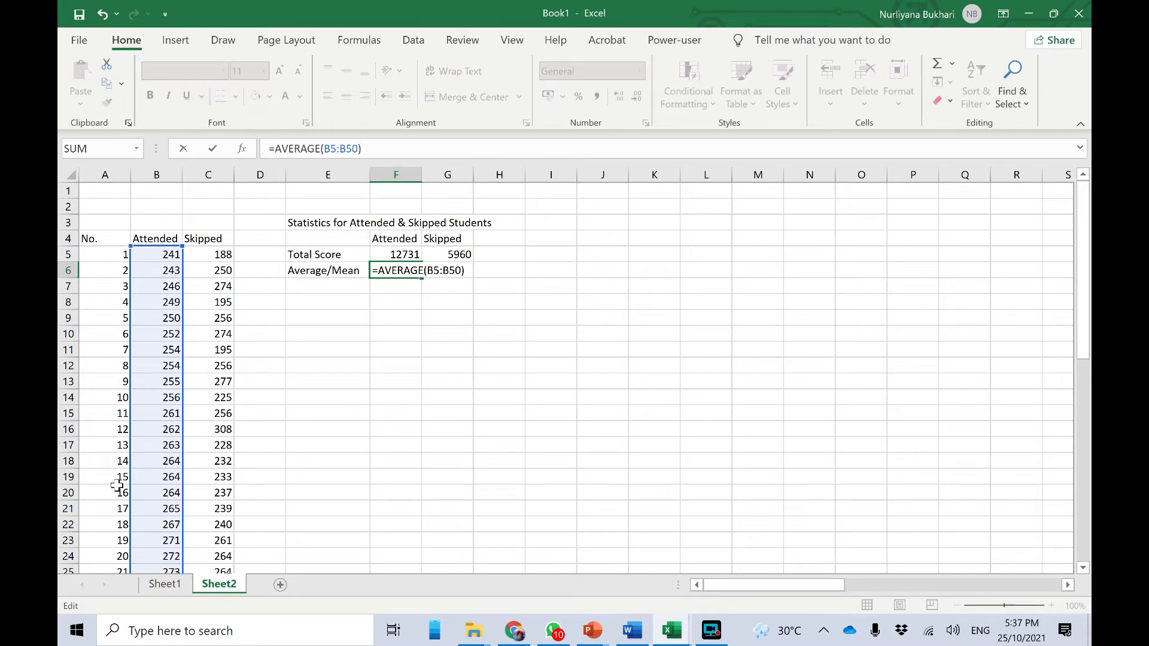
scroll(158, 448, down, 10)
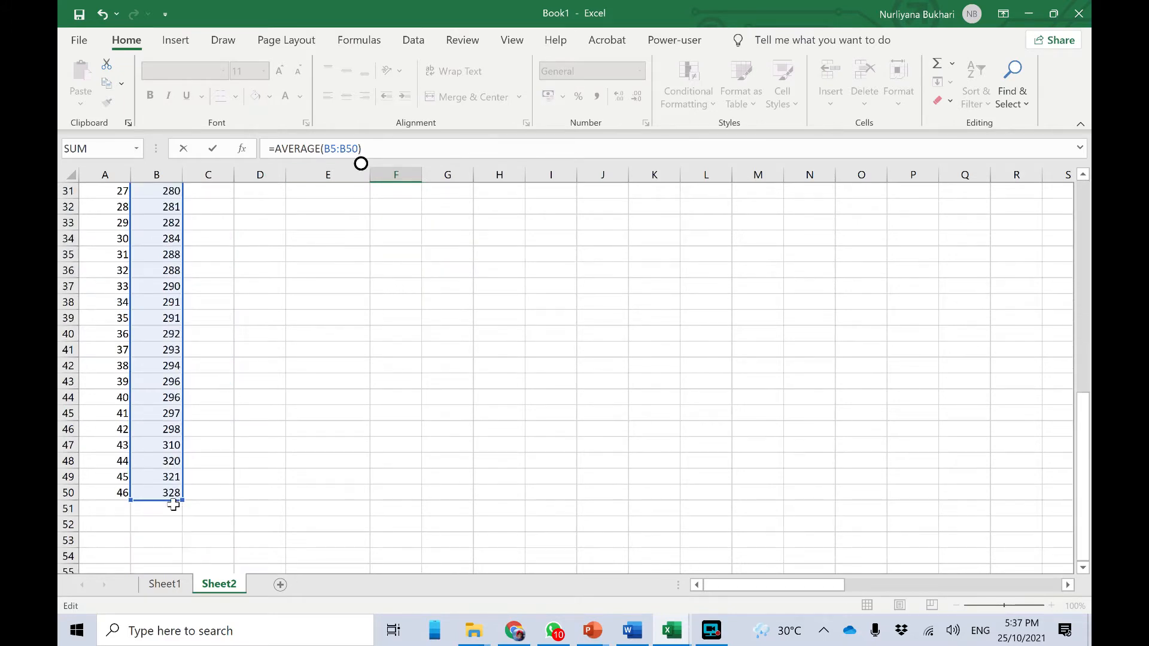
scroll(171, 502, up, 10)
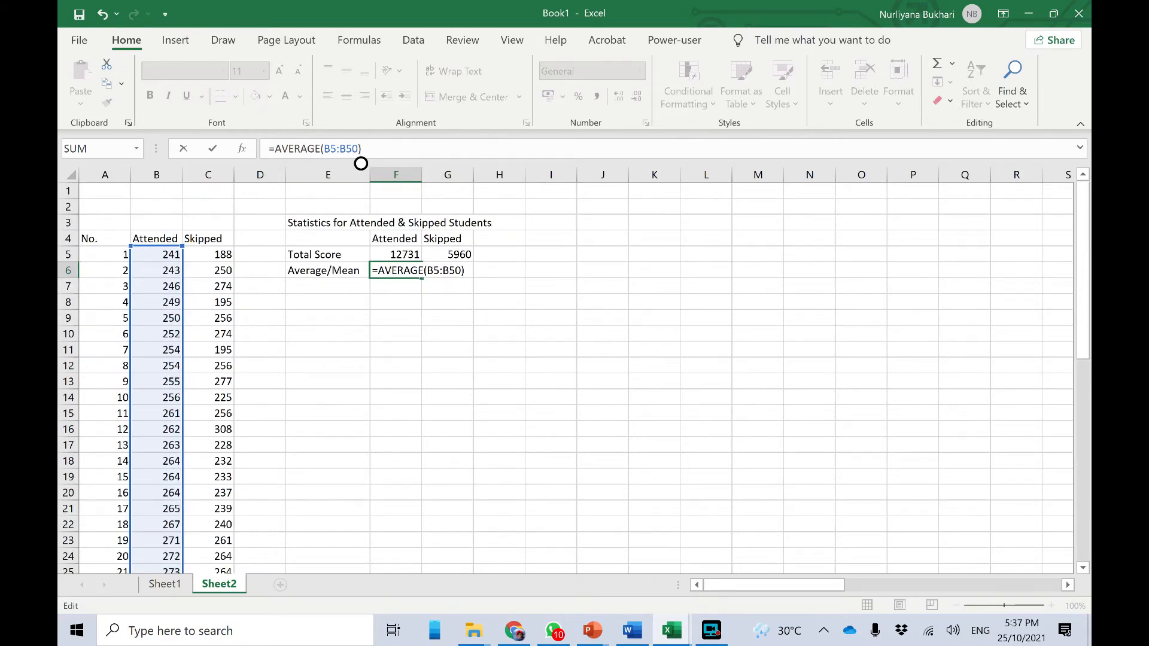
key(Return)
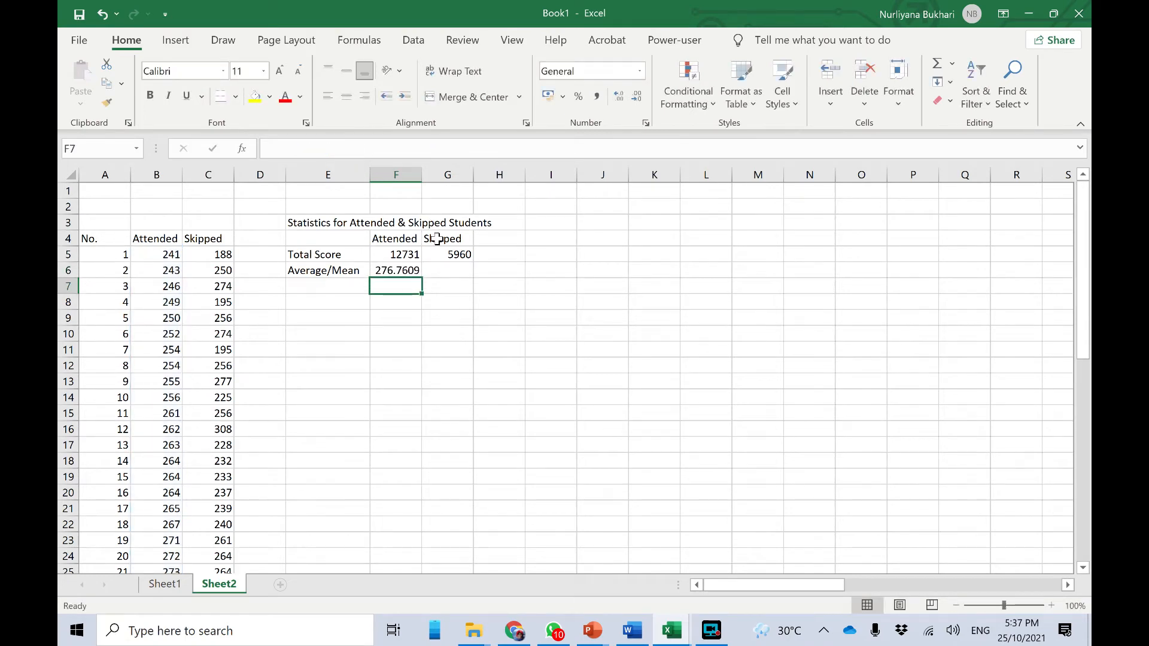
- Fill the Attended mean formula from F6 across into the Skipped column at G6
click(430, 270)
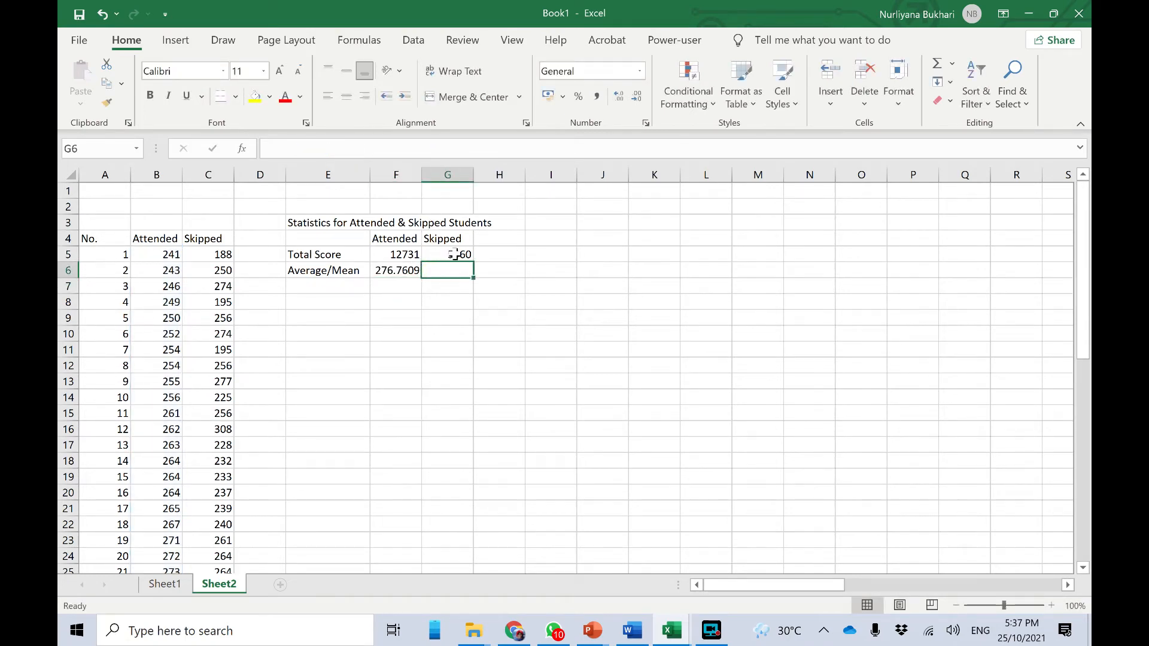
click(402, 275)
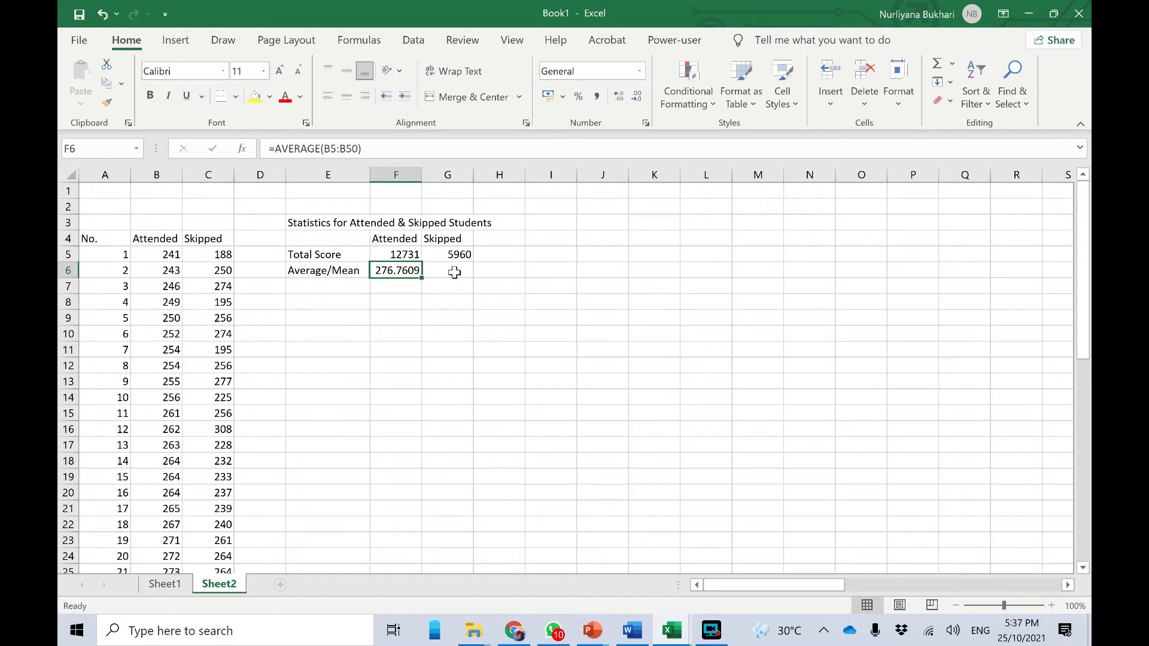
drag(422, 278, 457, 267)
key(F2)
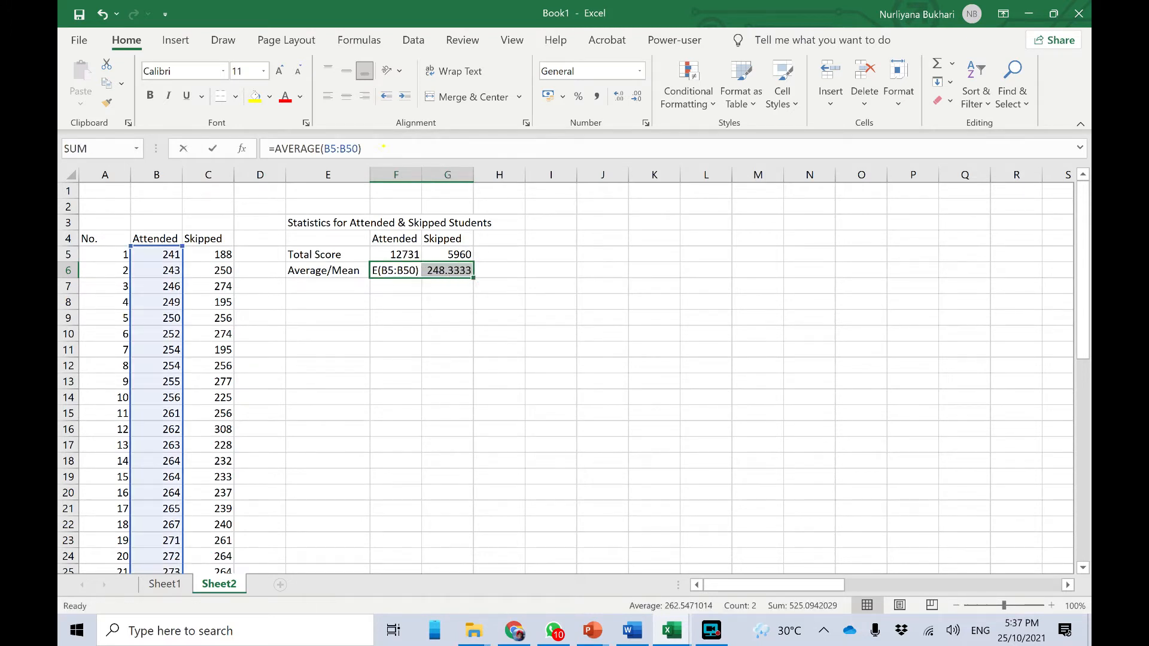
- Correct the Skipped mean formula in cell G6 to =AVERAGE(C5:C28), matching the range of the Skipped total
click(448, 254)
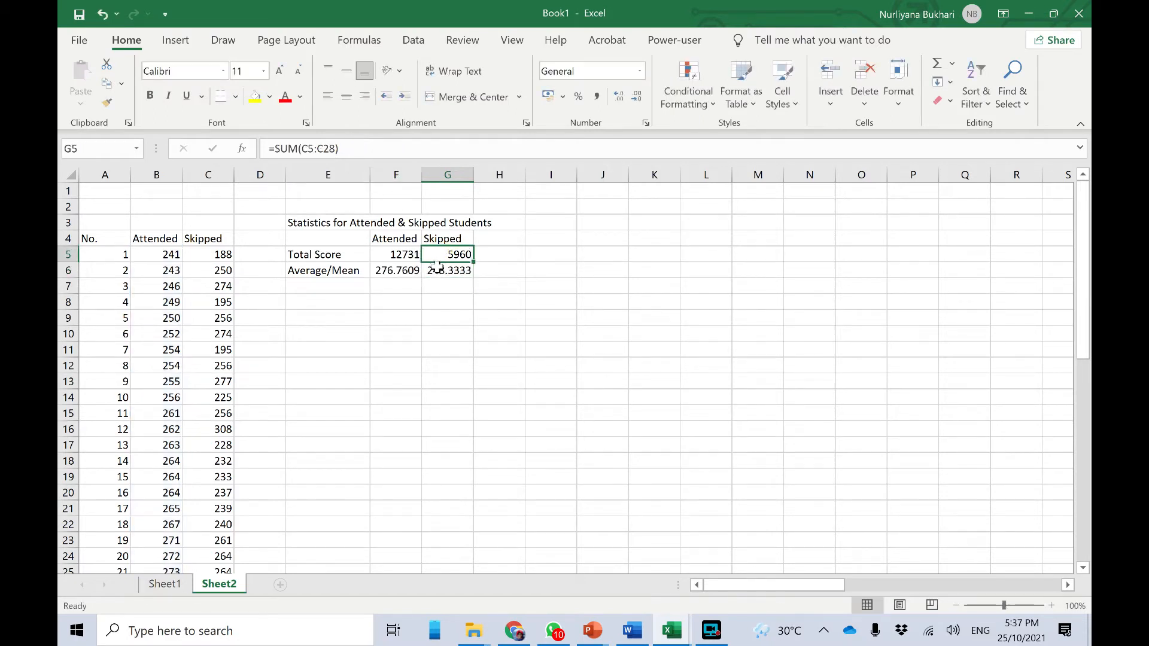
click(440, 270)
key(F2)
key(Right)
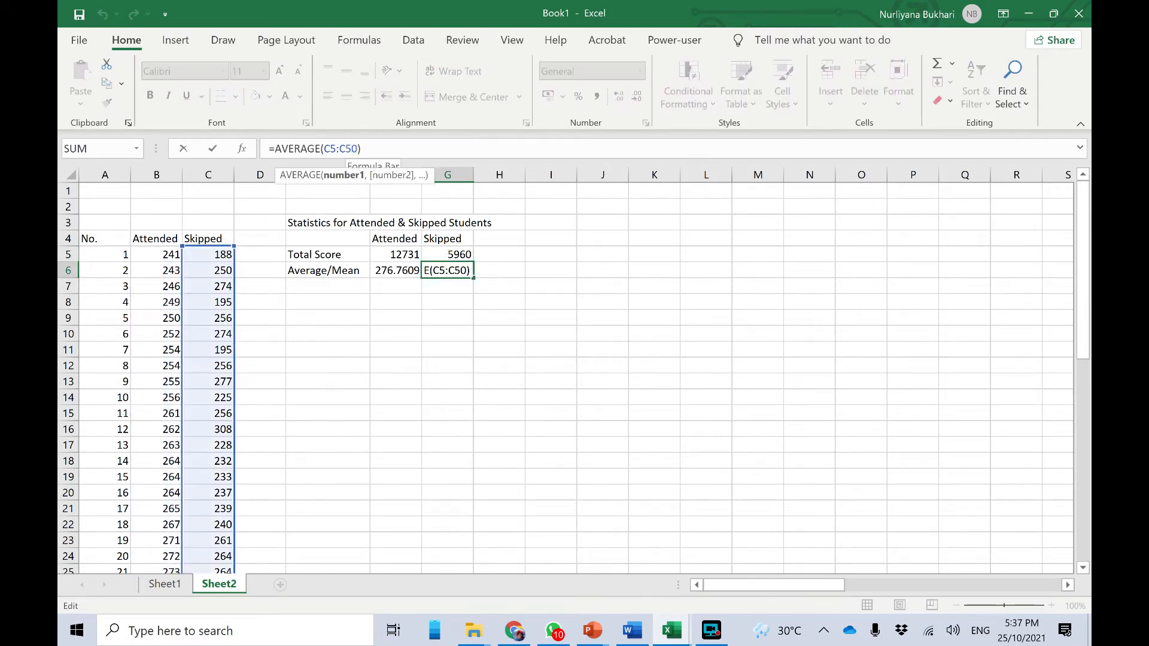
key(BackSpace)
key(BackSpace)
text(28)
key(Right)
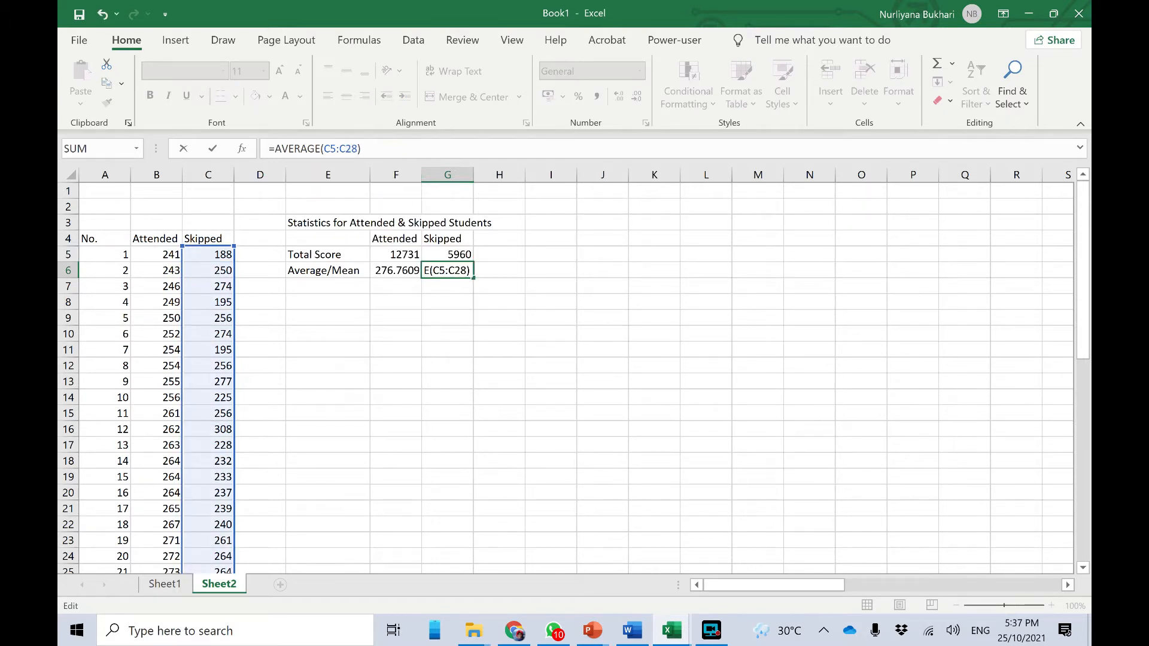
key(Return)
- Enter the row label "SD" in cell E7 below Average/Mean
click(339, 286)
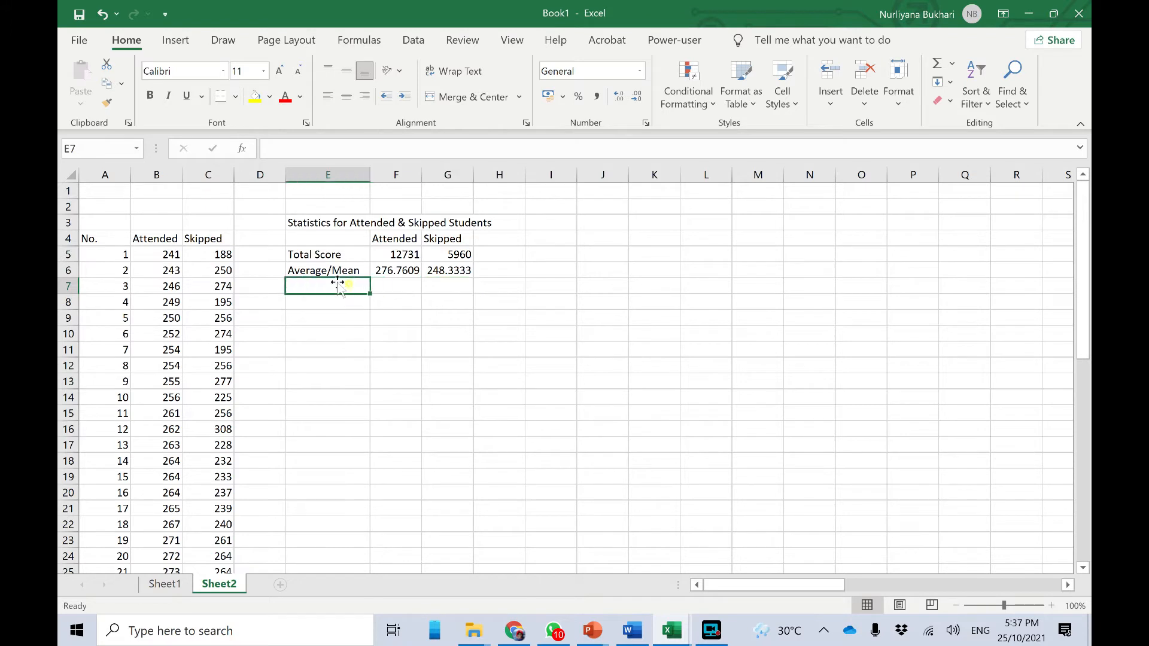
text(SD)
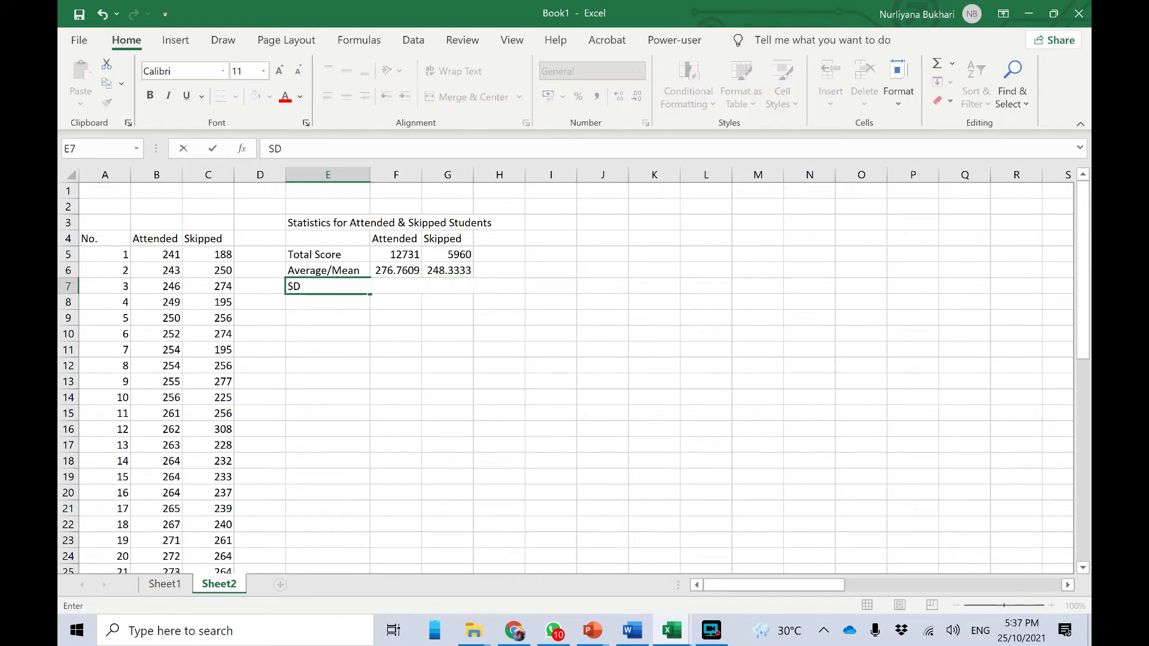
click(404, 286)
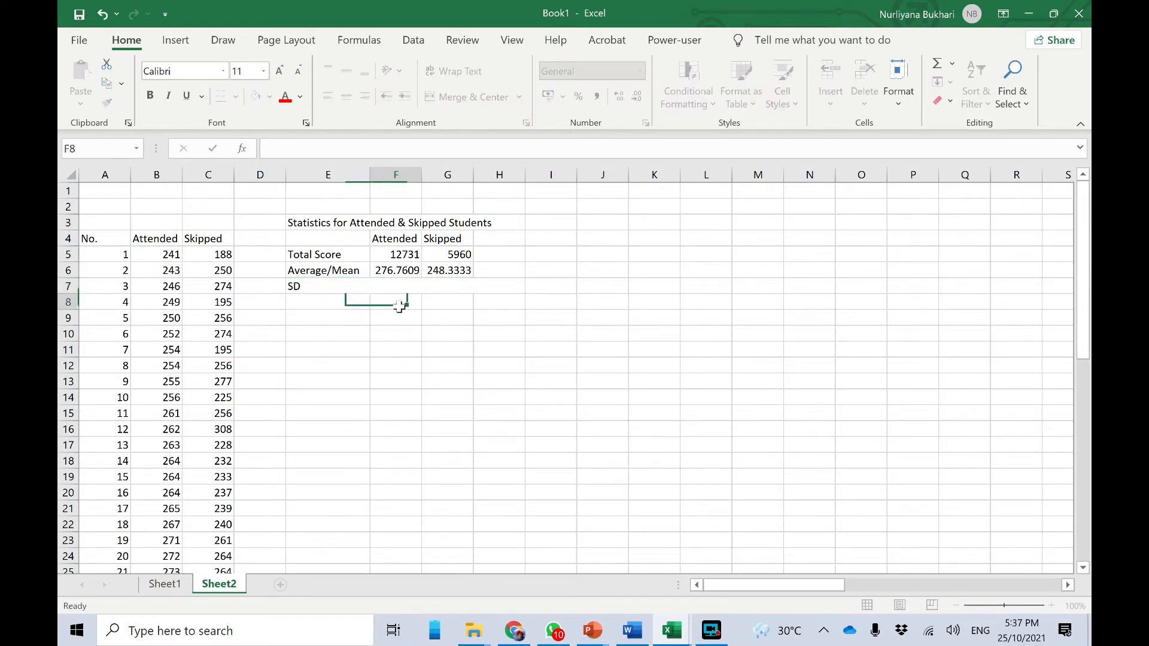
- Enter the Attended standard deviation formula =STDEV.S(B5:B50) in cell F7 and check its range against the Attended grades
click(394, 145)
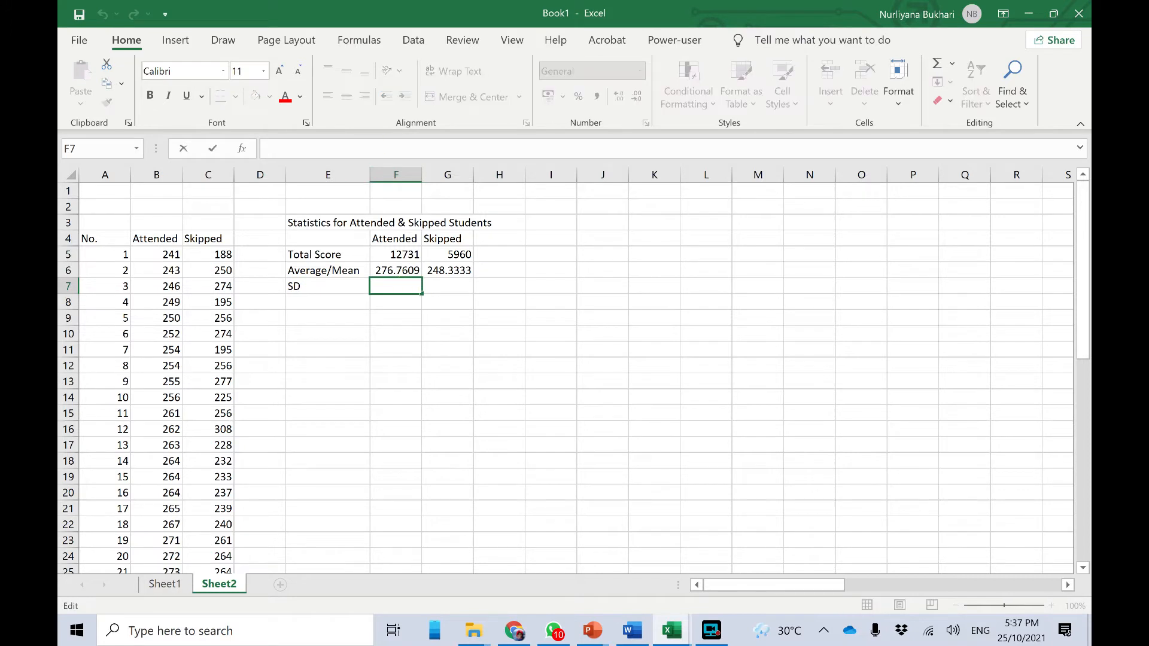
text(=st)
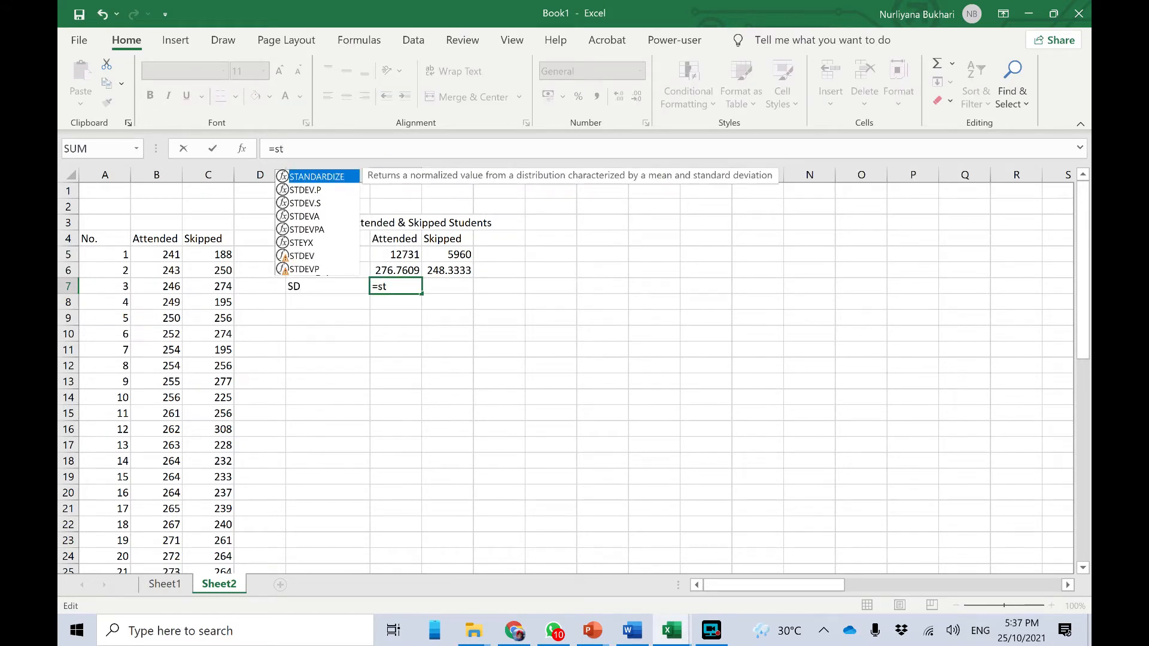
double_click(316, 202)
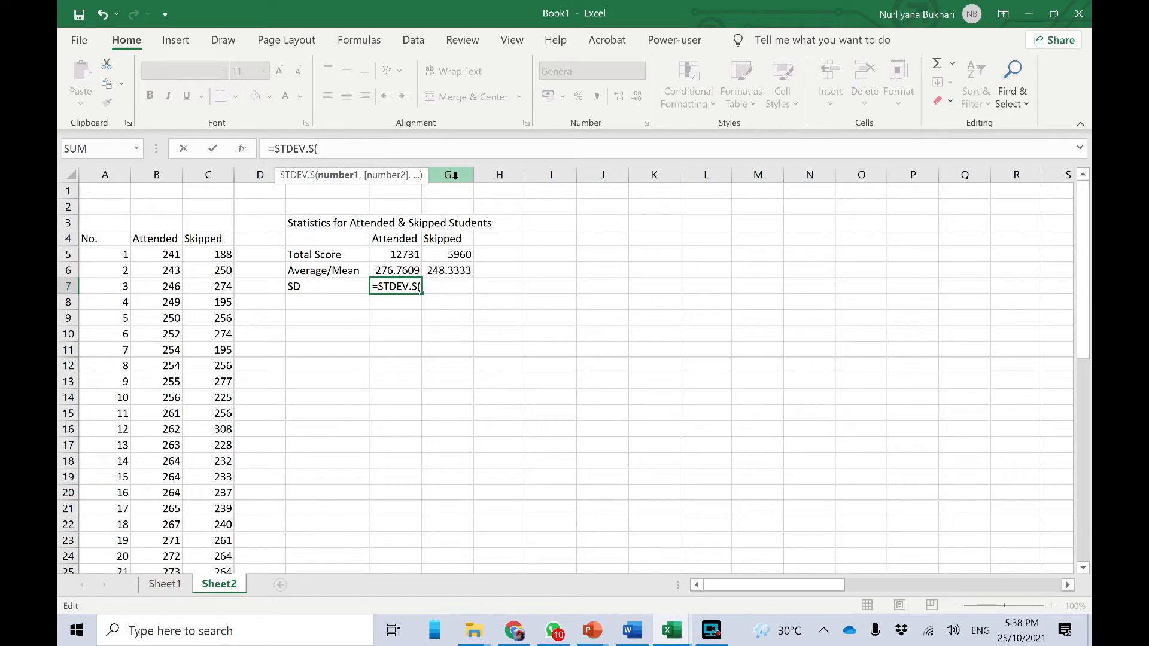
text(b5:b)
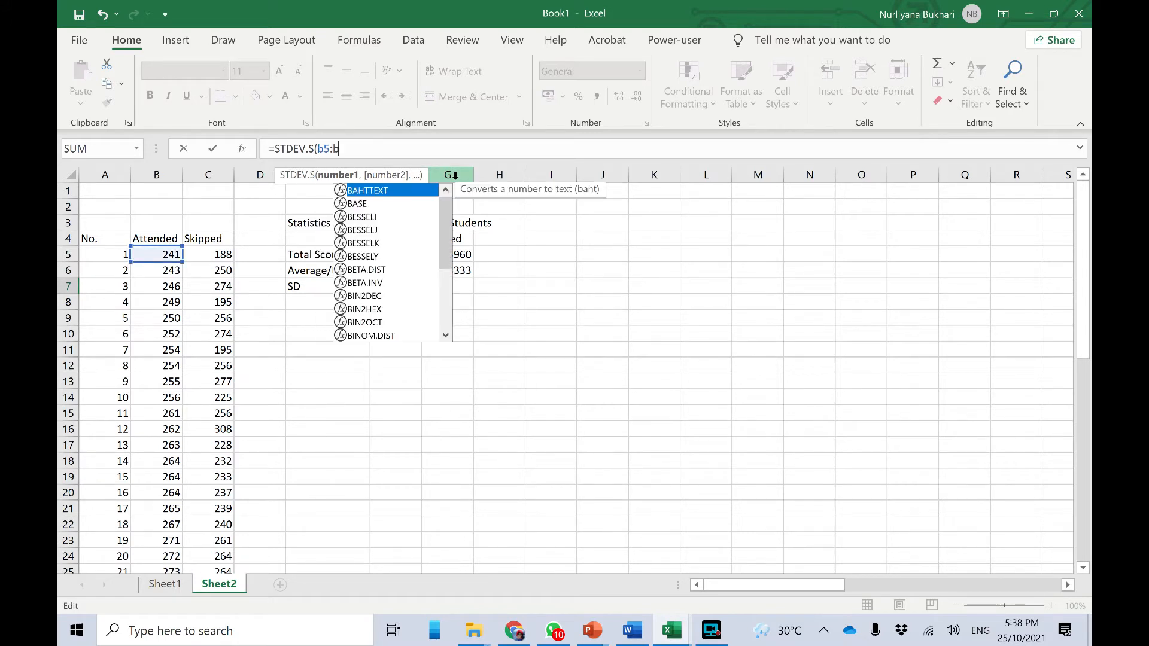
text(50))
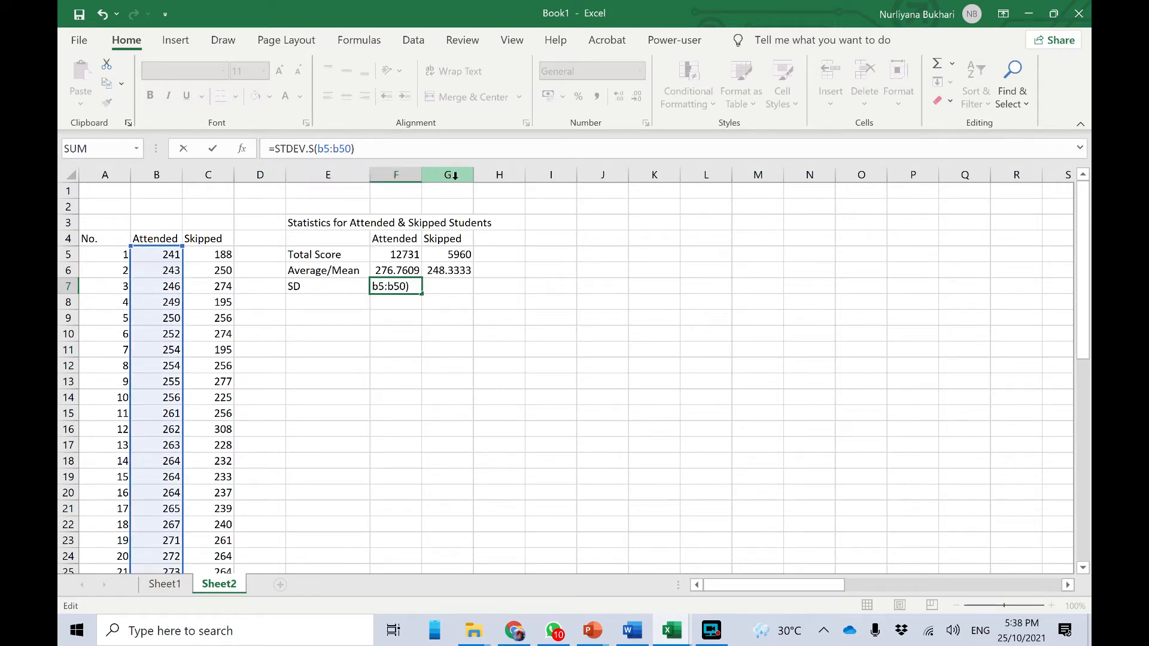
key(Return)
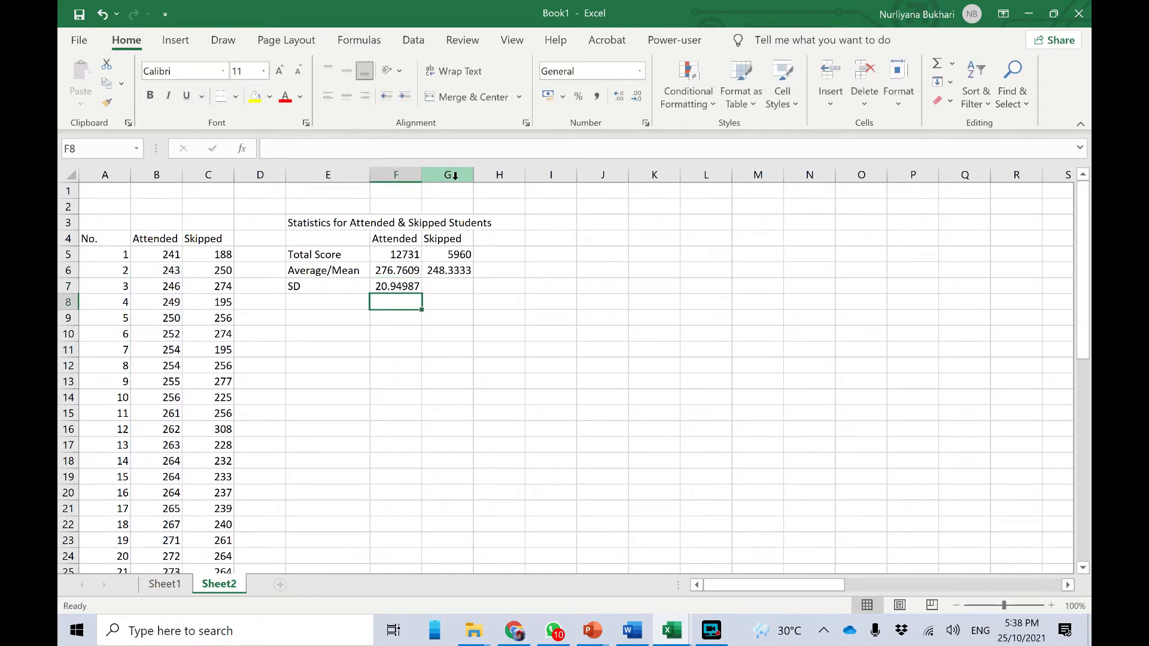
click(400, 287)
key(F2)
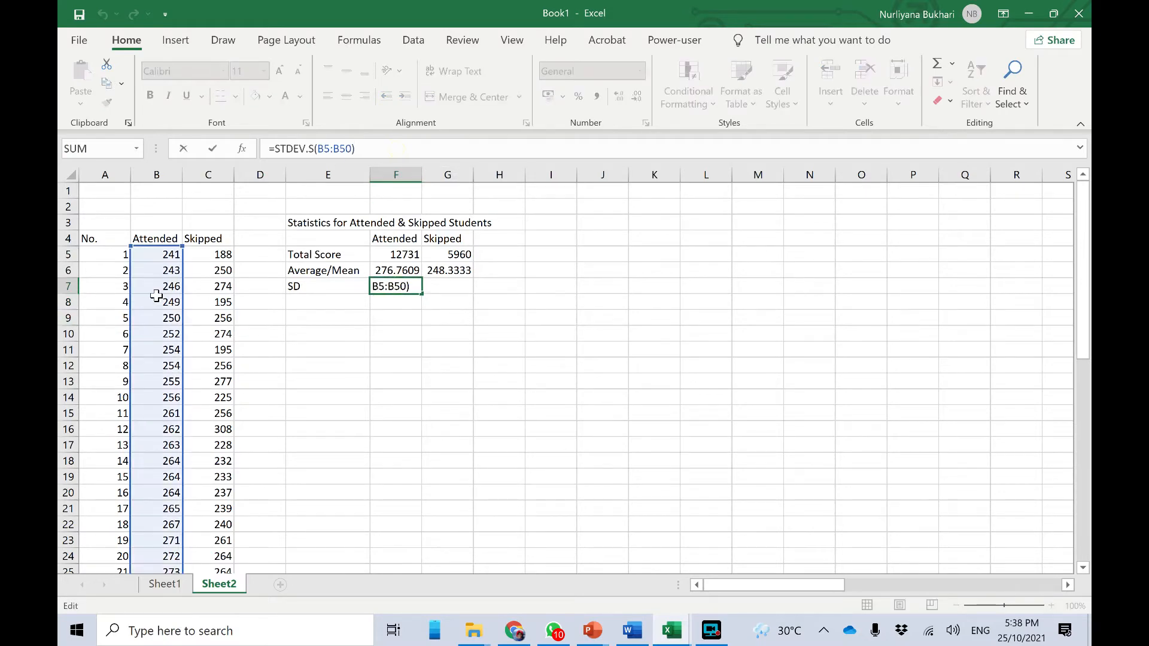
scroll(156, 295, down, 12)
scroll(159, 451, up, 12)
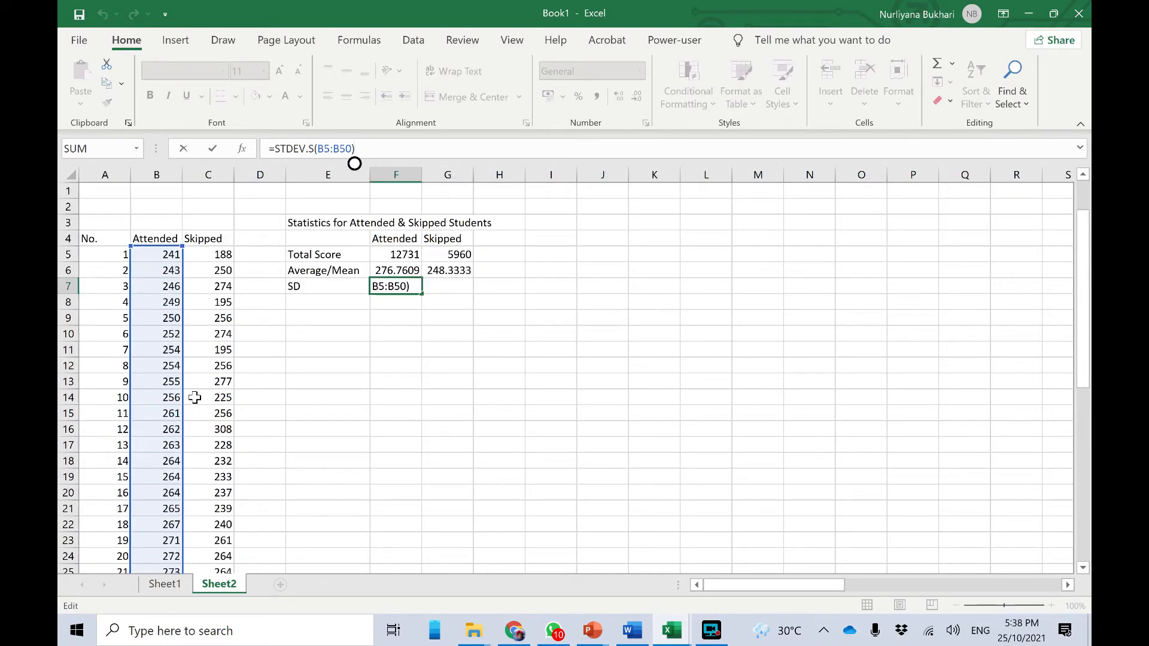
- Enter the Skipped standard deviation formula =STDEV.S(C5:C28) in cell G7 and check its range against the Skipped grades
click(431, 286)
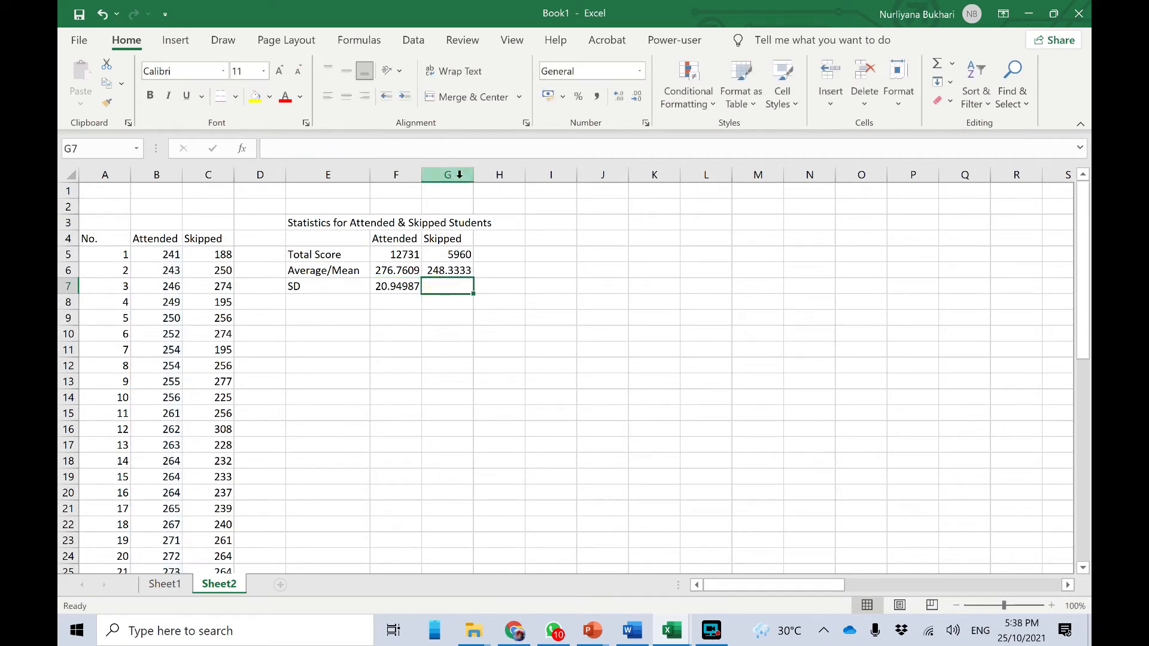
text(=)
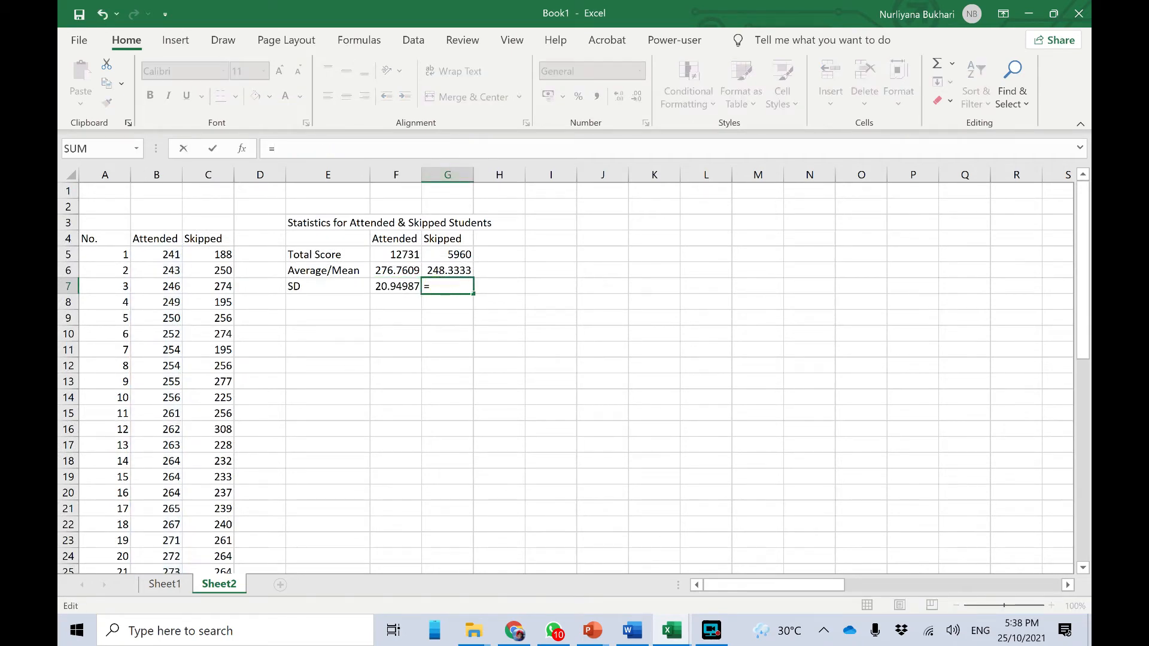
text(stde)
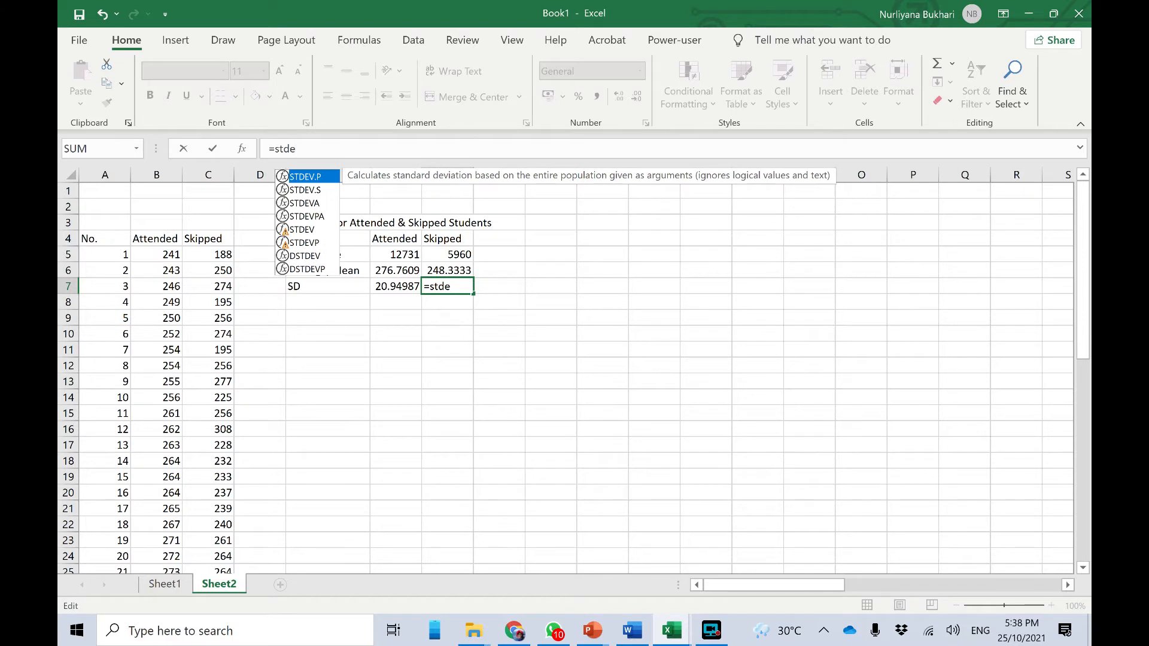
double_click(309, 191)
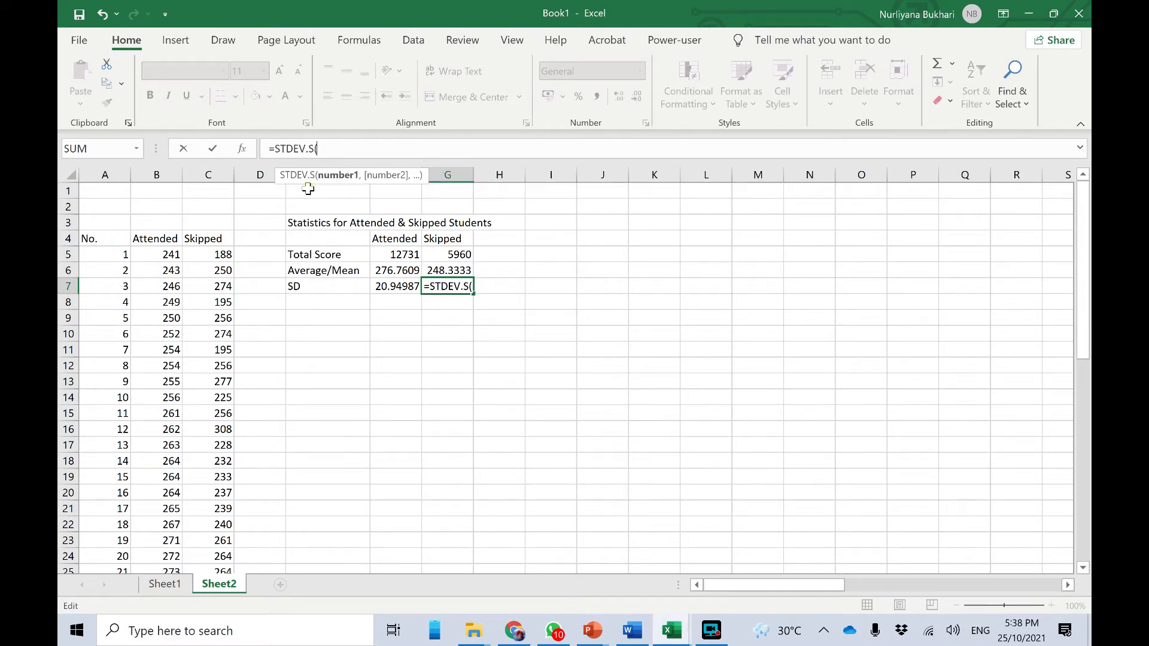
text(C)
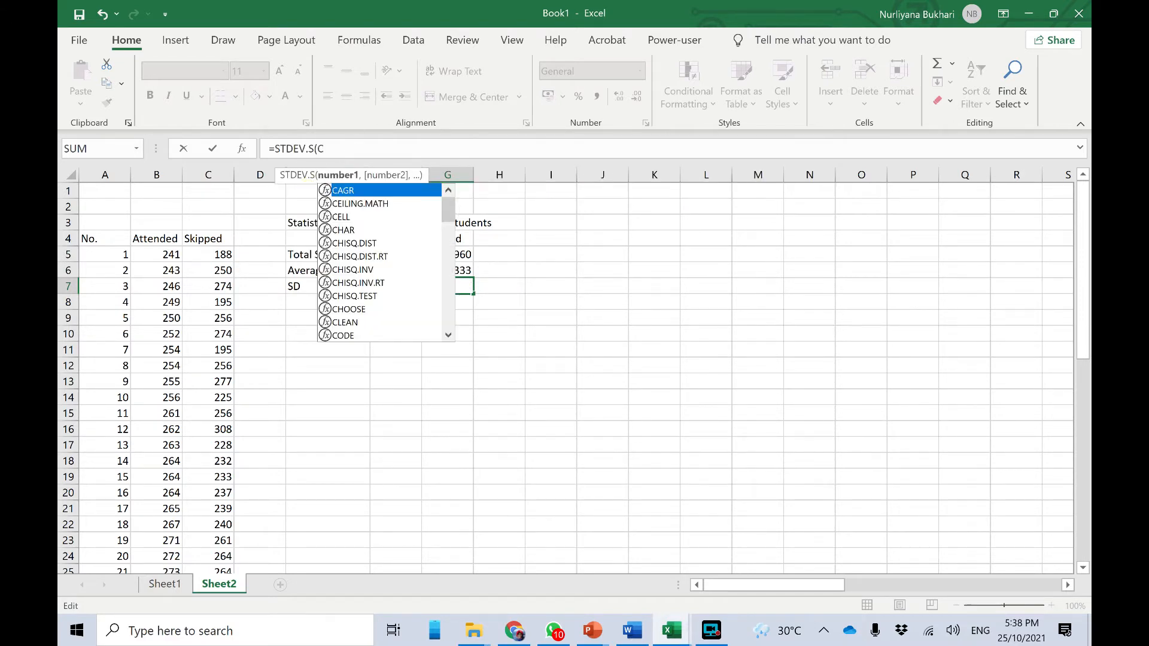
text(5:c28))
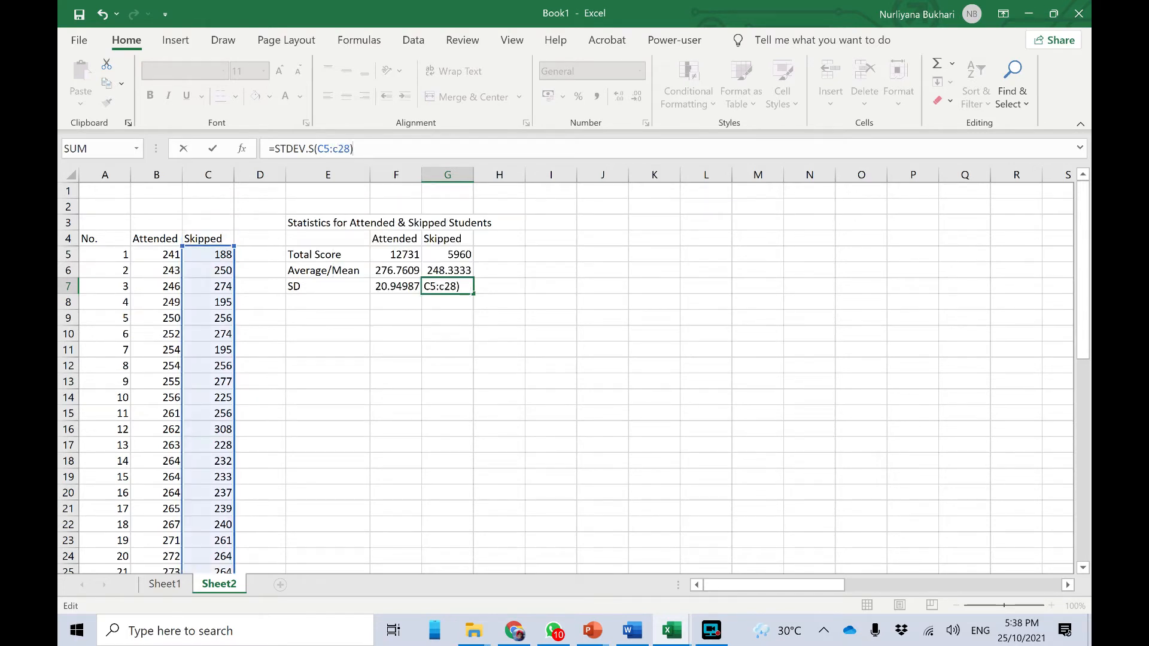
scroll(287, 374, down, 6)
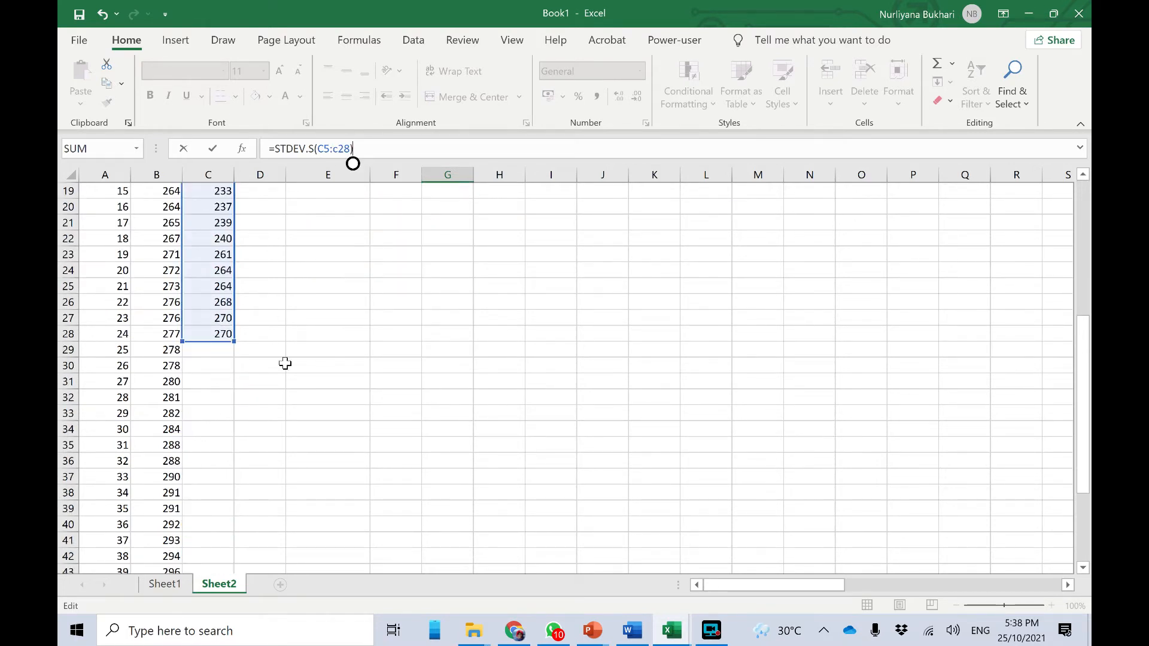
scroll(284, 364, up, 6)
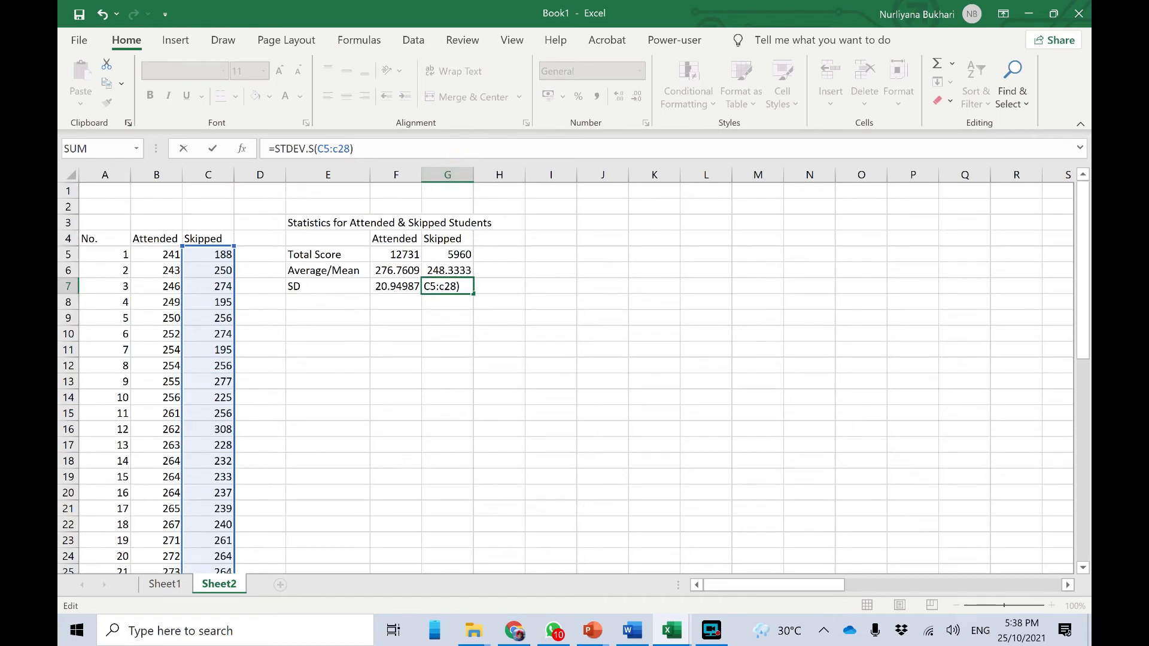
key(Return)
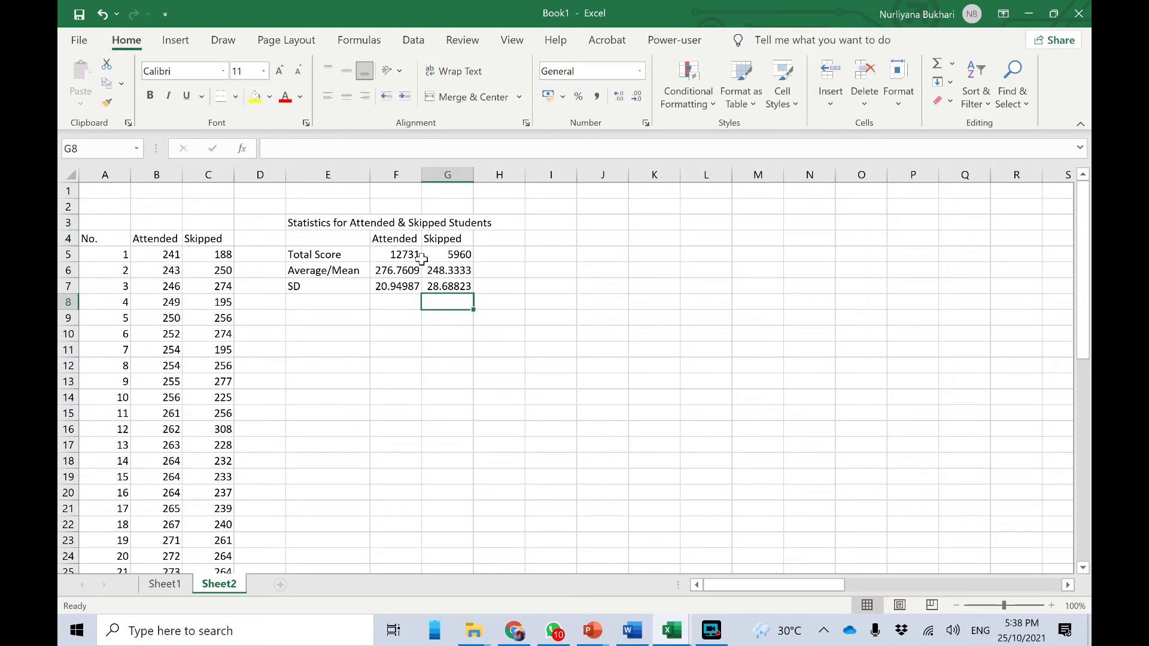
- Enter the row label "Var" in cell E8 below SD
click(170, 250)
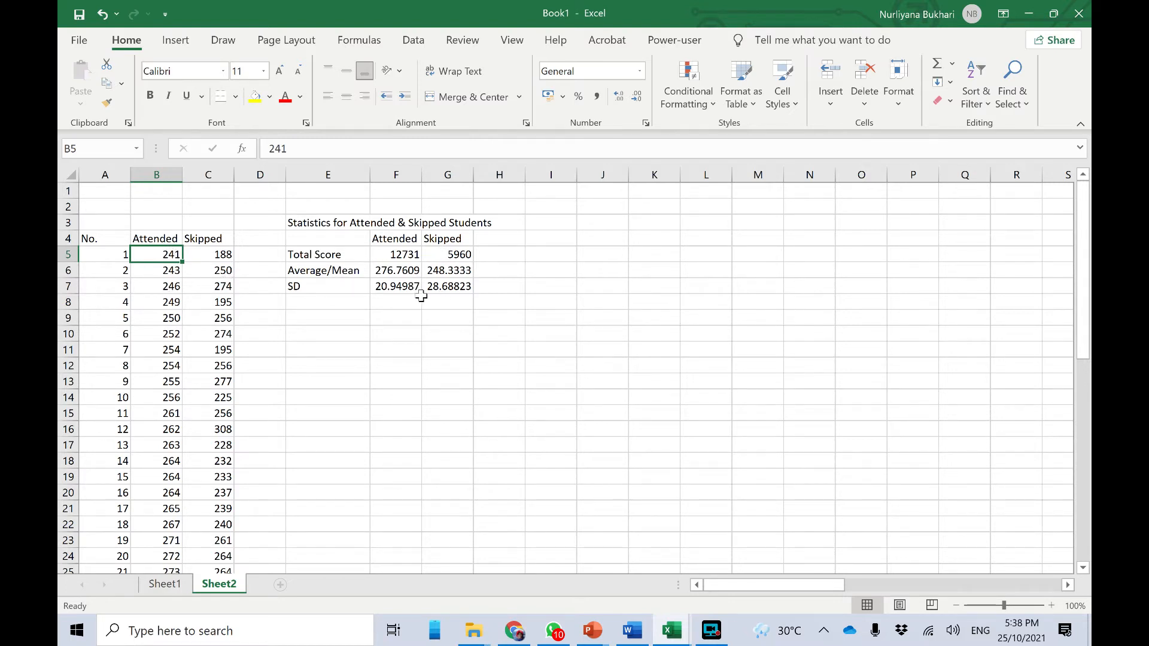
click(397, 285)
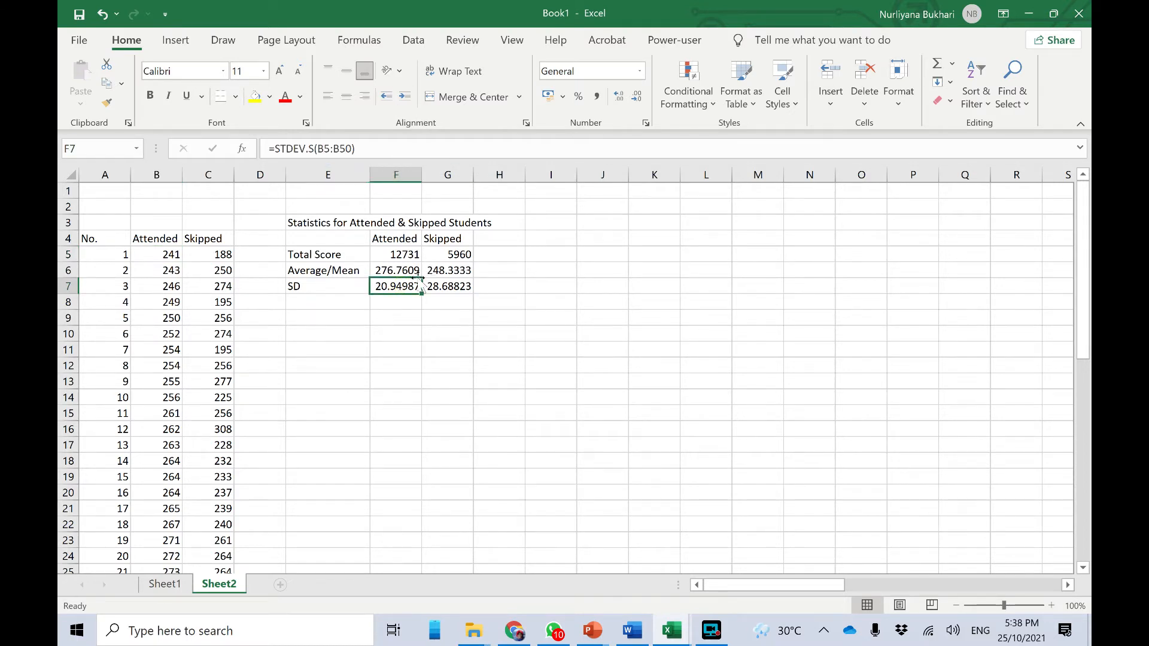
click(350, 302)
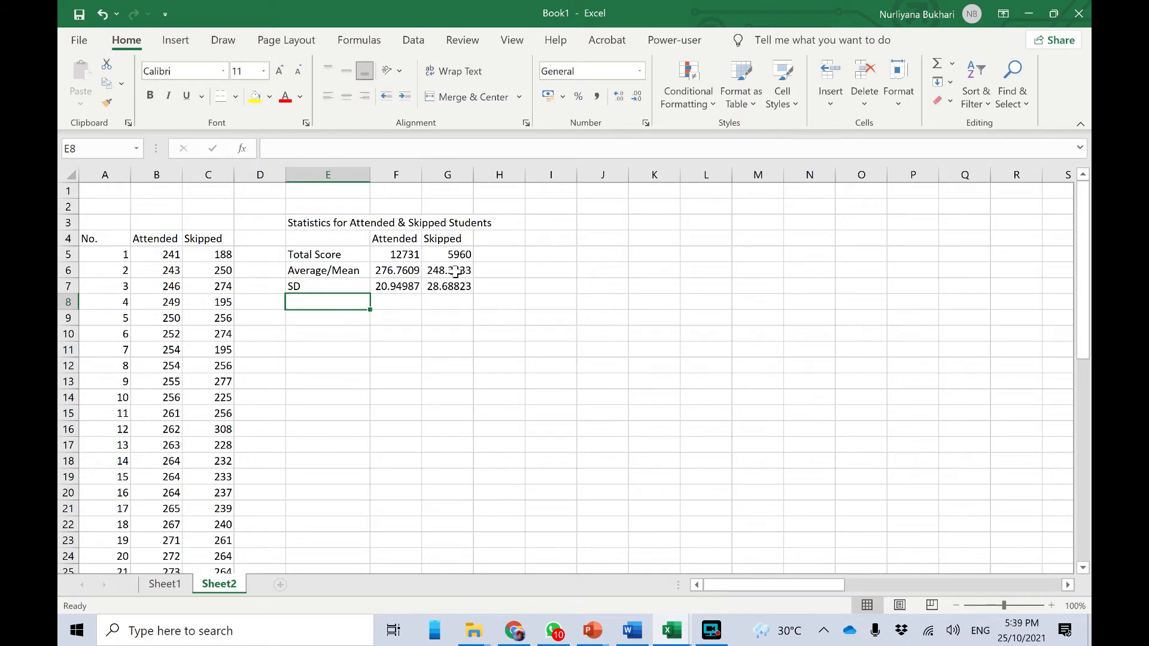
text(V)
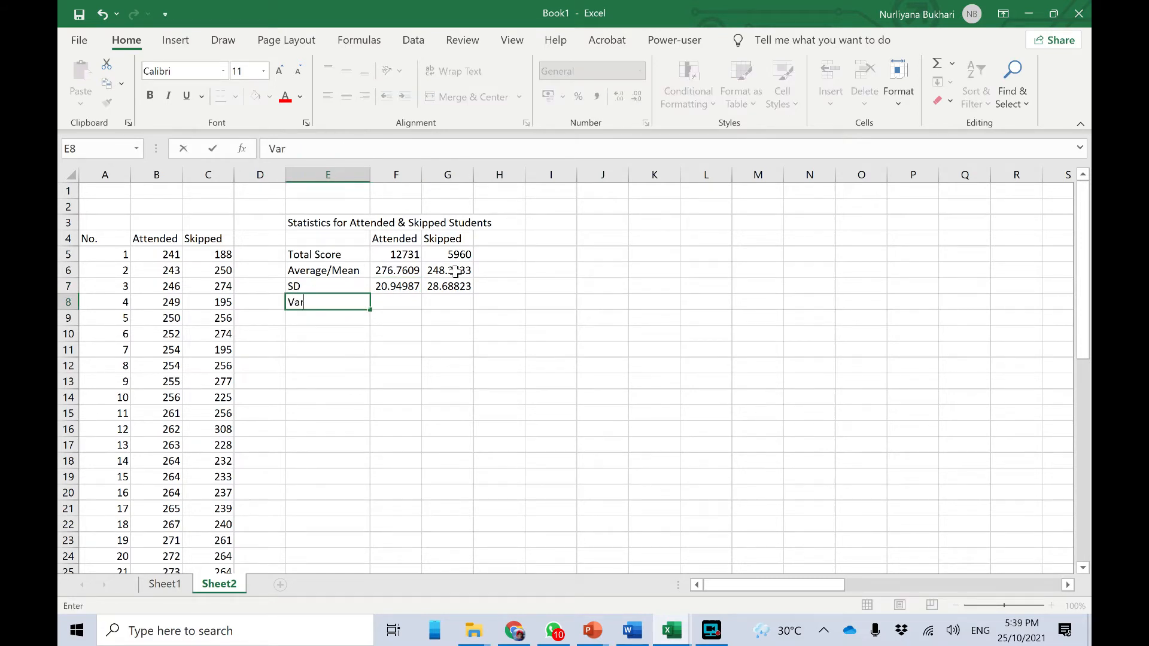
text(ar)
key(Tab)
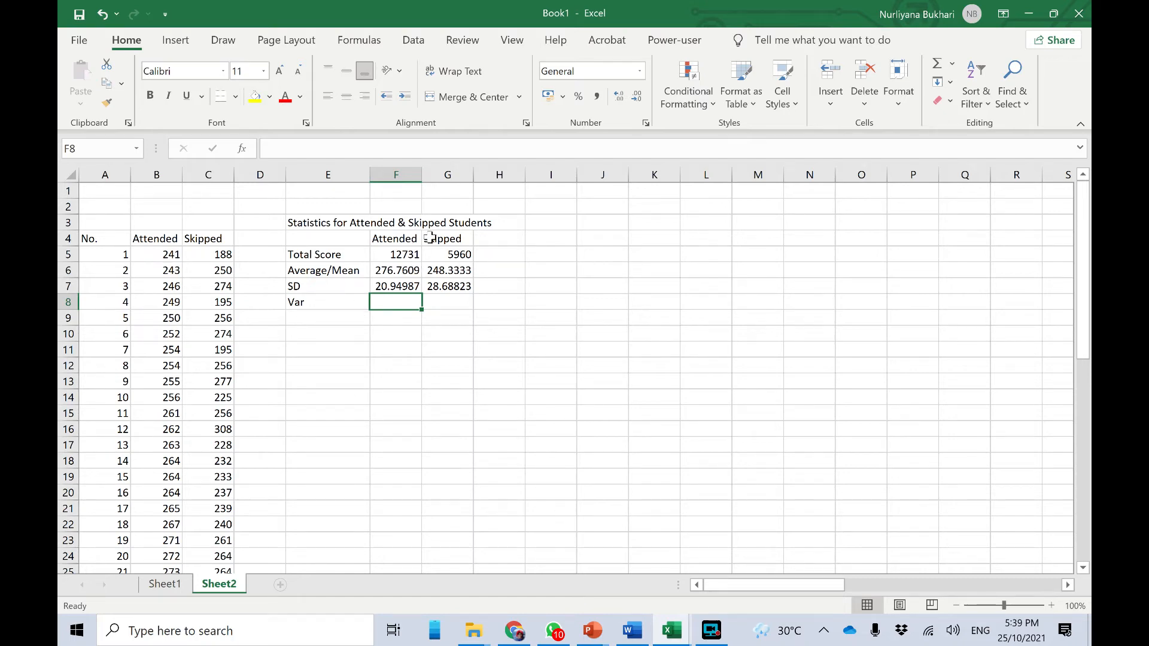
- Enter the Attended sample variance formula =VAR.S(B5:B50) in cell F8
text(=va)
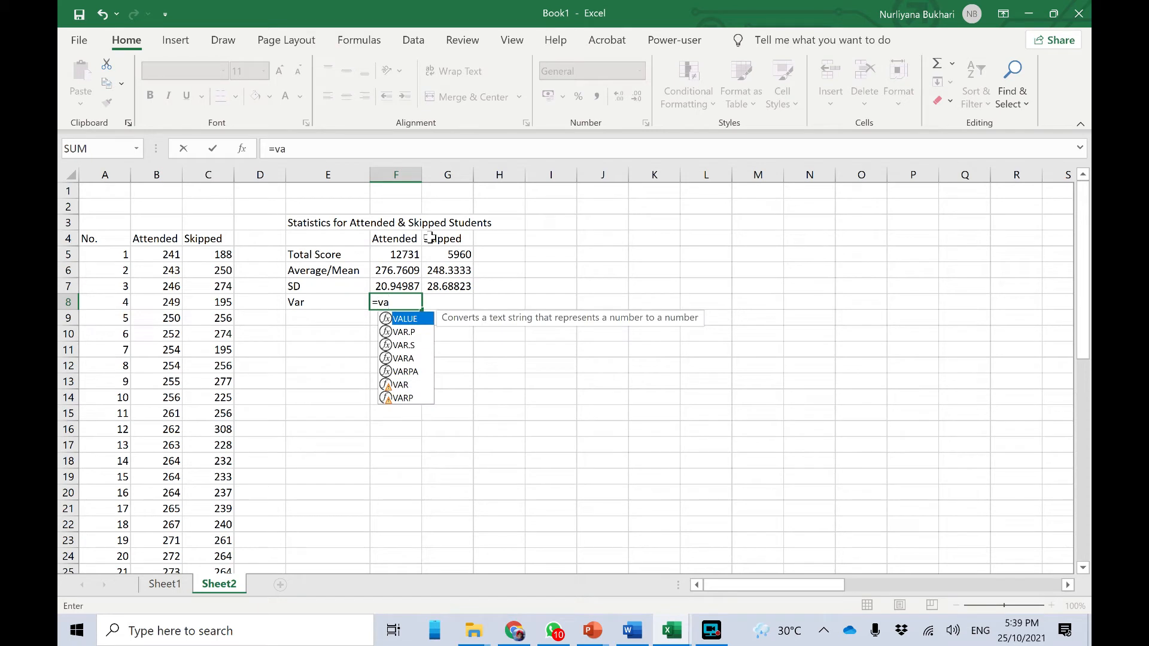
double_click(407, 345)
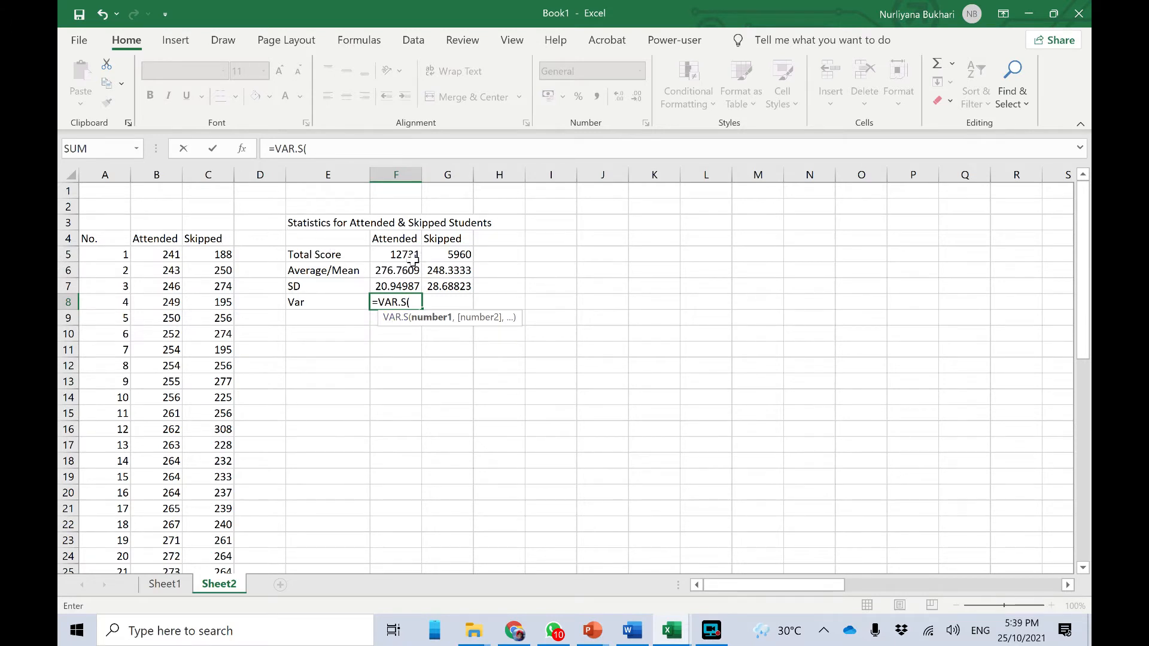
text(b5:)
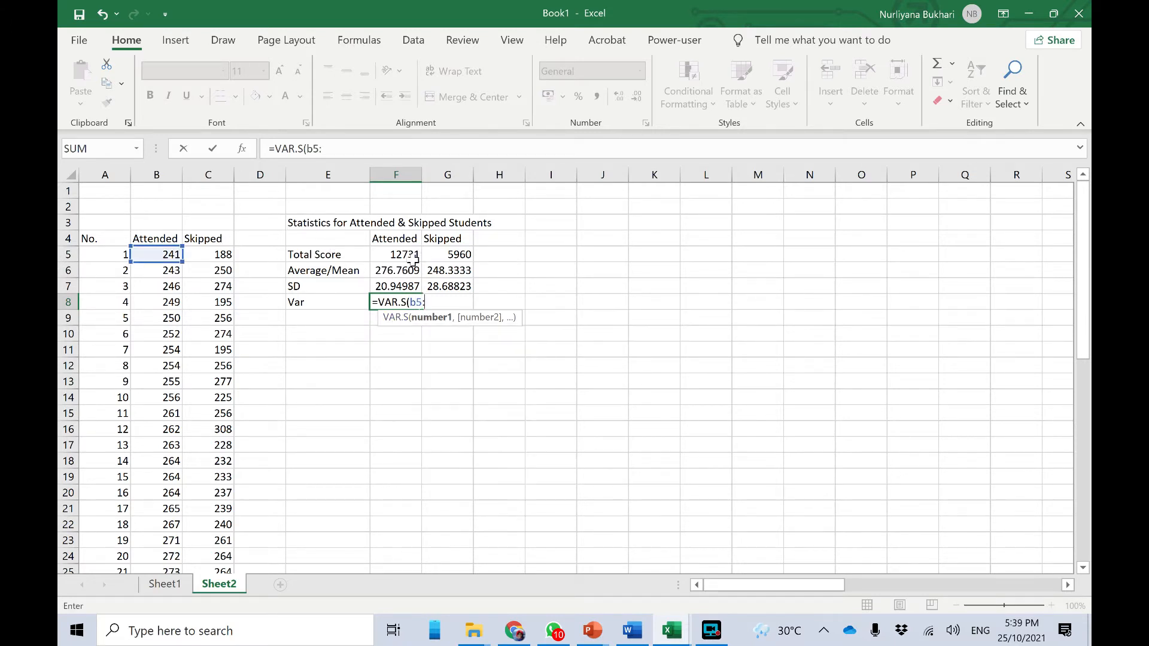
text(b50))
key(Return)
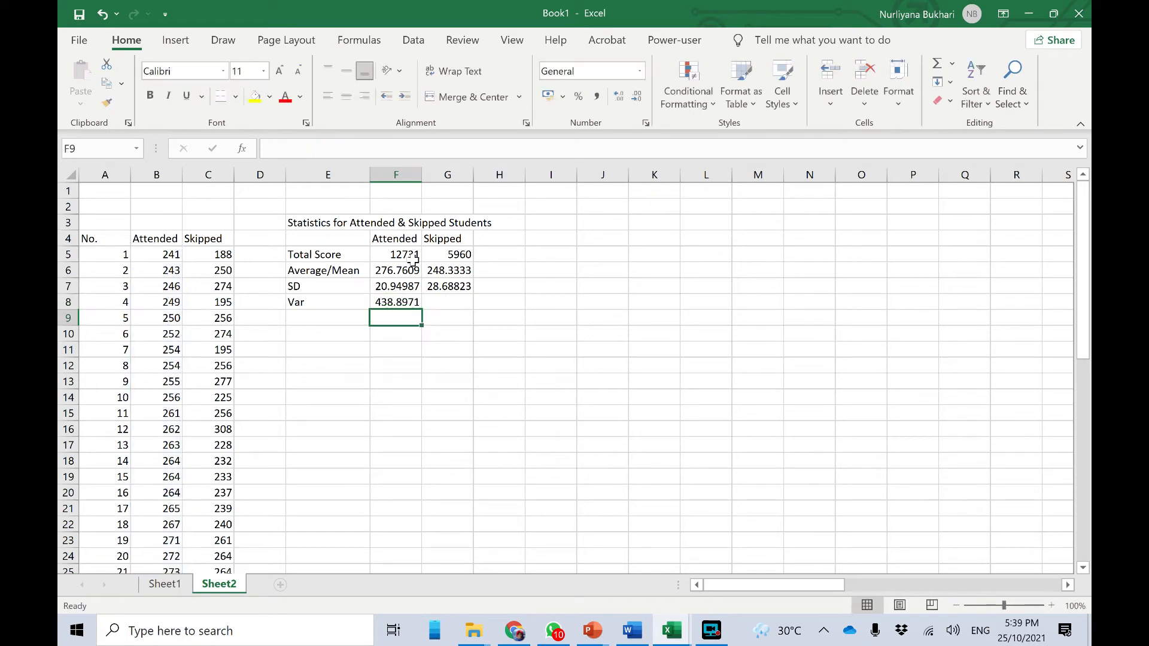
- Fill the Attended variance formula from F8 across into the Skipped column at G8
click(408, 306)
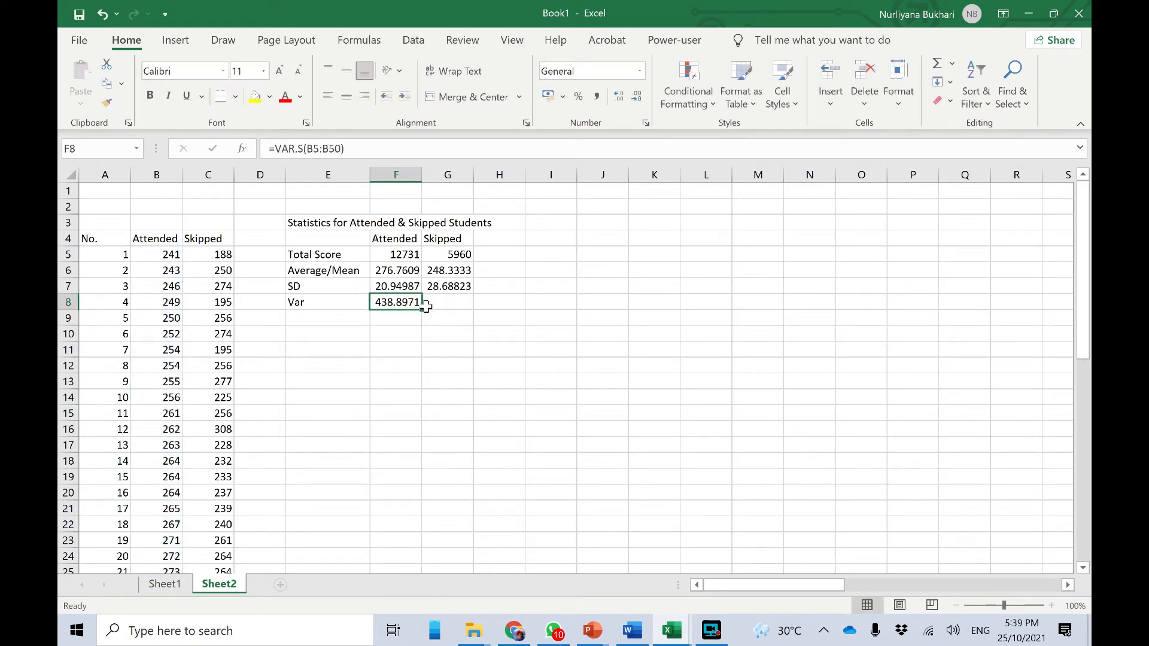
drag(424, 309, 452, 304)
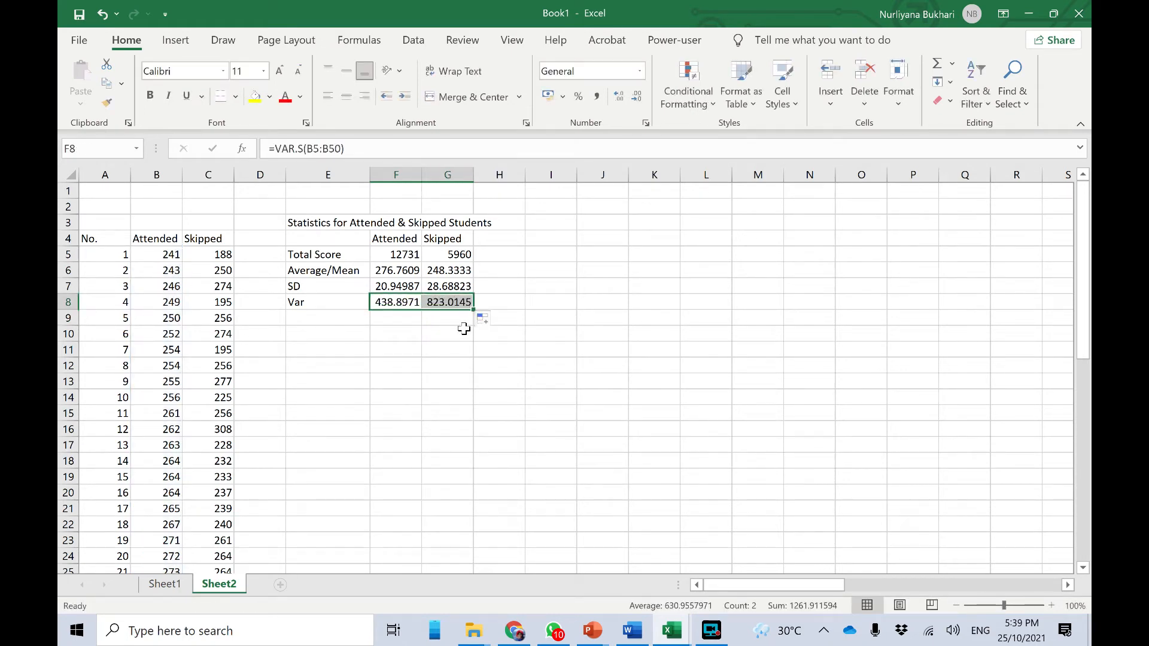
click(464, 328)
- Correct the Skipped variance formula in cell G8 to =VAR.S(C5:C28)
click(452, 303)
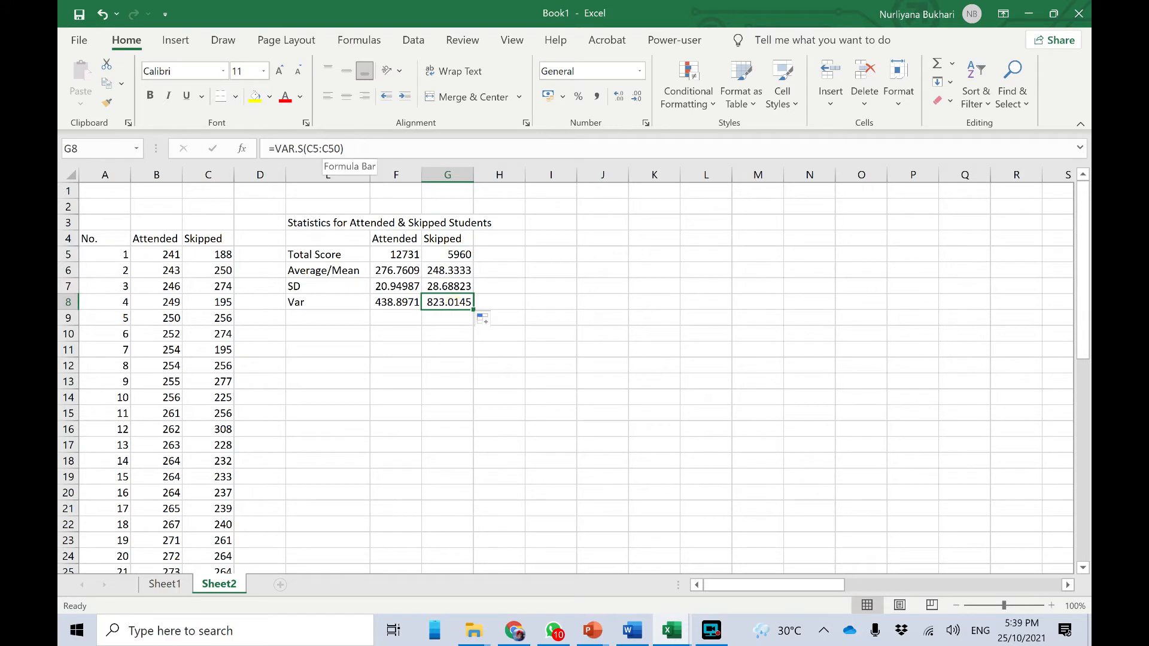
click(340, 148)
key(BackSpace)
key(BackSpace)
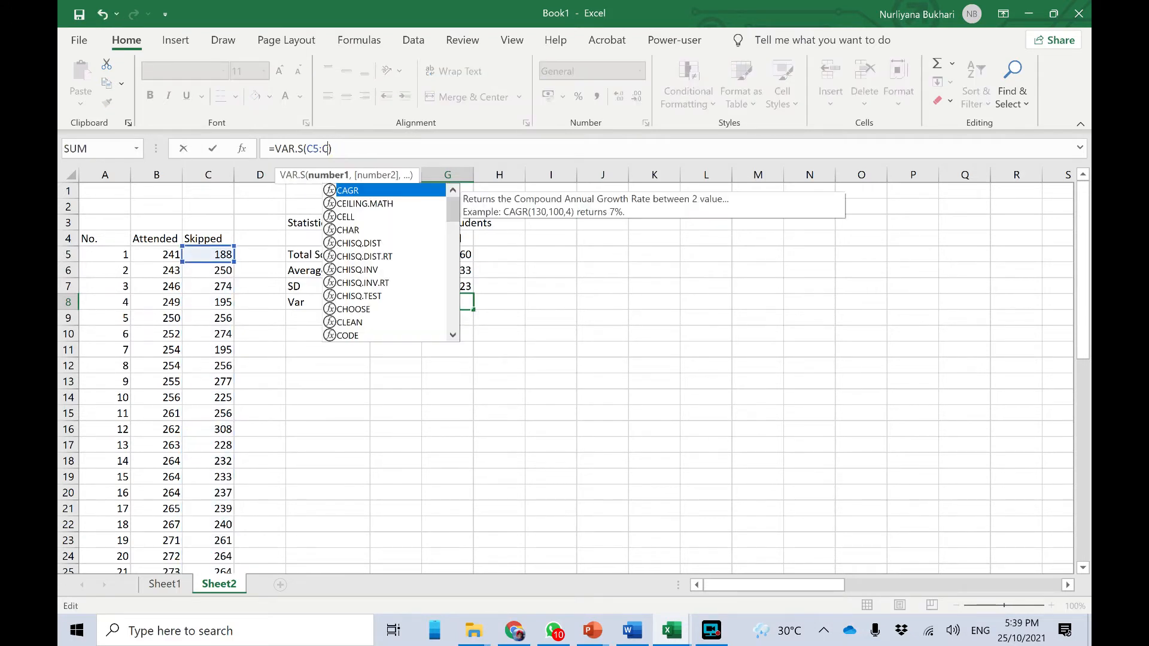
text(28)
key(Return)
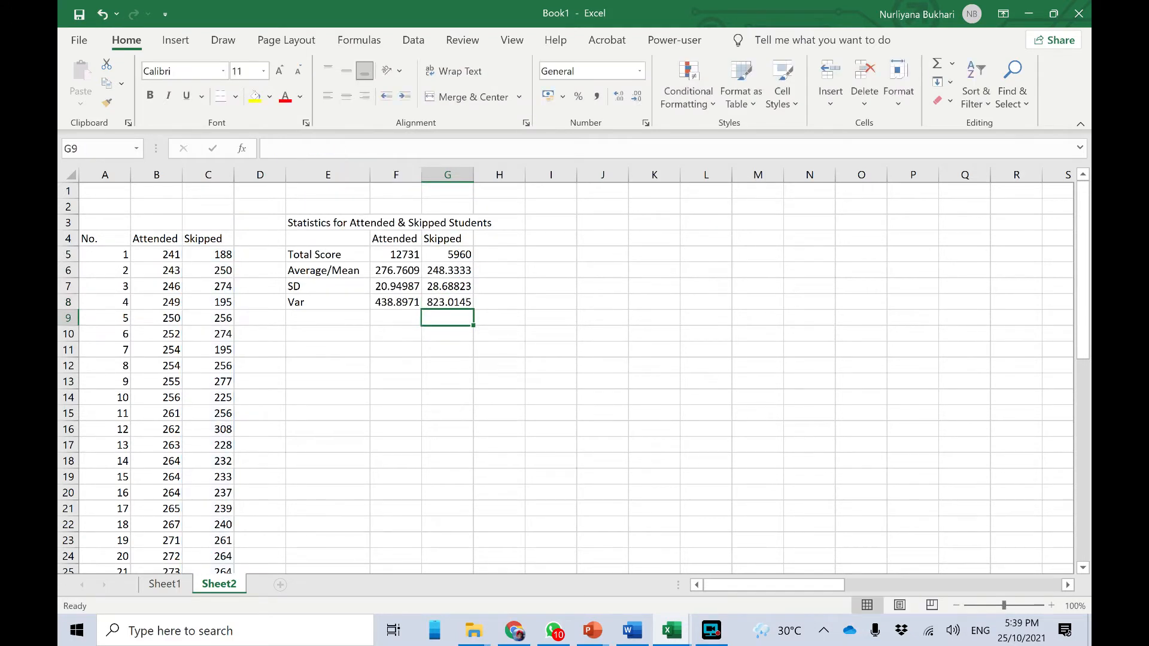
- Enter the row label "Var manual" in cell E9 below Var
click(457, 342)
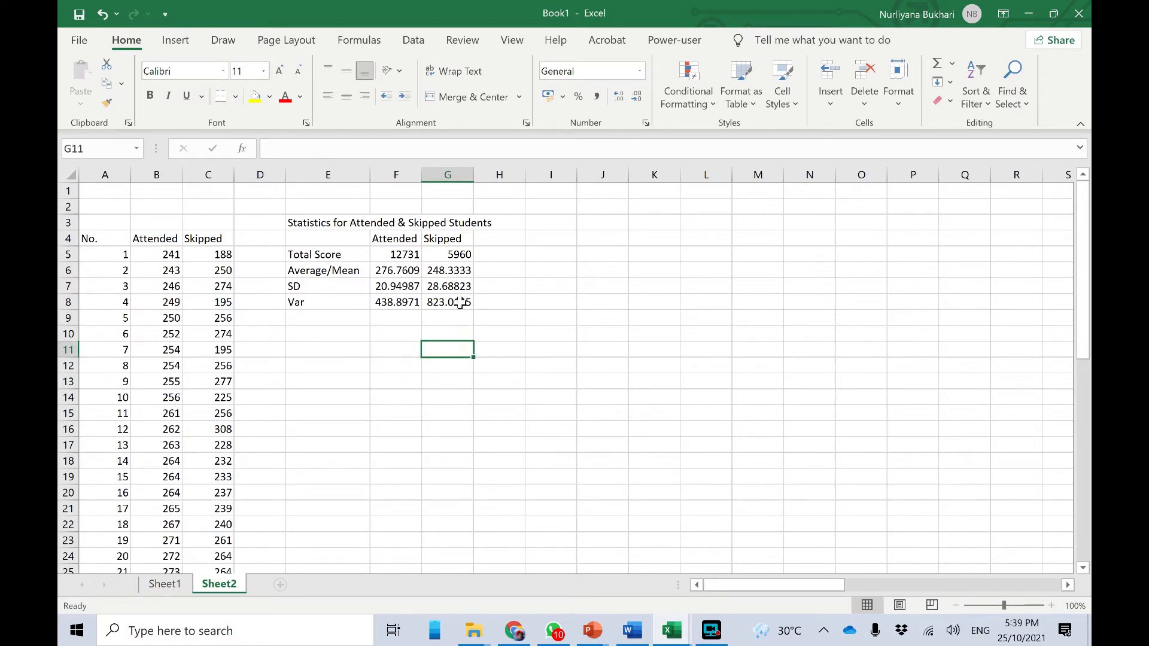
click(458, 305)
click(400, 286)
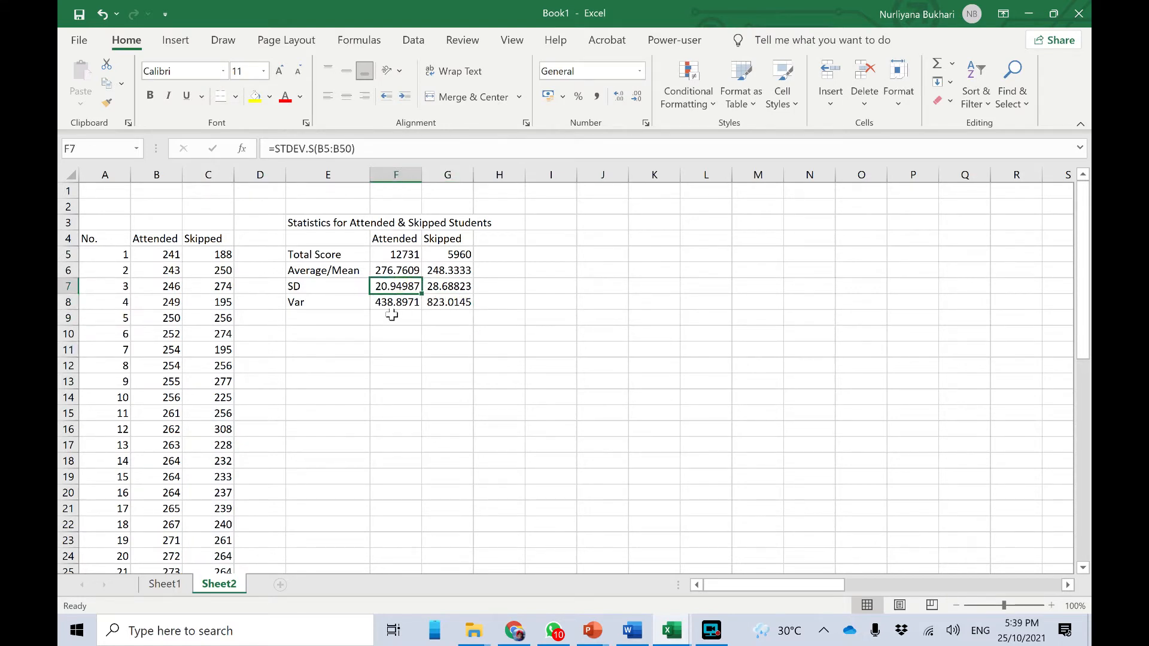
click(346, 315)
text(V)
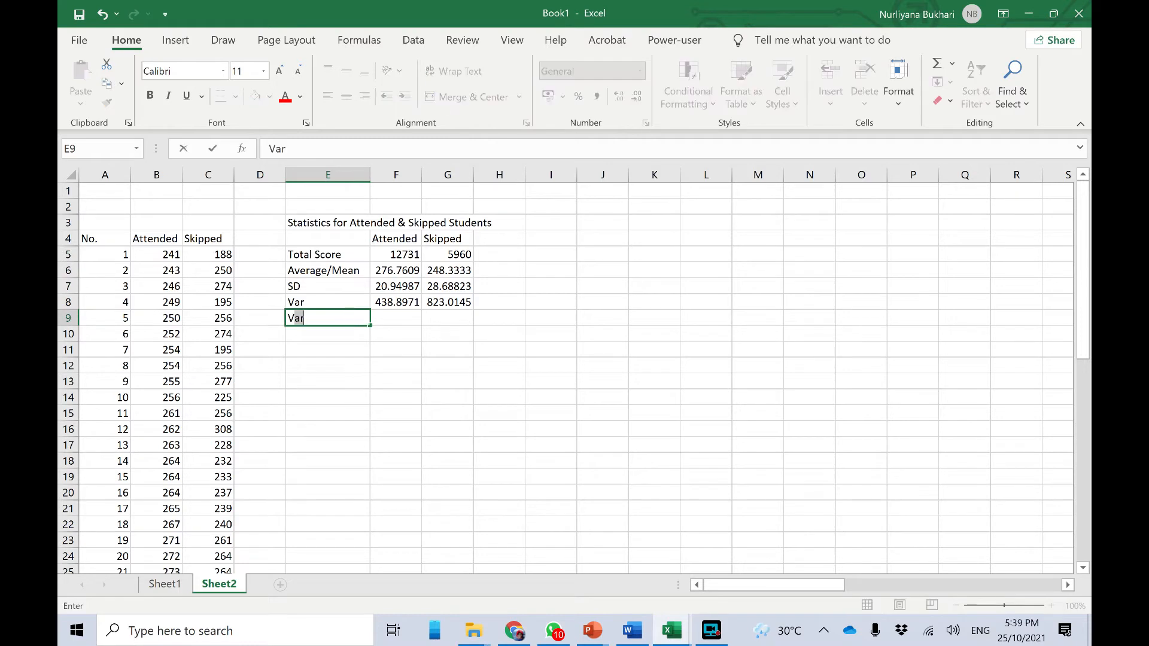
text(ar manual)
- Calculate the Attended variance manually in cell F9 by squaring the standard deviation with =F7^2
click(383, 319)
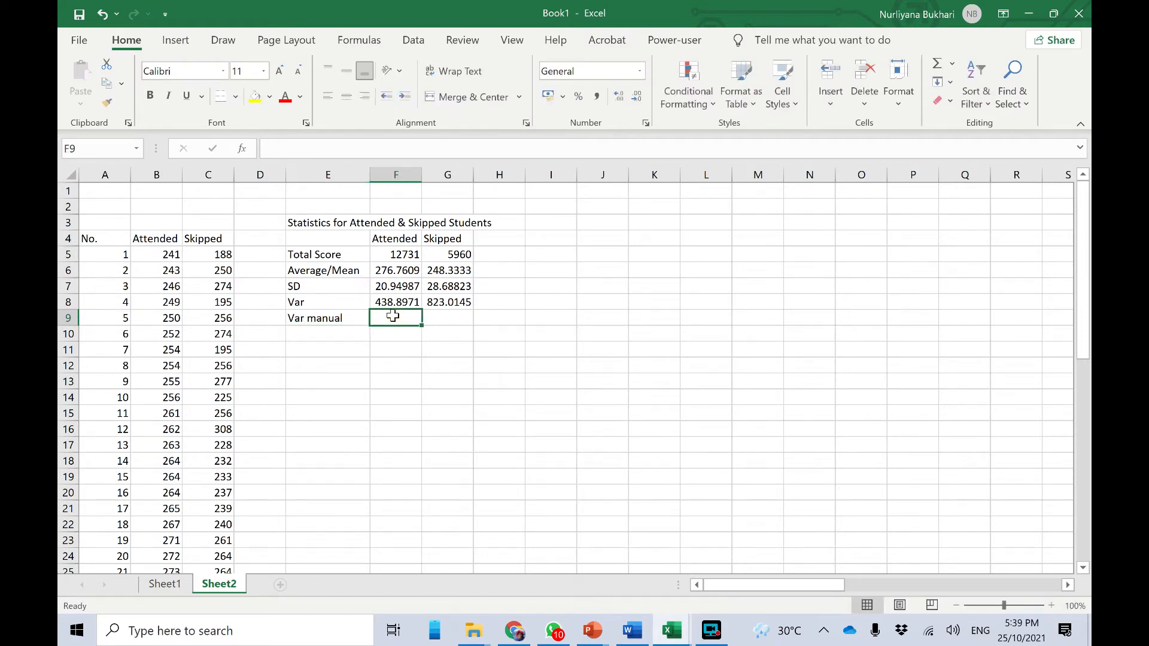
text(=)
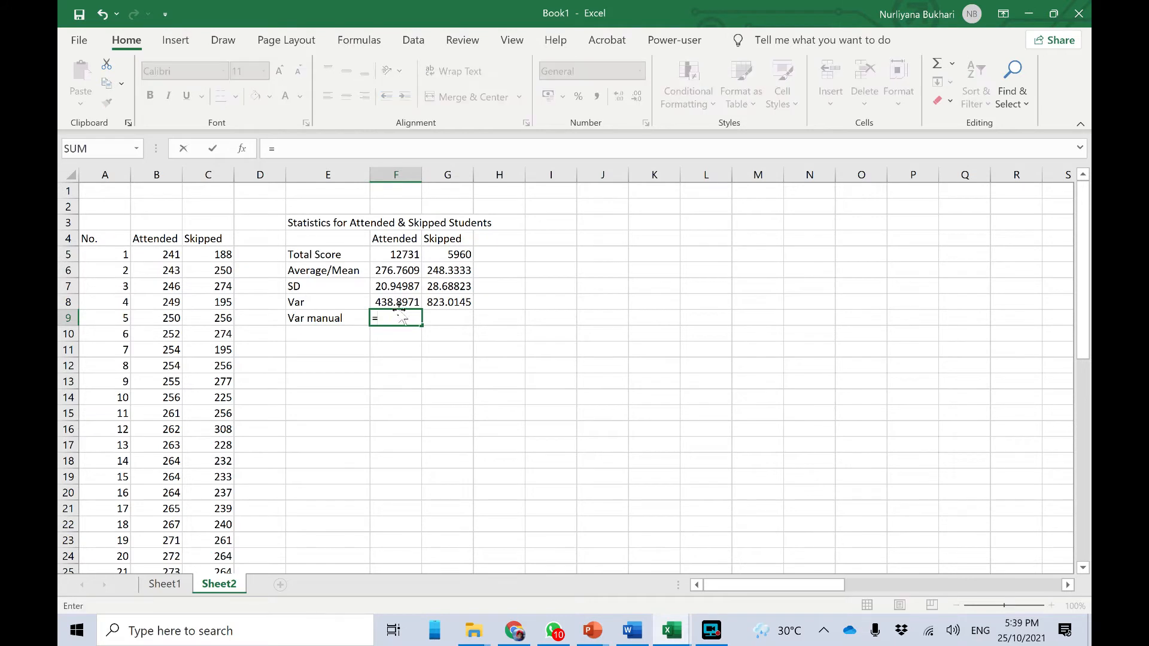
click(407, 286)
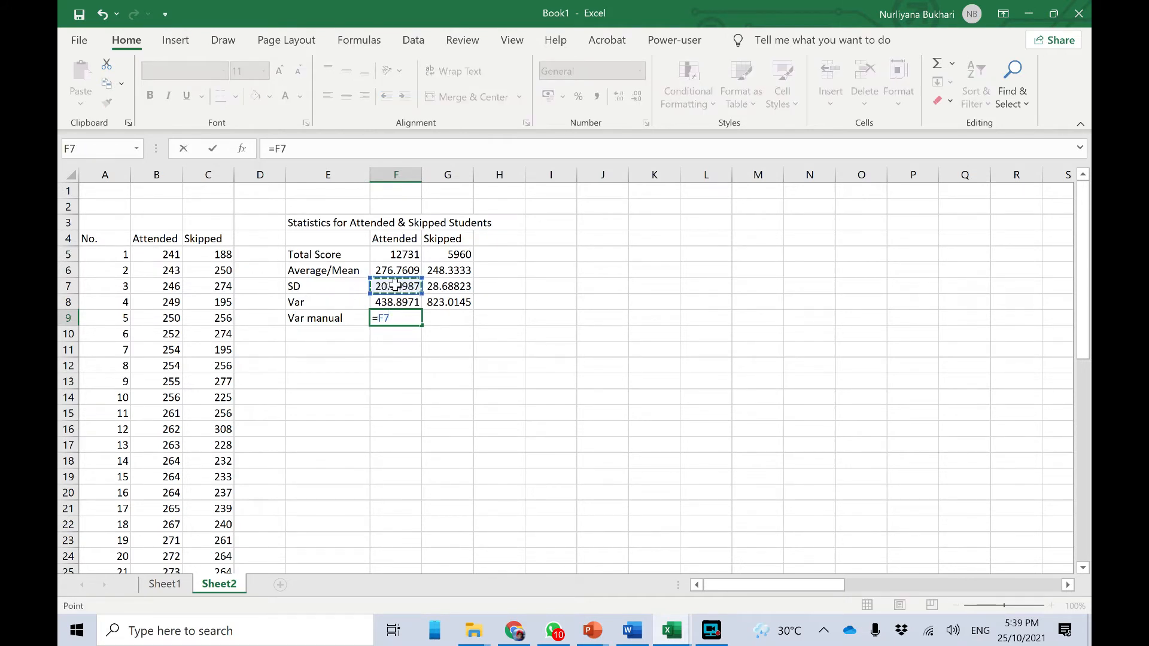
click(352, 145)
key(Return)
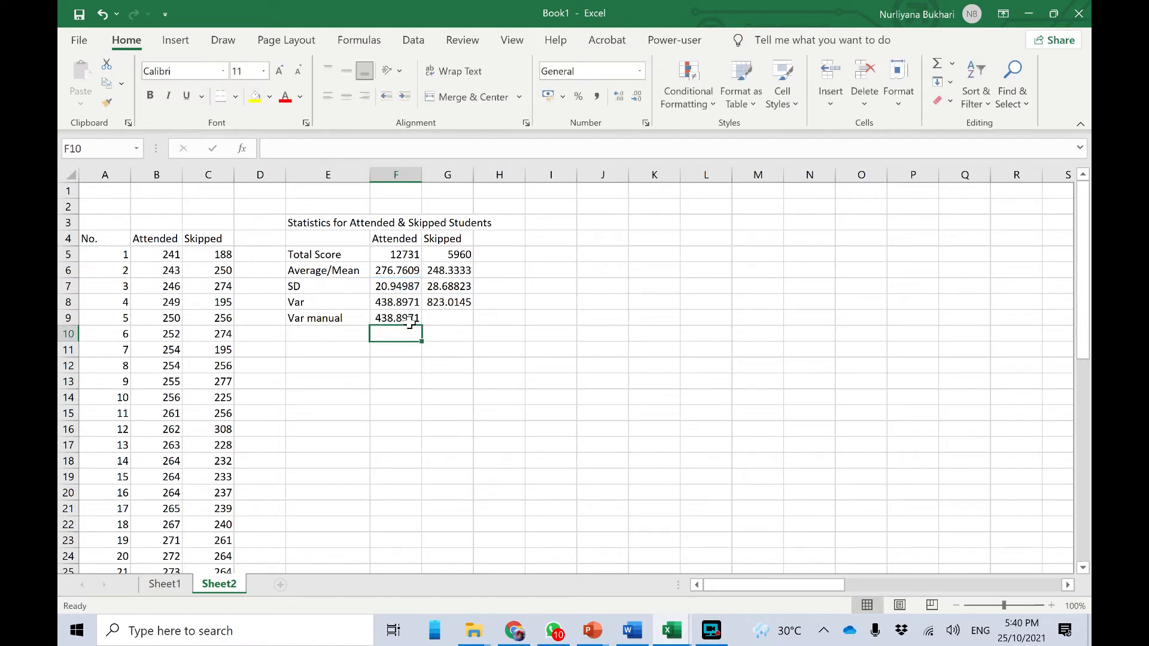
- Fill the manual variance formula from F9 across into G9 and check that it squares the Skipped standard deviation
click(412, 321)
drag(421, 326, 473, 324)
click(472, 321)
click(453, 148)
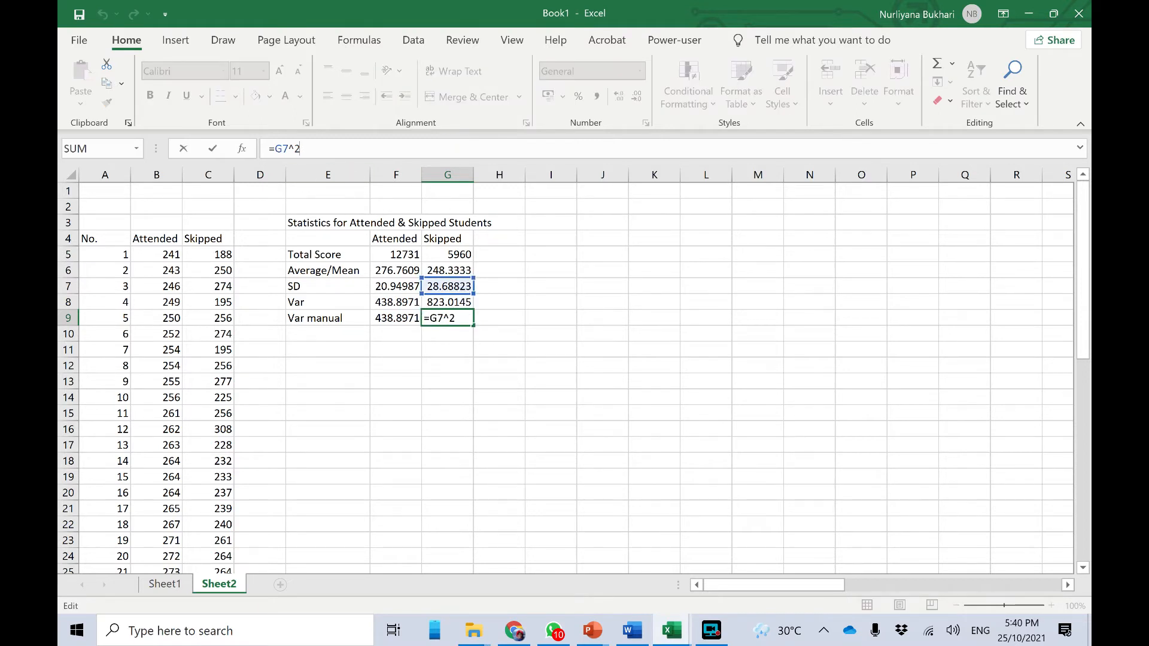
click(494, 323)
- Compare the Skipped VAR.S formula in G8 with the manual variance formula in G9 and the SD cell it references
click(445, 321)
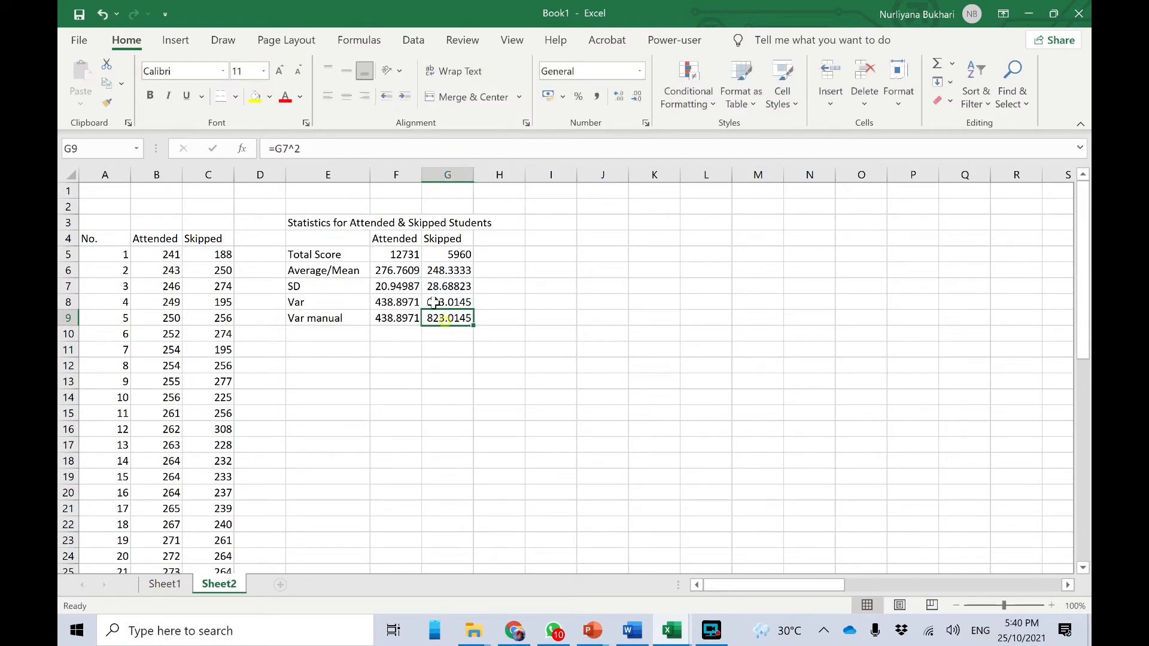
click(439, 310)
click(357, 148)
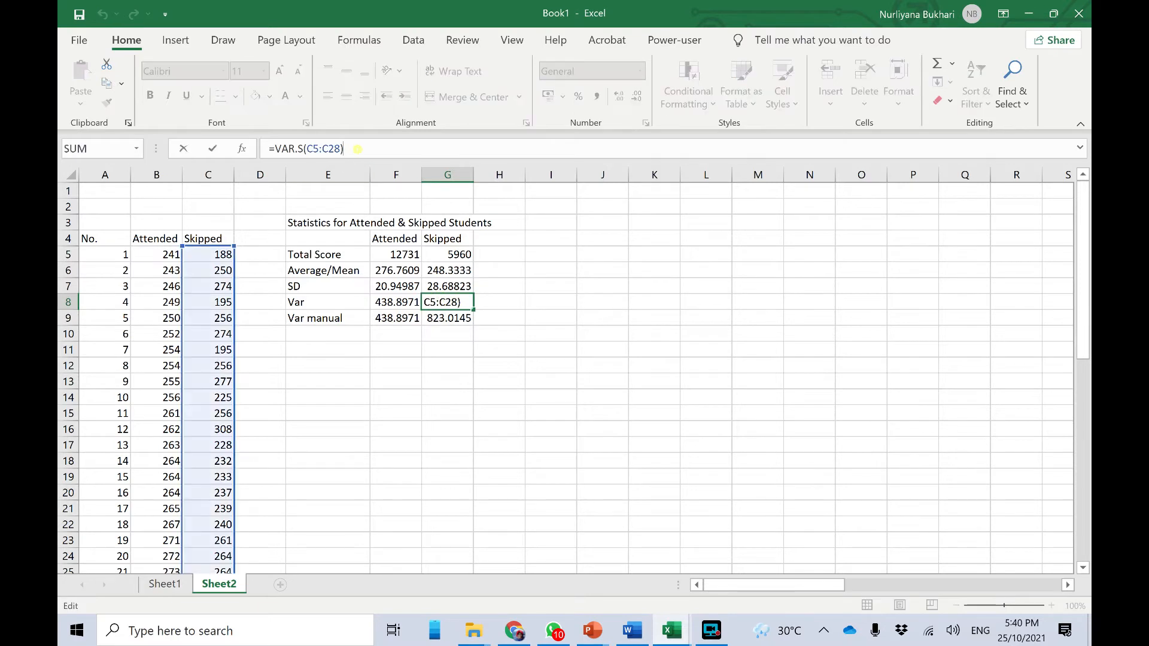
click(447, 317)
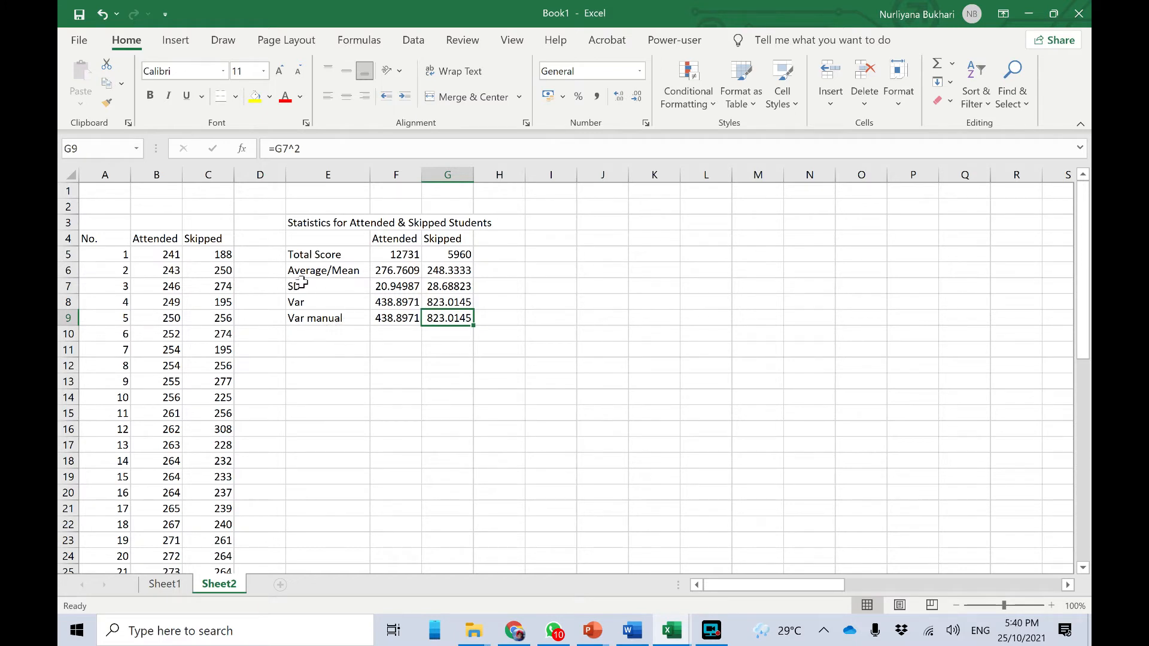
click(445, 285)
click(455, 319)
double_click(453, 319)
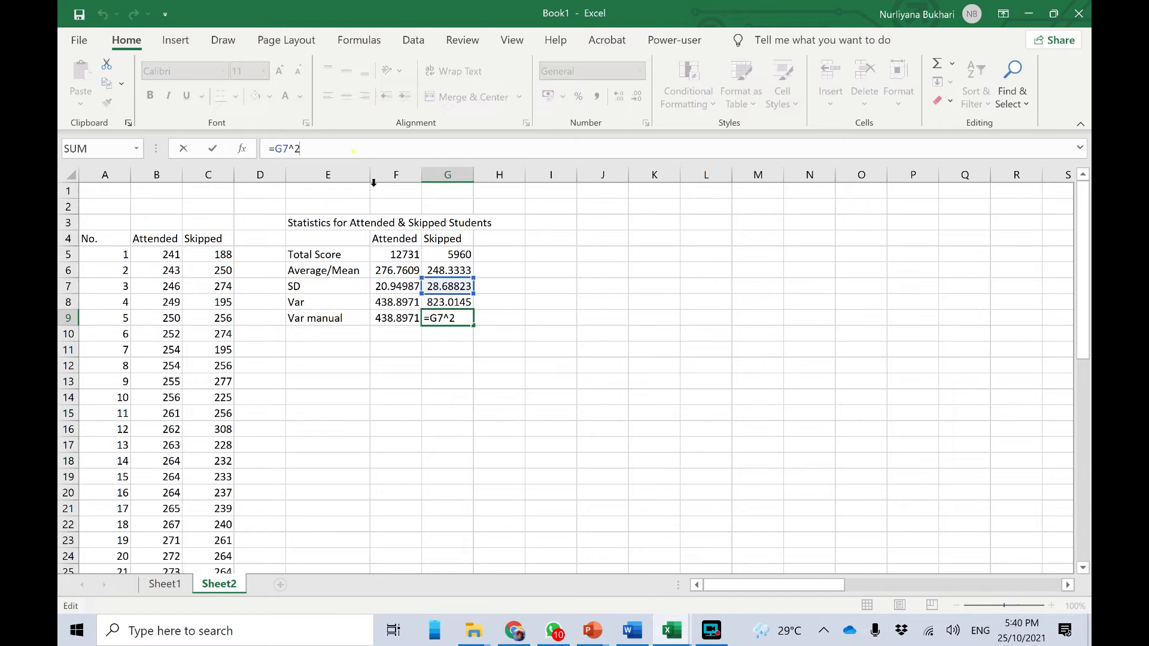
- Leave the G9 formula and enter the row label "mod" in cell E10 below Var manual
click(403, 319)
click(507, 308)
click(335, 319)
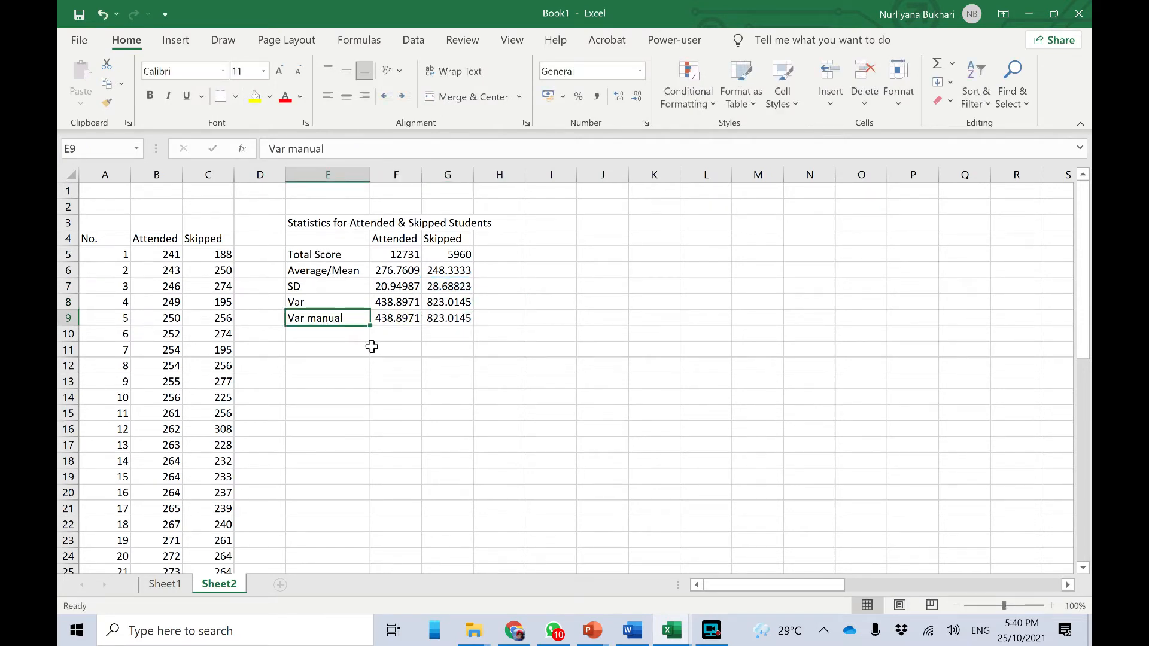
click(351, 333)
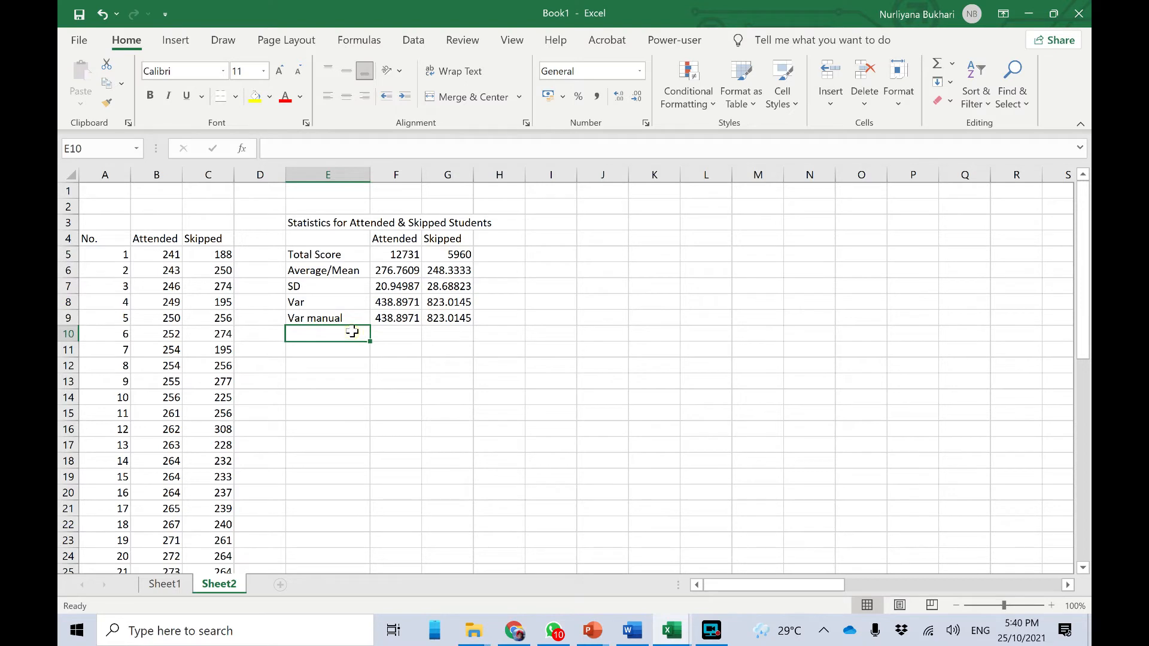
text(mod)
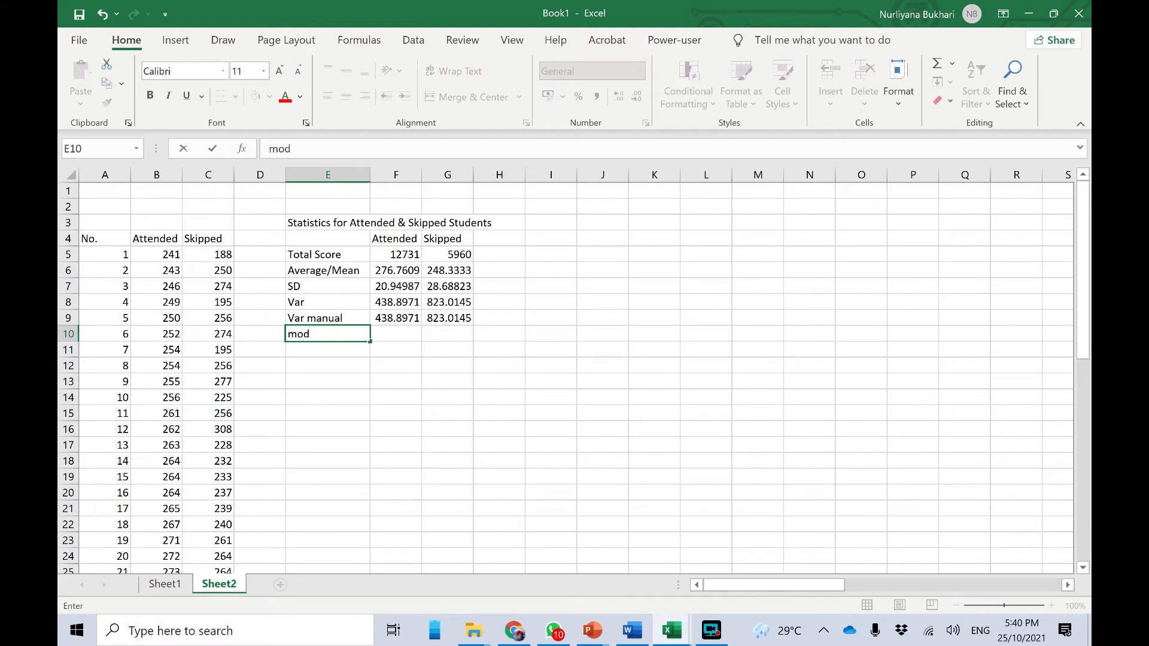
- Try to calculate the Attended mode in cell F10 with the formula =MOD(b5:b50)
click(397, 335)
click(408, 151)
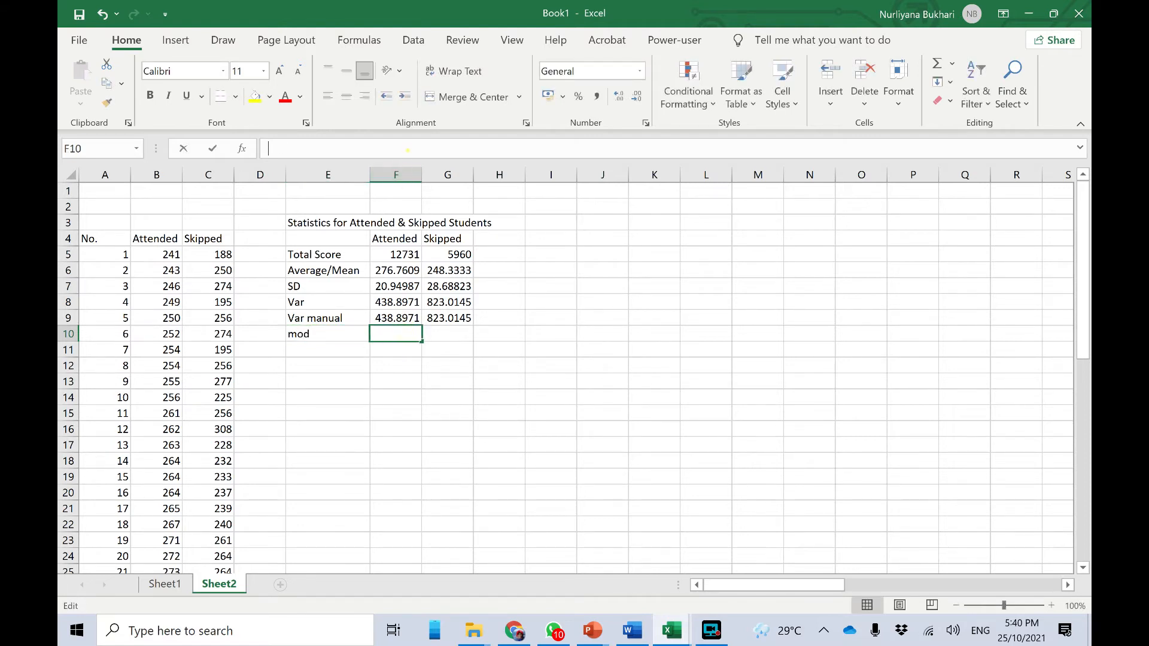
text(=mod)
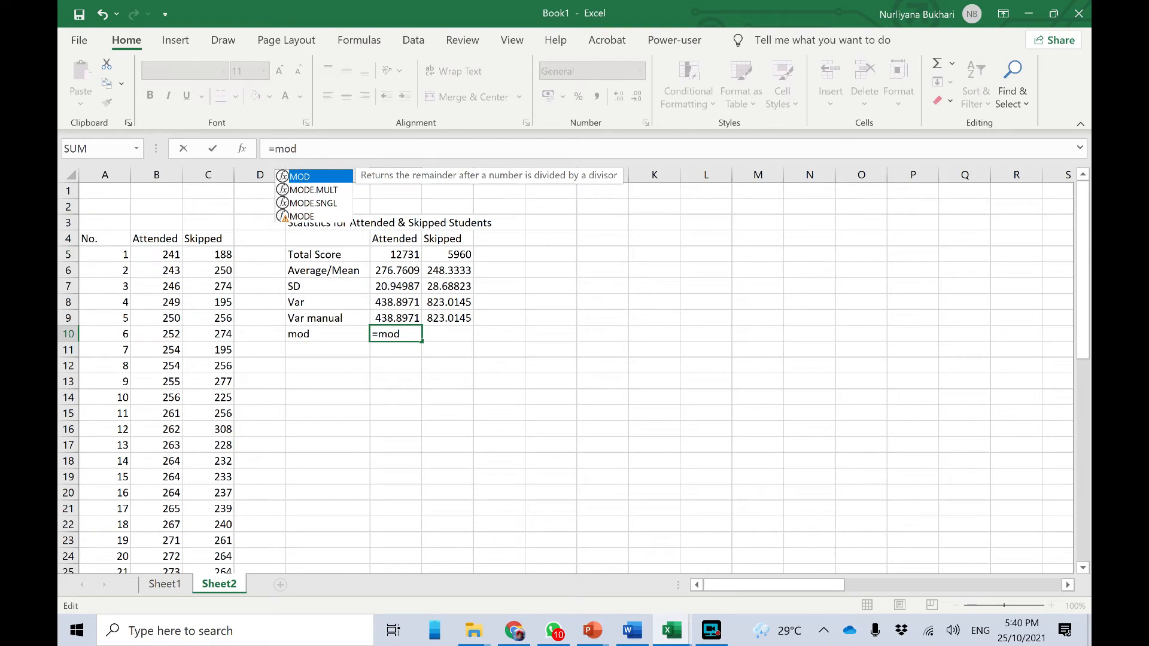
double_click(309, 177)
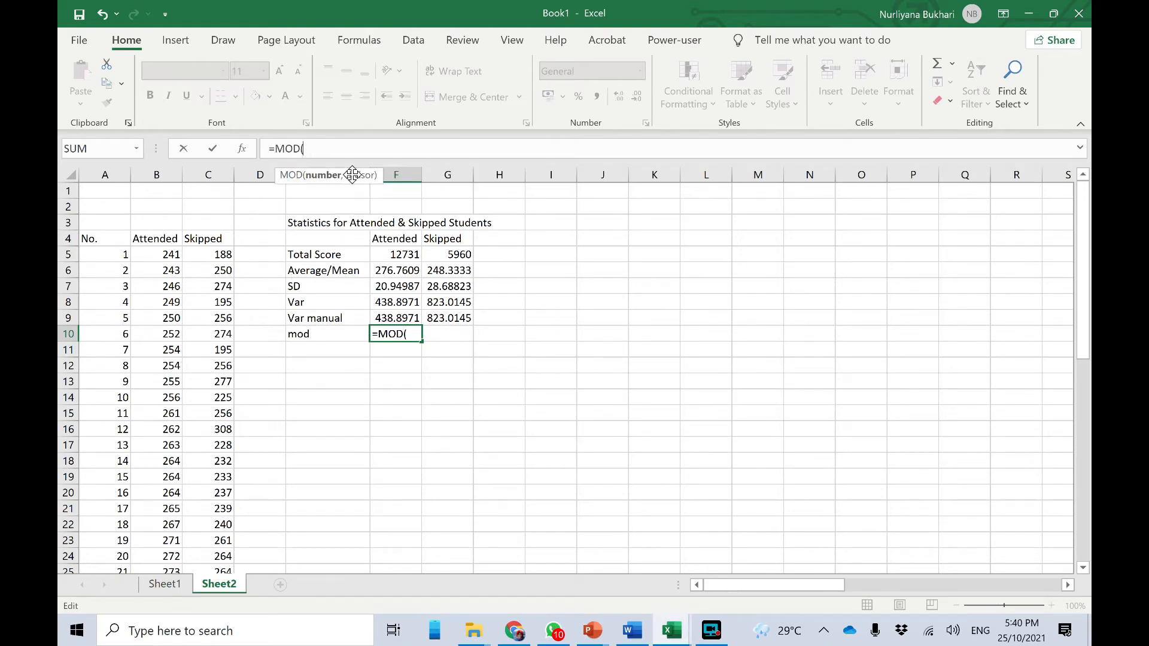
text(b5:b50))
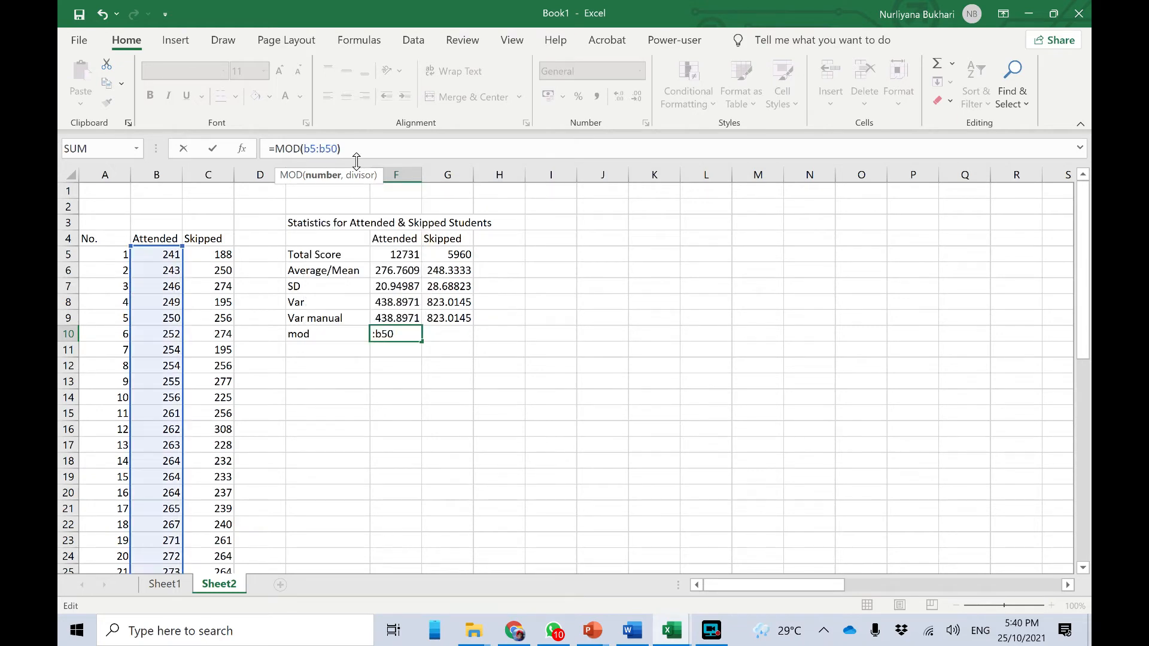
key(Return)
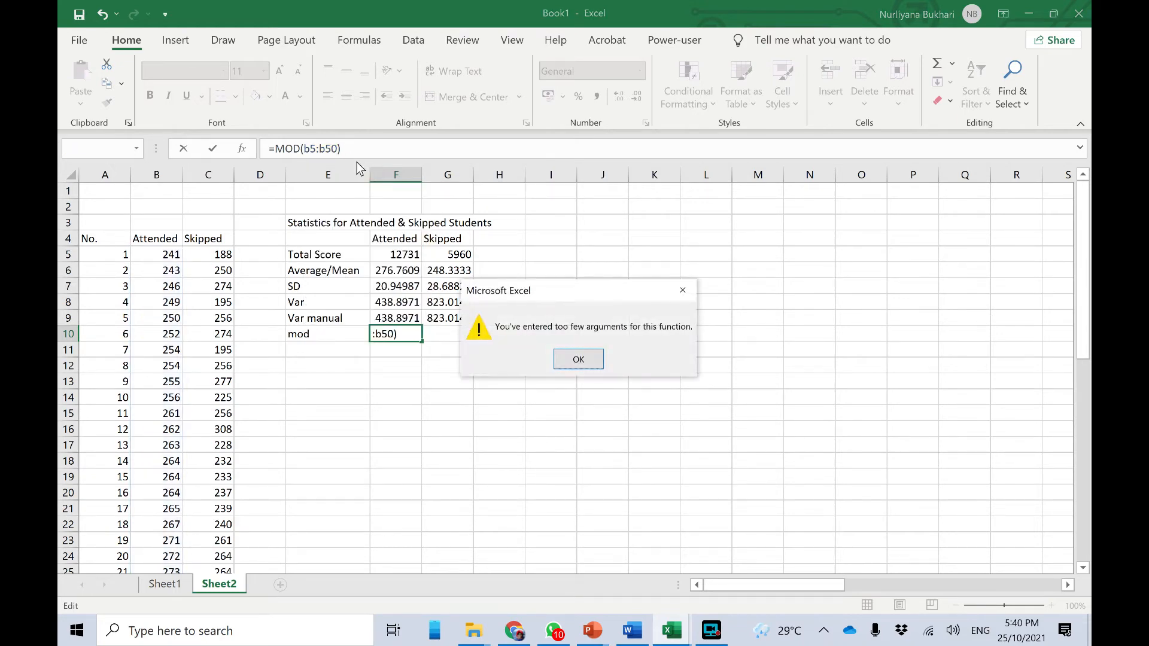
click(586, 364)
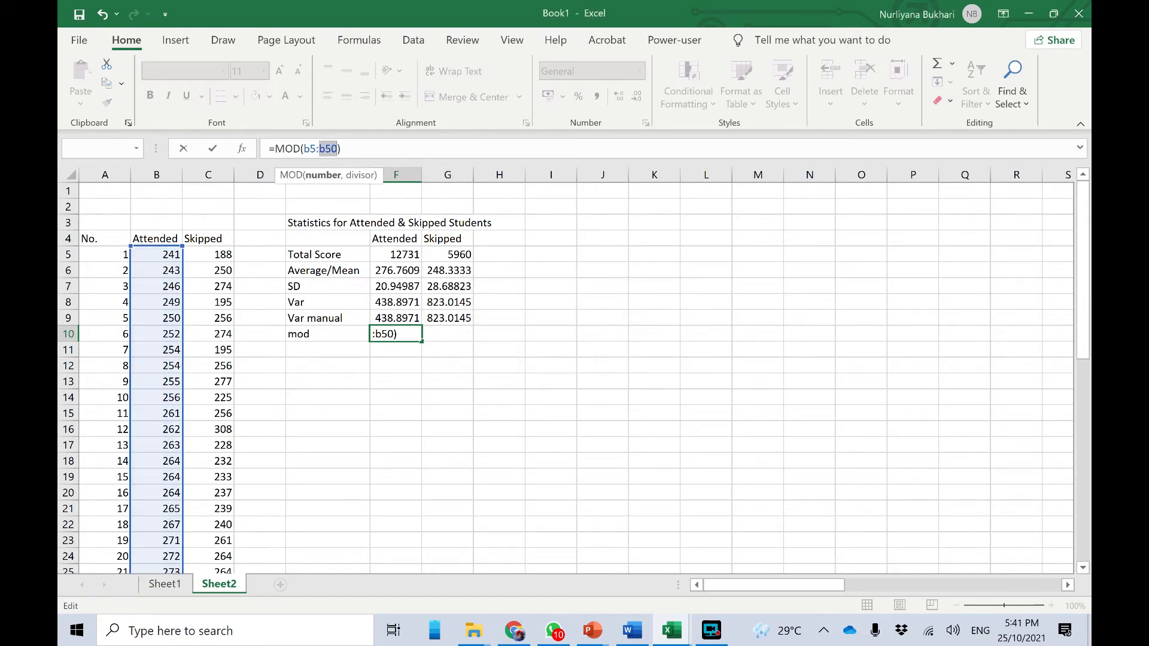
key(Return)
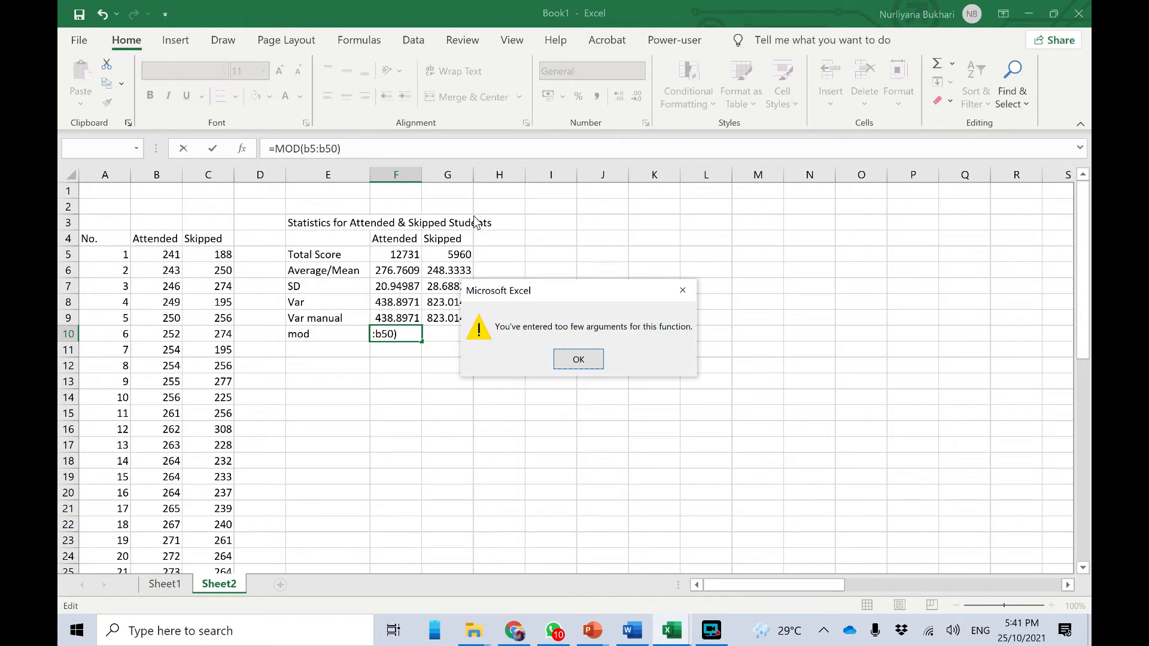
click(594, 361)
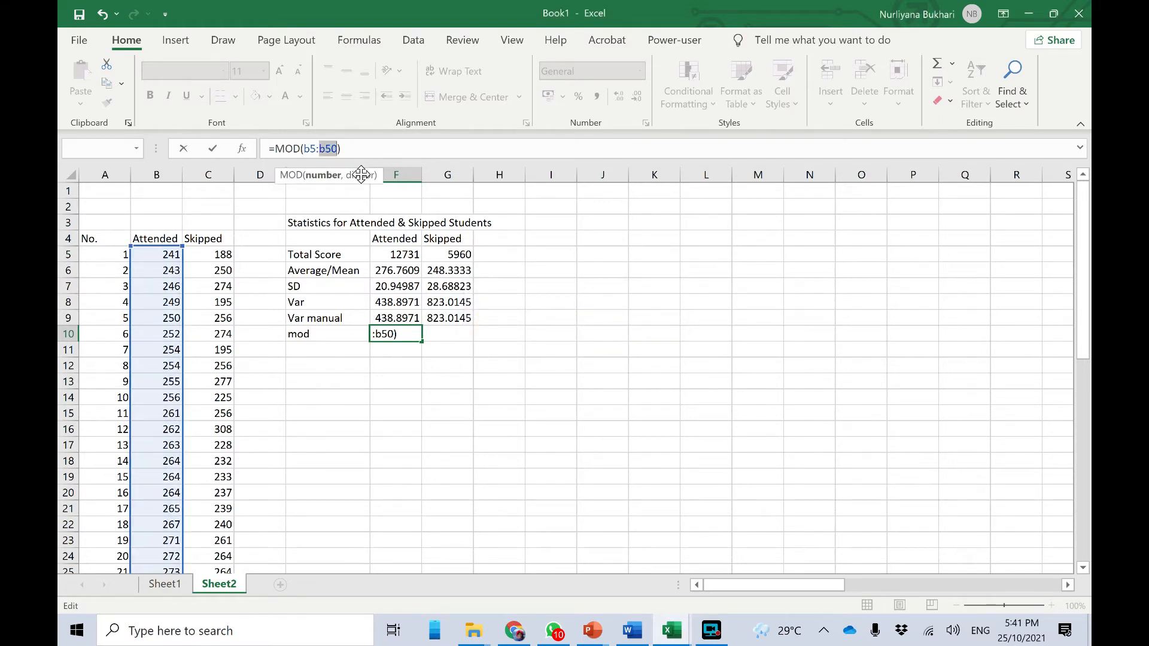
- Correct the function in F10 to MODE so the Attended formula is =MODE(b5:b50)
click(297, 149)
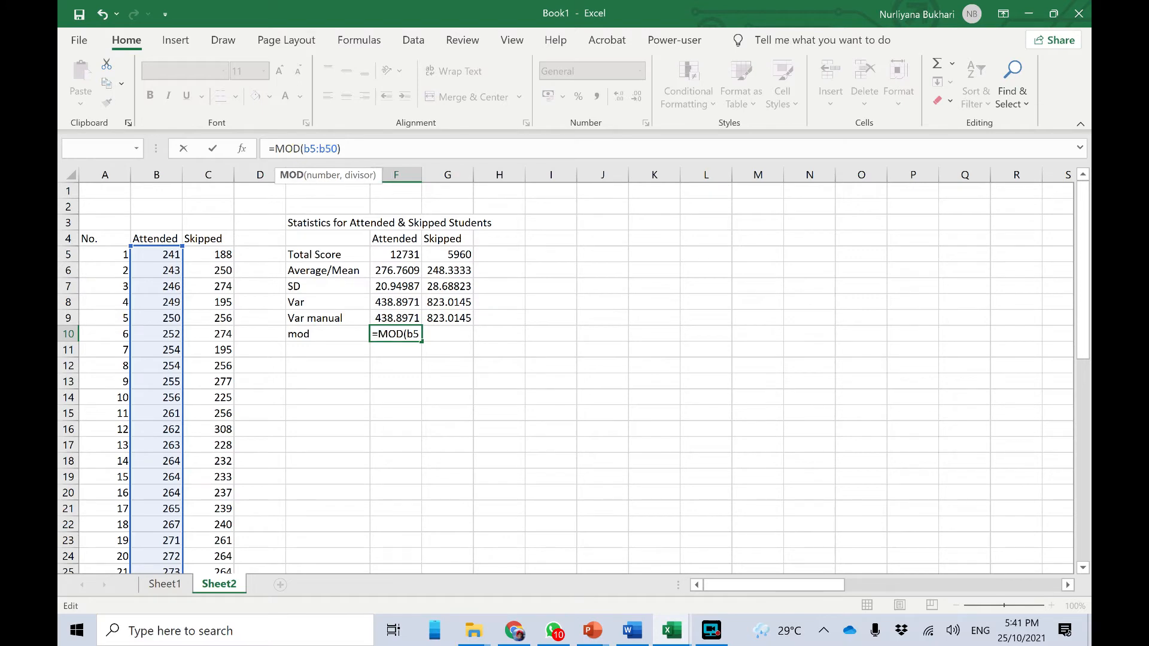
text(e)
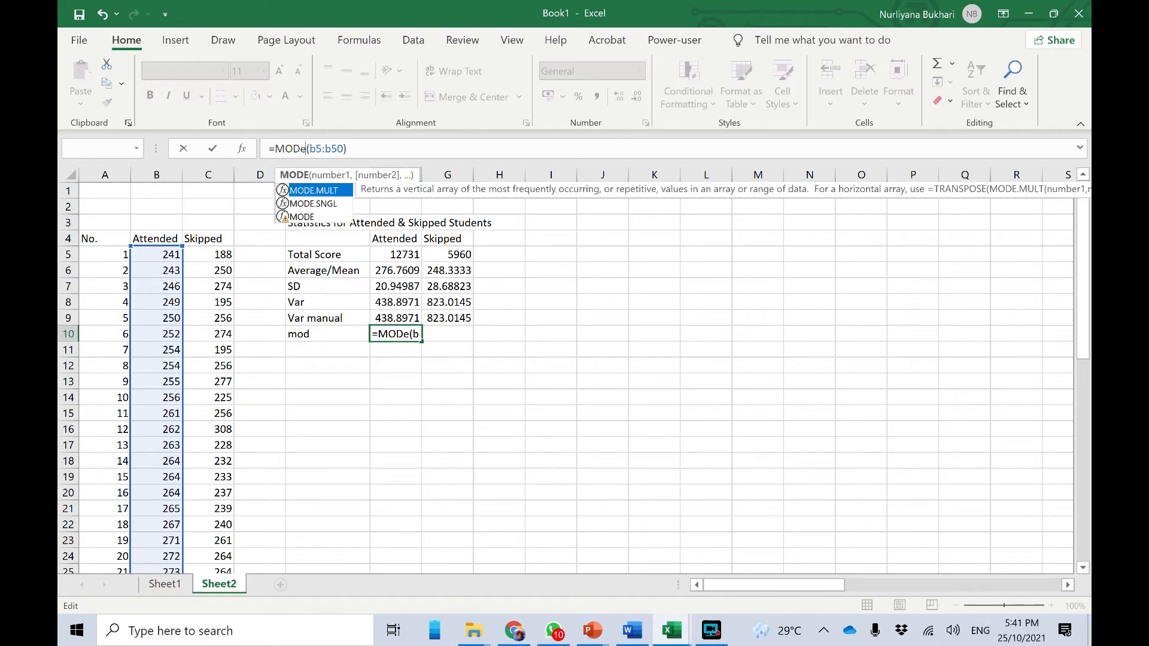
click(310, 217)
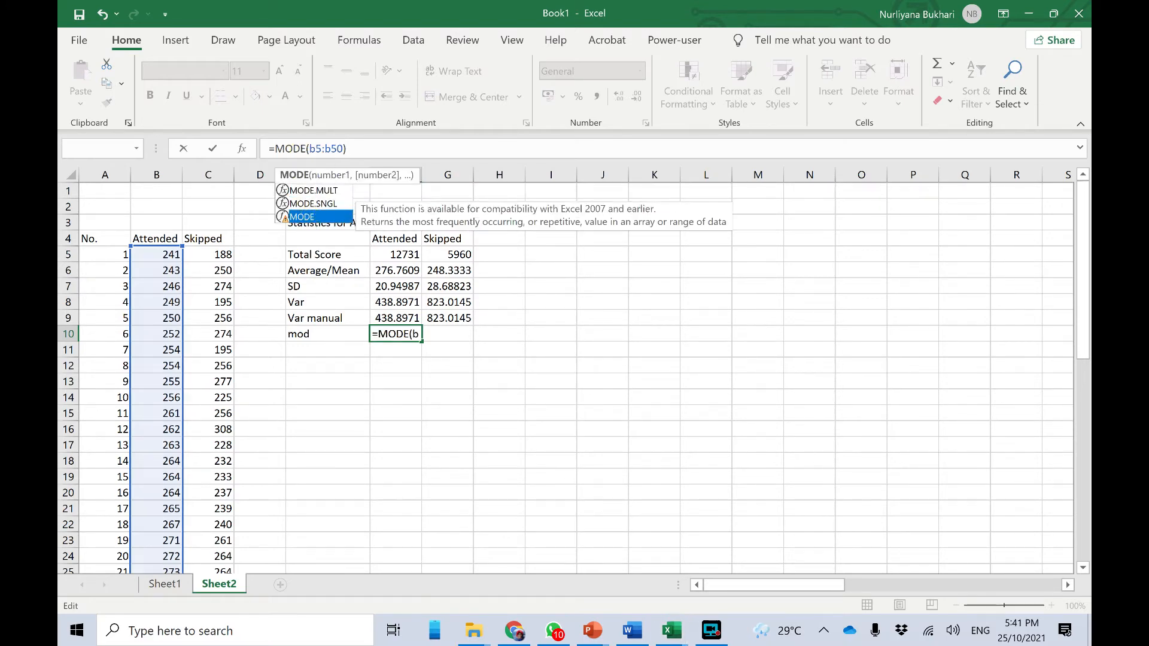
click(372, 148)
key(Return)
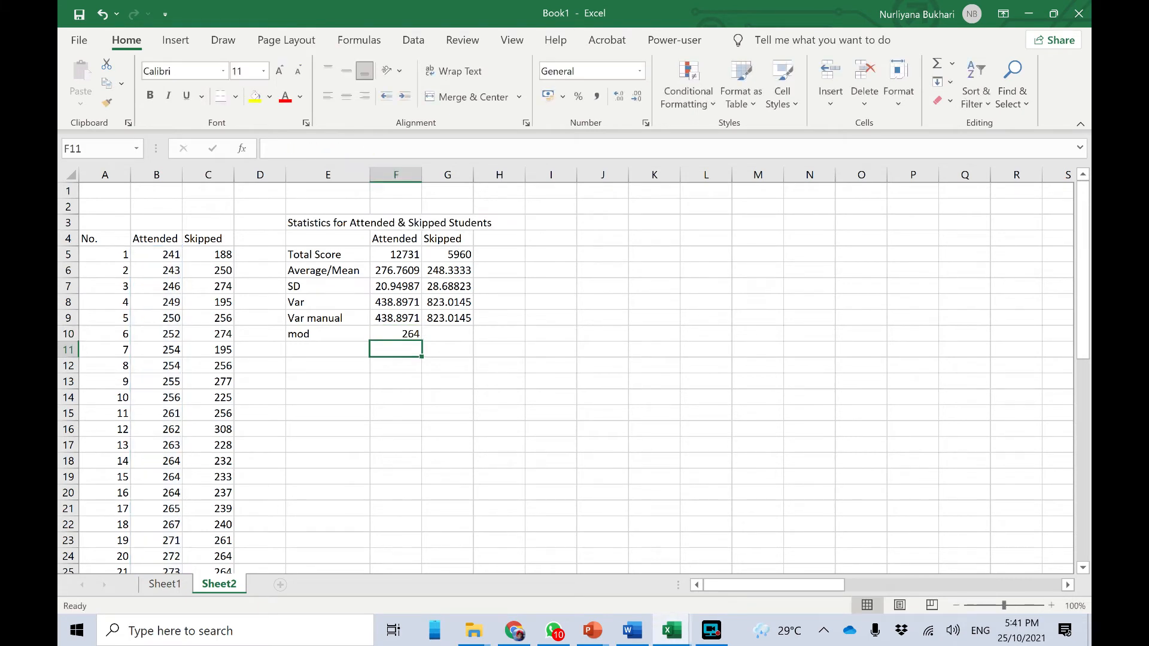
- Fill the mode formula from F10 across into G10 and limit its Skipped range to C5:C28
click(408, 335)
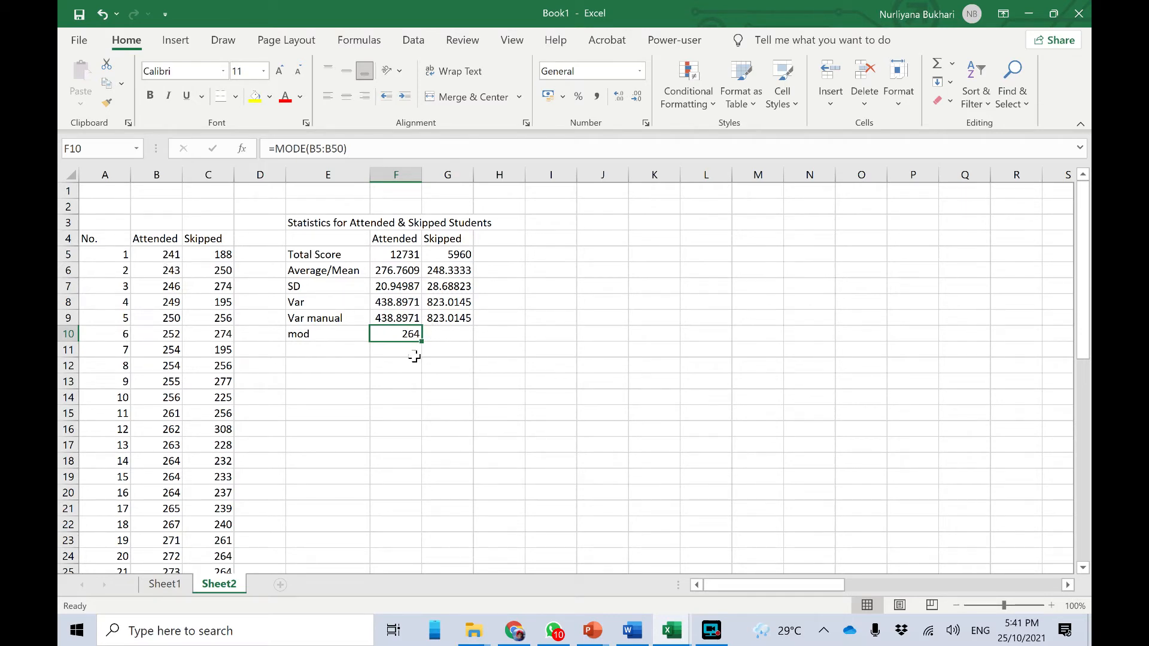
drag(425, 341, 457, 335)
click(457, 333)
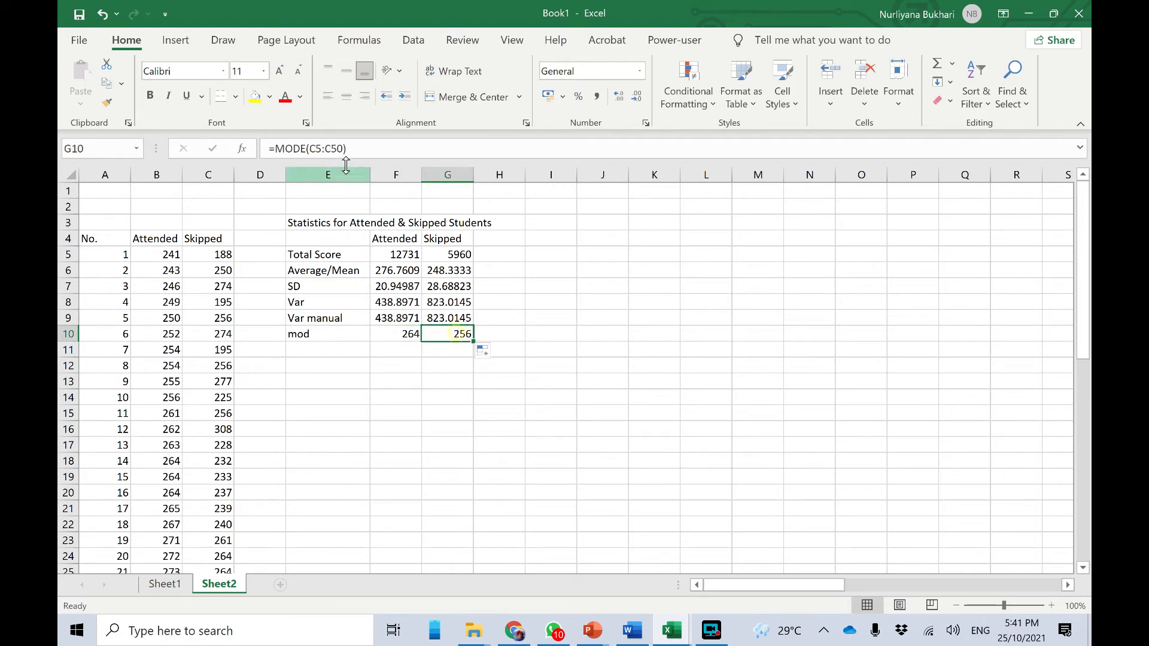
click(340, 150)
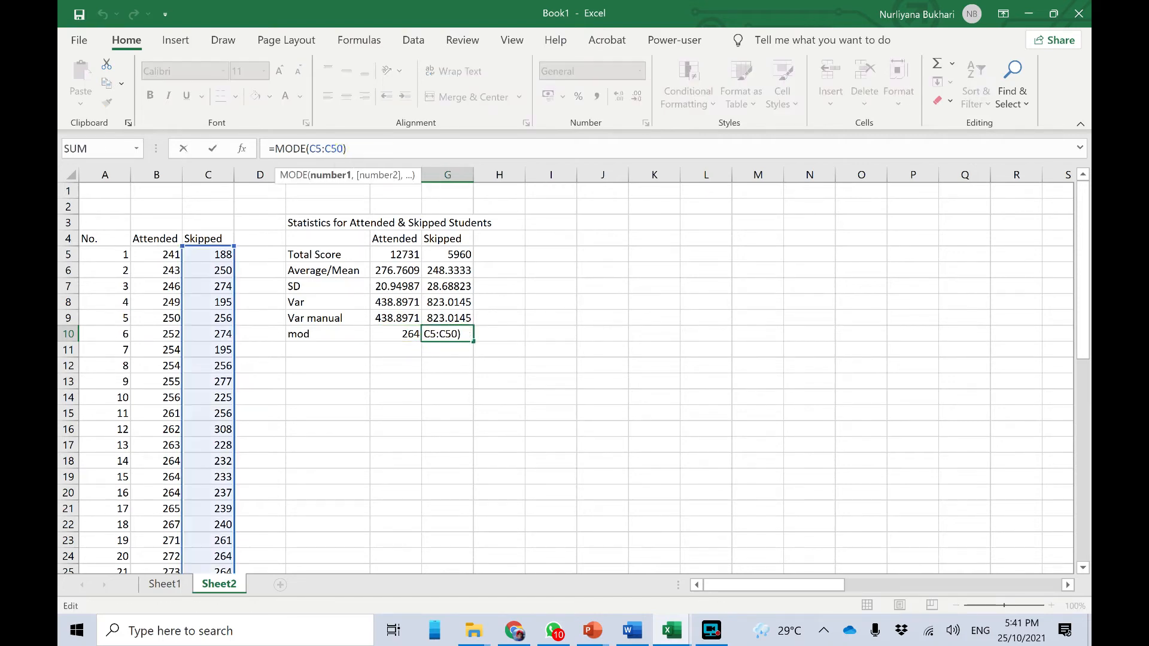
key(BackSpace)
key(BackSpace)
text(28)
key(Return)
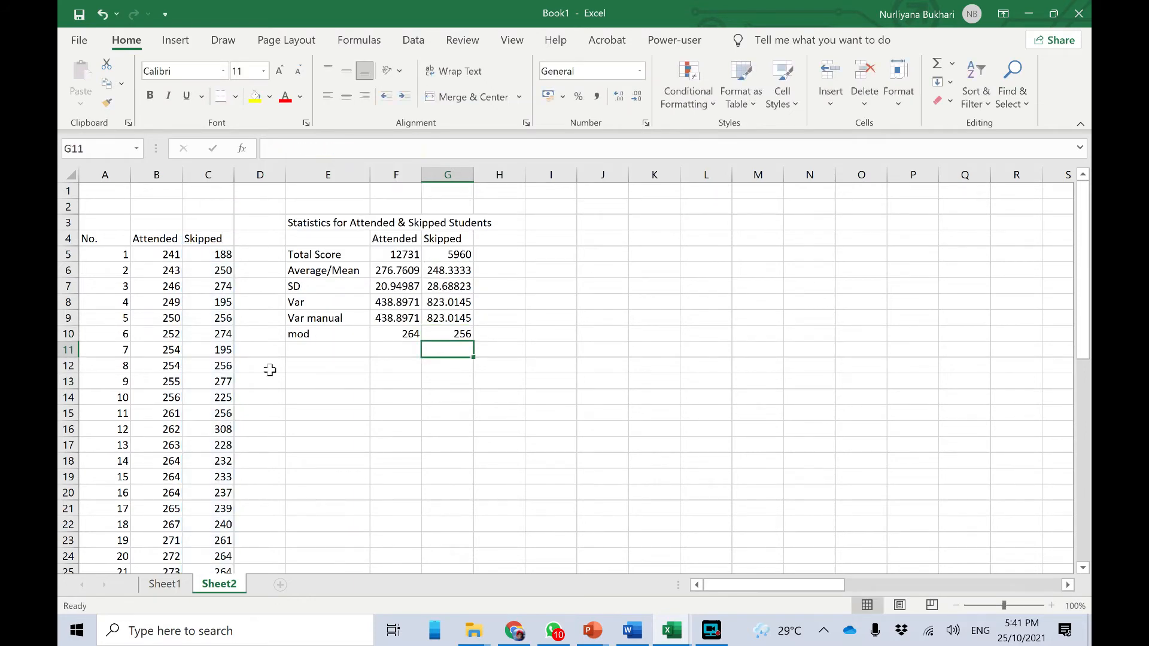
- Label row 11 "med" in E11 and calculate the Attended median in F11 with =MEDIAN(b5:b50)
click(308, 348)
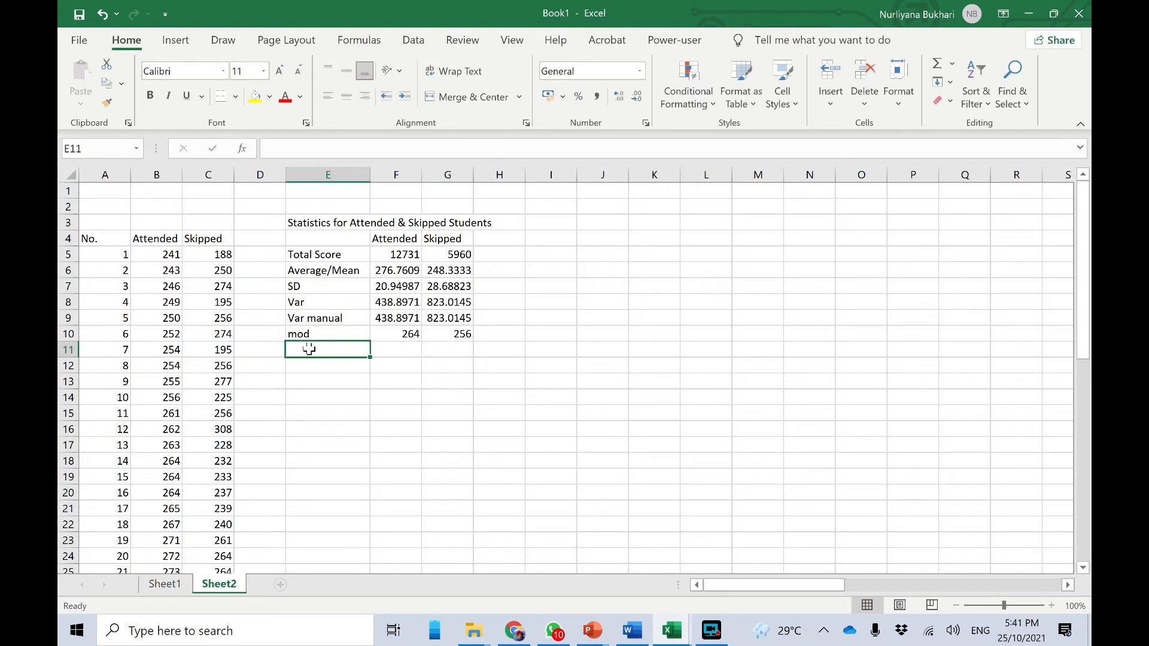
text(med)
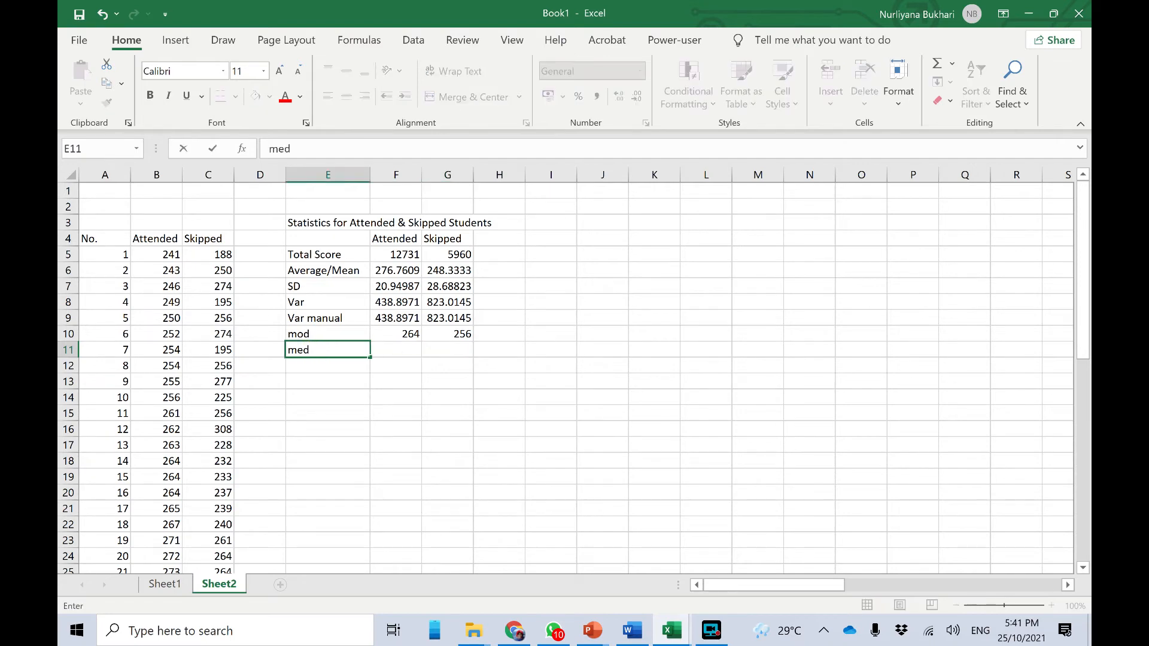
click(411, 352)
text(=)
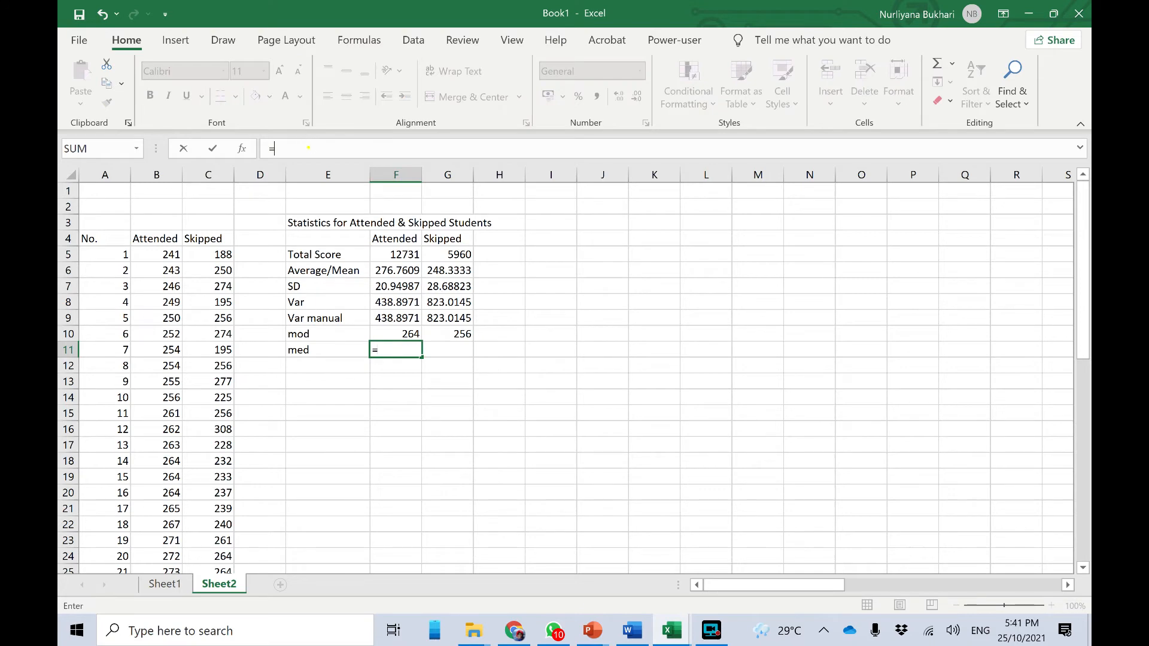
text(med)
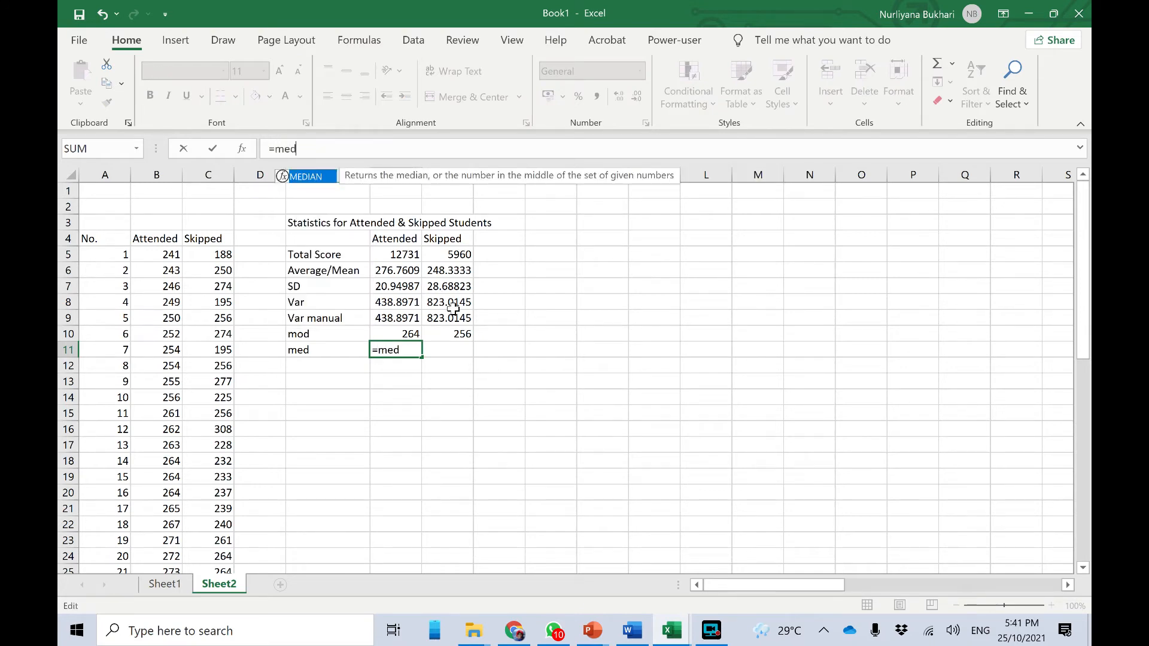
double_click(323, 177)
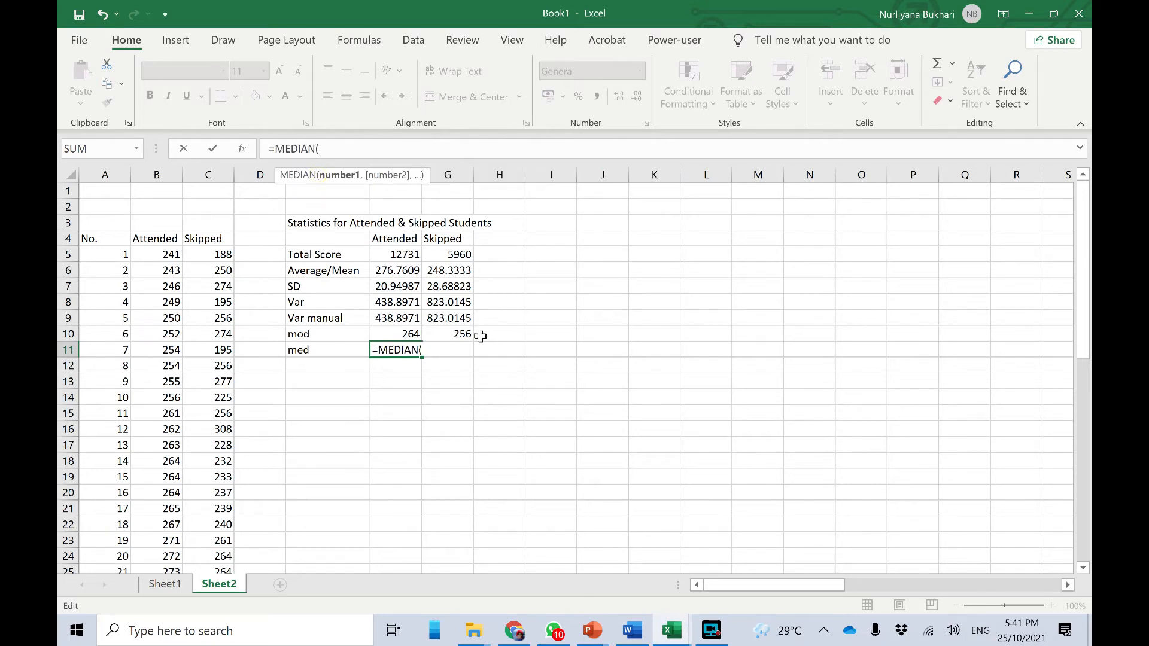
text(b5:b4)
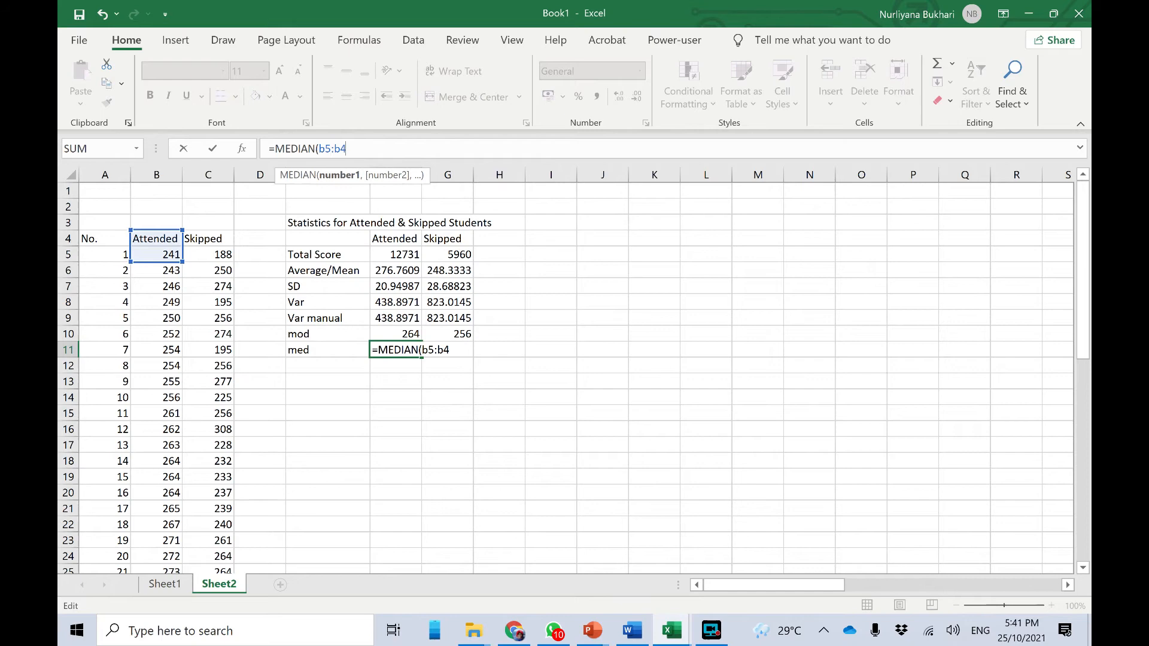
key(BackSpace)
text(5:b5)
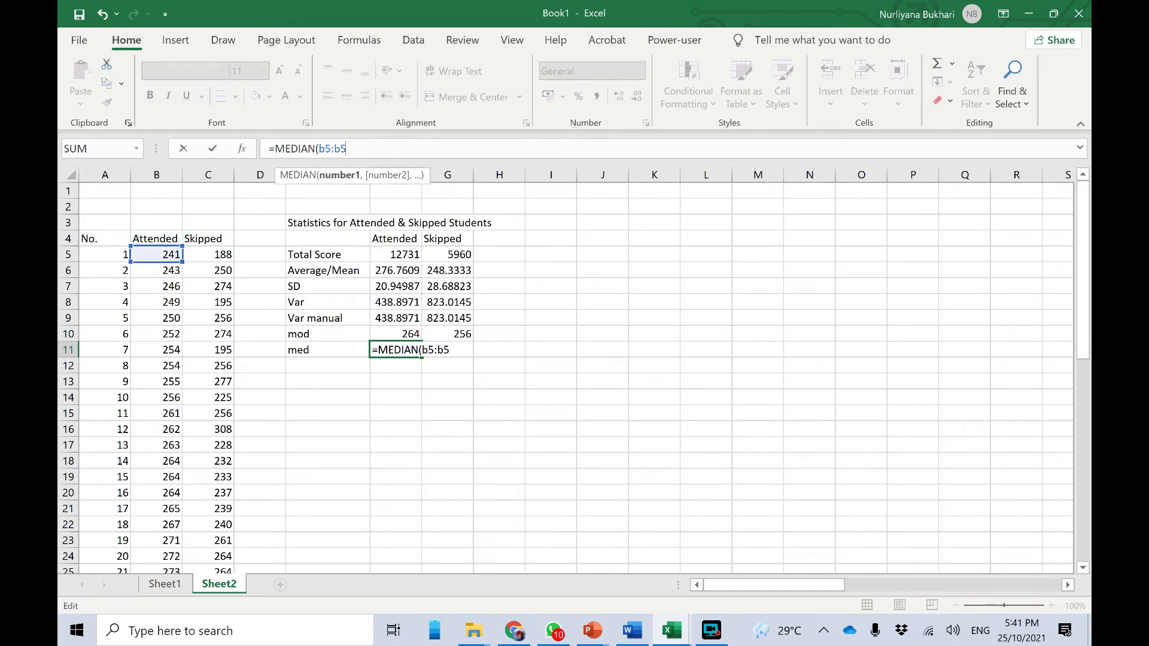
text(0))
key(Return)
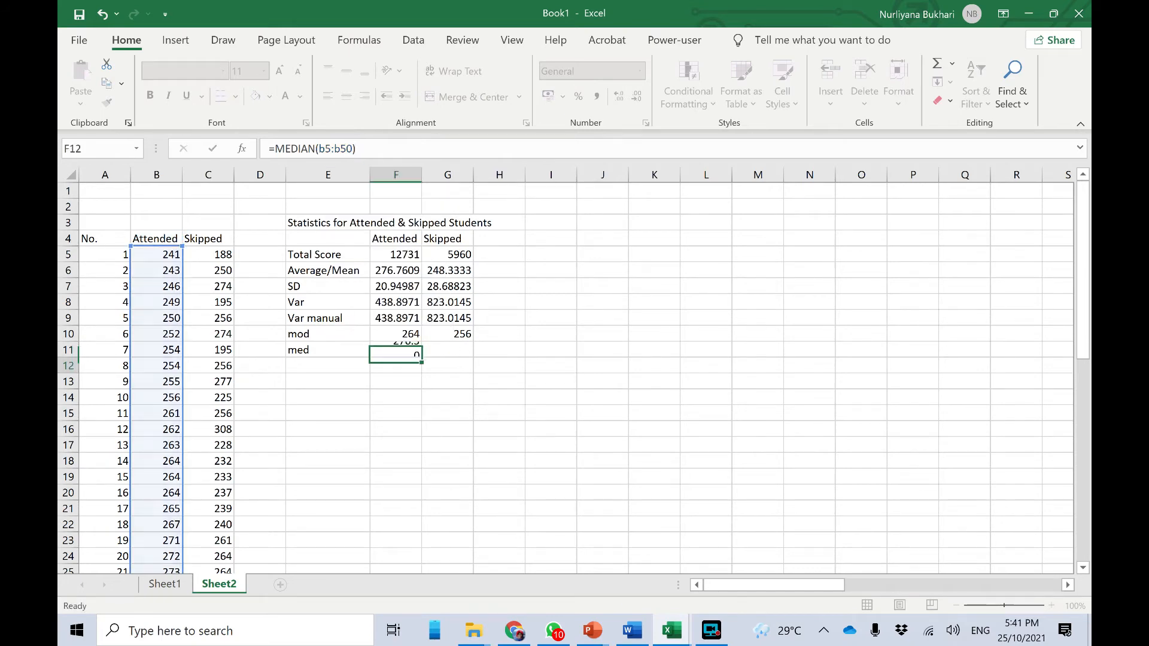
- Fill the median formula from F11 across into G11 and limit its Skipped range to C5:C28
click(398, 348)
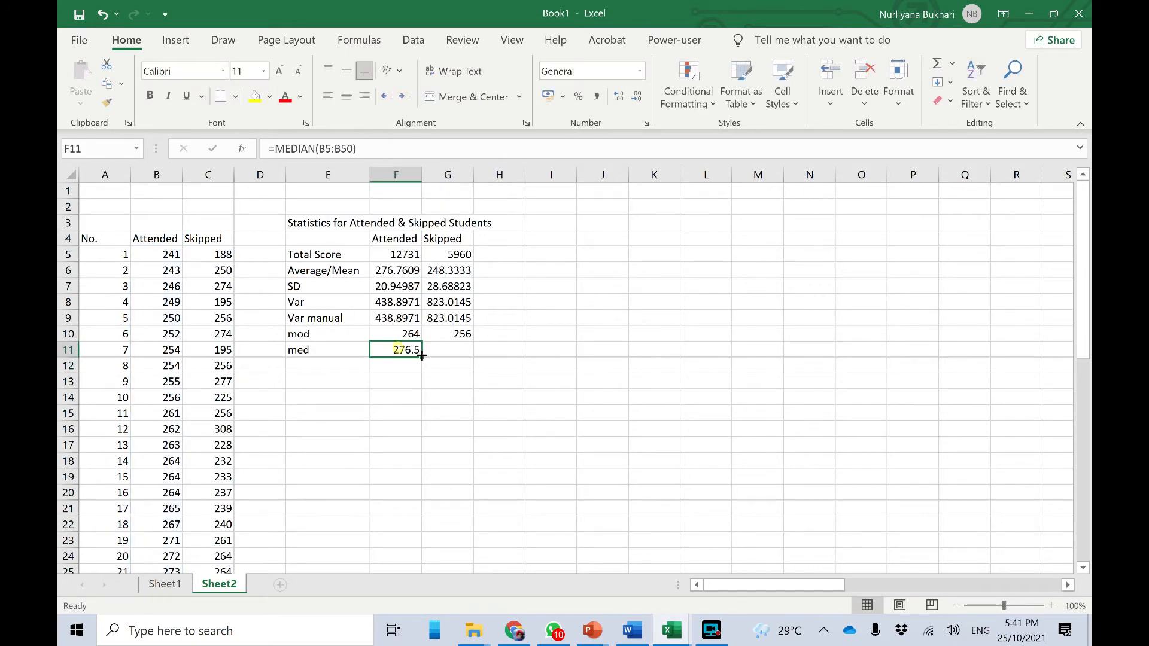
drag(430, 357, 467, 360)
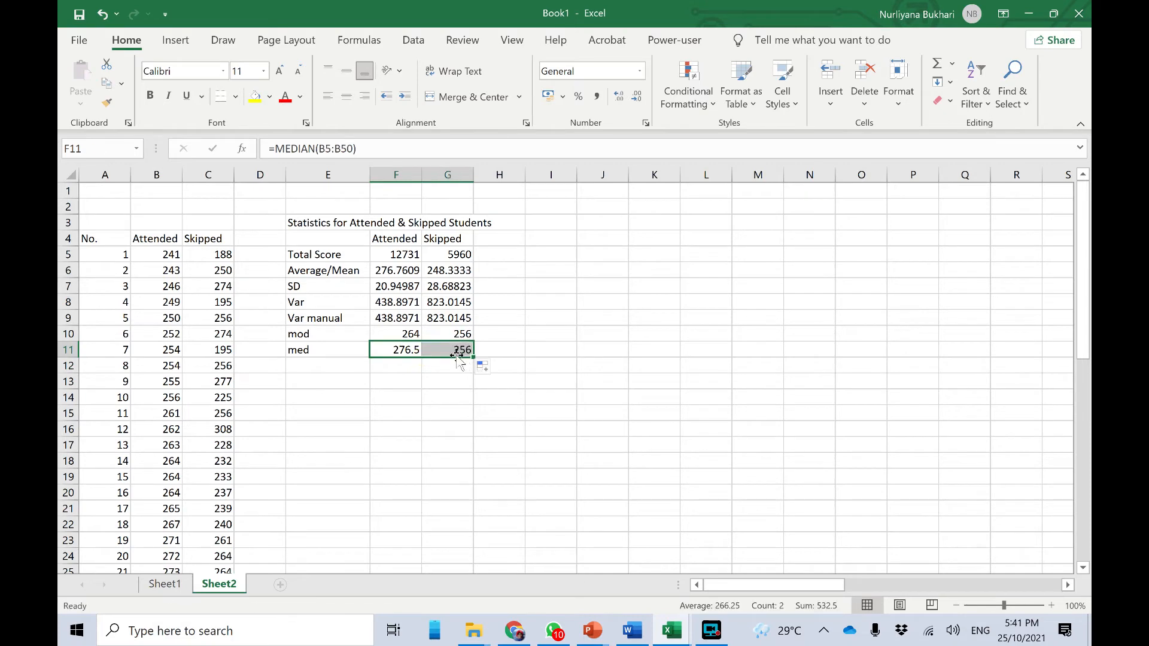
click(441, 350)
click(372, 146)
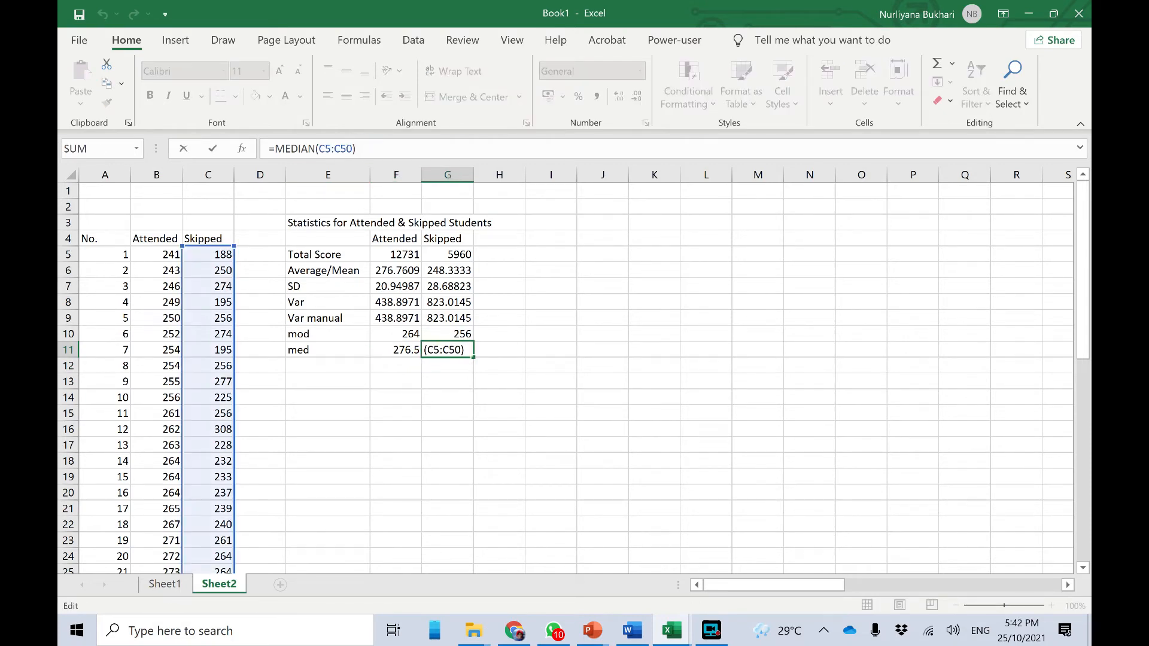
key(Left)
key(BackSpace)
key(BackSpace)
text(2)
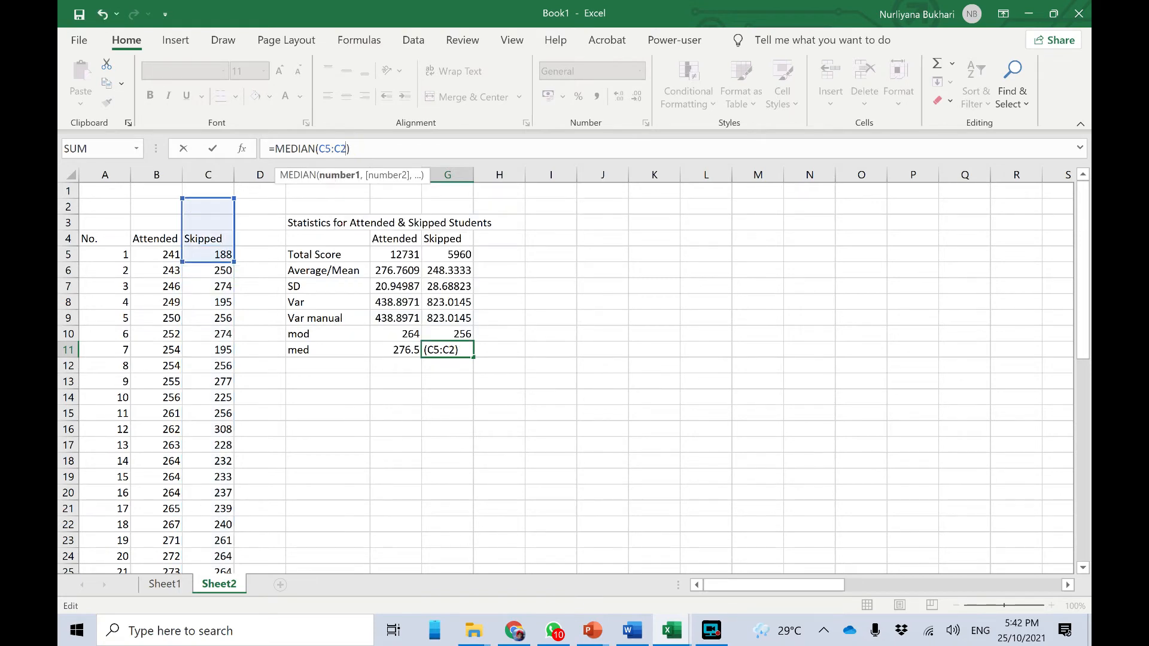
text(8)
key(Return)
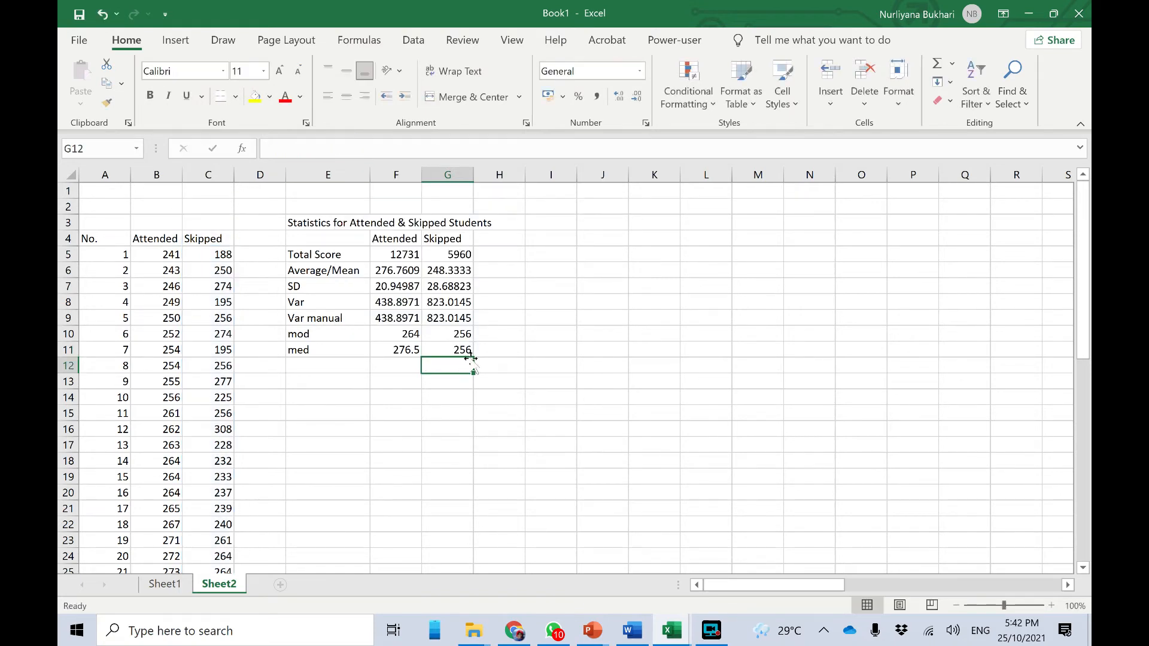
click(456, 352)
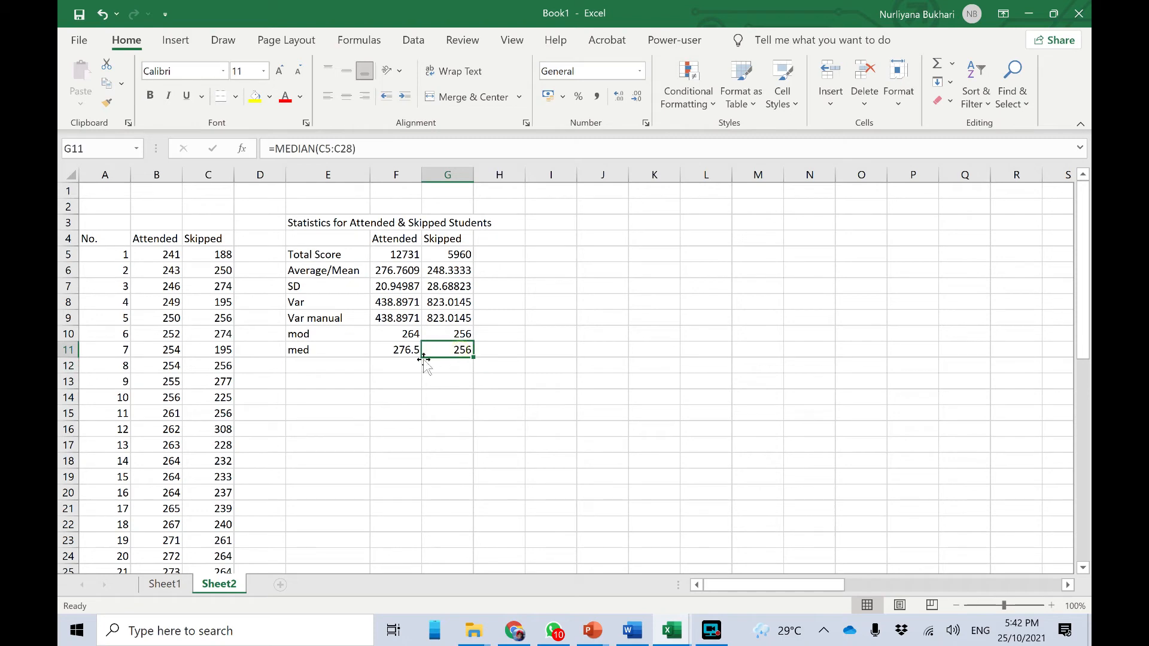
- Sort the grade data by the Attended column from smallest to largest
click(169, 256)
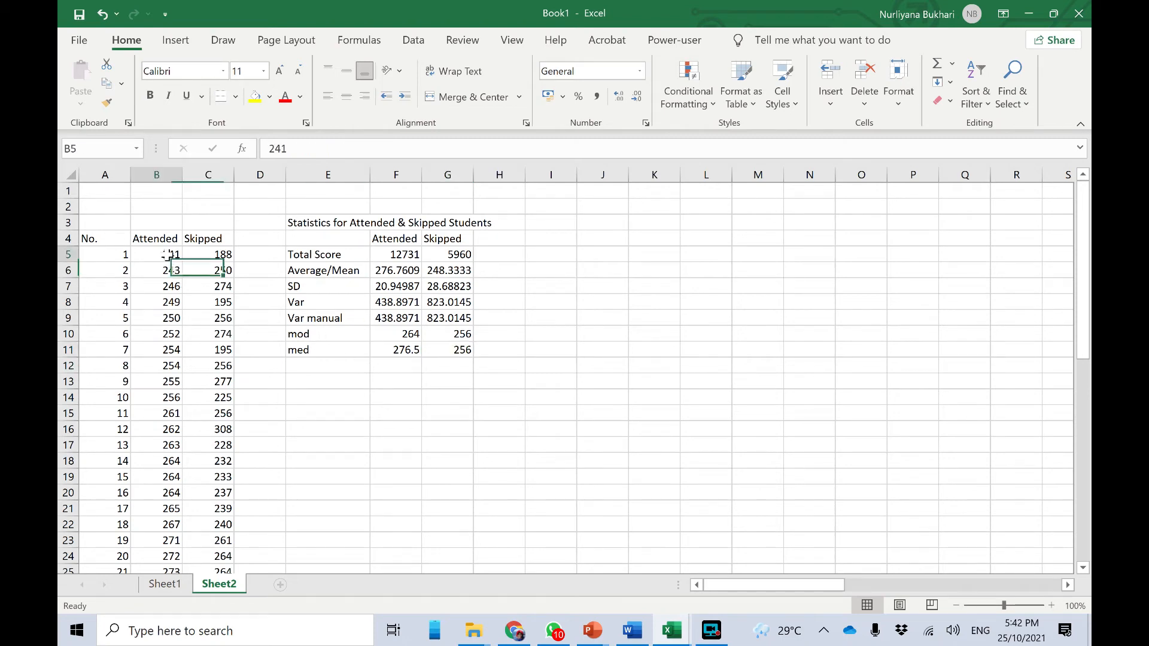
right_click(168, 256)
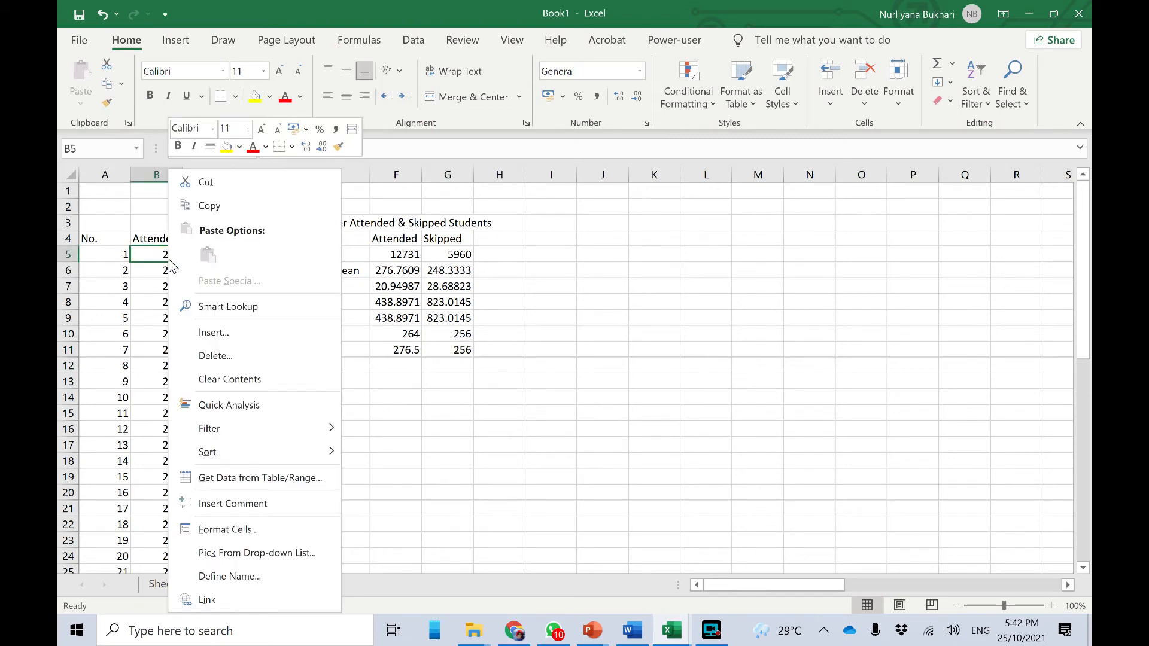
mouse_move(209, 456)
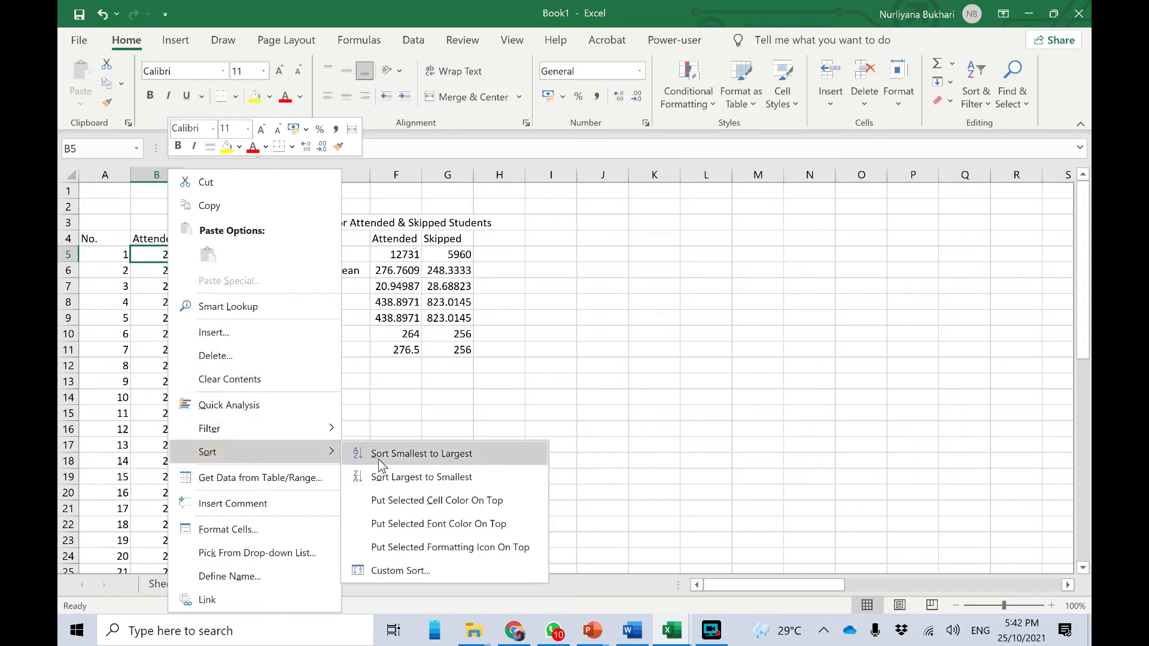
click(387, 454)
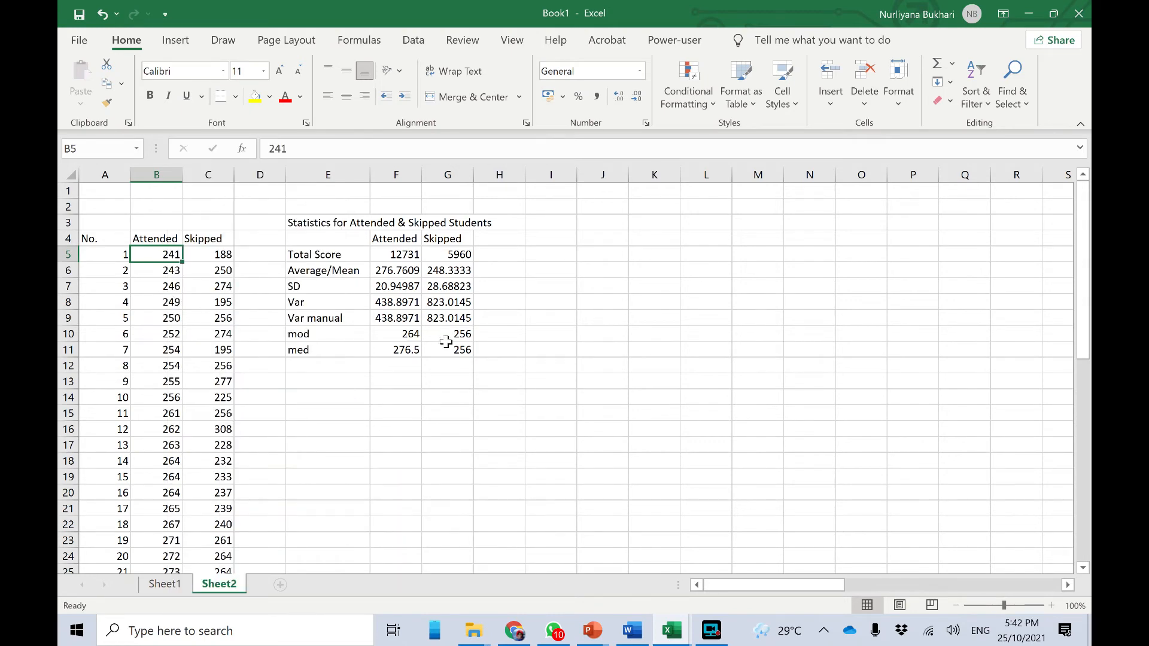
- Compare the Attended mode in F10 with the repeated grades in B18:B20 and their neighbouring values
click(410, 336)
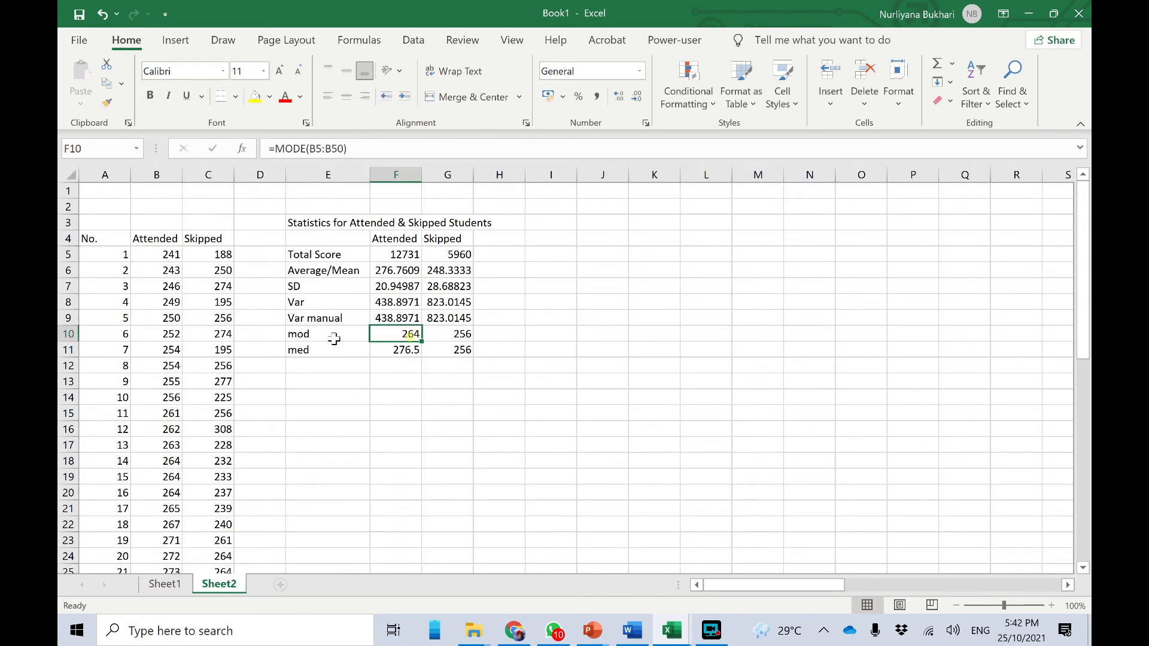
click(169, 461)
drag(160, 463, 162, 498)
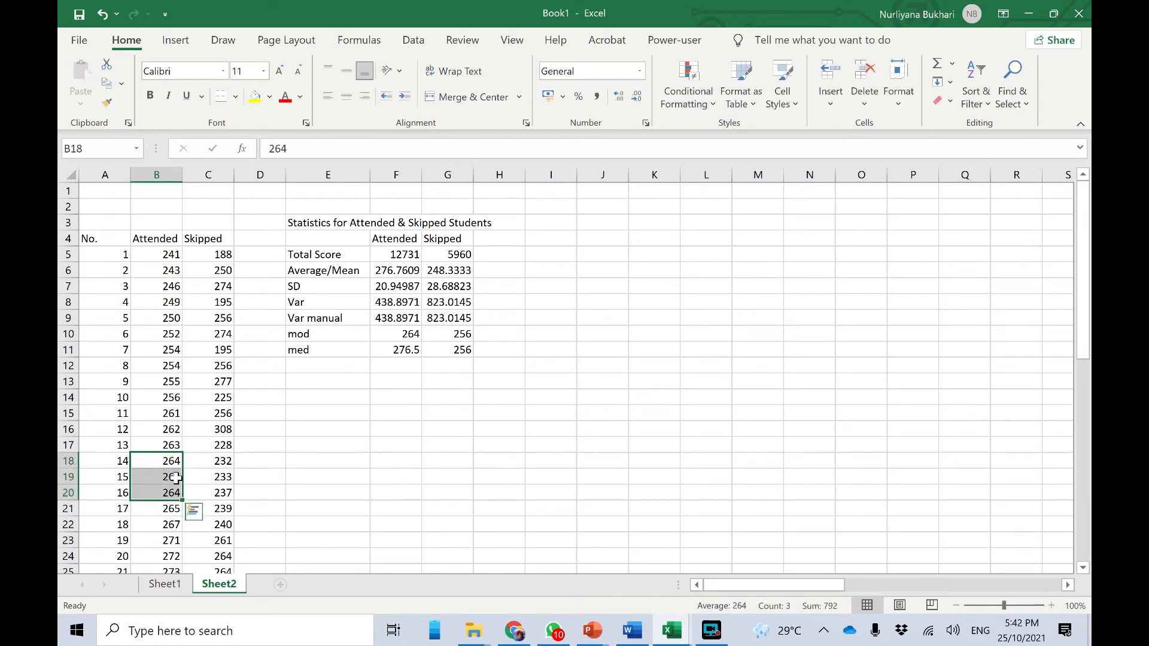
click(166, 511)
click(169, 445)
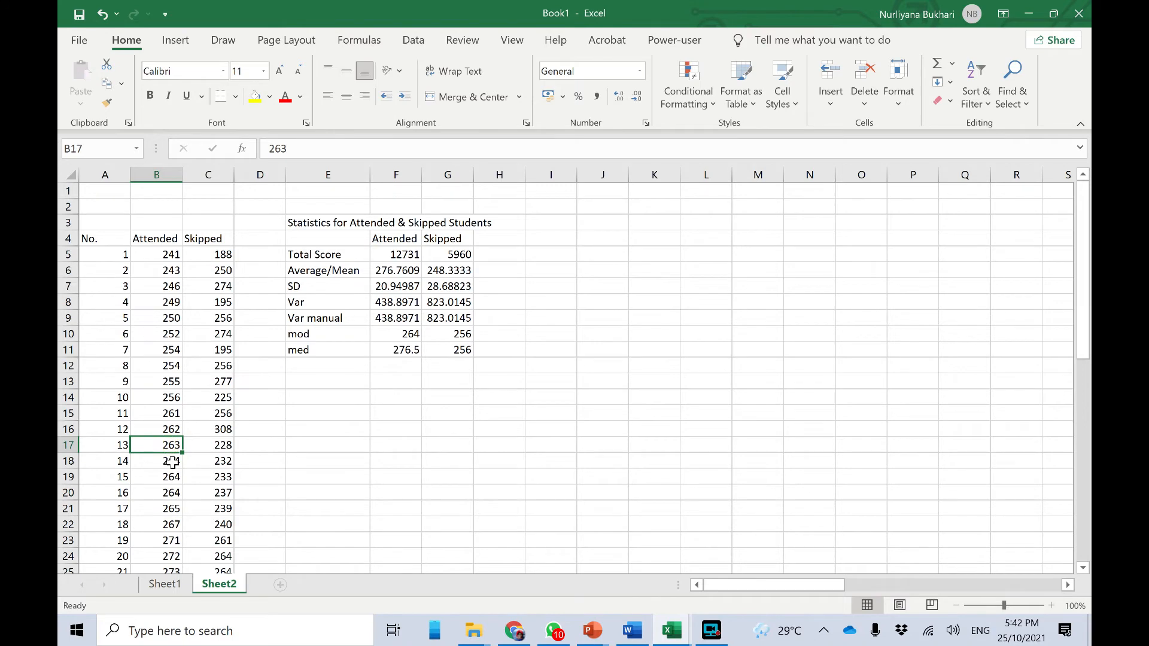
drag(170, 463, 166, 494)
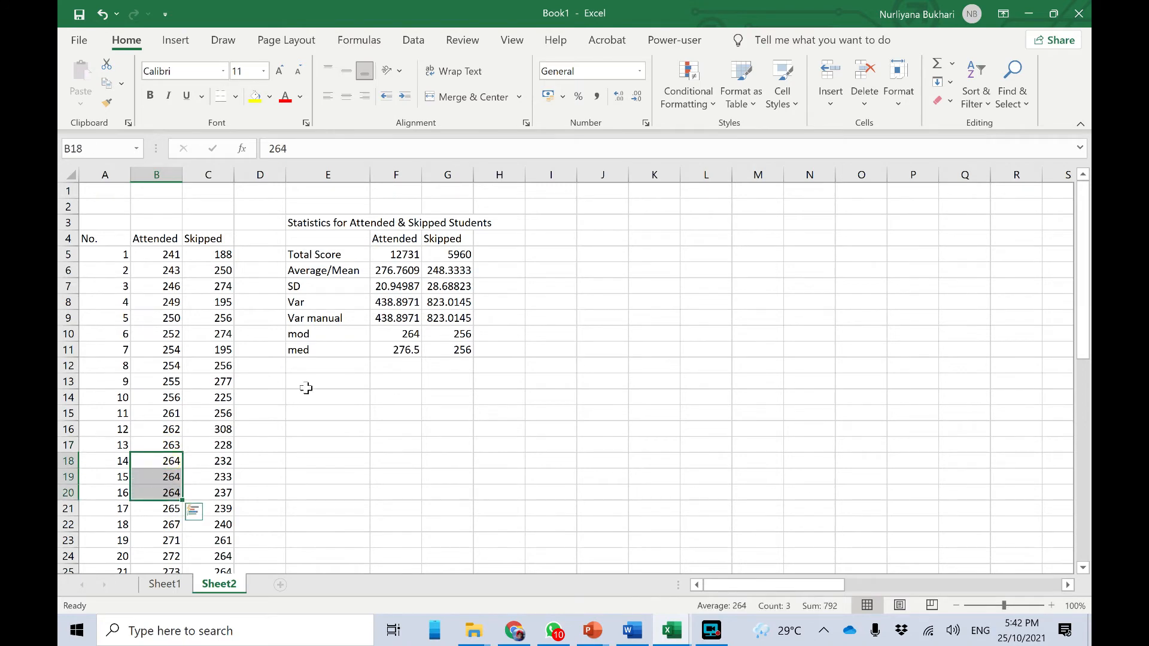
- Sort the grade data by the Skipped column from smallest to largest and check the reordered list down to its end
click(467, 338)
scroll(235, 455, down, 3)
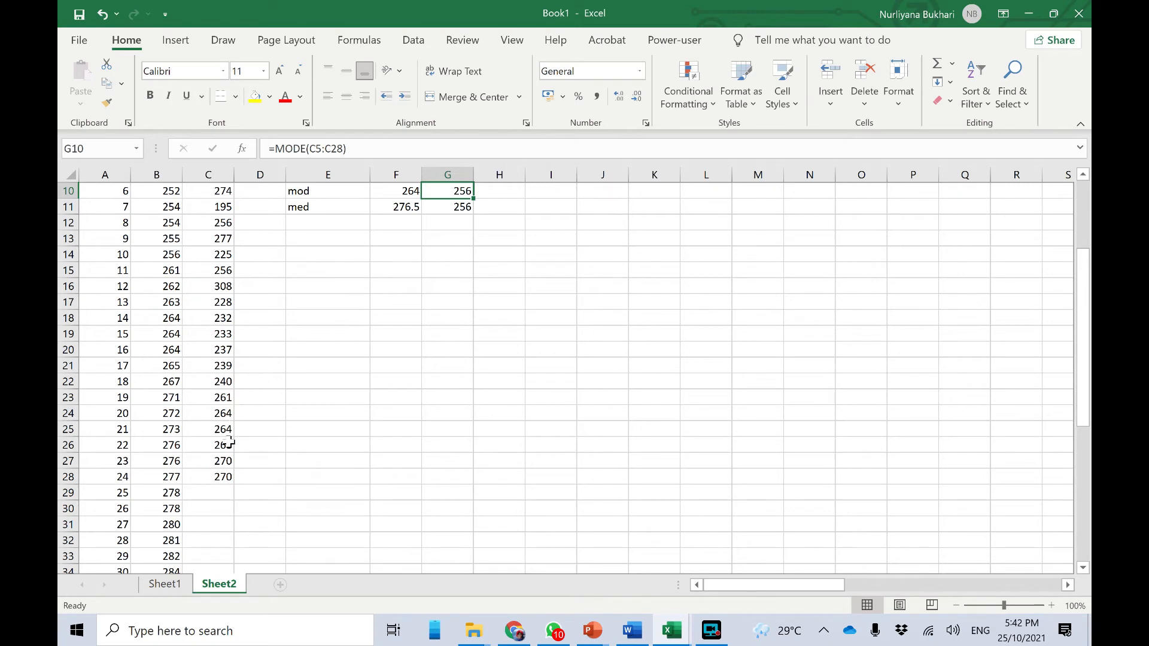
scroll(230, 437, up, 2)
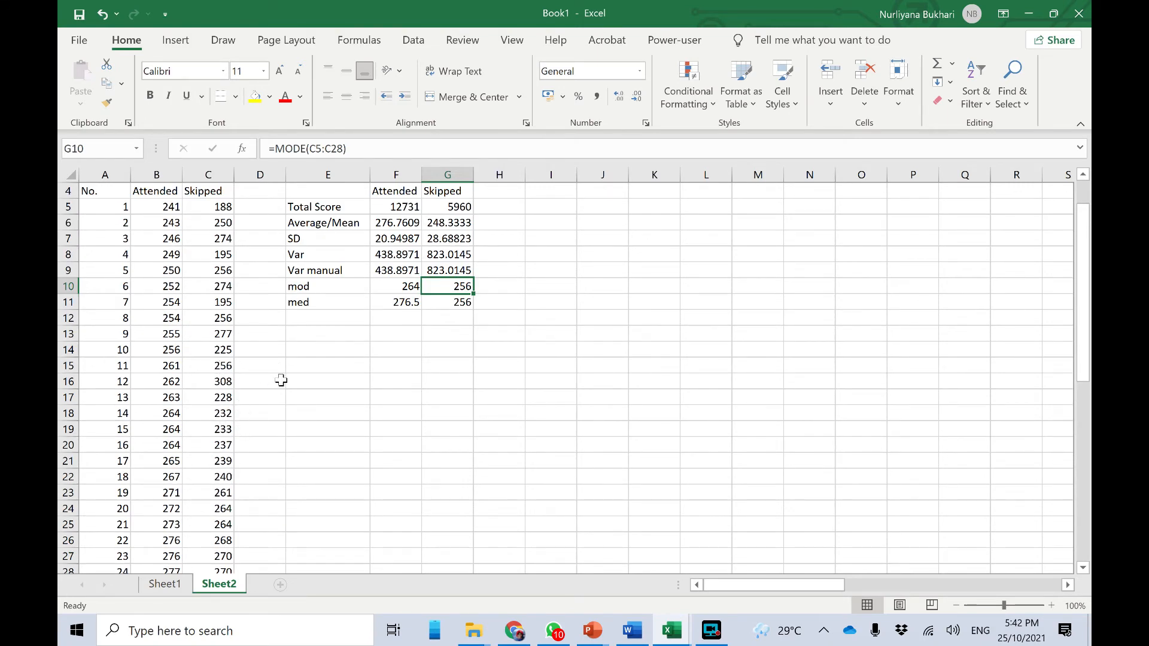
scroll(225, 278, up, 1)
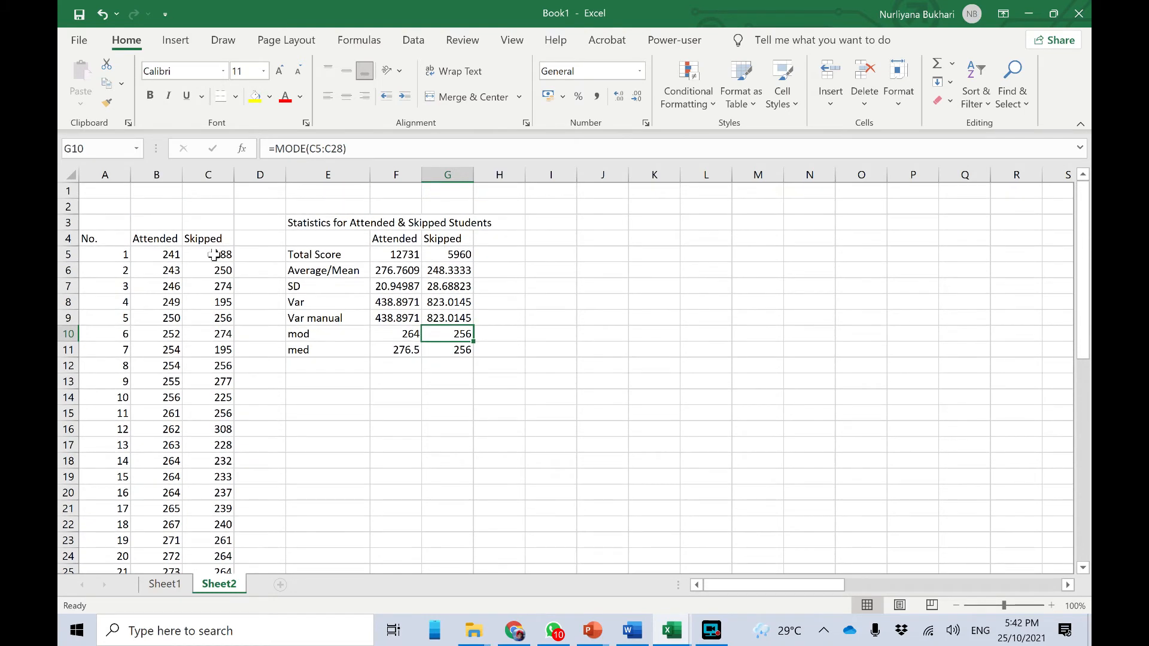
click(214, 255)
right_click(213, 254)
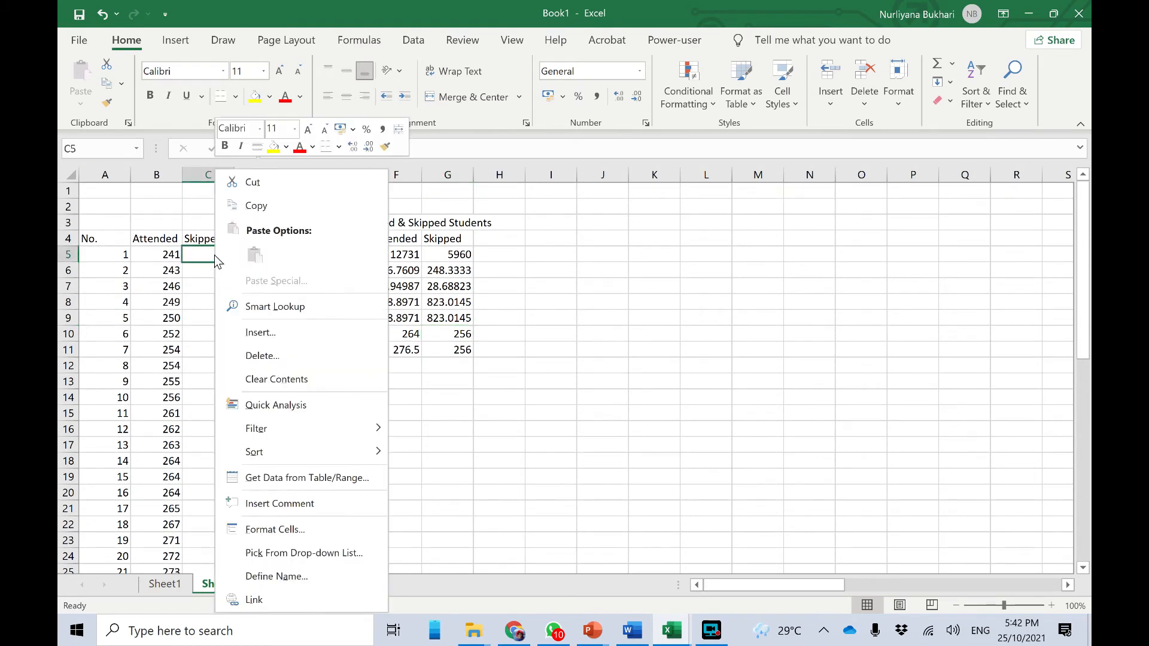
mouse_move(267, 449)
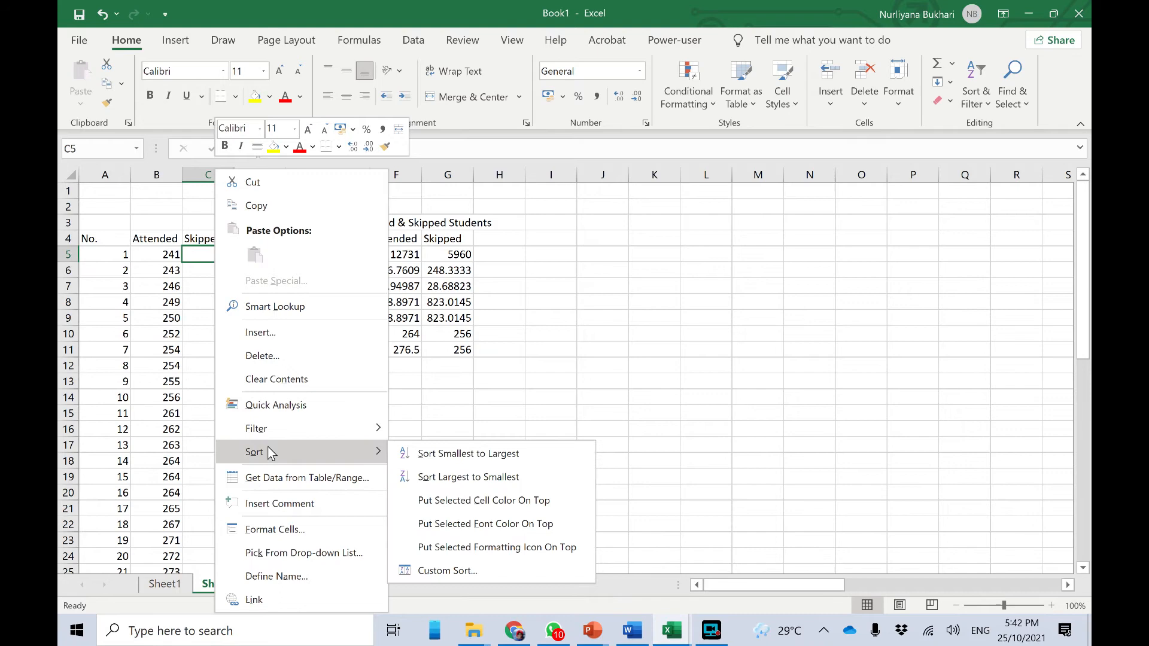
click(427, 459)
scroll(222, 384, down, 6)
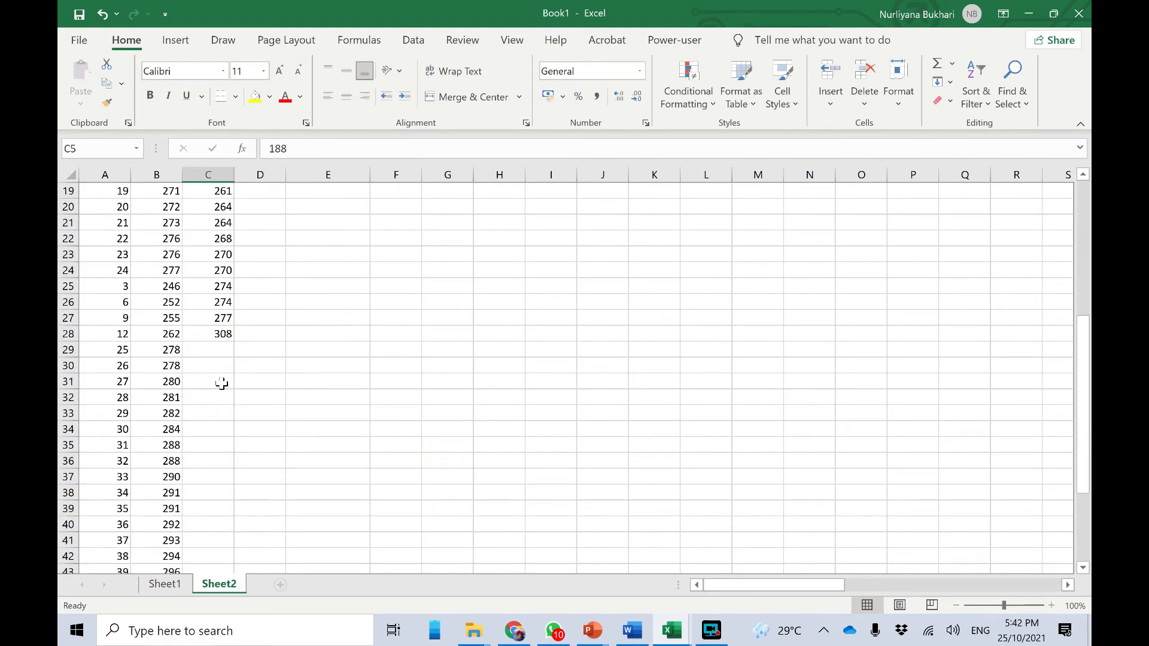
scroll(222, 383, down, 5)
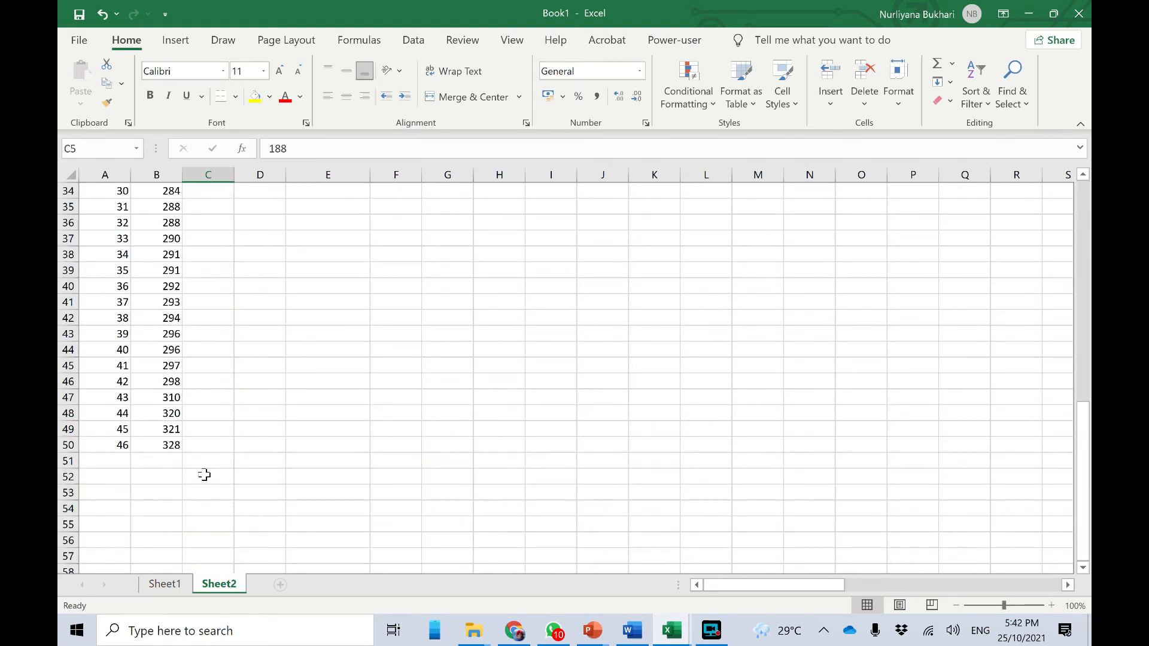
scroll(203, 467, up, 11)
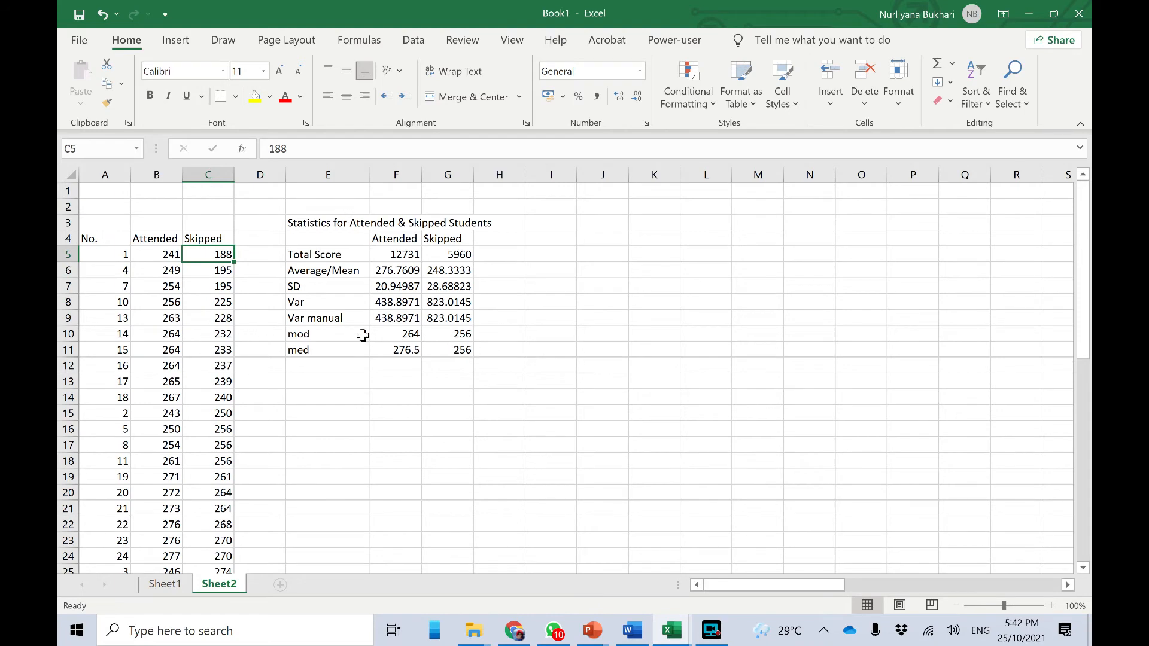
- Sort only the Skipped grades in C5:C28 from largest to smallest, continuing with the current selection
drag(220, 256, 224, 498)
scroll(206, 538, down, 5)
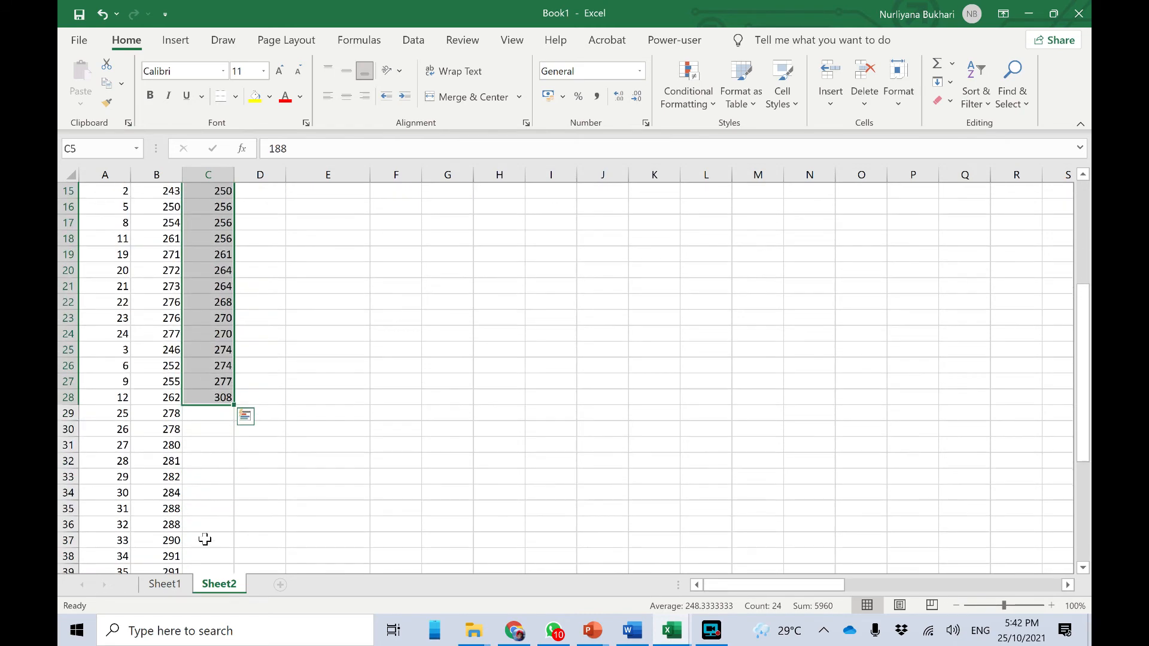
scroll(207, 521, up, 1)
scroll(218, 479, up, 7)
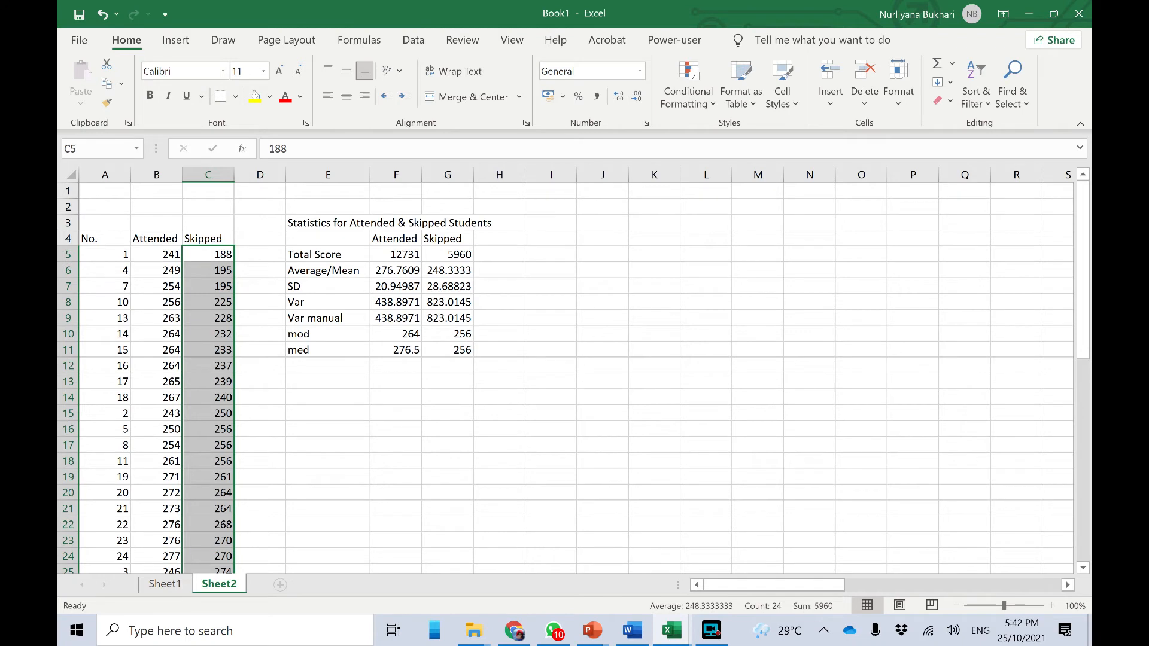
right_click(211, 257)
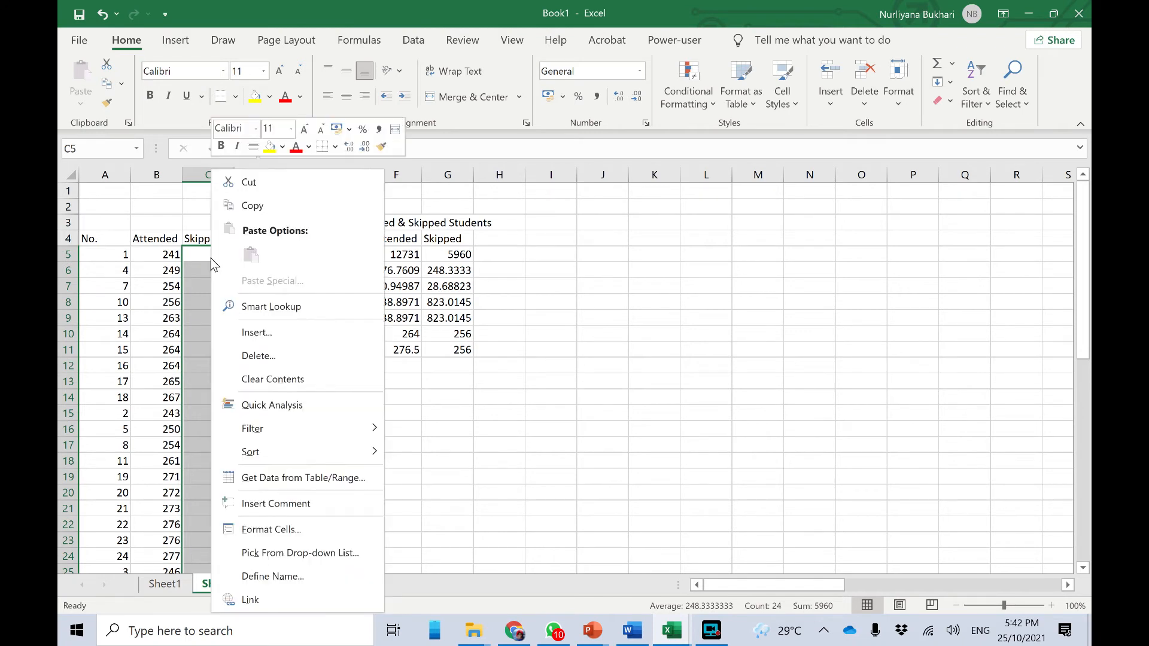
mouse_move(302, 451)
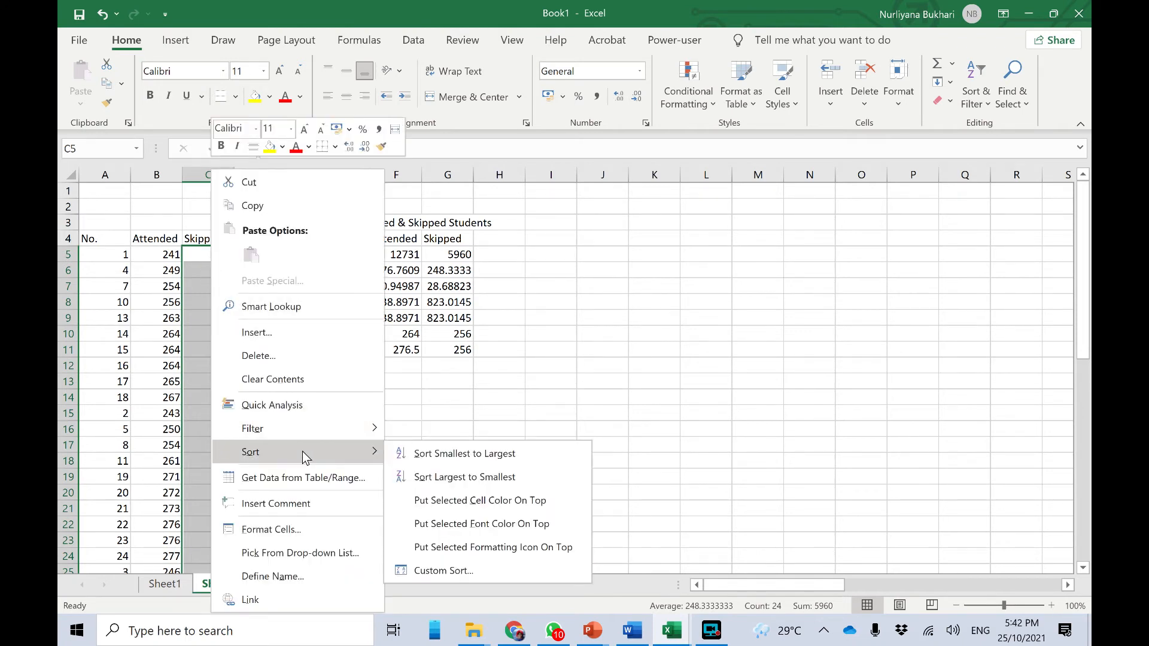
click(482, 482)
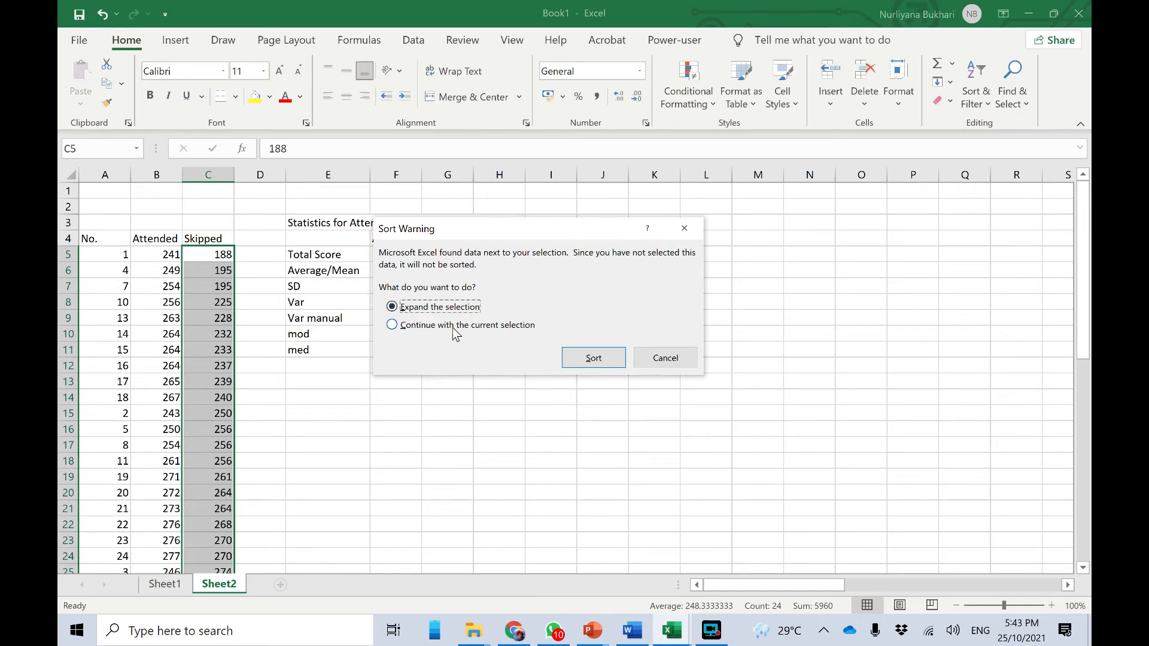
click(418, 326)
click(588, 364)
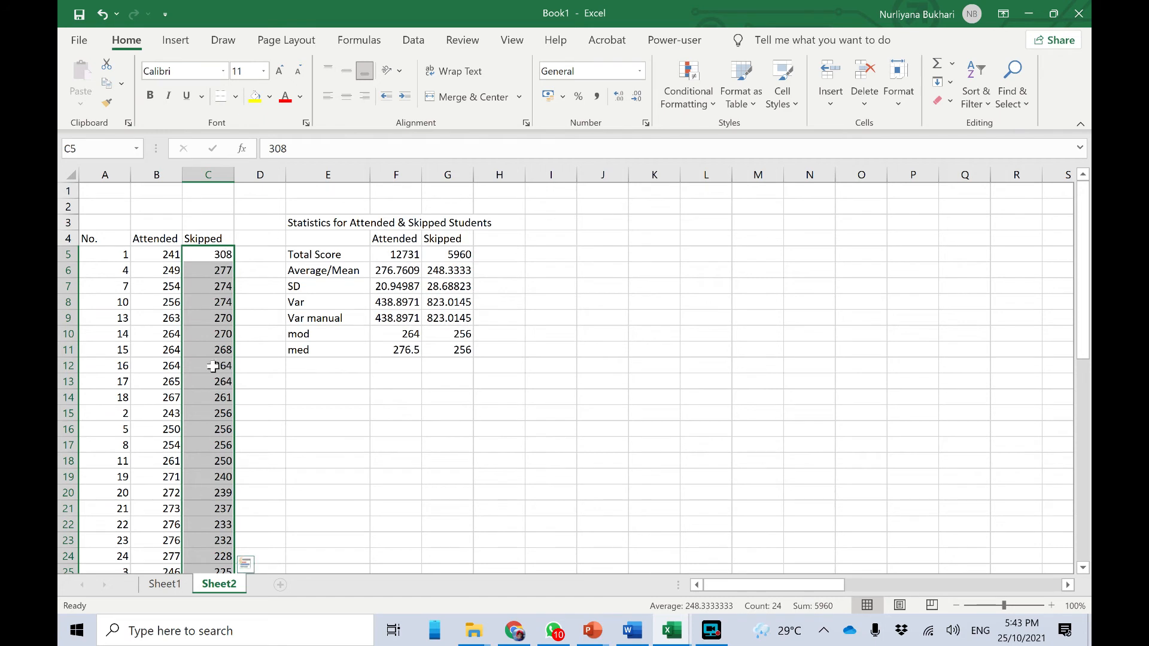
- Sort only the Skipped grades in C5:C28 from smallest to largest, continuing with the current selection
right_click(219, 253)
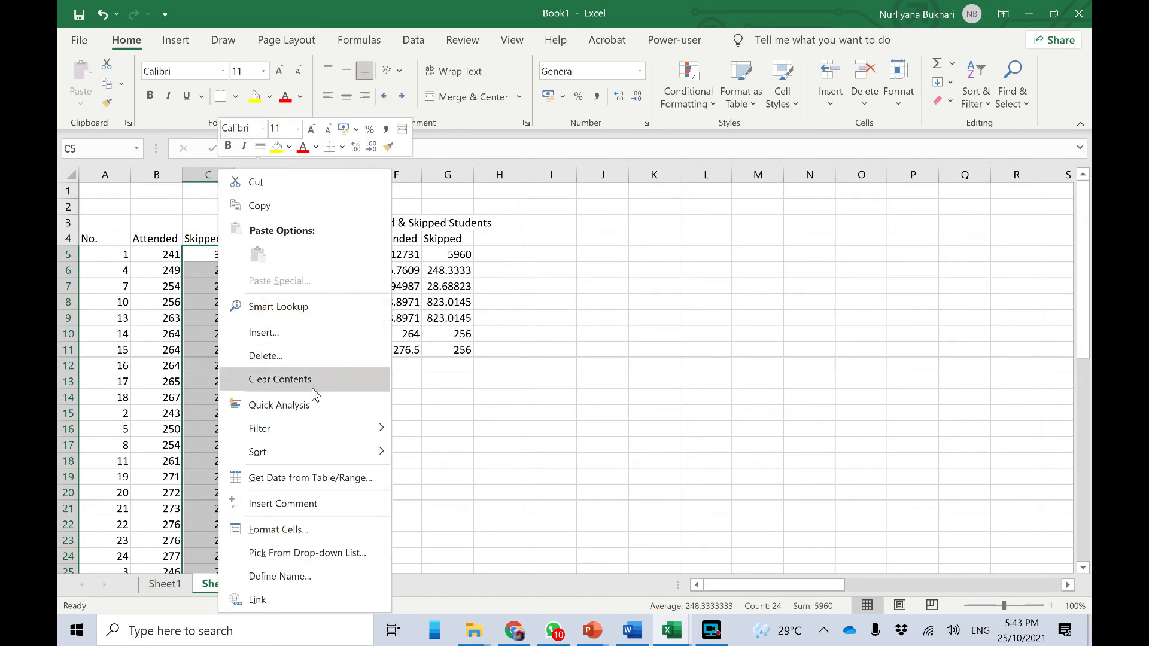
mouse_move(301, 451)
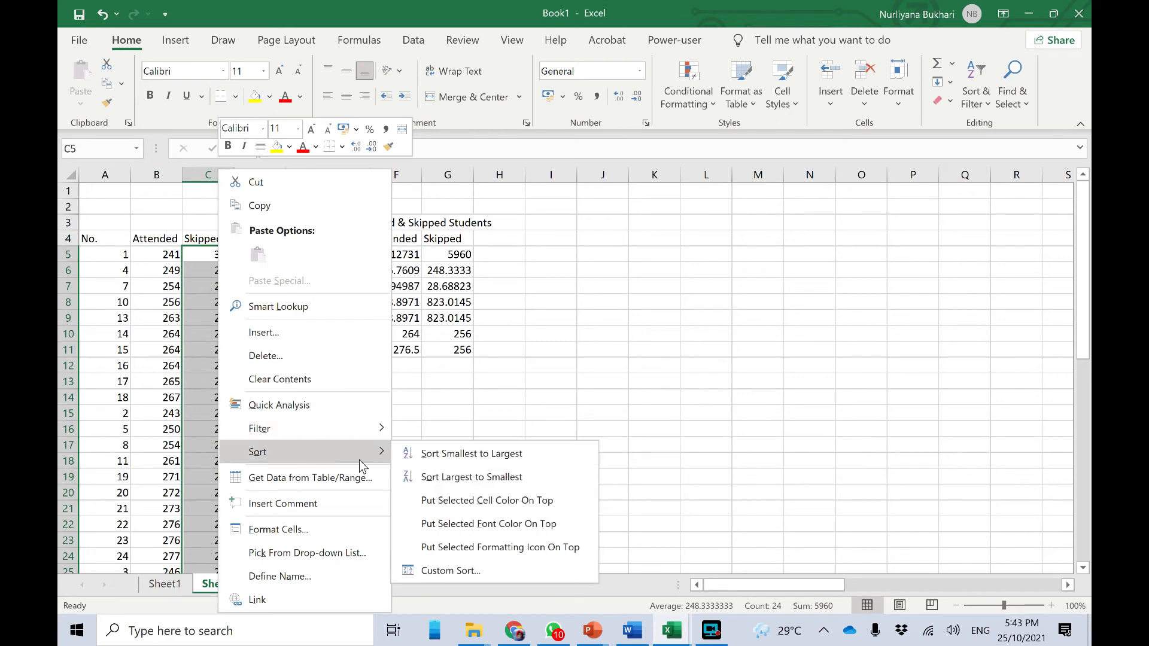
click(465, 457)
click(457, 326)
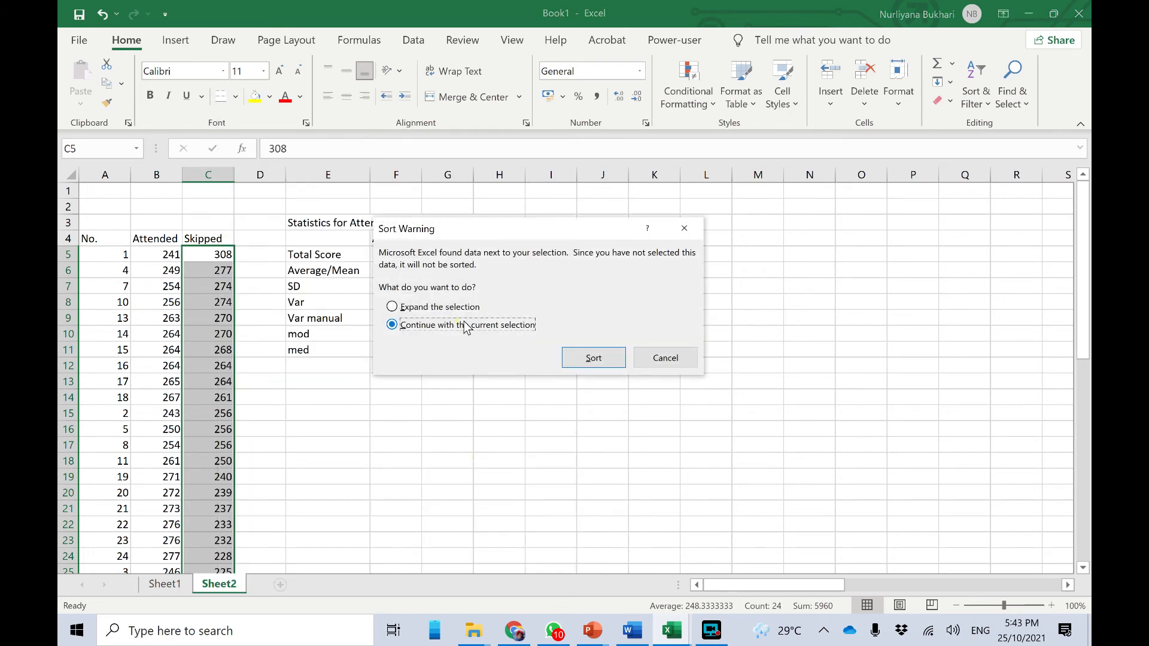
click(200, 253)
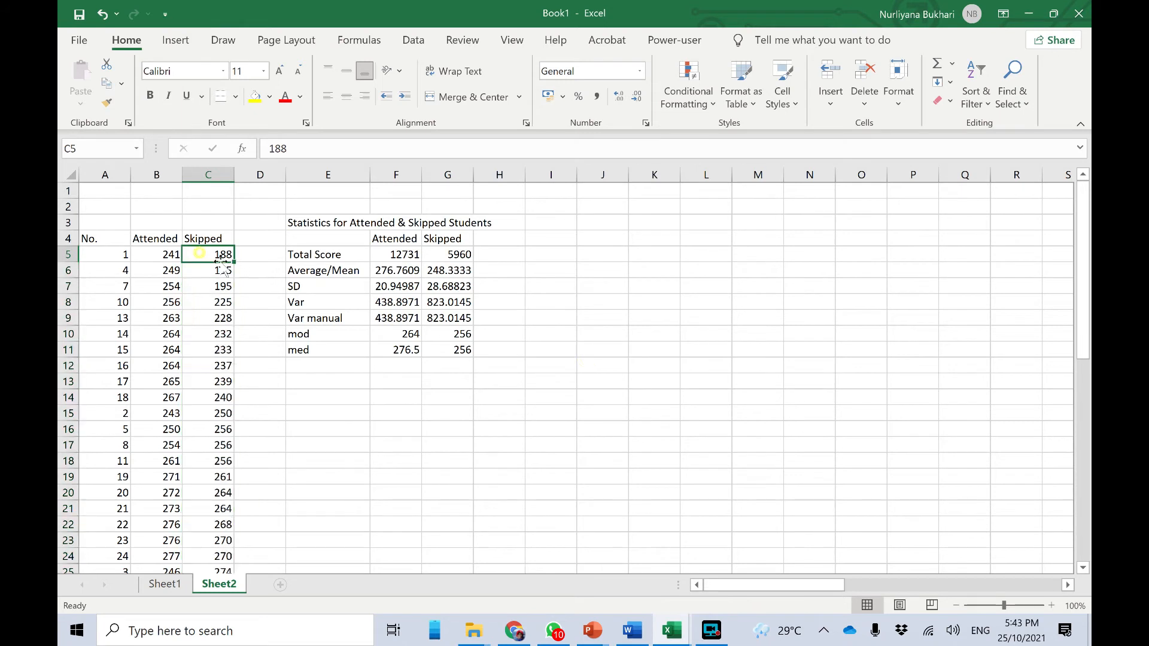
- Compare the Skipped mode in G10 with the repeated grades in C16:C18 and the other repeated values
click(467, 331)
drag(229, 430, 225, 466)
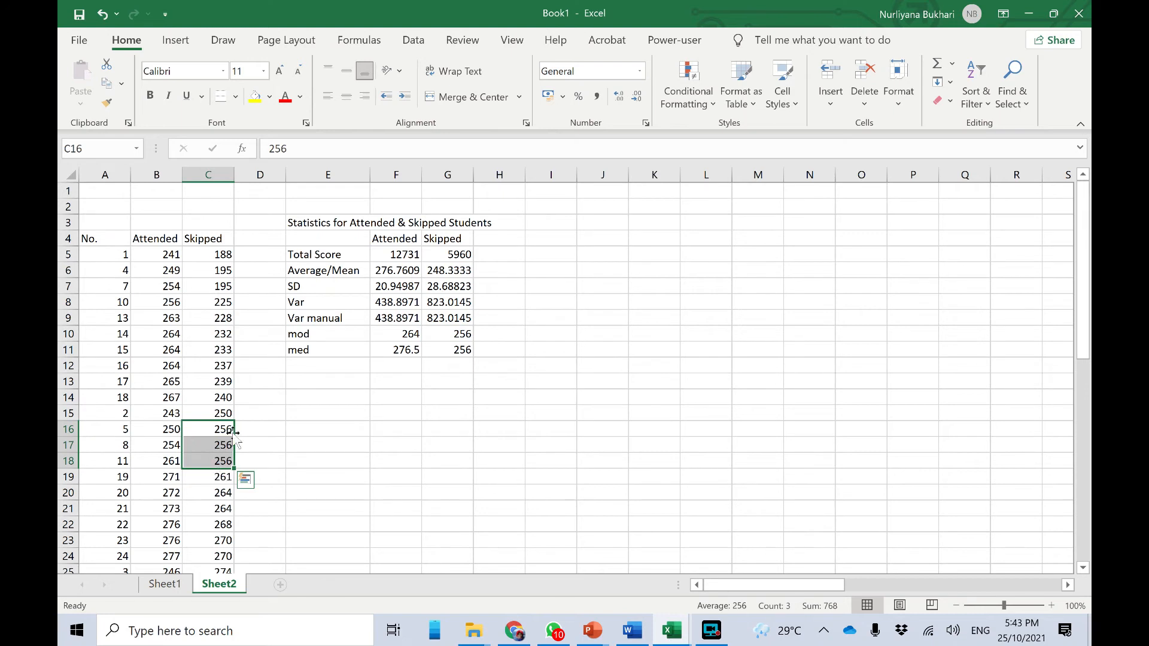
click(222, 255)
click(219, 270)
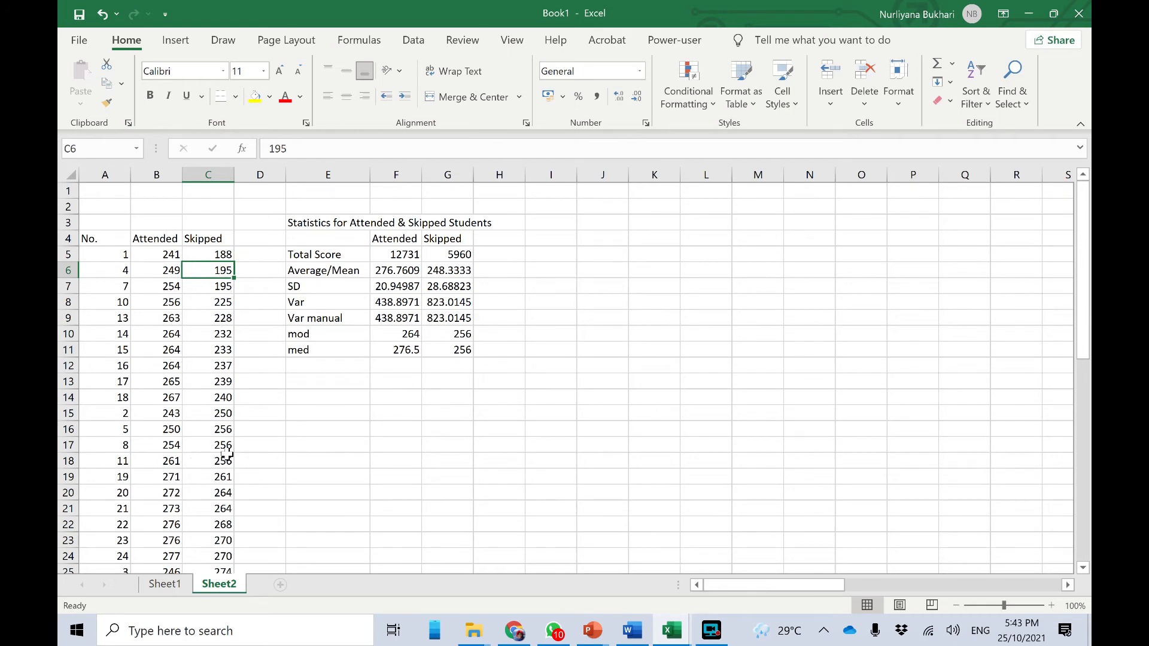
drag(223, 429, 222, 461)
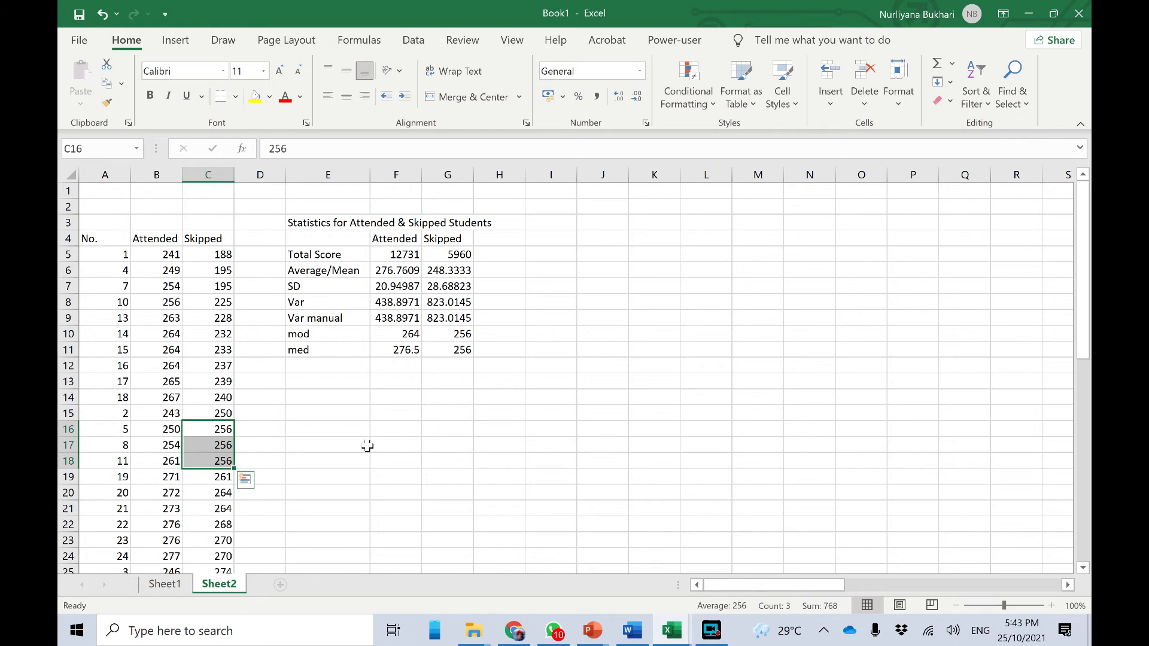
click(454, 333)
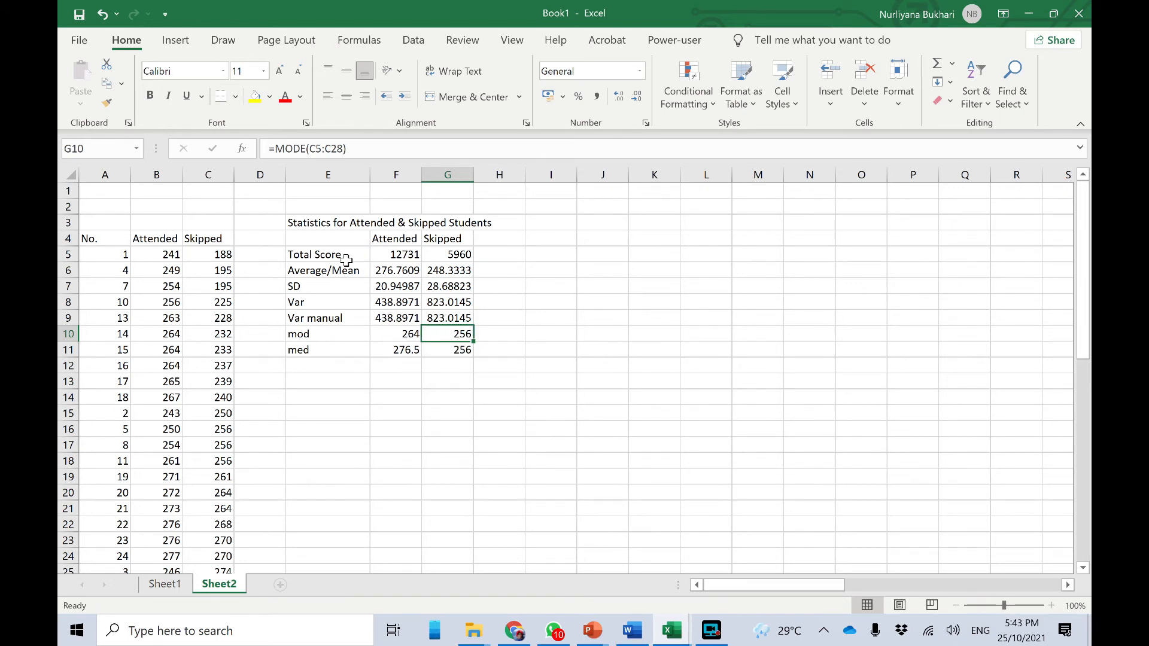
- Review the Attended average formula in F6 and the mode and median rows in E10:G11 without changing them
click(328, 333)
click(342, 272)
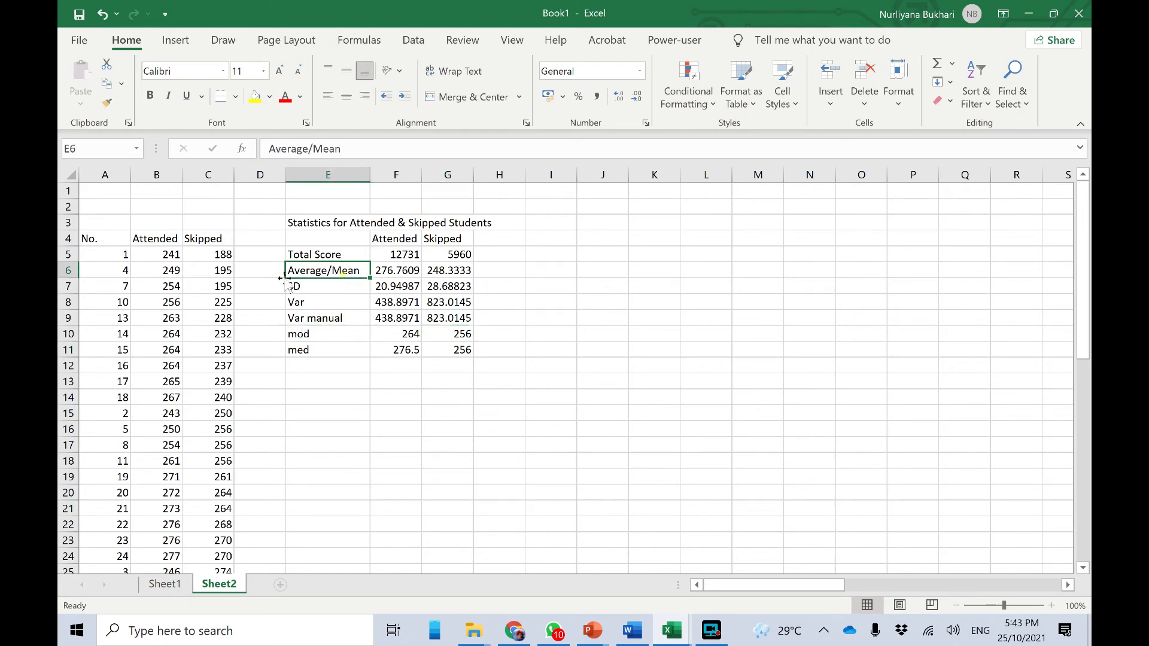
click(390, 273)
click(401, 148)
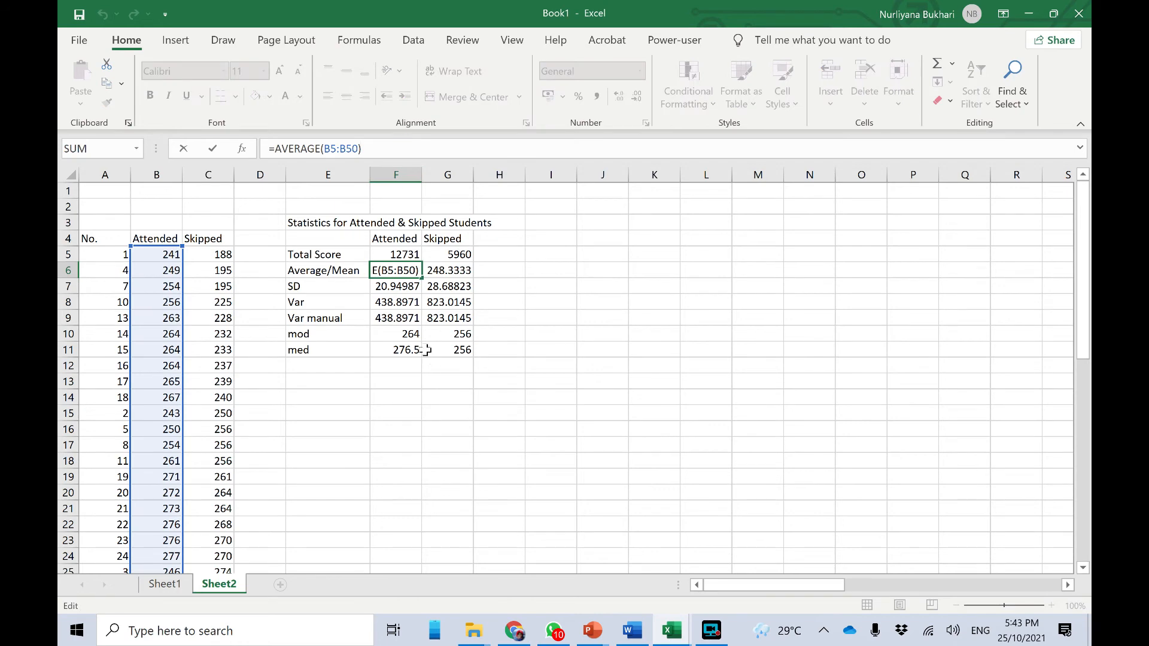
click(399, 337)
click(398, 368)
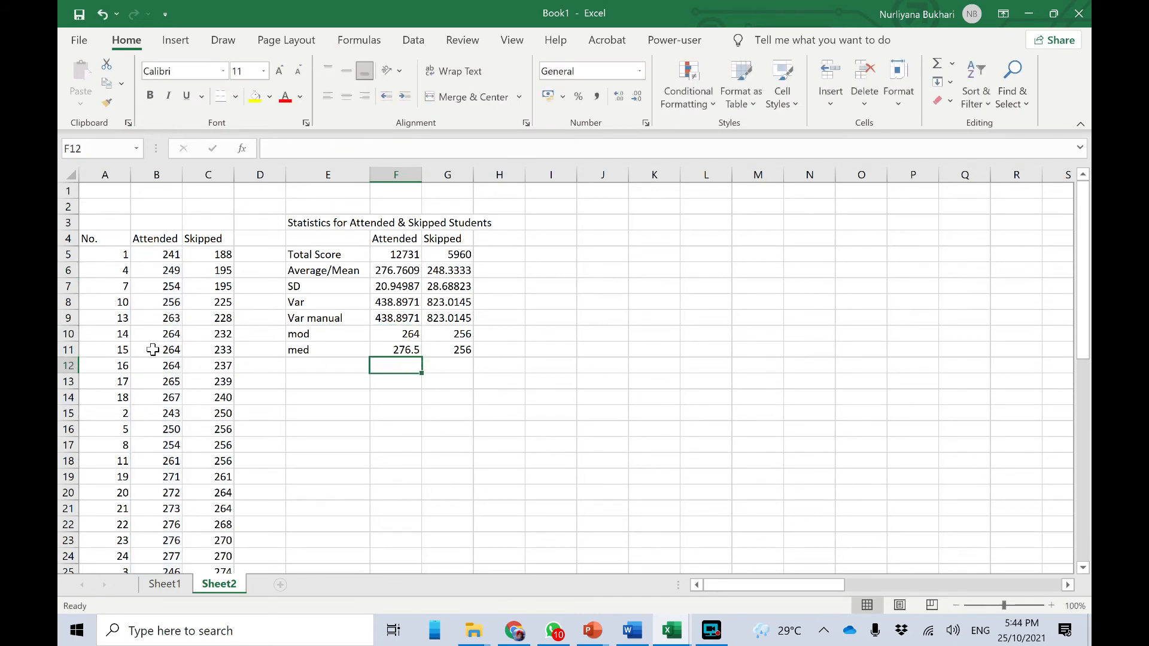
drag(357, 338, 466, 351)
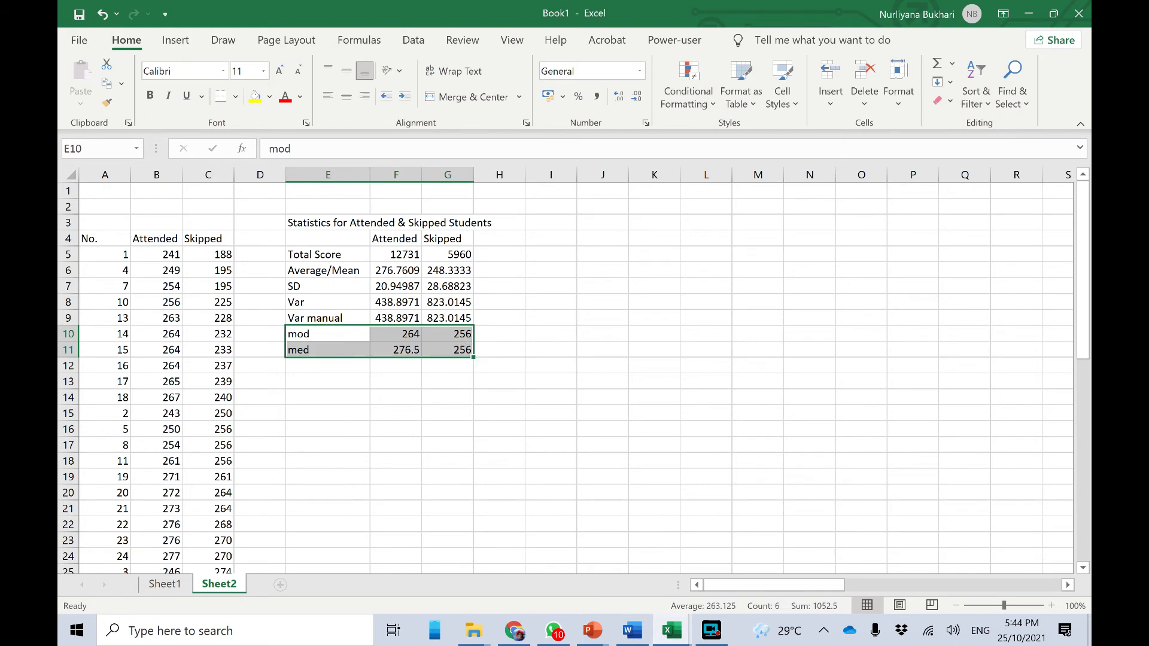
click(406, 378)
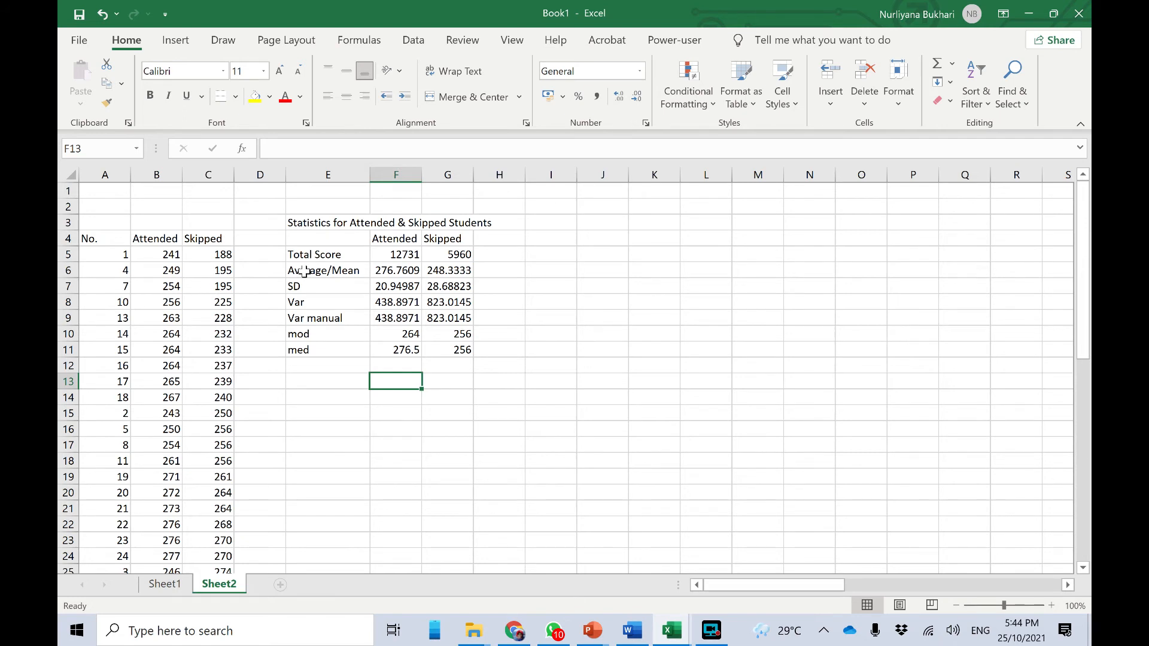
- Review the Average/Mean row, the mod and med rows, and the SD and variance rows of the statistics table
drag(305, 271, 448, 273)
drag(323, 334, 444, 350)
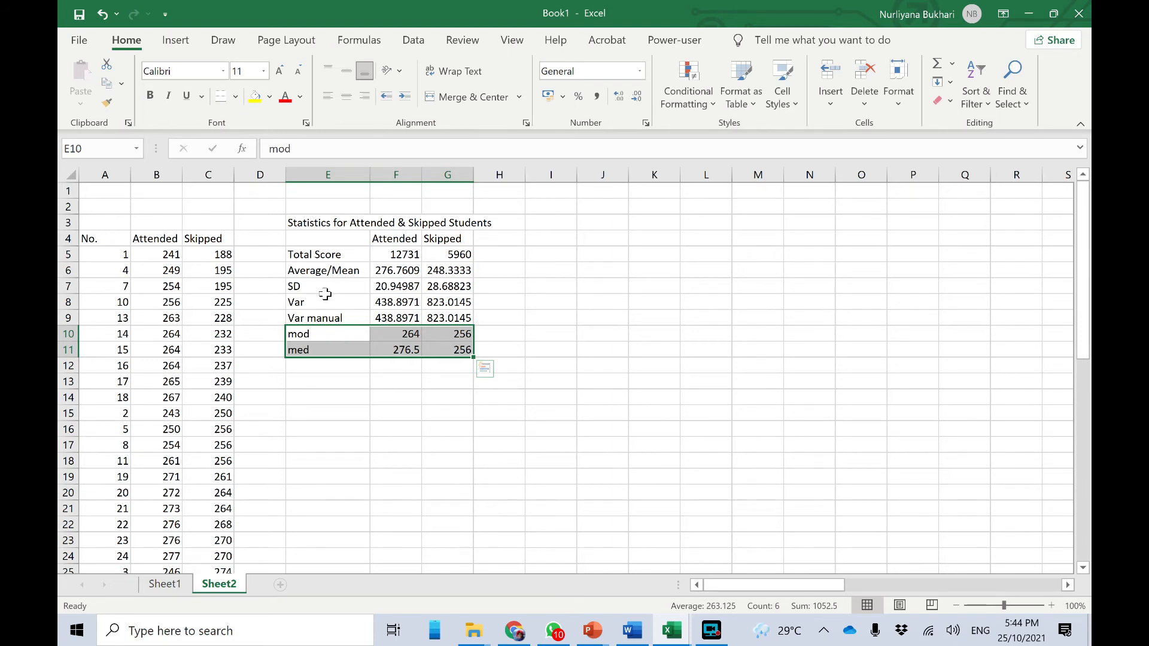
drag(303, 286, 446, 319)
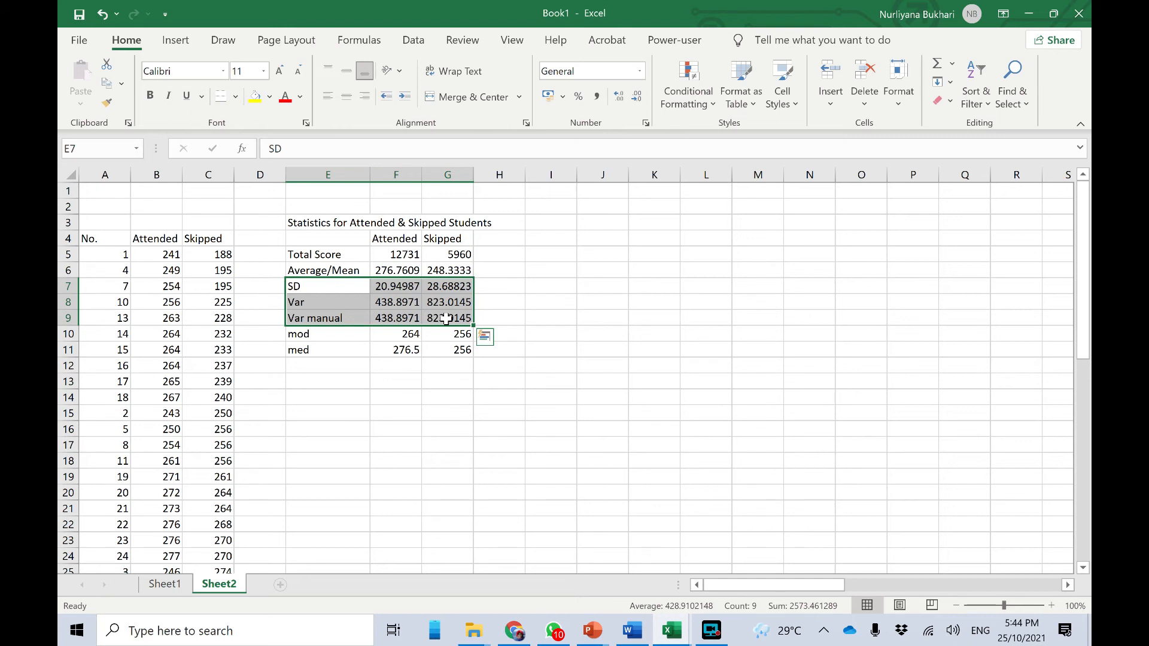
click(317, 288)
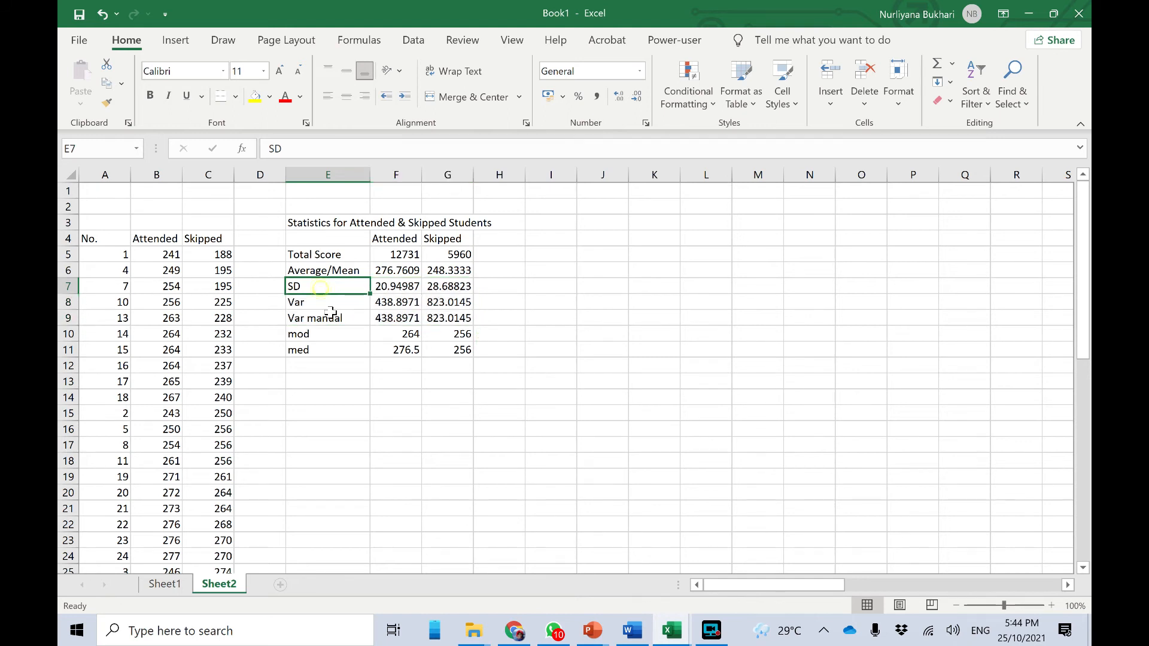
- Add the row label "range" in E12 and check the first and last Attended grades in B5 and B50
click(328, 367)
text(range)
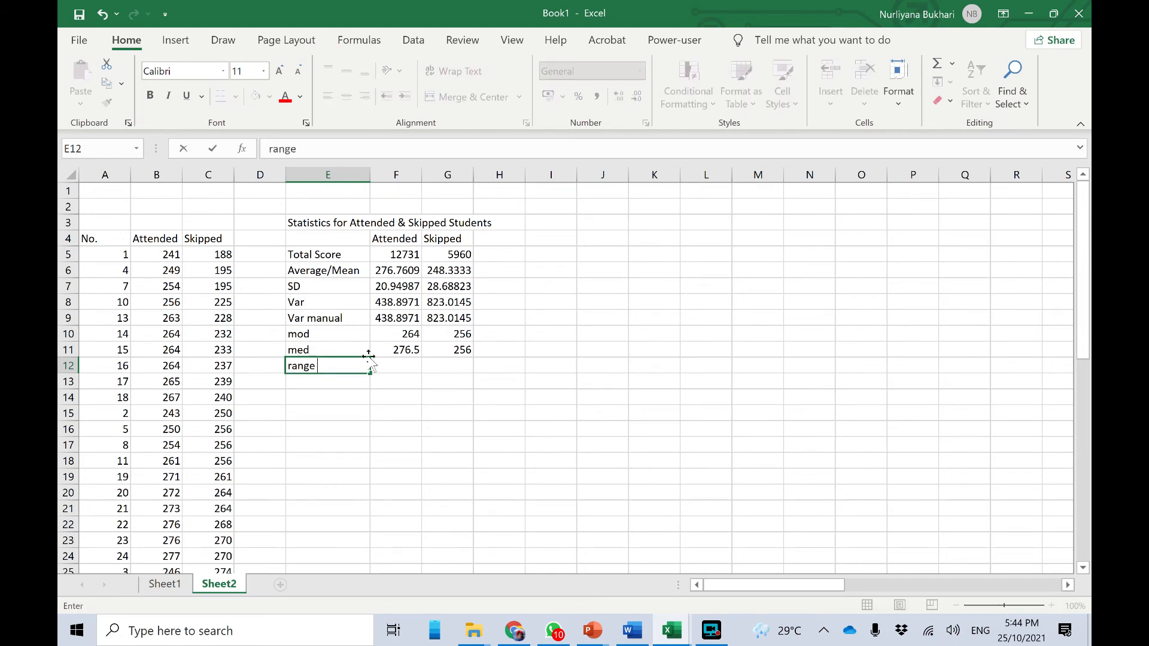
click(389, 368)
click(168, 255)
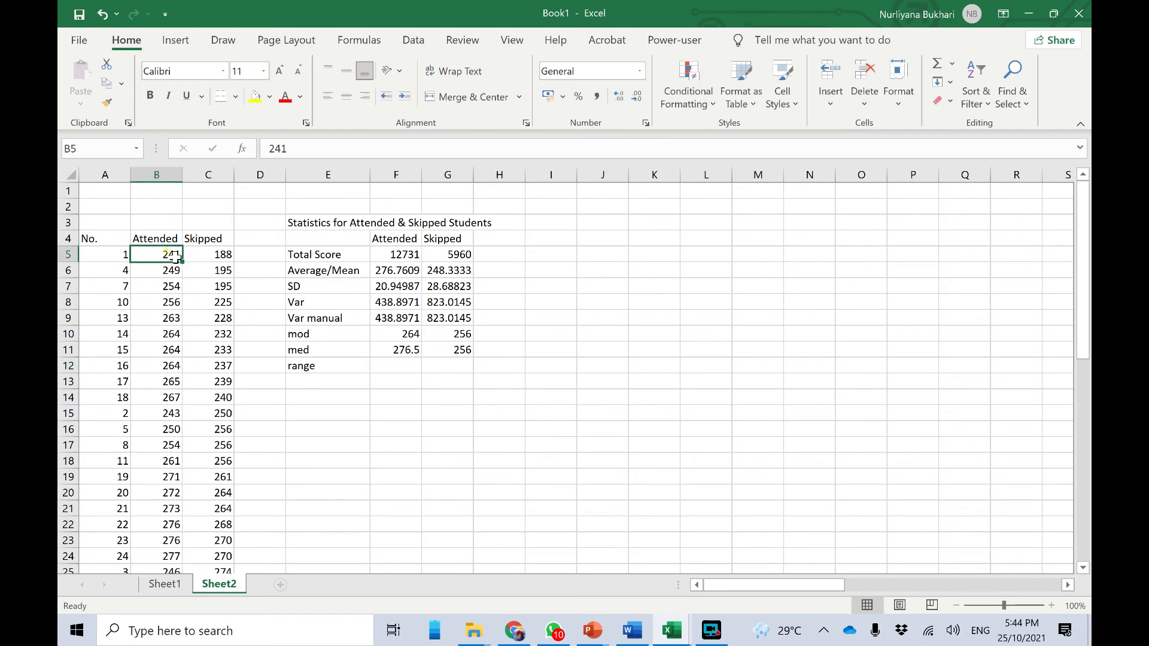
scroll(170, 299, down, 9)
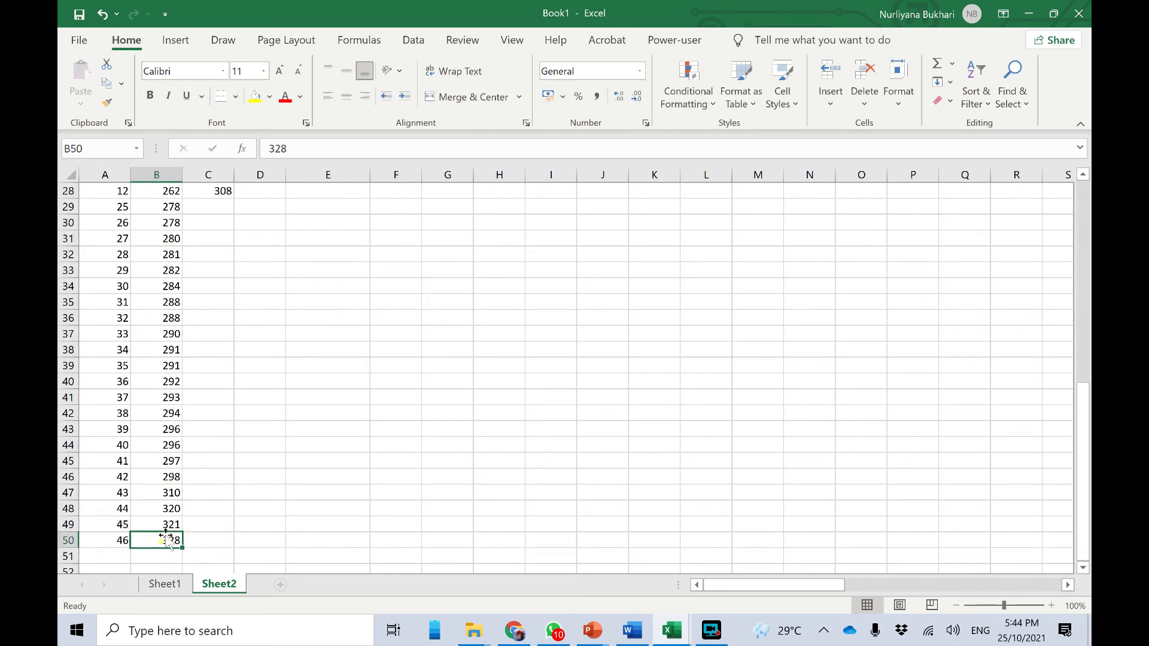
scroll(169, 541, up, 9)
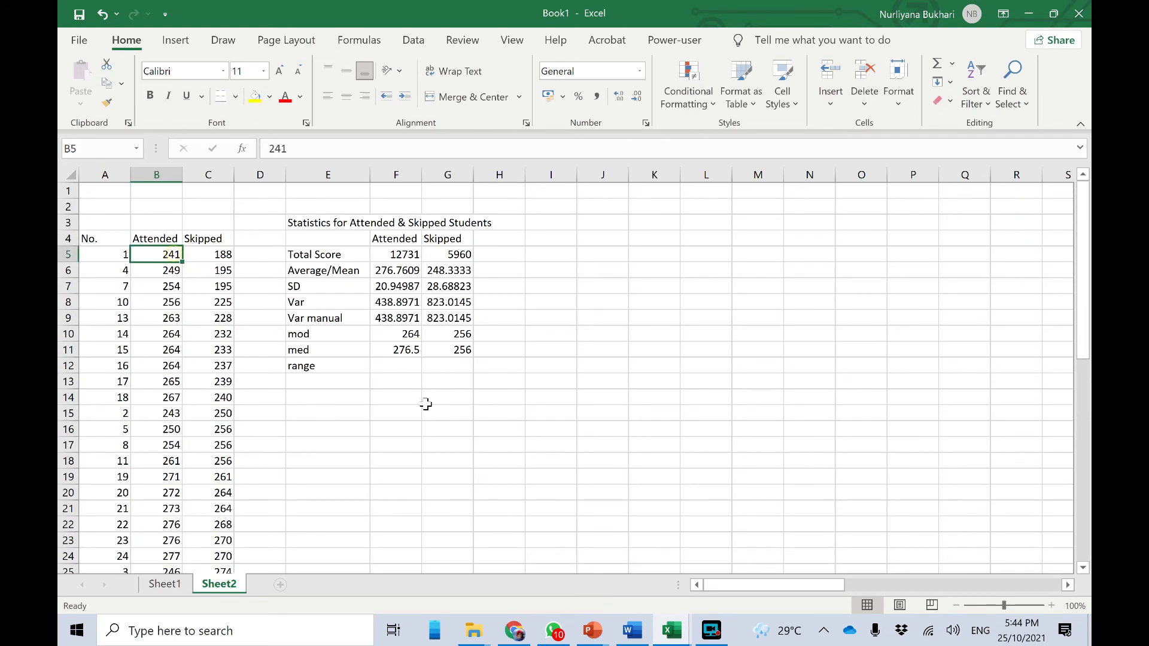
- Begin the Attended range formula in F12 with the maximum of B5:B50, using a colon between the cell references
click(403, 369)
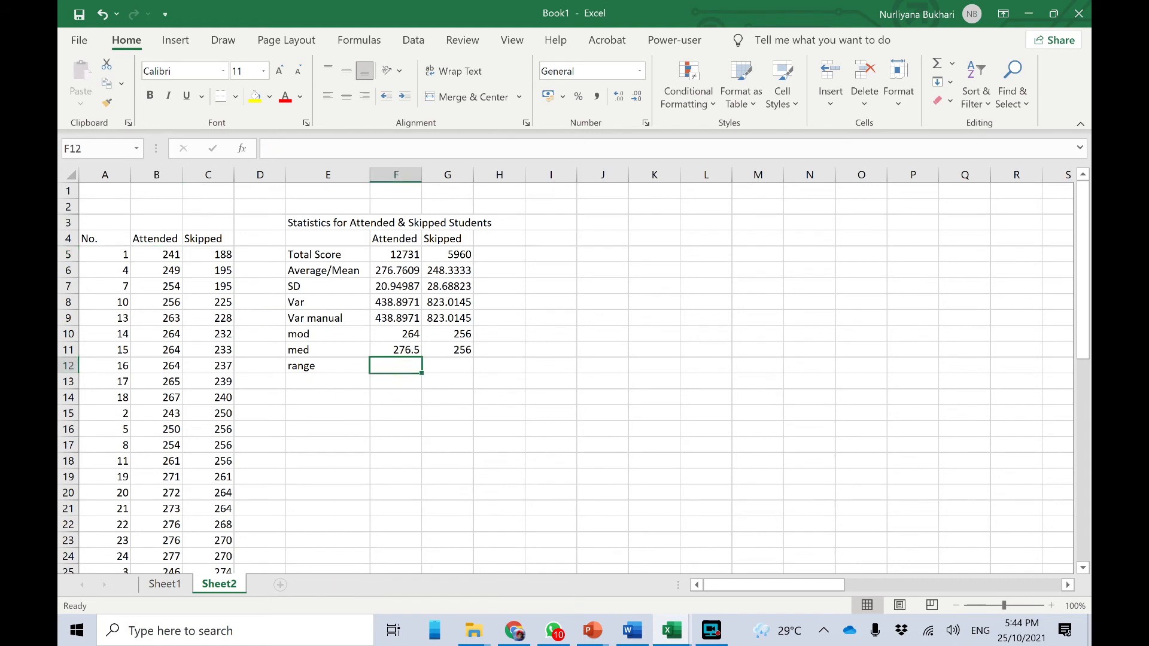
text(=)
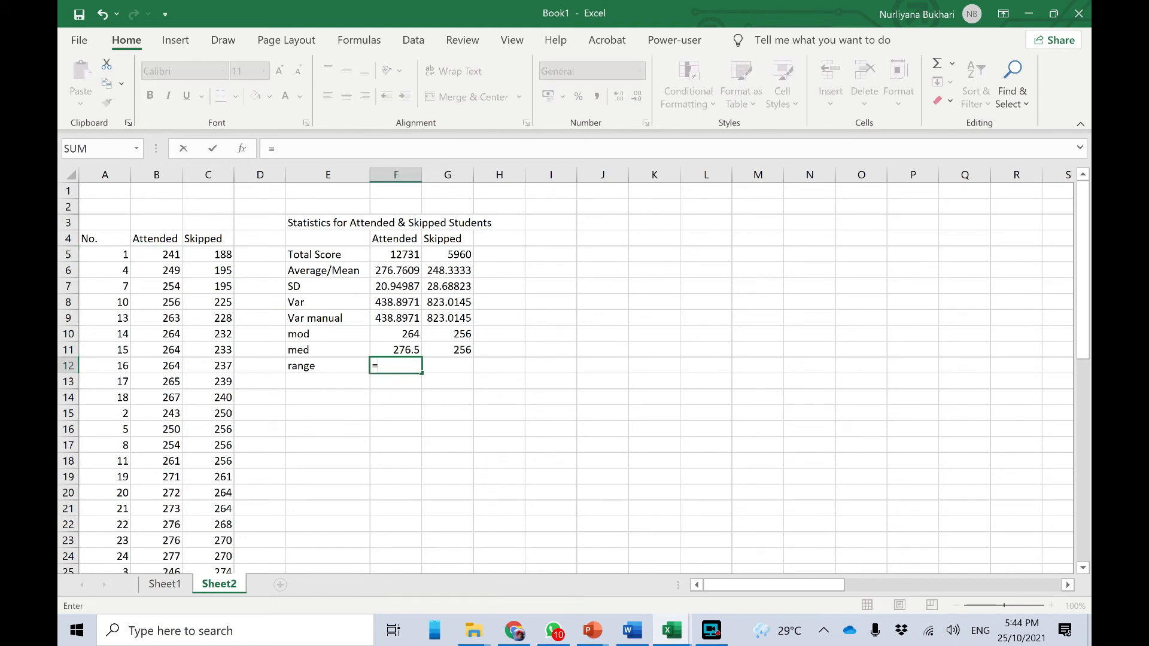
text(max)
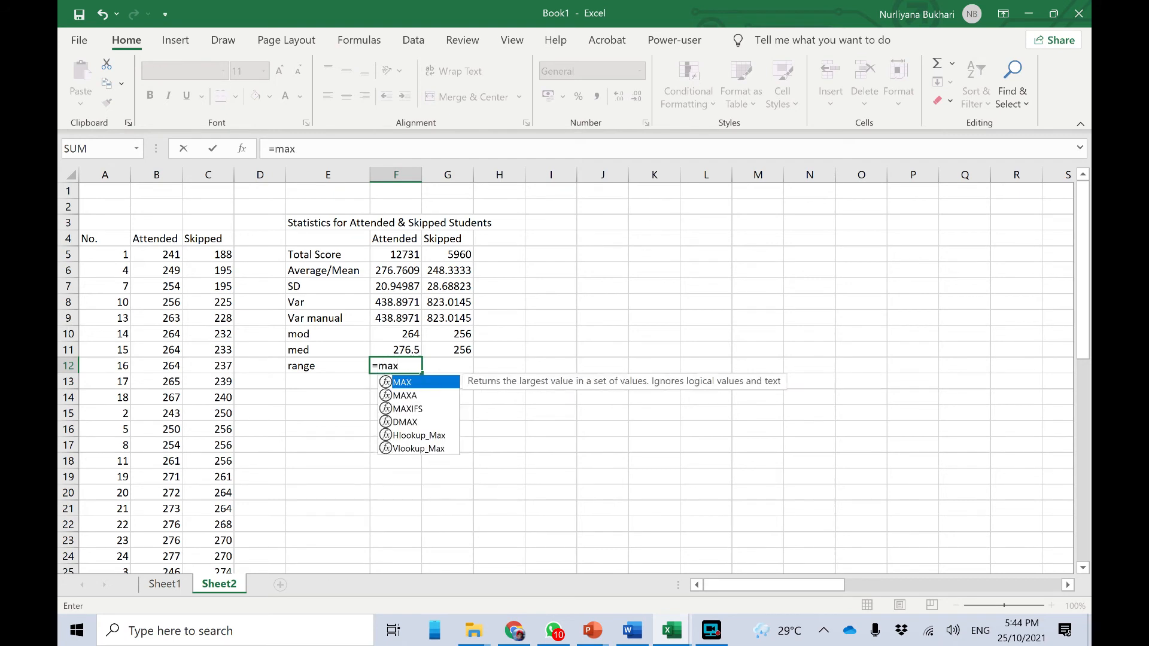
text(()
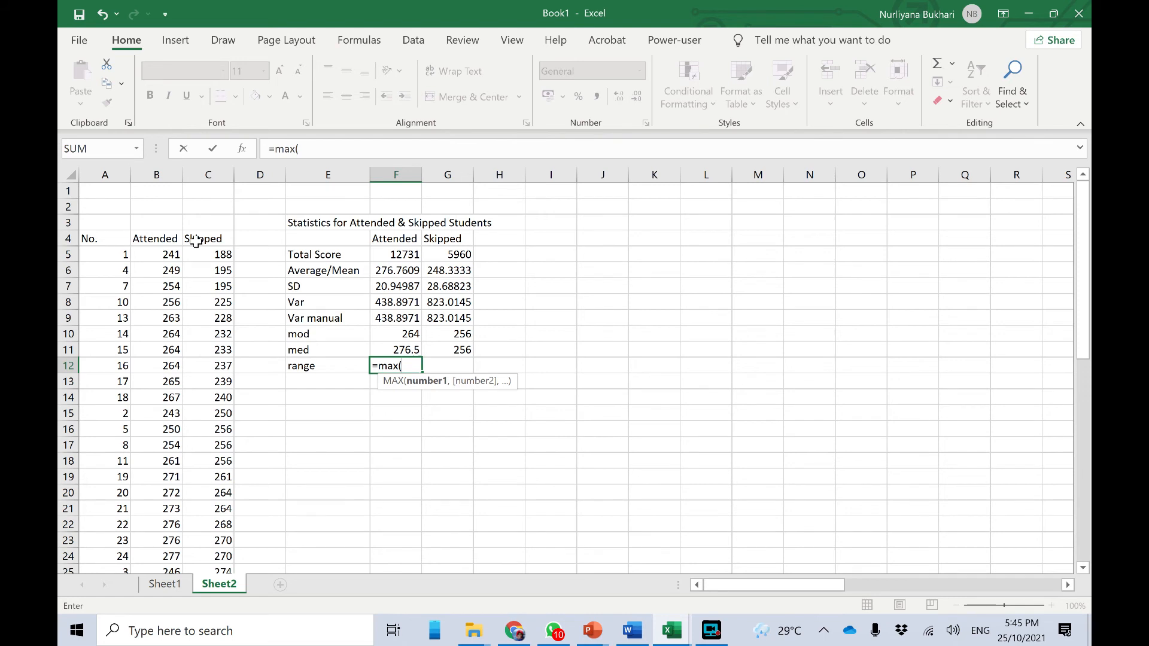
text(b5)
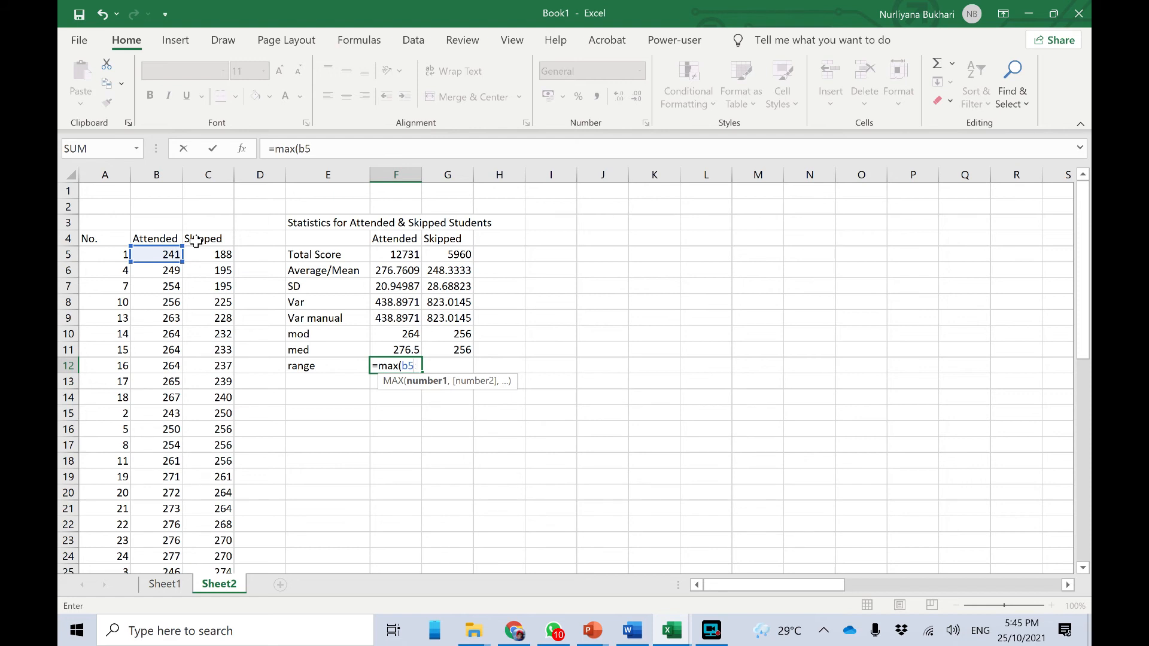
text(,b50)
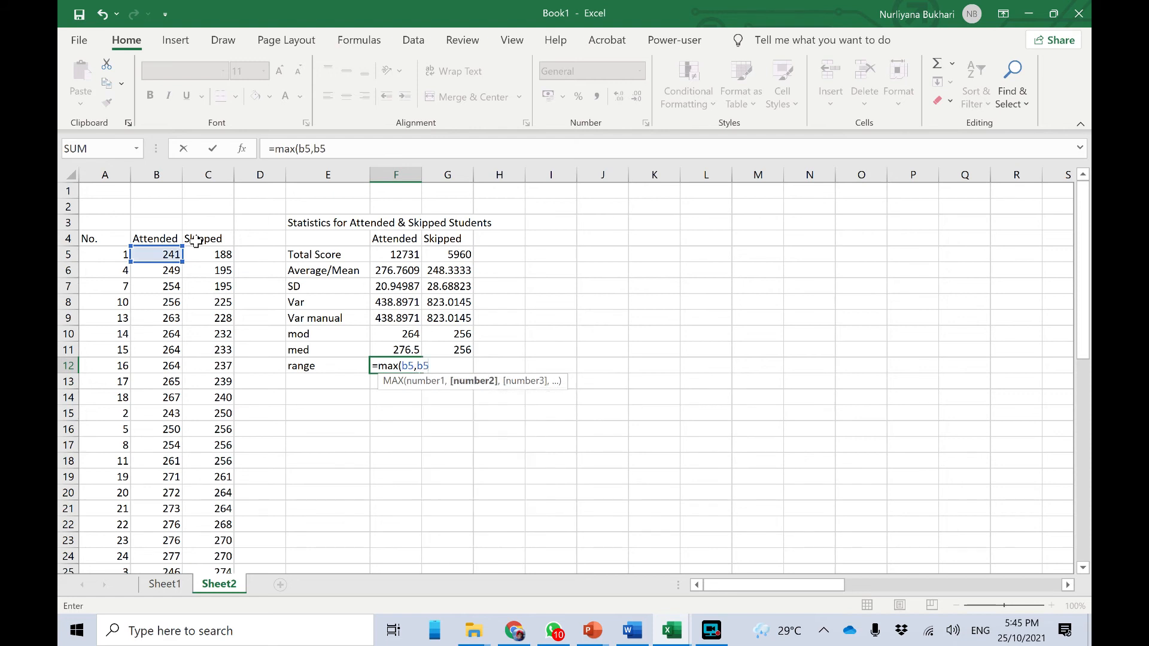
text())
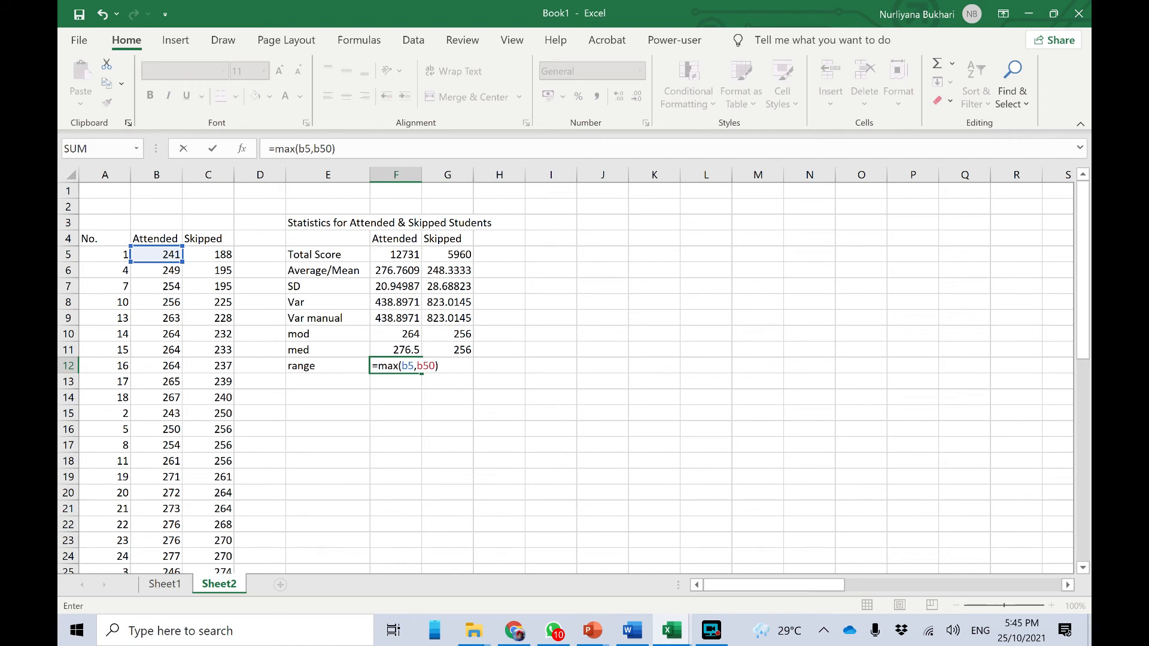
click(311, 149)
key(BackSpace)
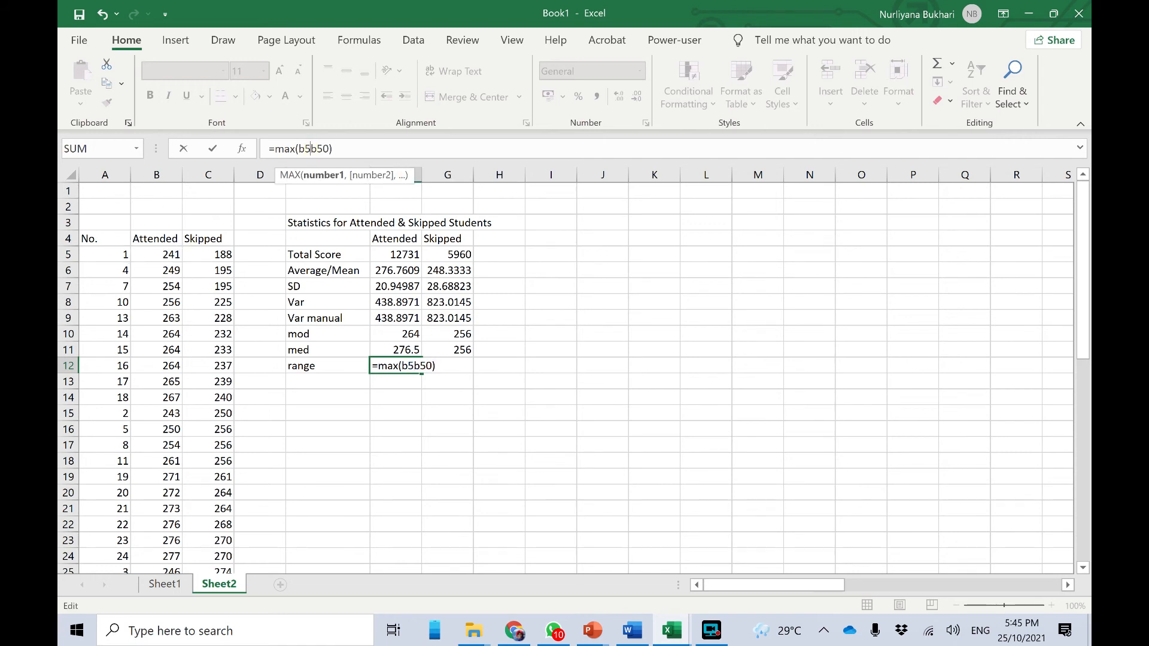
text(:)
- Complete the Attended range formula in F12 by subtracting the minimum of B5:B50
click(399, 148)
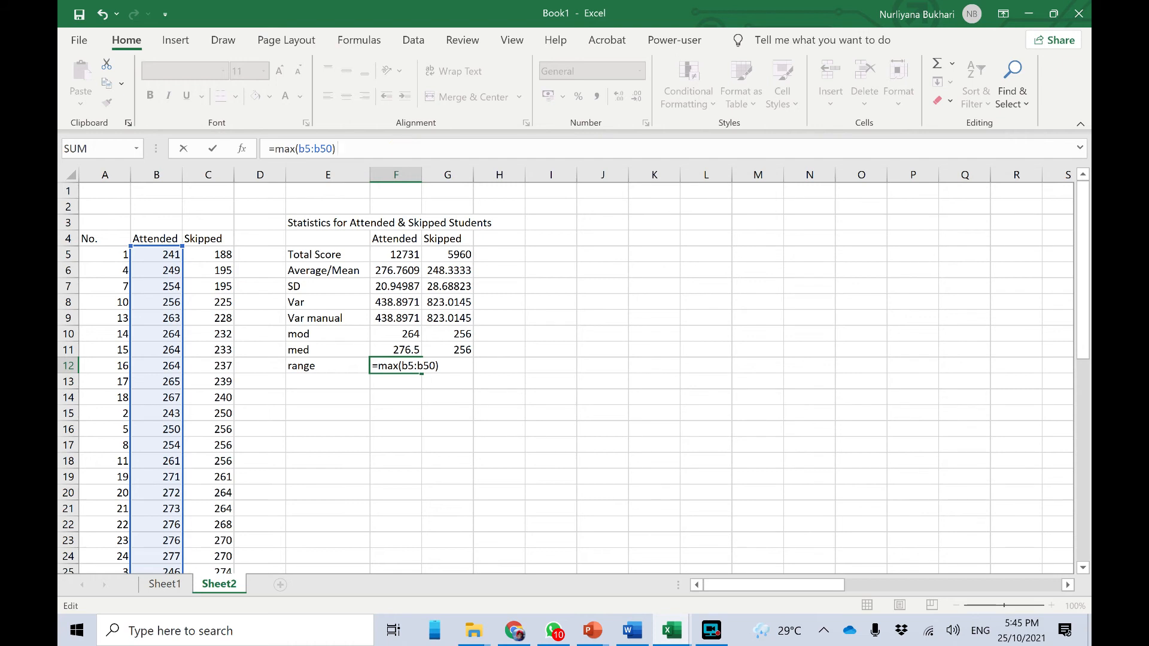
text(-mi)
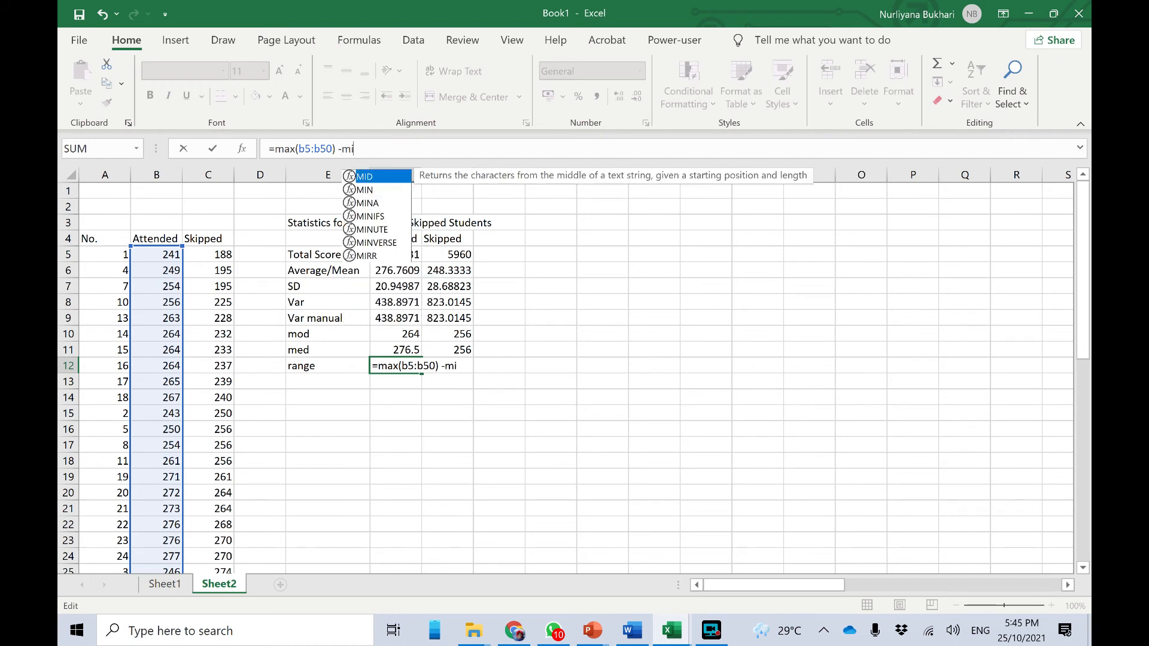
text(n()
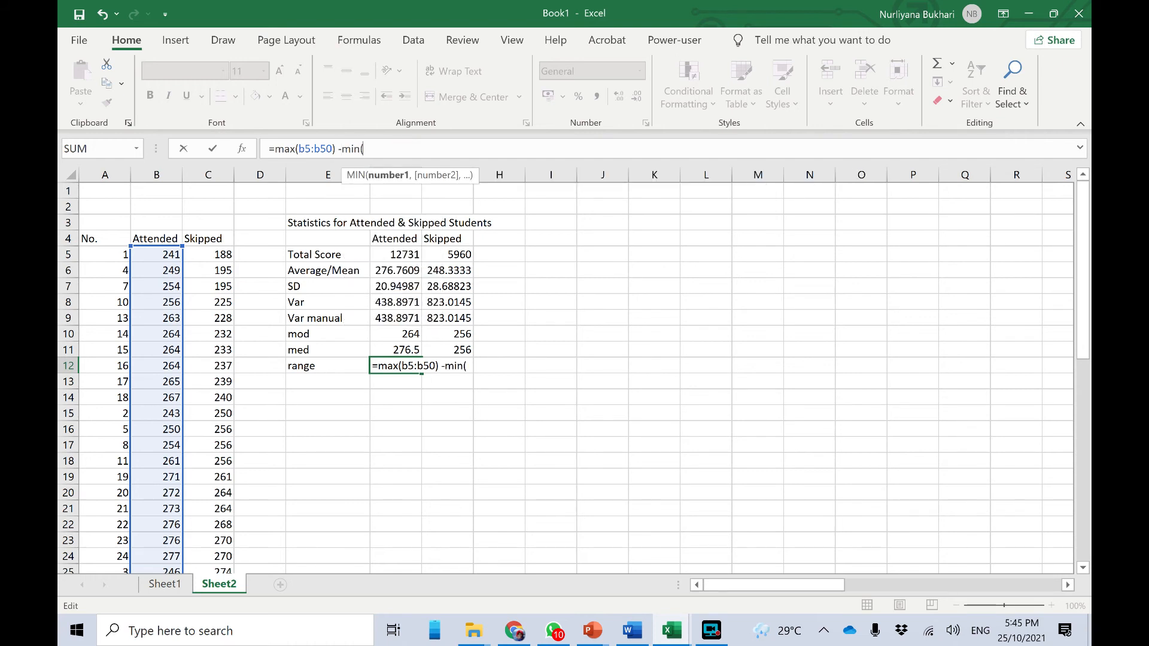
text(b)
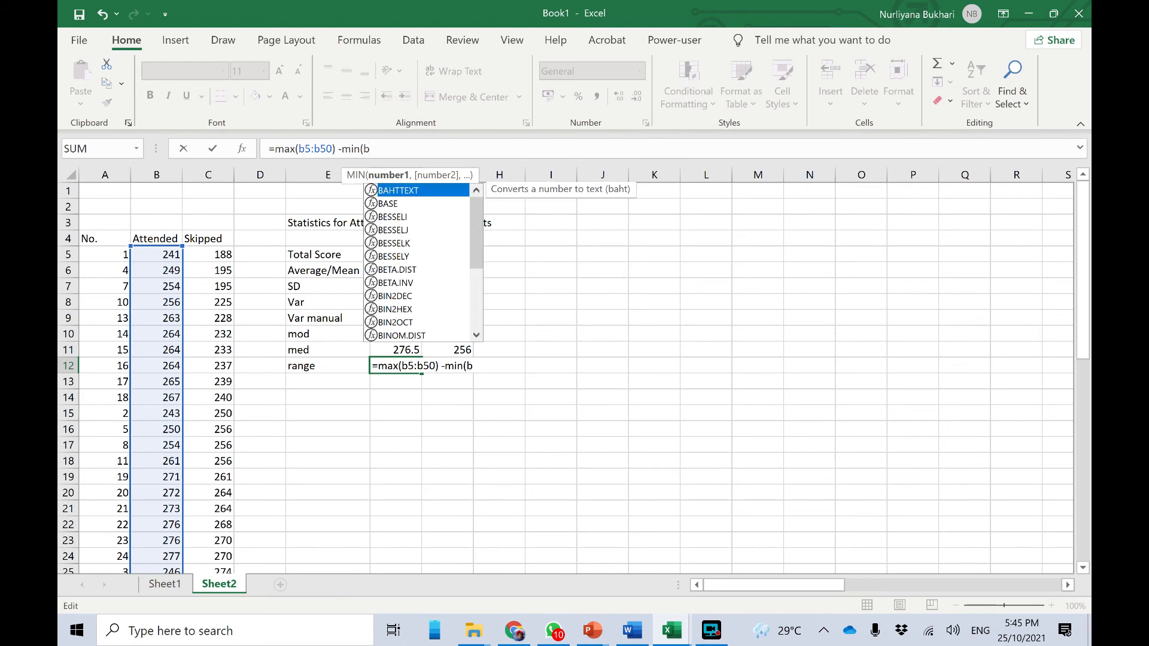
text(5:b50))
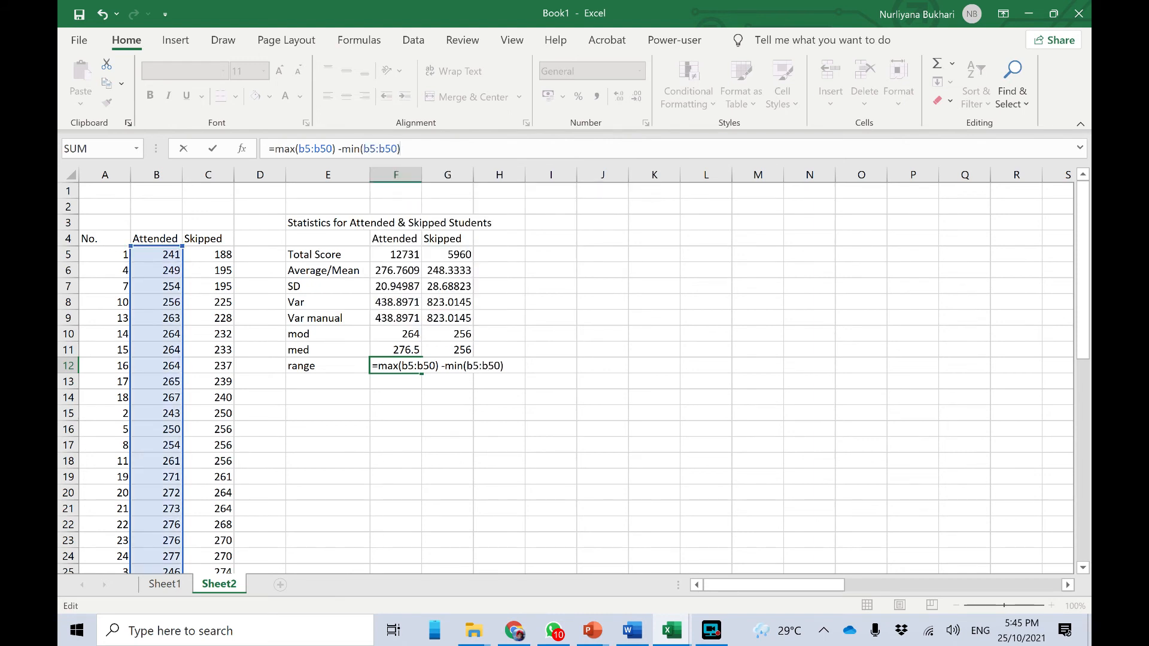
key(Return)
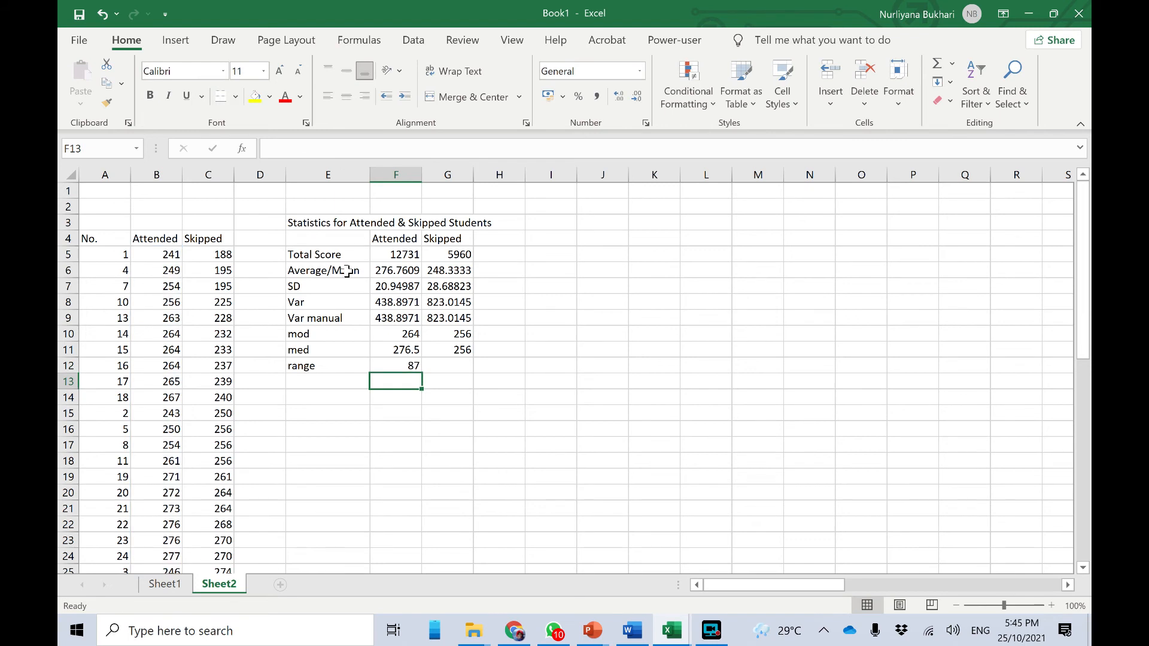
- Inspect the range formula in F12 and cross-check it with a manual calculation =328-241 in F13
click(409, 366)
click(421, 147)
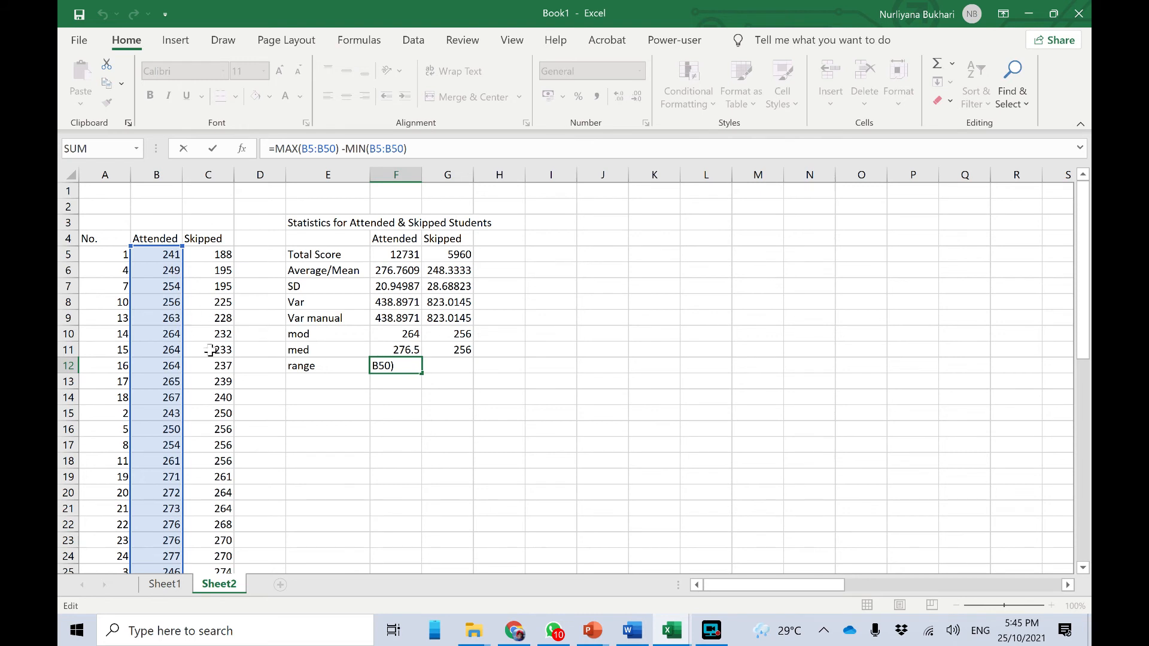
click(401, 386)
text(=)
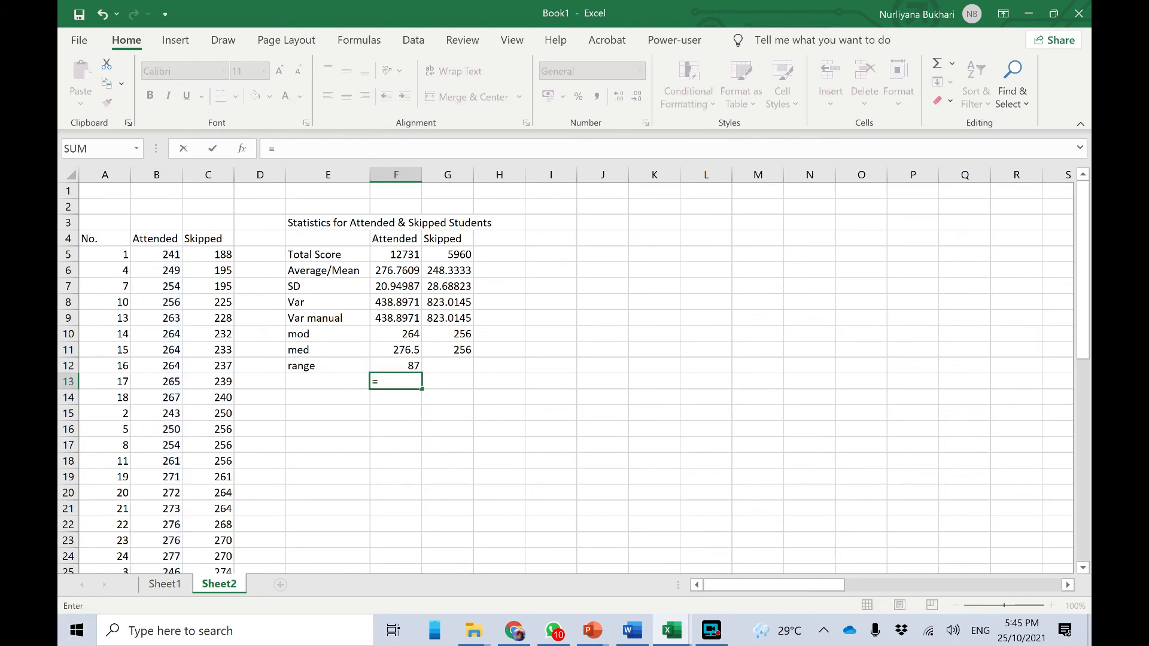
scroll(192, 407, down, 10)
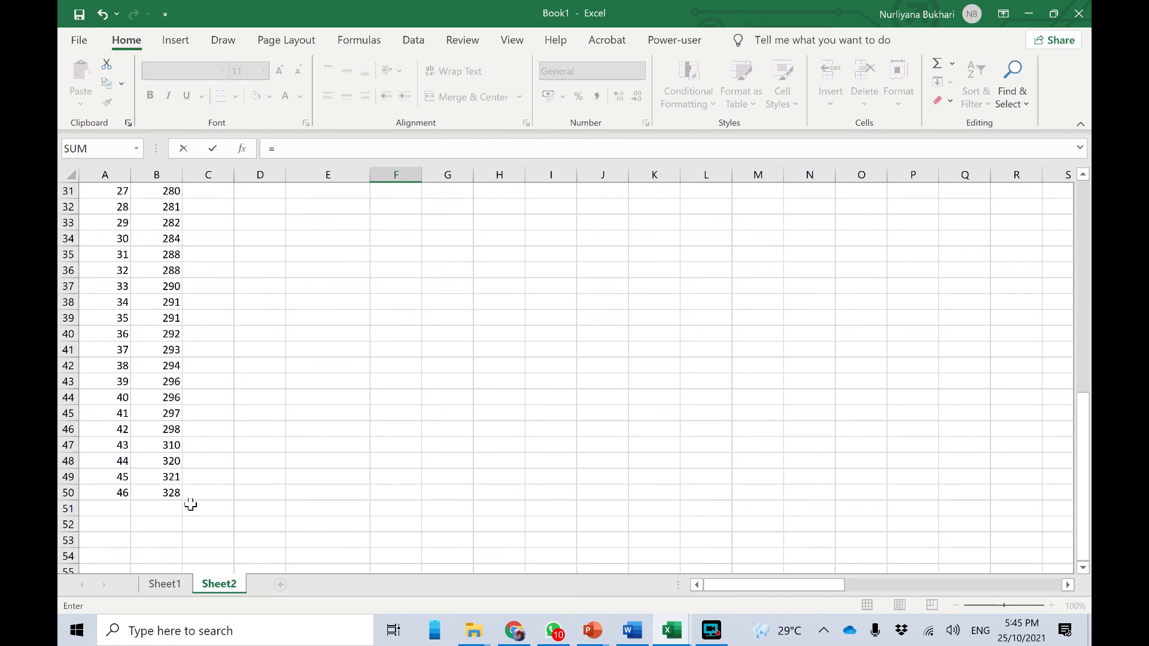
scroll(205, 465, up, 10)
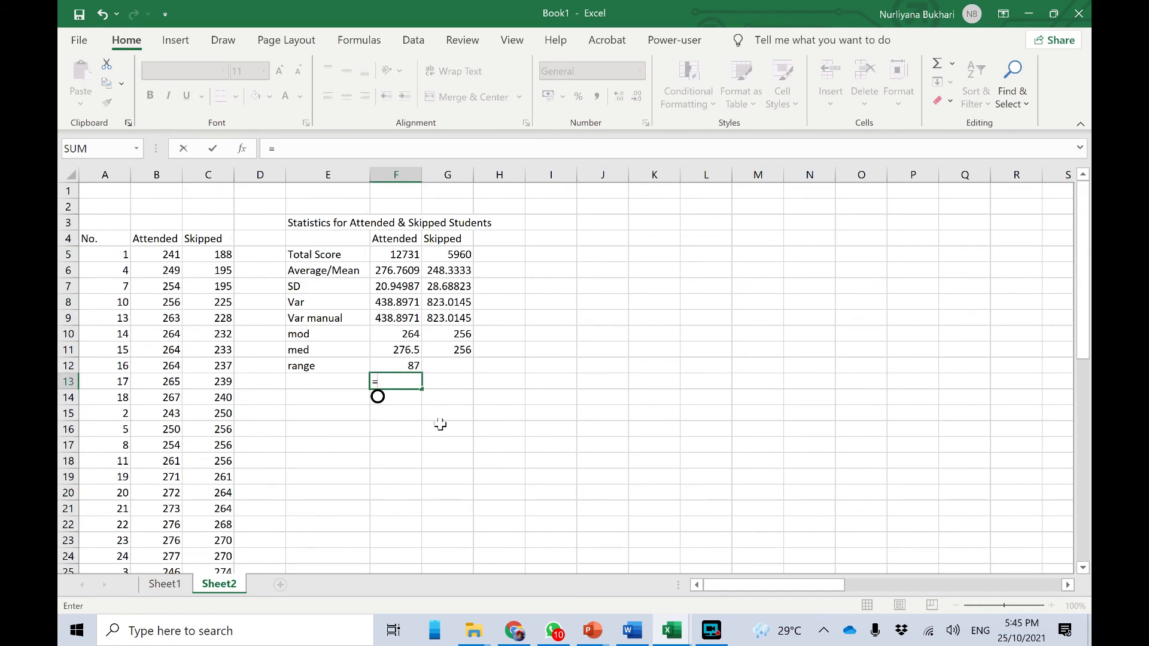
text(328-241)
key(Return)
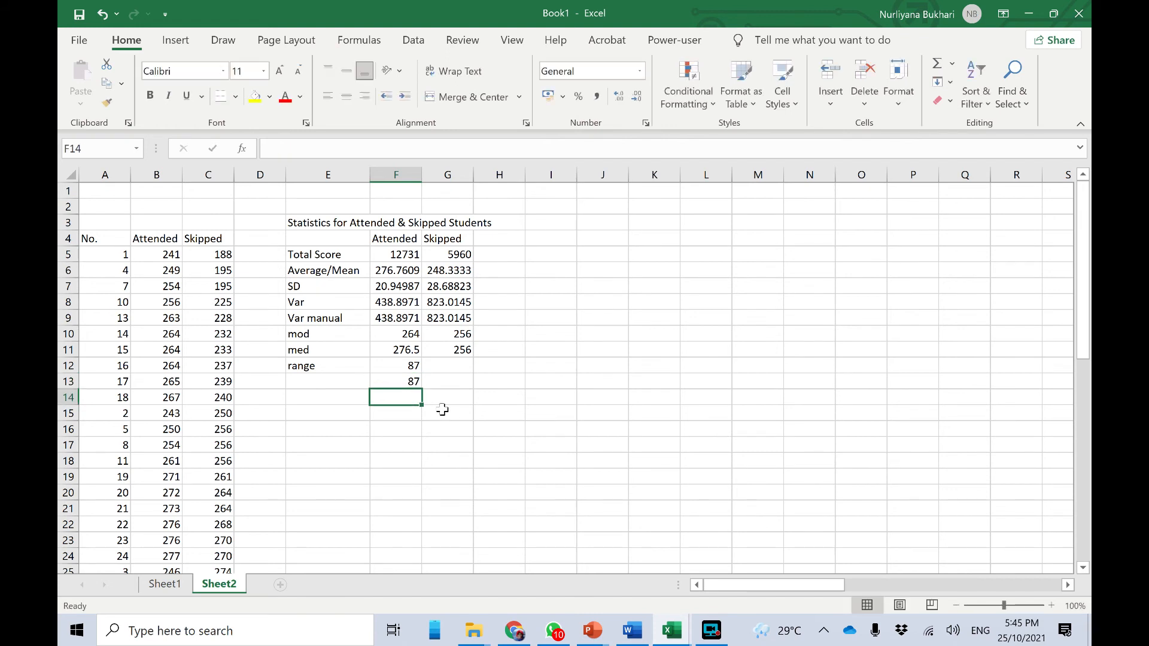
- Copy the Attended range formula from F12 across to the Skipped column in G12
click(412, 363)
drag(422, 373, 466, 376)
click(451, 366)
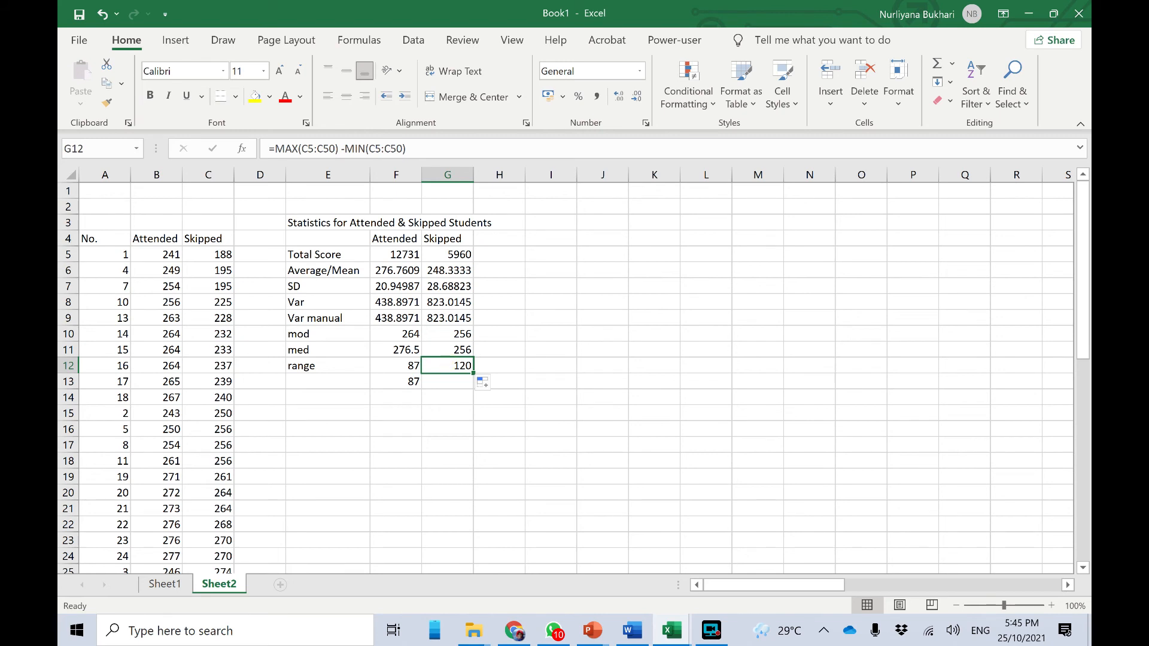
- Correct the Skipped range formula in G12 so both MAX and MIN use C5:C28
click(470, 146)
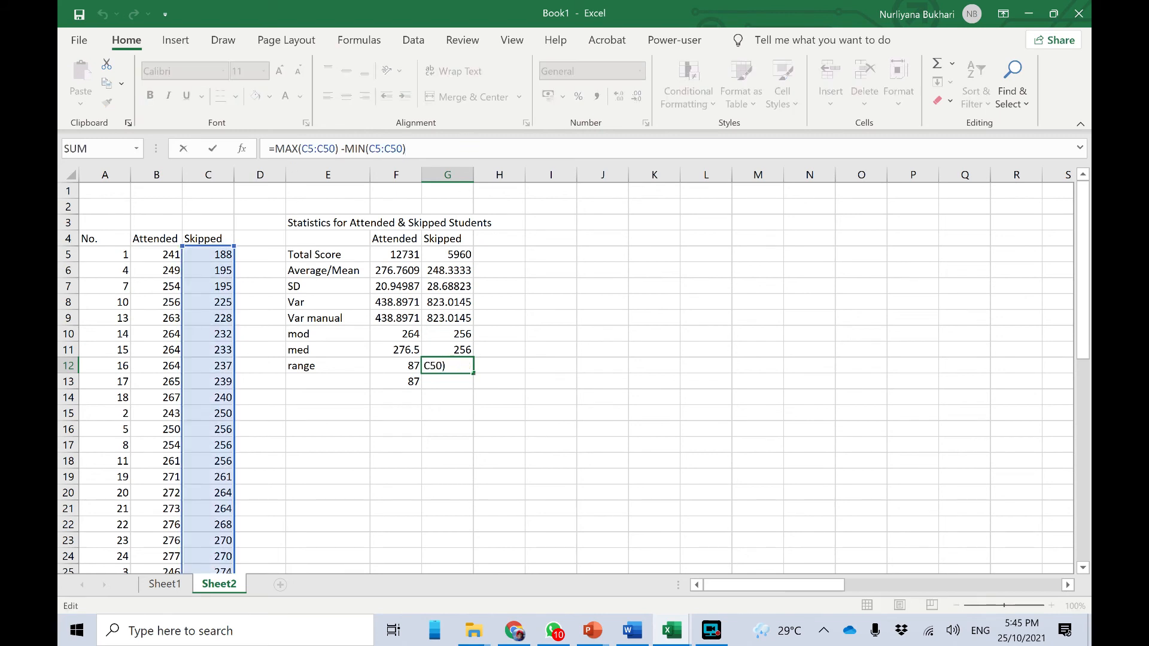
click(335, 148)
key(BackSpace)
key(BackSpace)
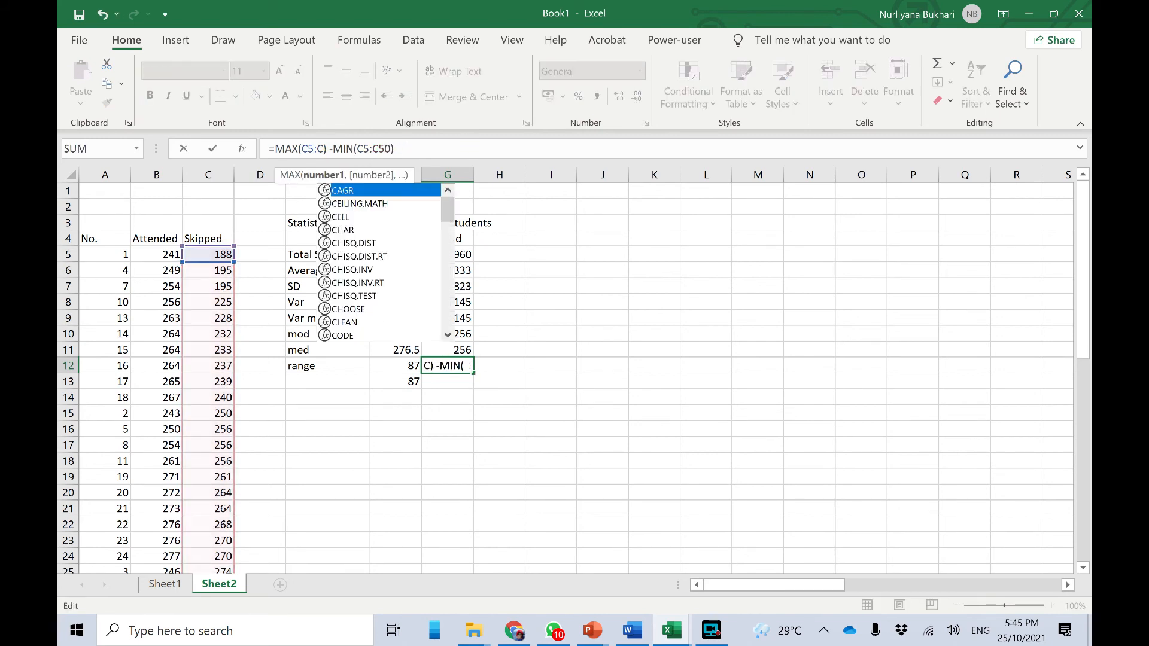
text(28)
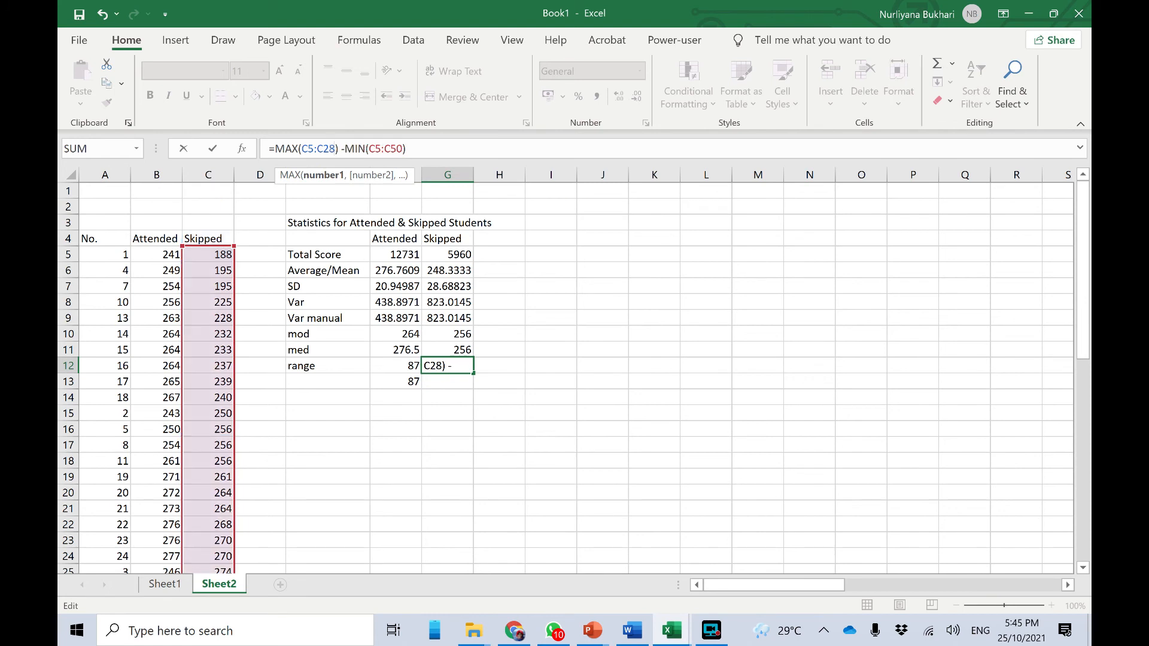
click(401, 148)
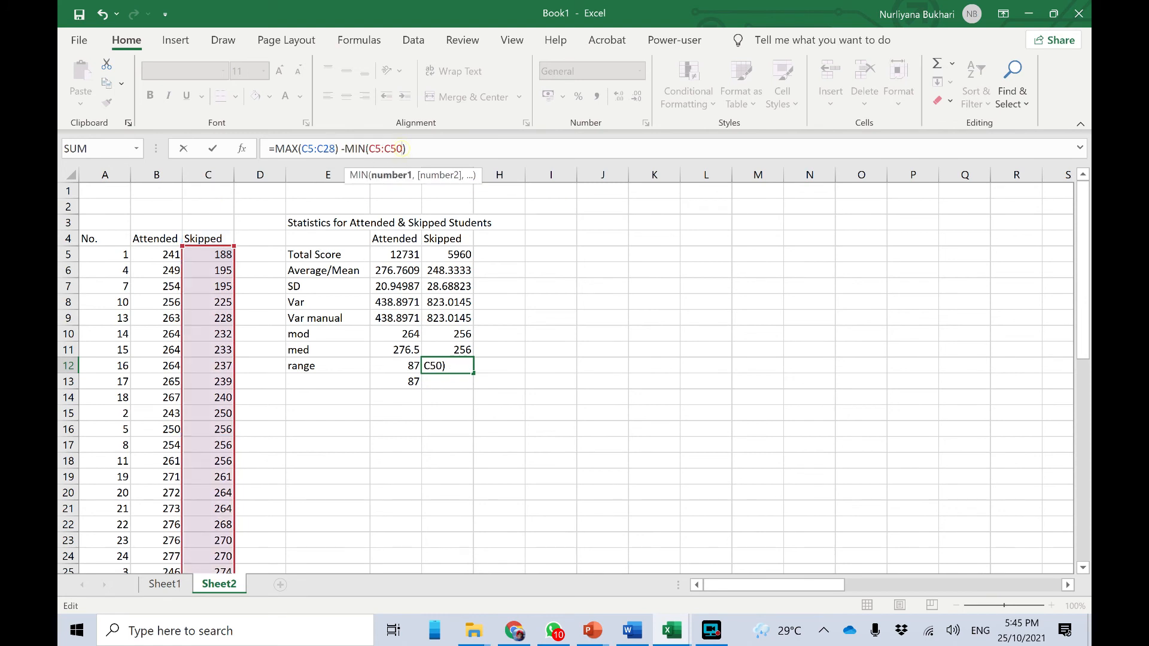
key(BackSpace)
key(BackSpace)
text(28)
key(Return)
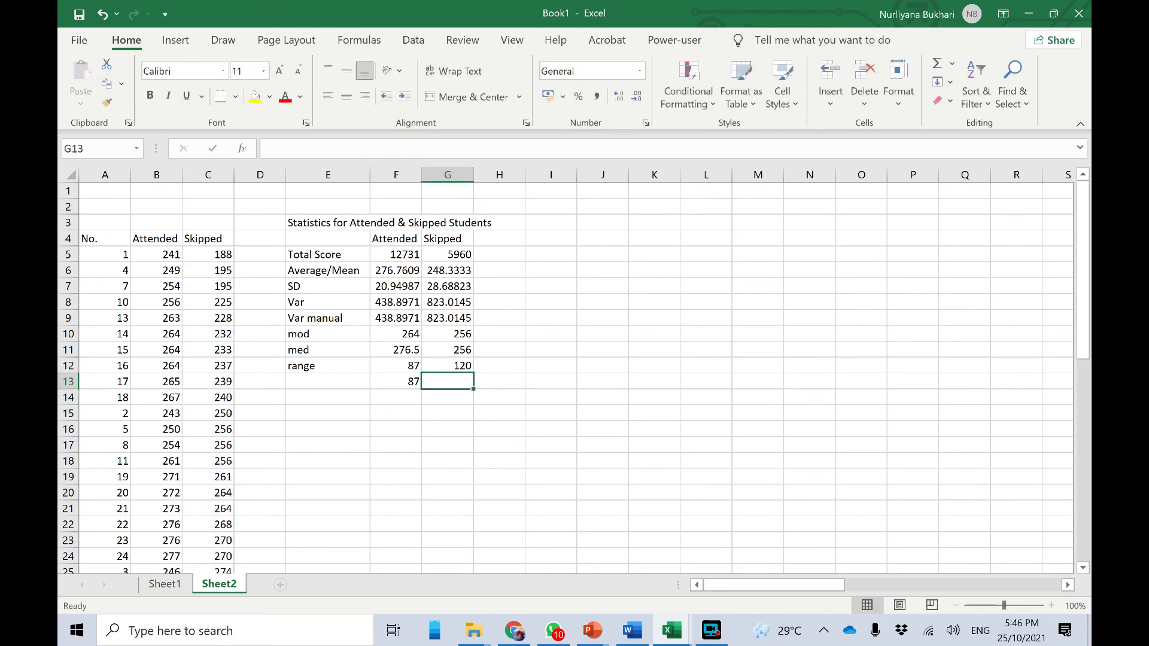
- Check the Skipped range formula in G12 against the lowest and highest Skipped grades in C5 and C28
click(460, 366)
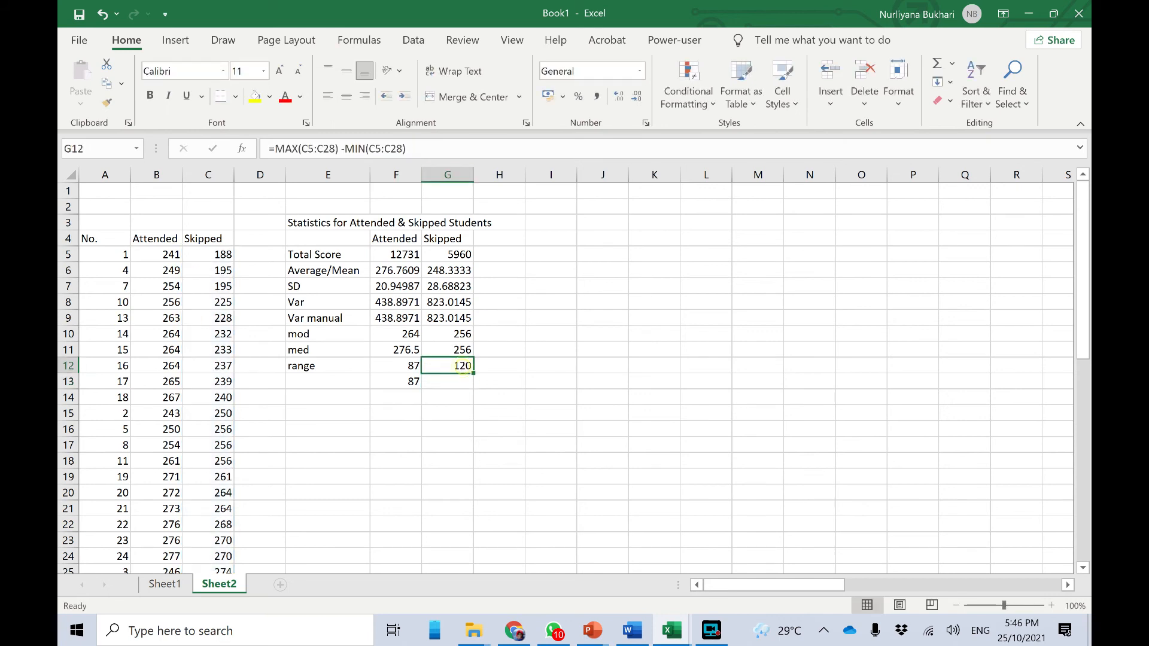
key(Return)
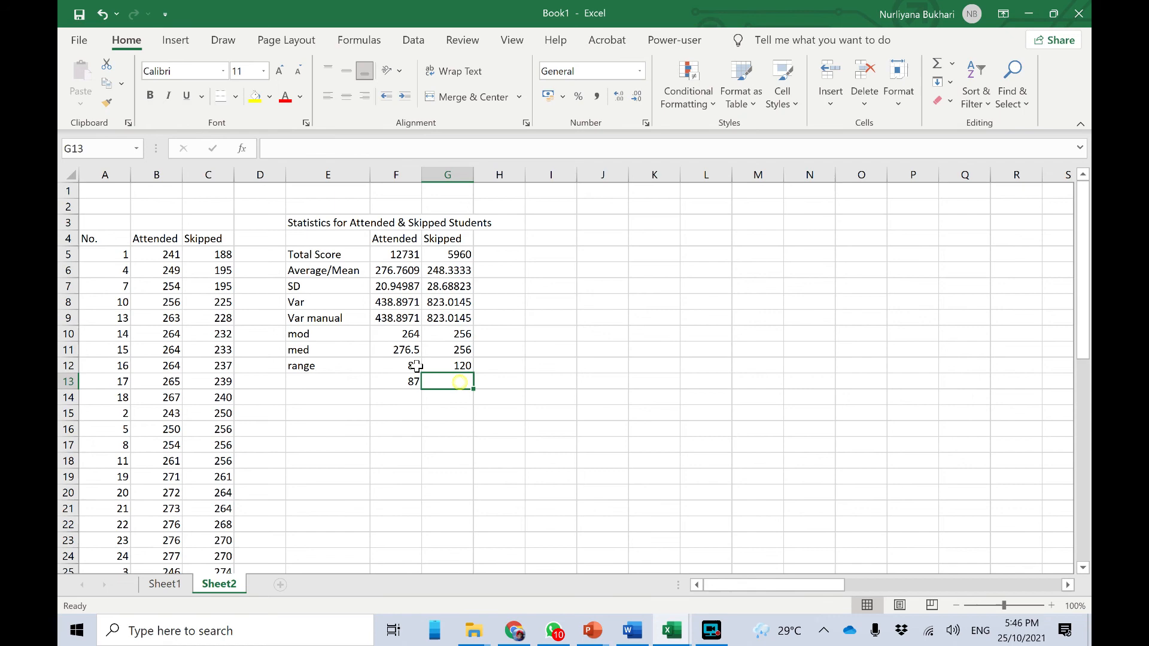
click(210, 259)
scroll(236, 350, down, 13)
scroll(204, 311, up, 5)
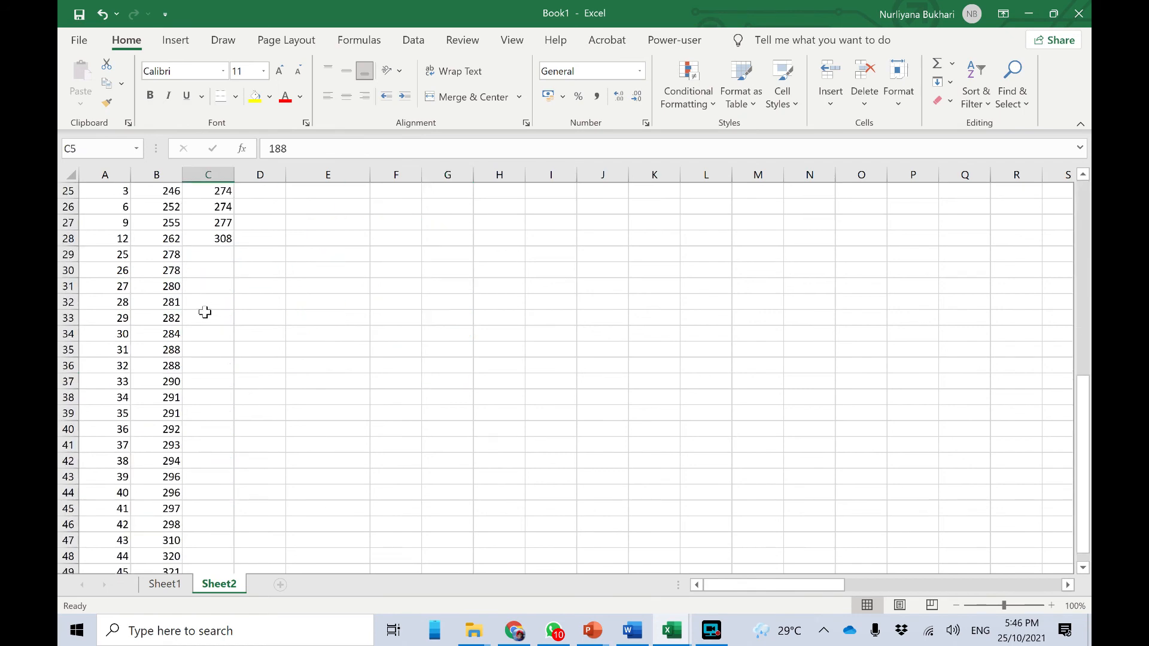
- Cross-check the Skipped range in G12 with a manual calculation =308-188 in G13
scroll(204, 266, up, 8)
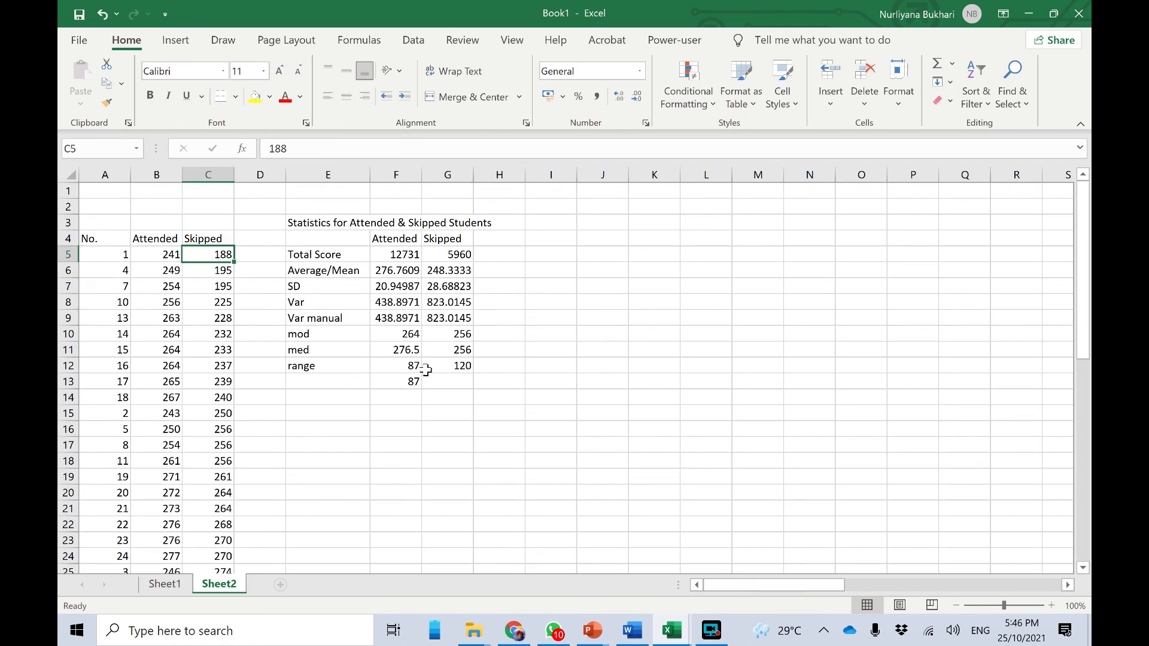
click(446, 385)
text(=308-188)
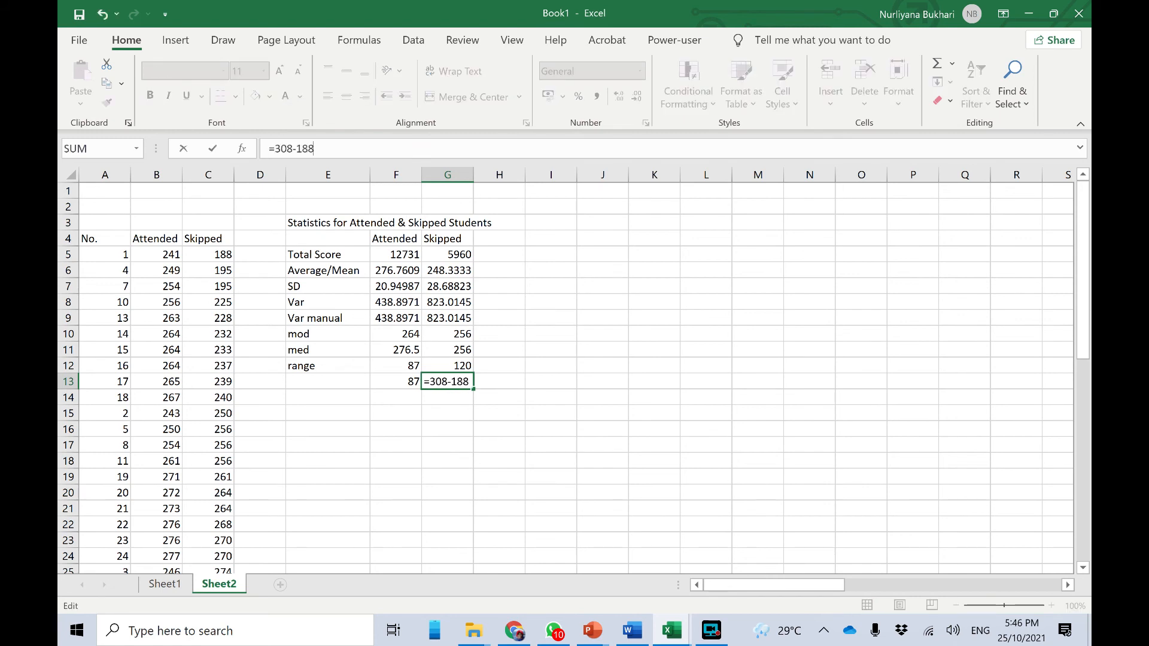
key(Return)
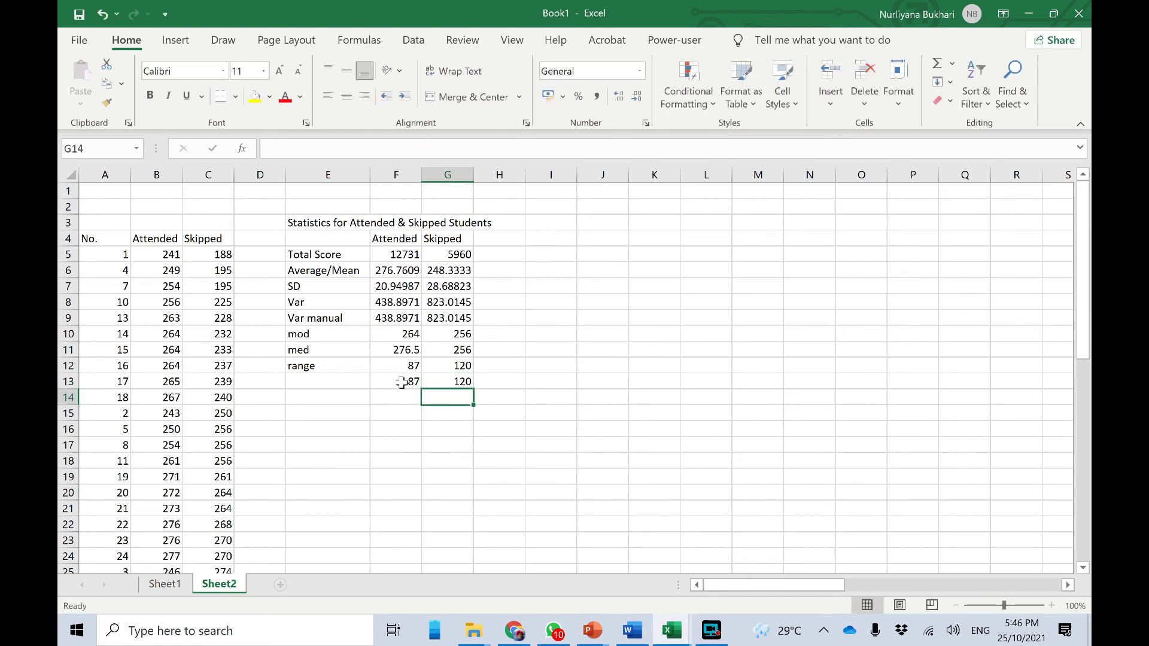
drag(443, 371, 442, 378)
- Label the manual range row "range manual" in E13
click(345, 380)
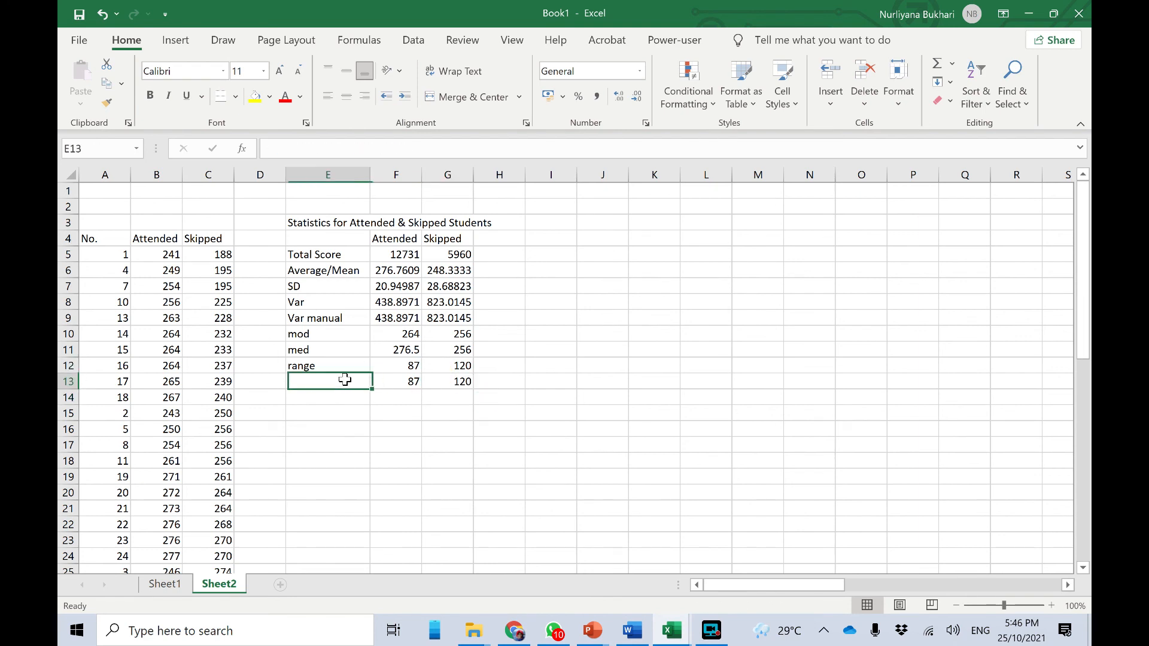
text(range manual)
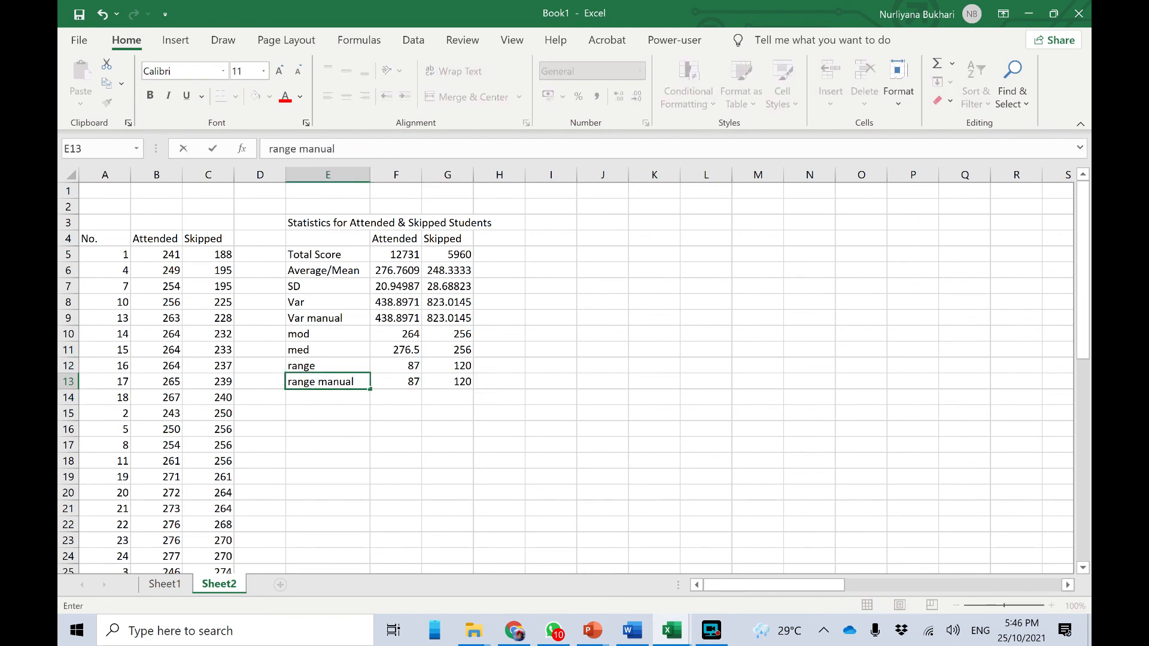
click(569, 380)
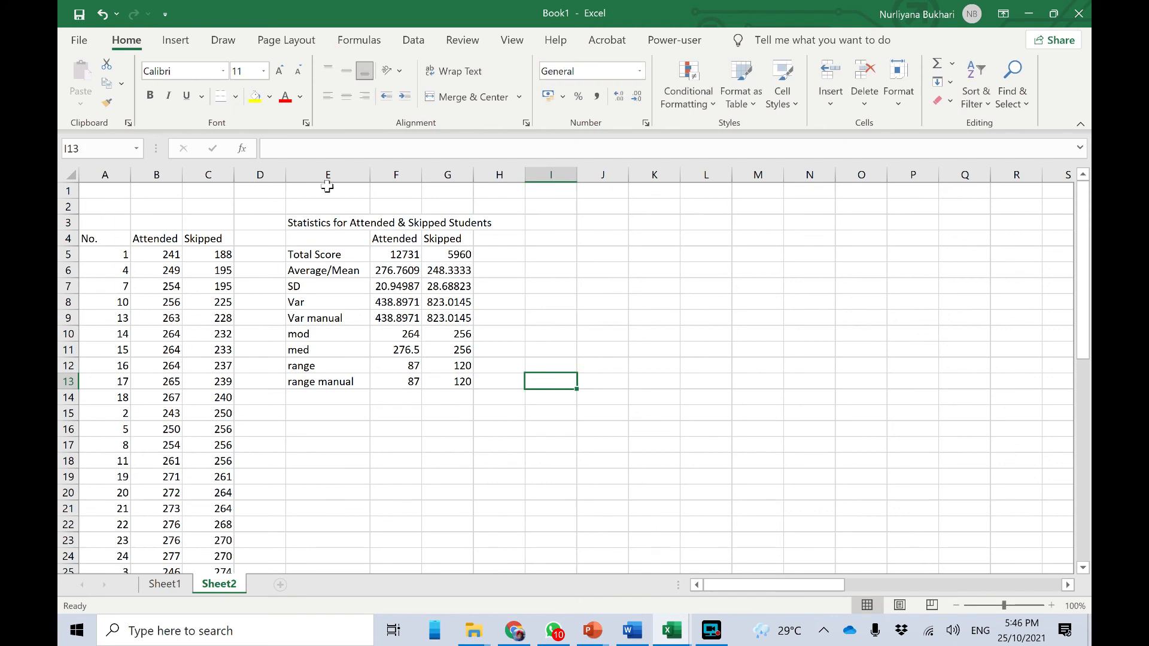
- Switch to the Word exercise document, review what question 6 and the following questions ask, and return to the Excel workbook
click(632, 634)
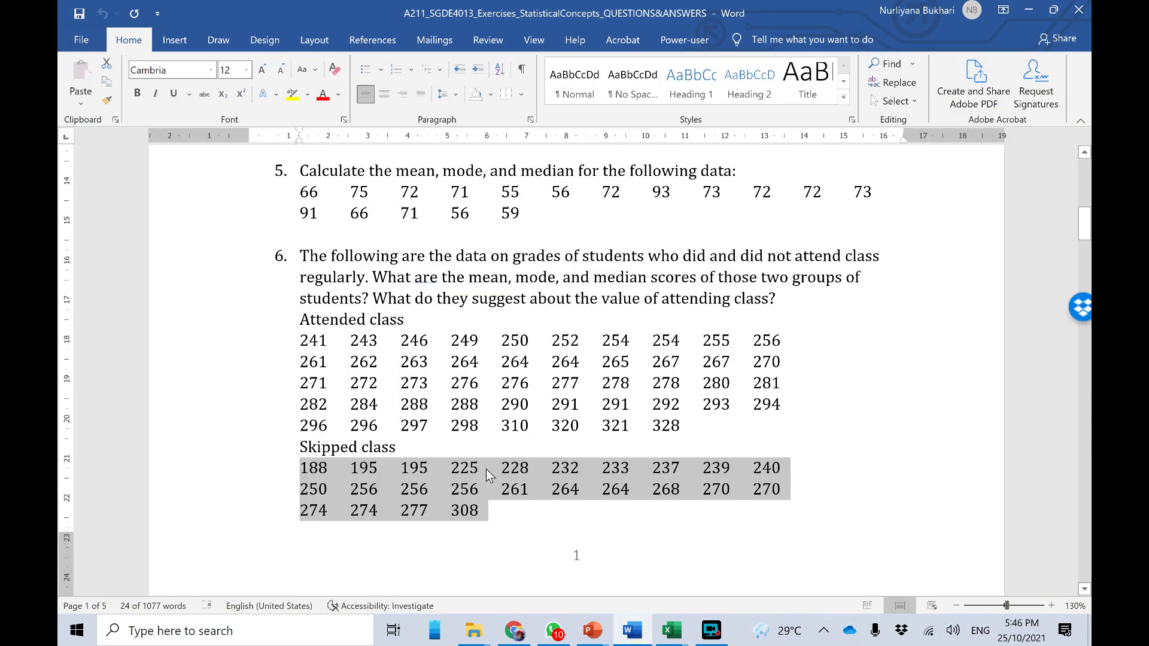
click(424, 321)
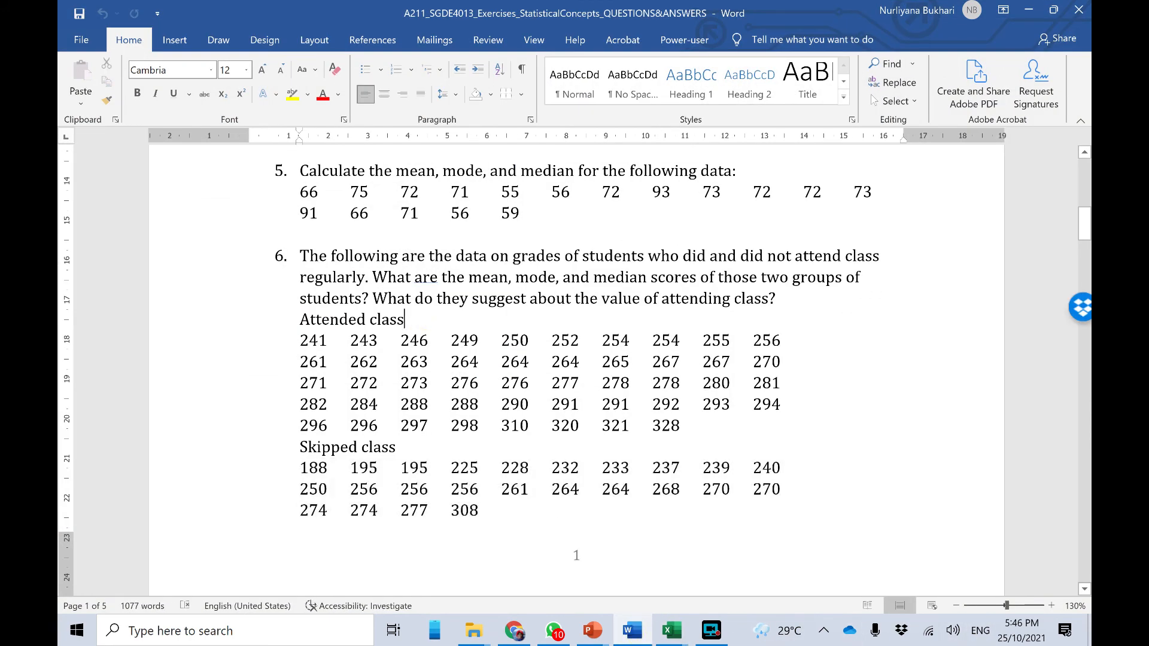
scroll(576, 377, down, 15)
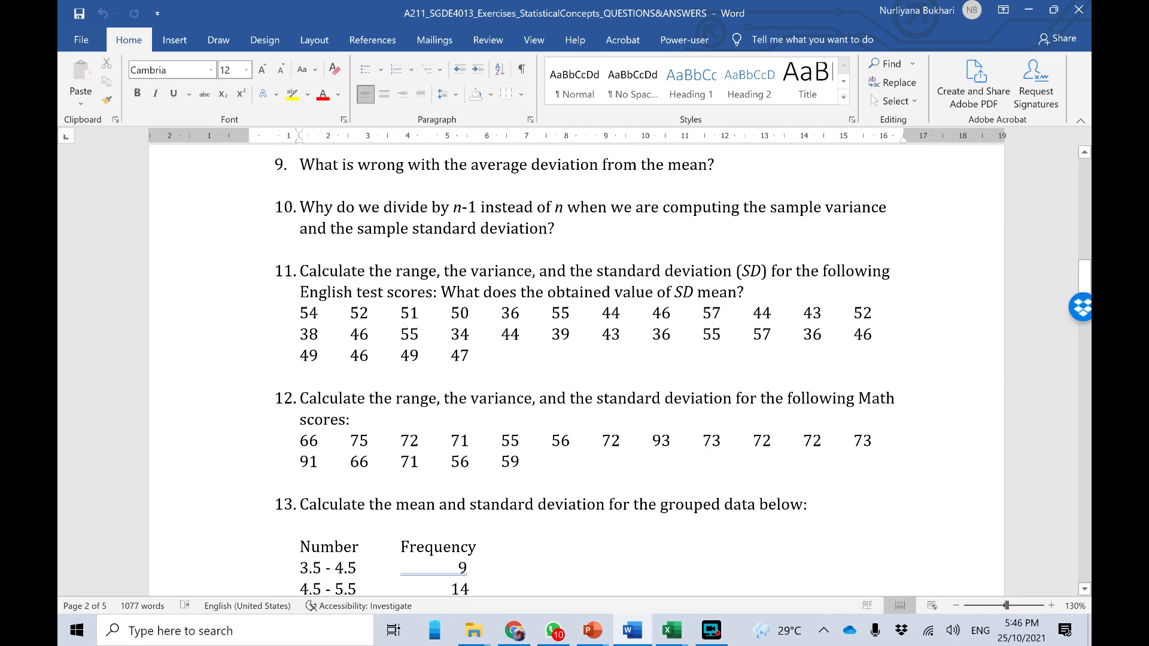
scroll(526, 269, up, 13)
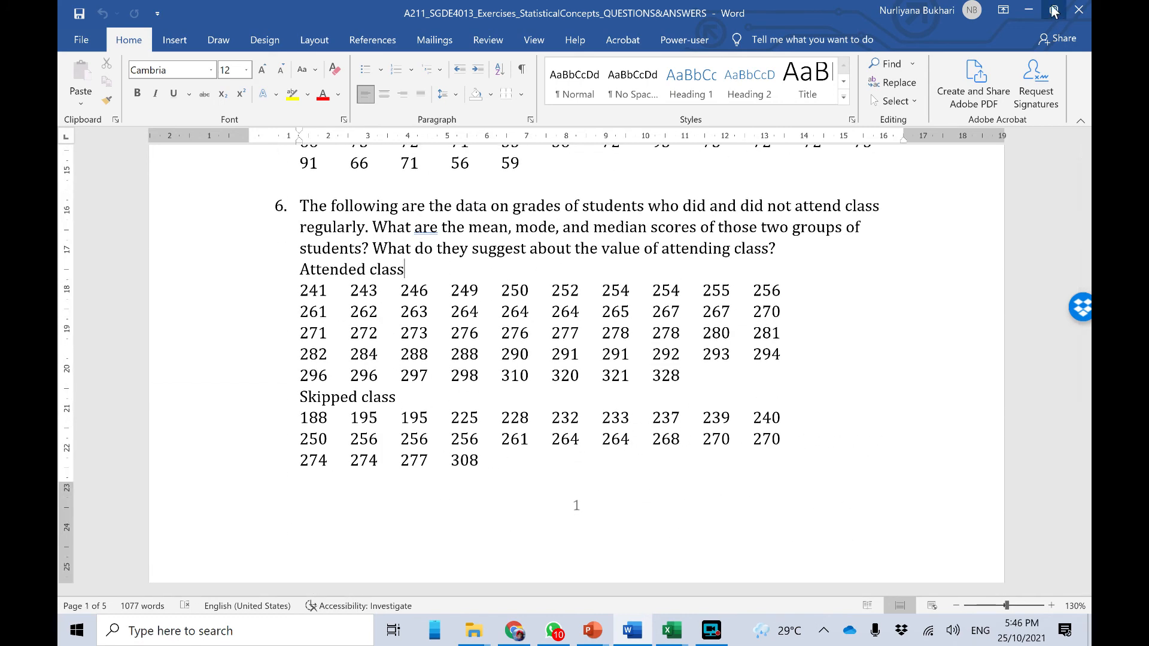
key(alt+Tab)
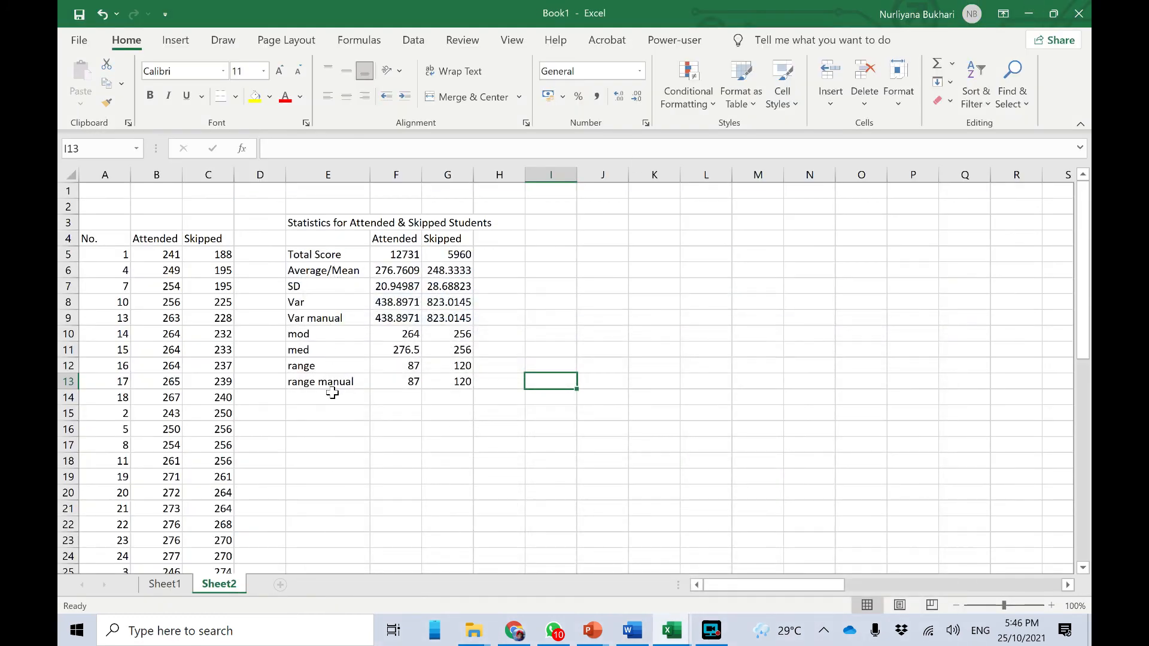
- Apply all borders to the statistics table in E4:G13
click(378, 238)
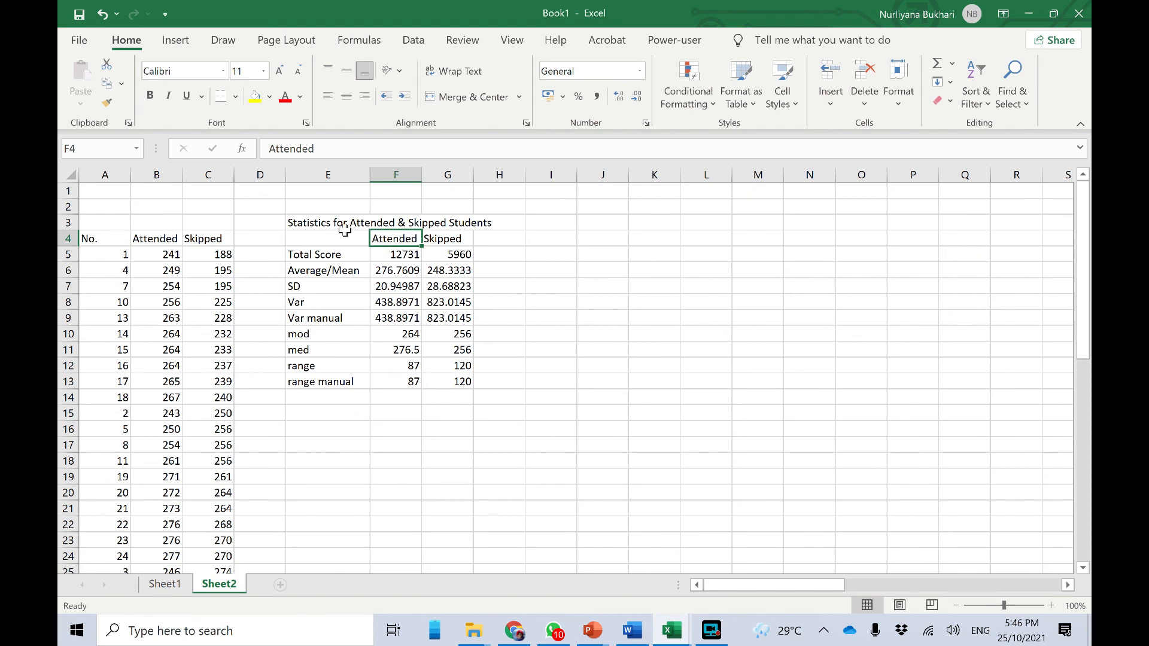
drag(323, 238, 456, 379)
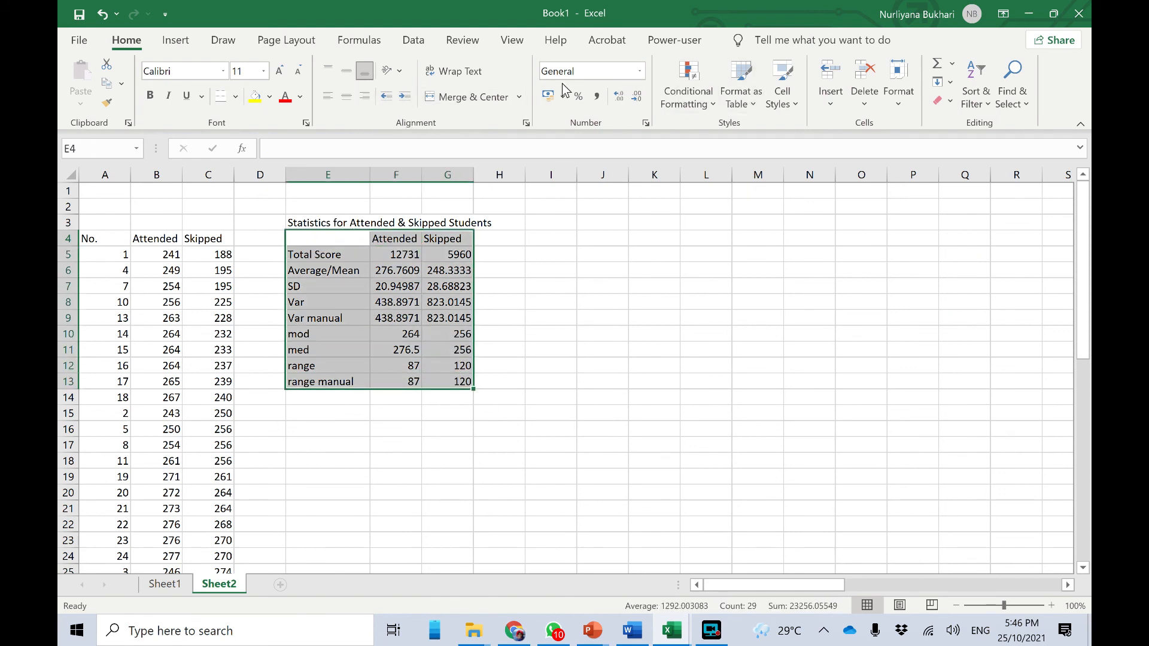
click(236, 96)
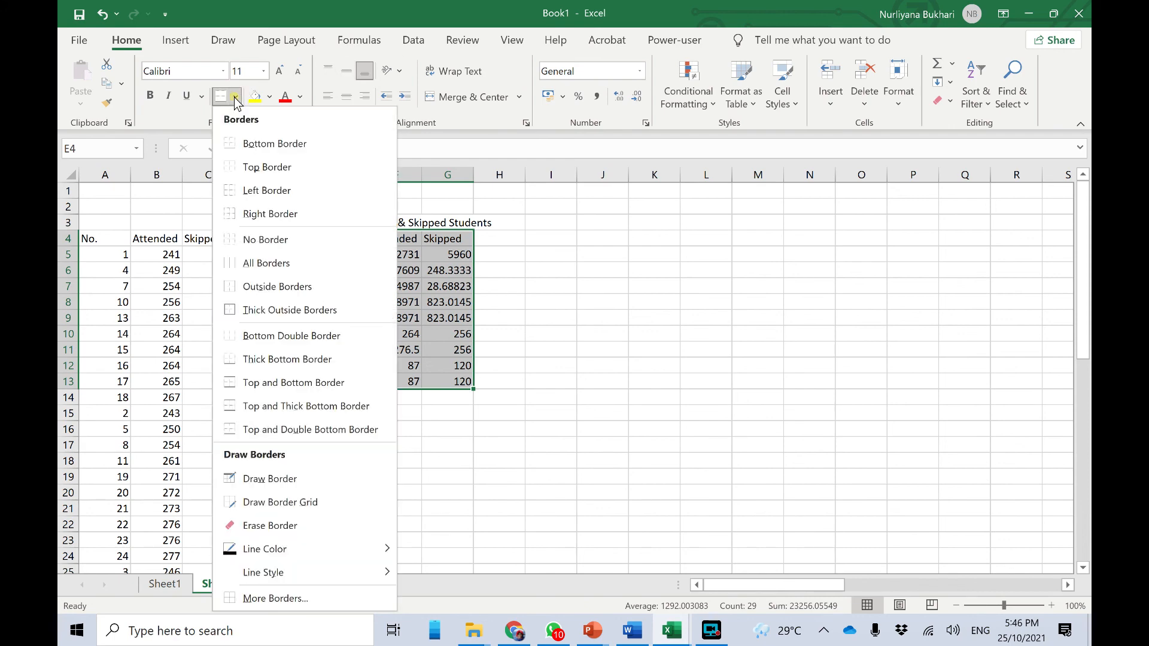
click(633, 302)
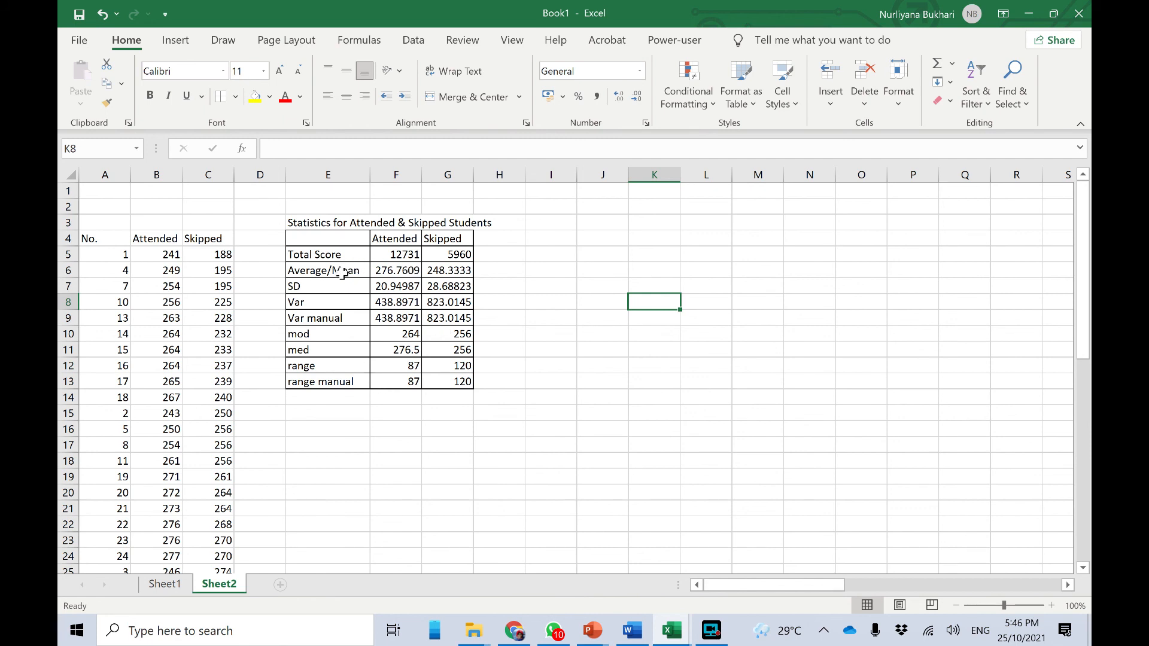
click(496, 286)
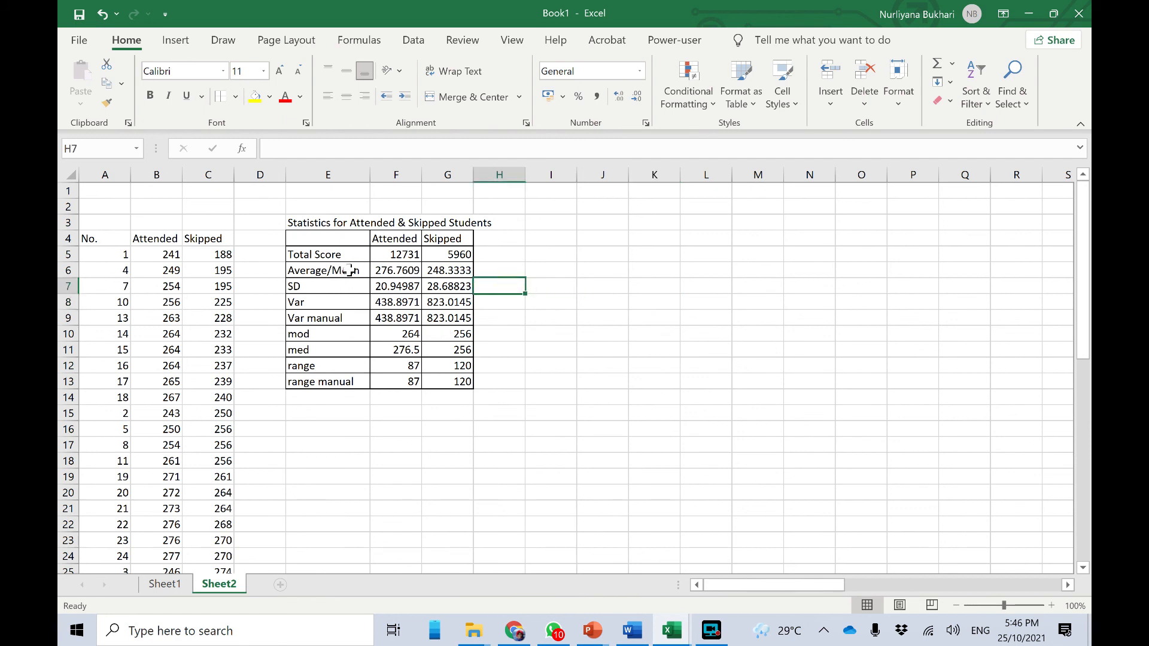
- Highlight the Average/Mean and SD rows for both groups in E6:G7 for review
click(357, 270)
key(shift+Right)
key(shift+Right)
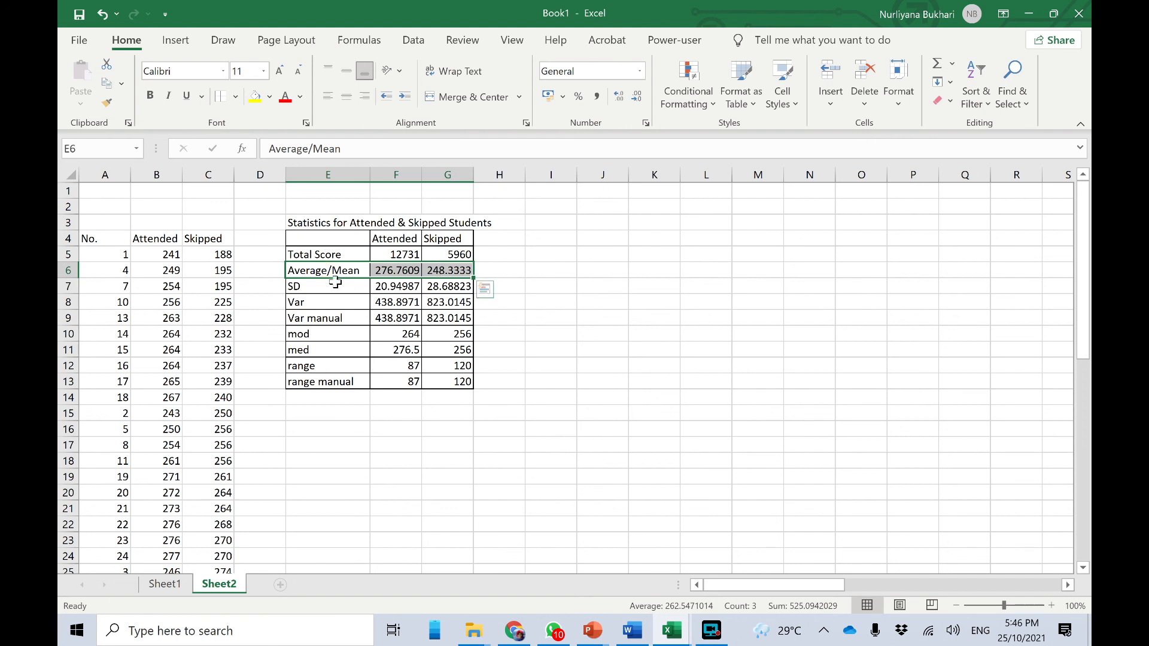
click(331, 286)
drag(332, 272, 445, 291)
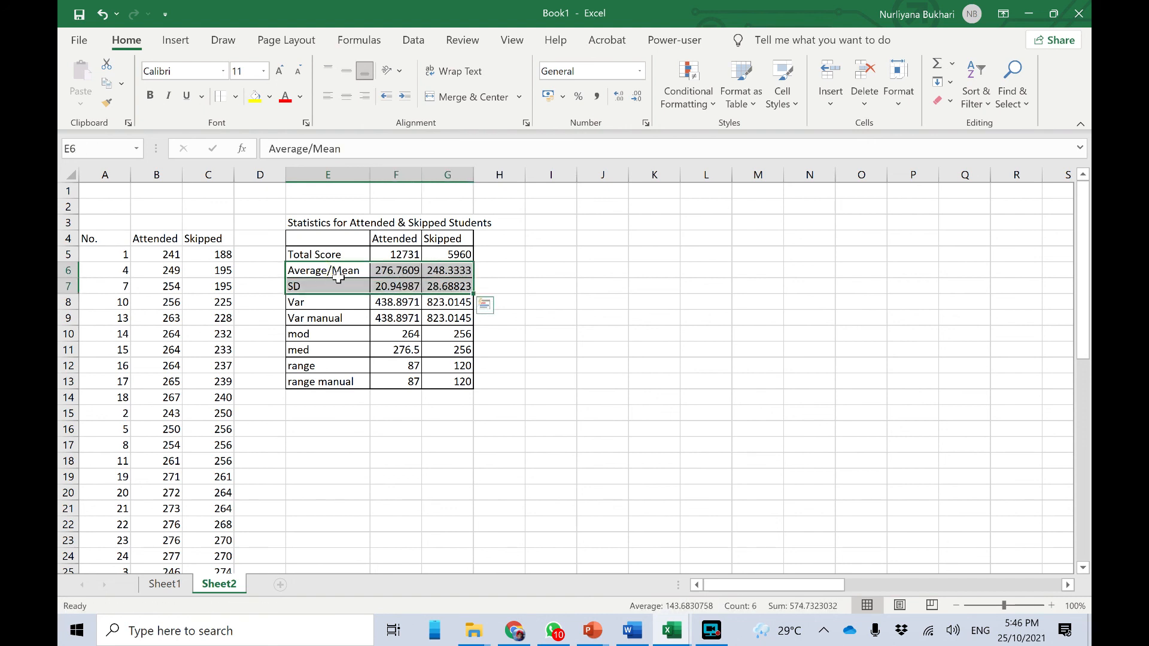
- Examine the Attended mean in F6 and standard deviation in F7 against the grade data they cover
click(411, 277)
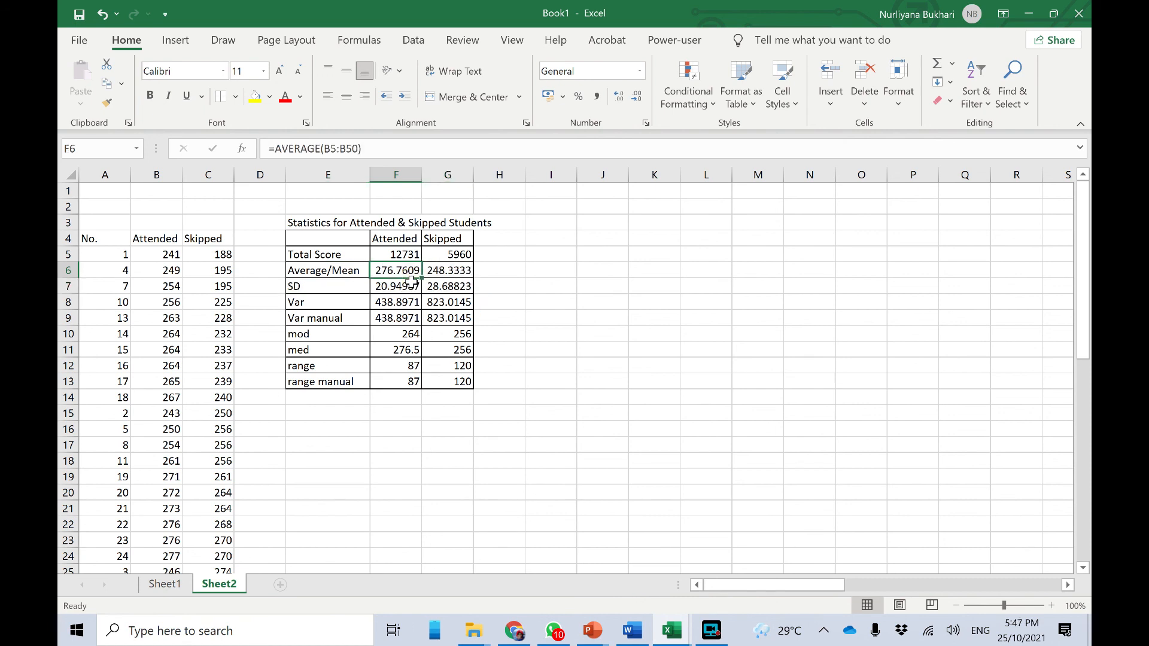
click(339, 269)
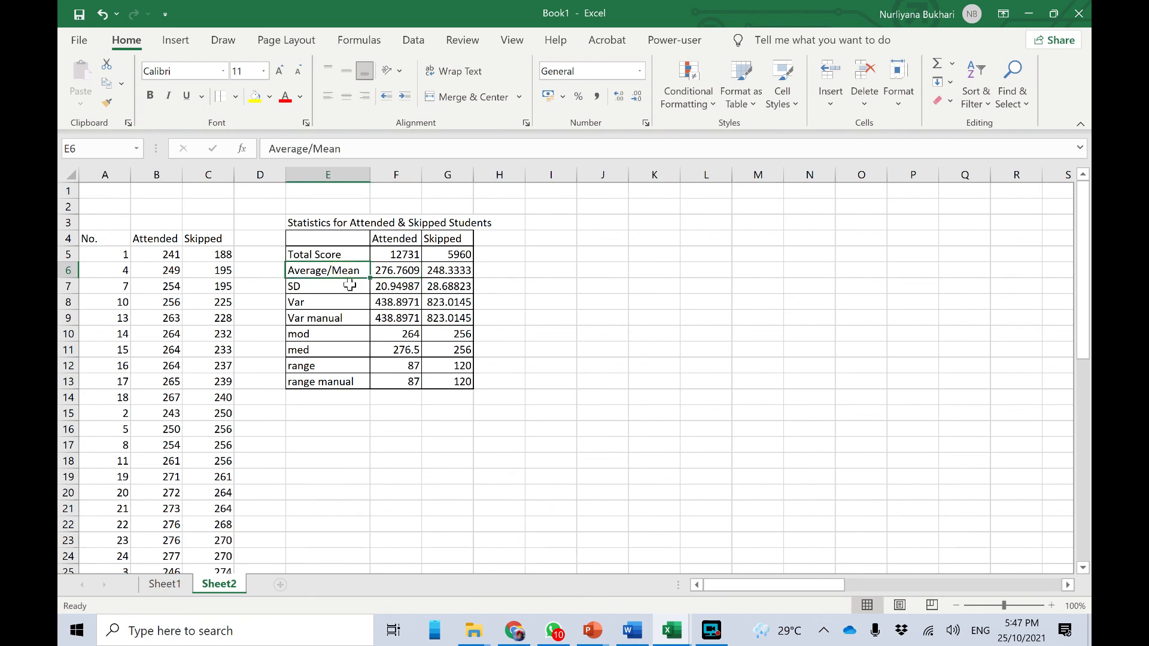
click(349, 285)
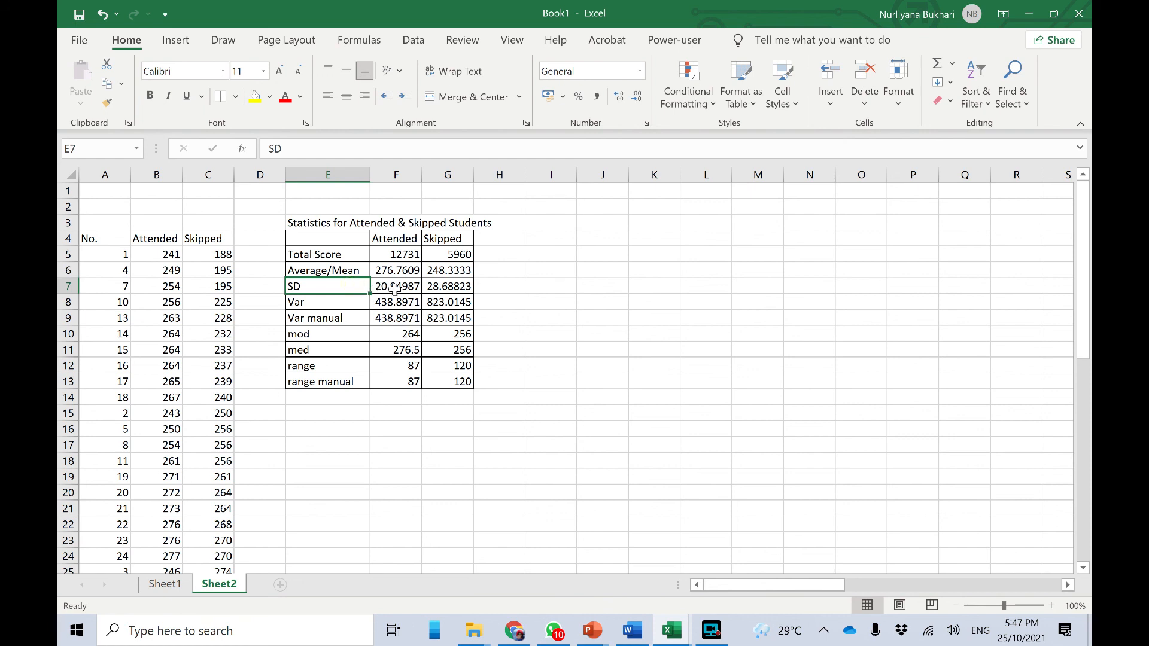
click(395, 286)
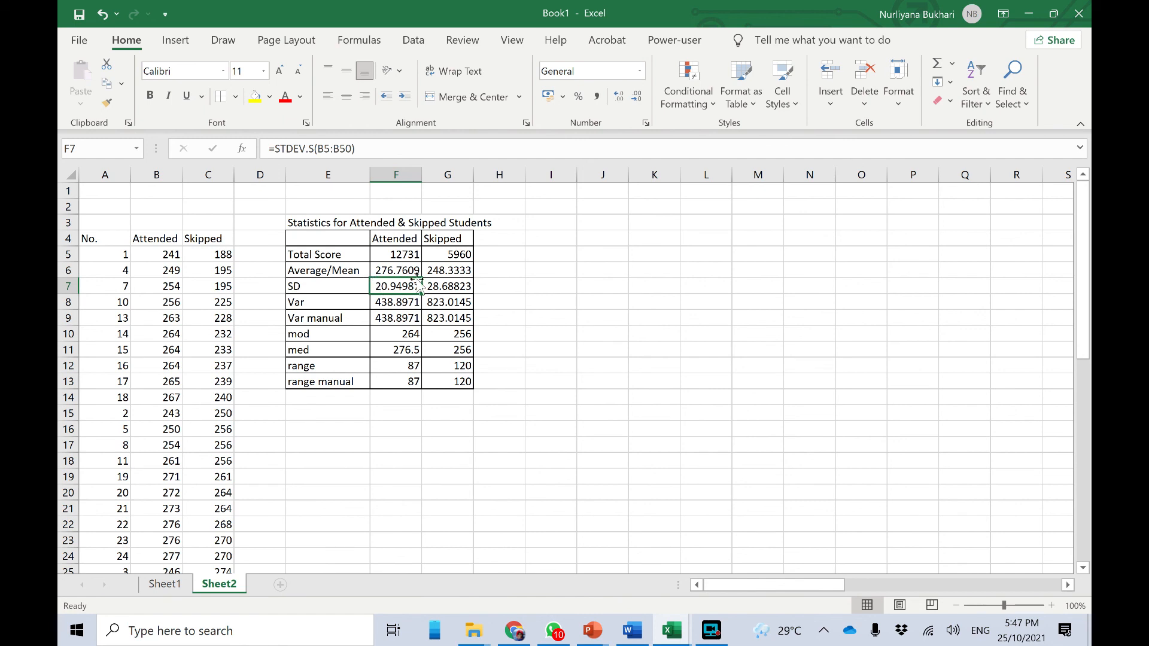
click(384, 272)
click(385, 285)
scroll(259, 420, down, 3)
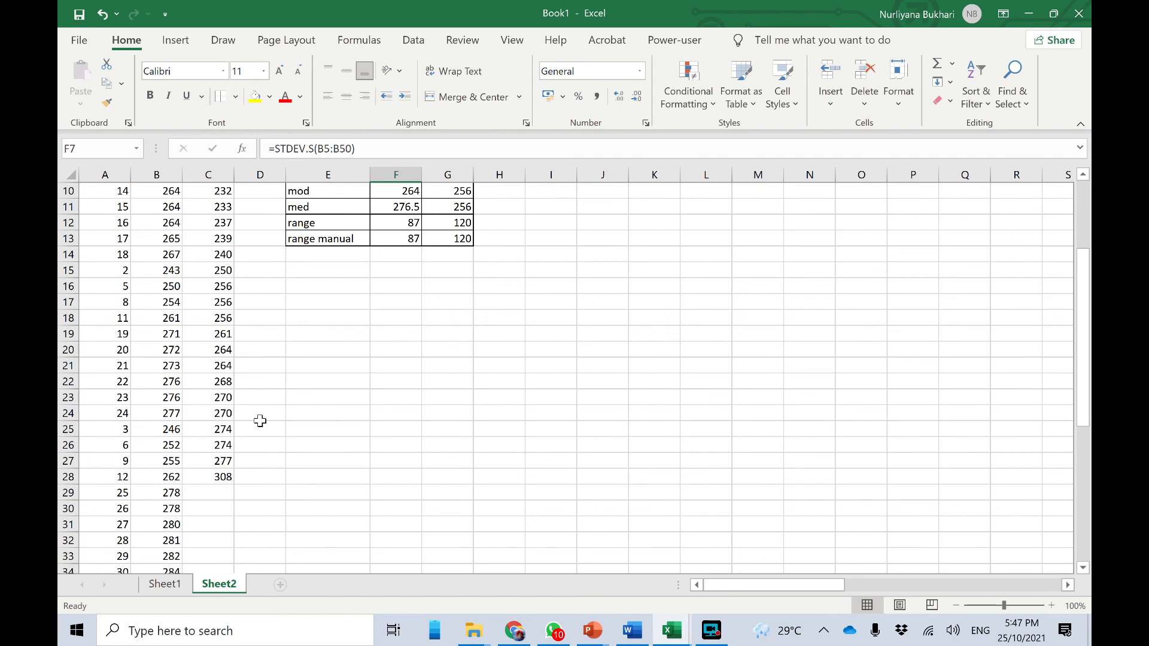
scroll(260, 421, up, 3)
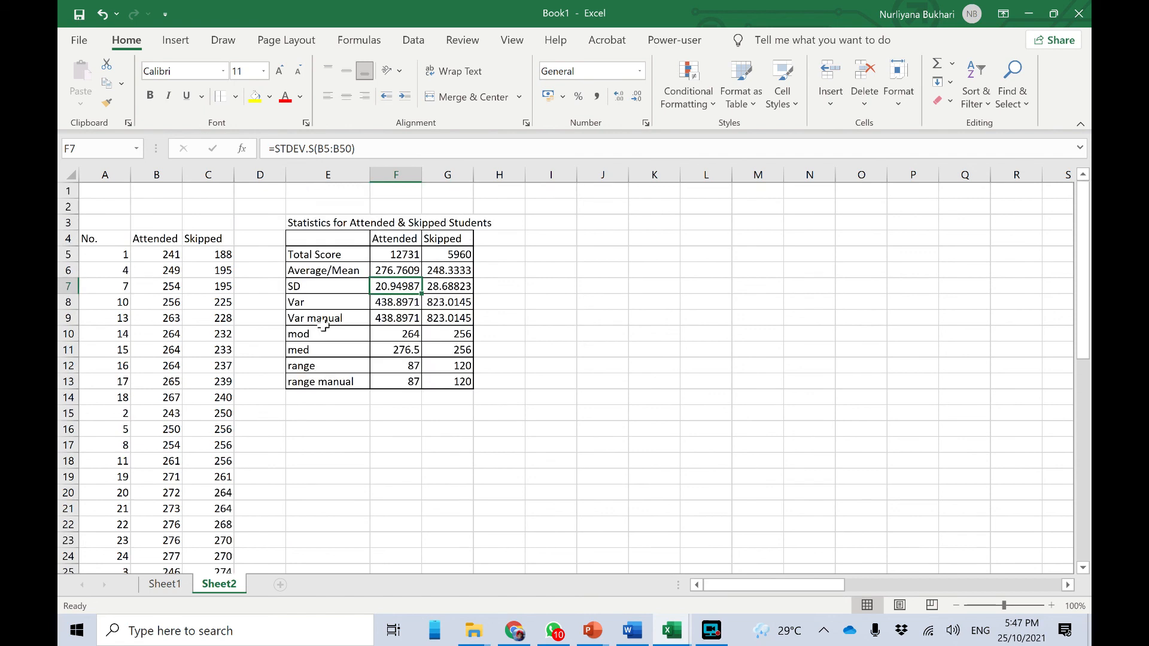
- Compare the Attended and Skipped means in F6 and G6 and the standard deviations in F7 and G7
click(401, 270)
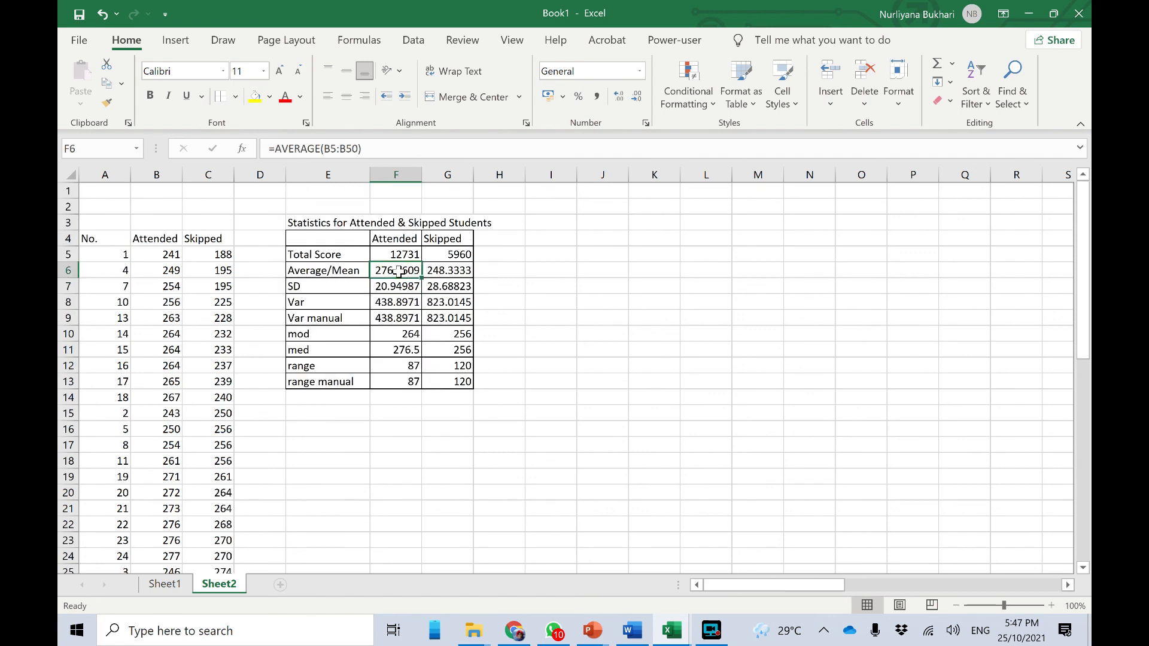
click(444, 271)
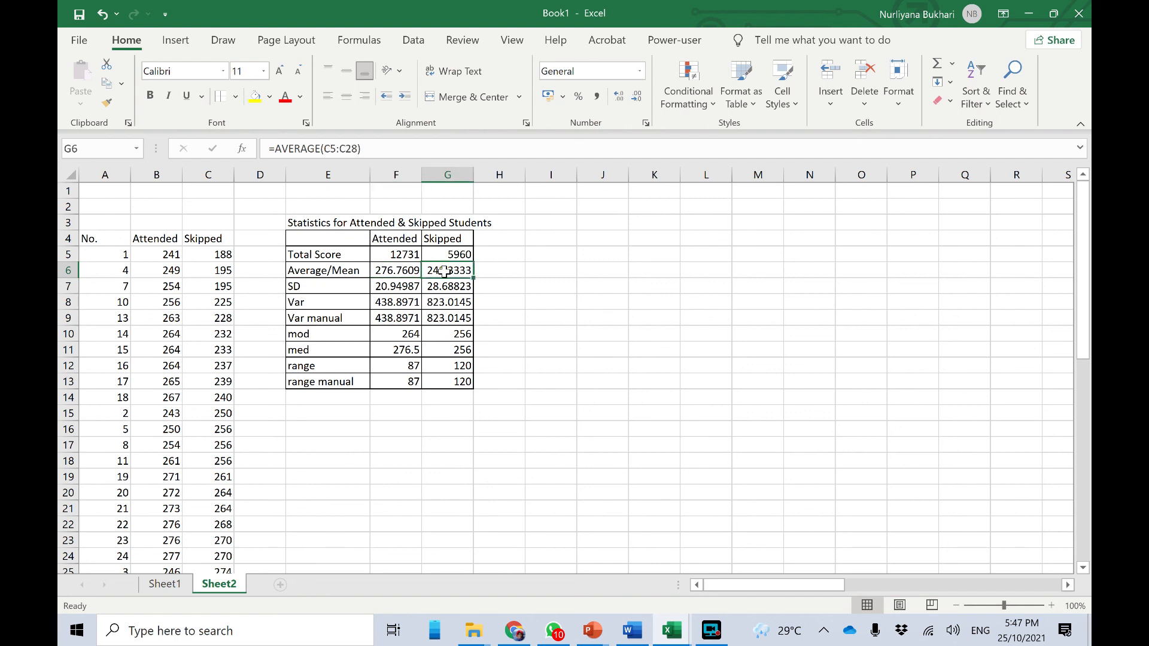
click(396, 272)
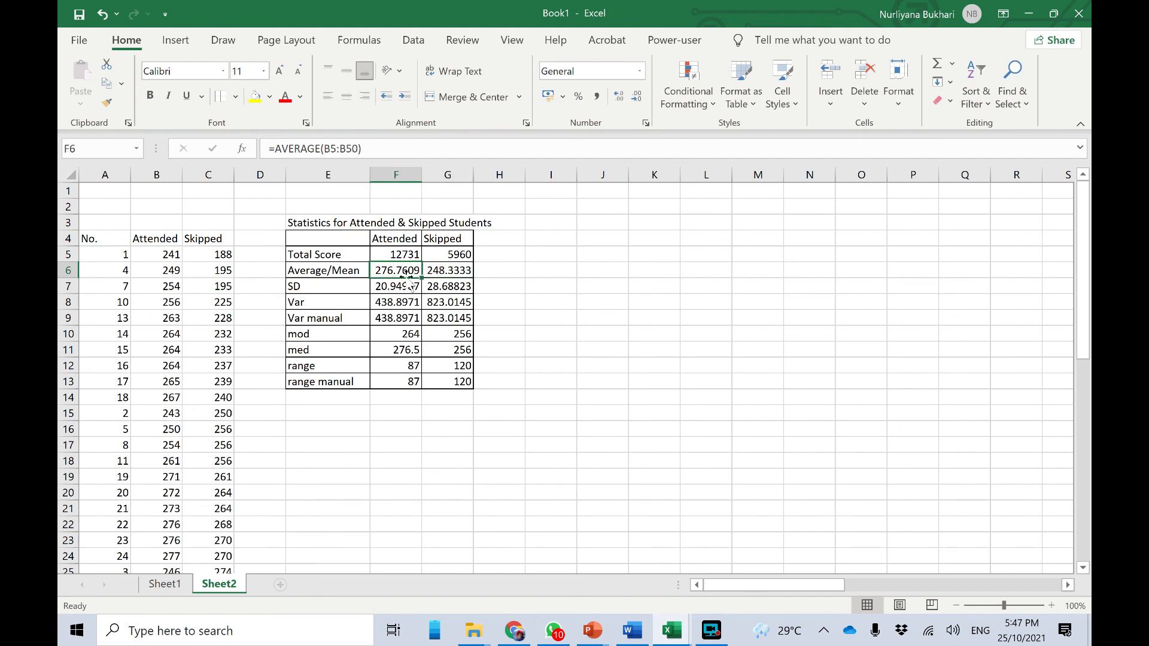
click(449, 274)
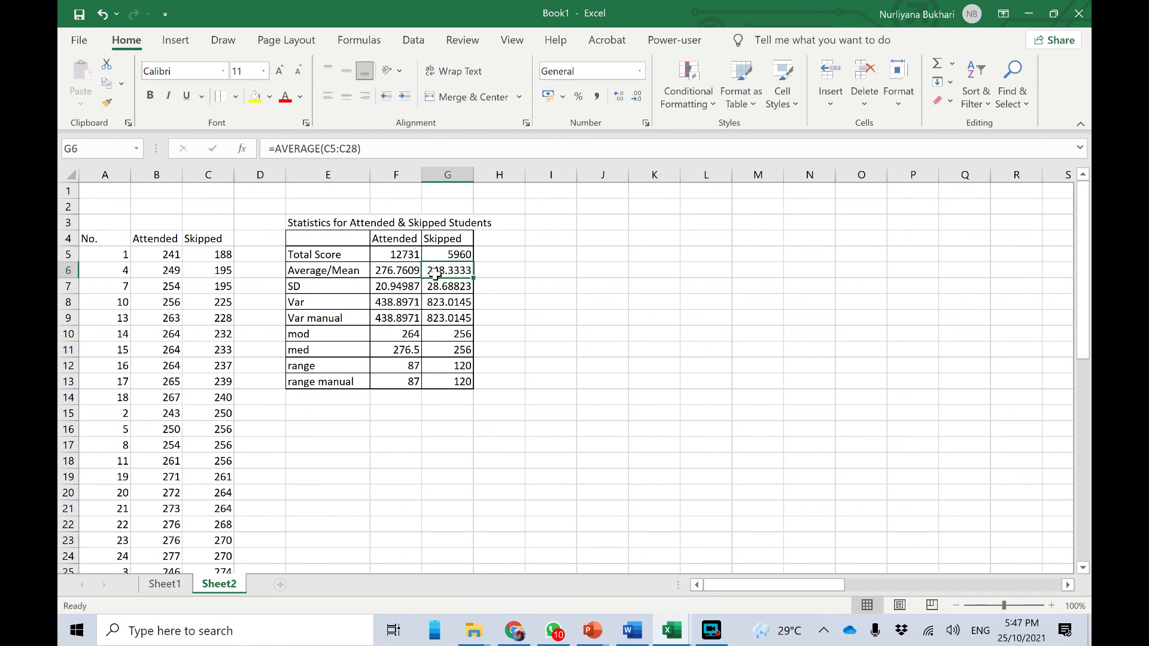
click(405, 272)
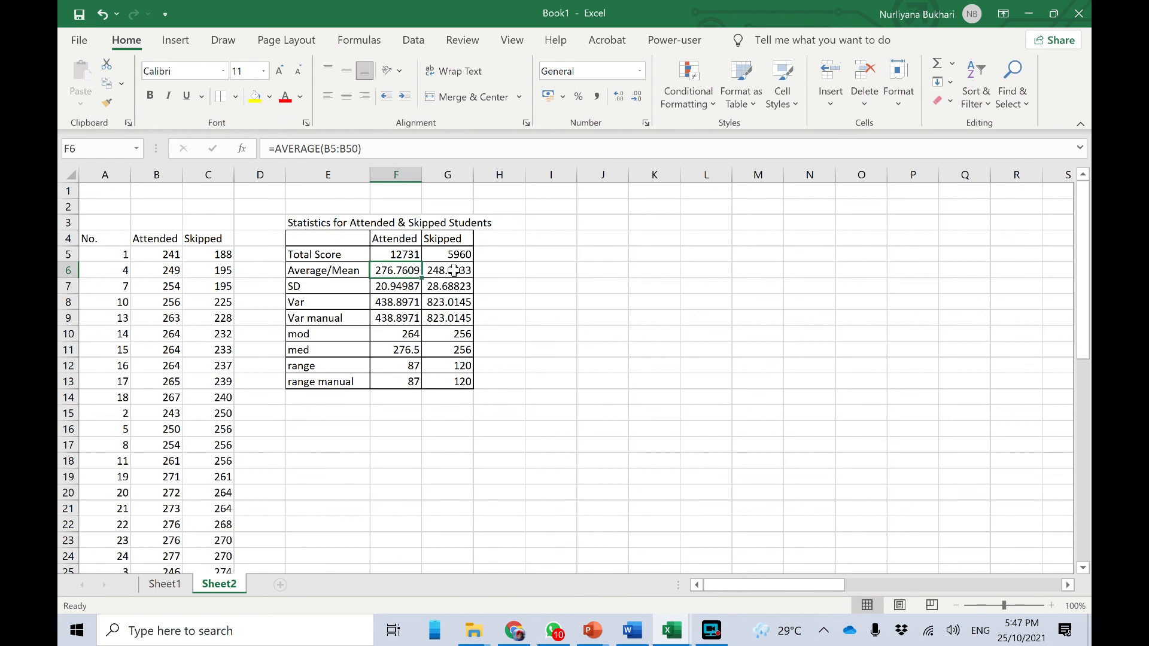
click(411, 285)
click(443, 286)
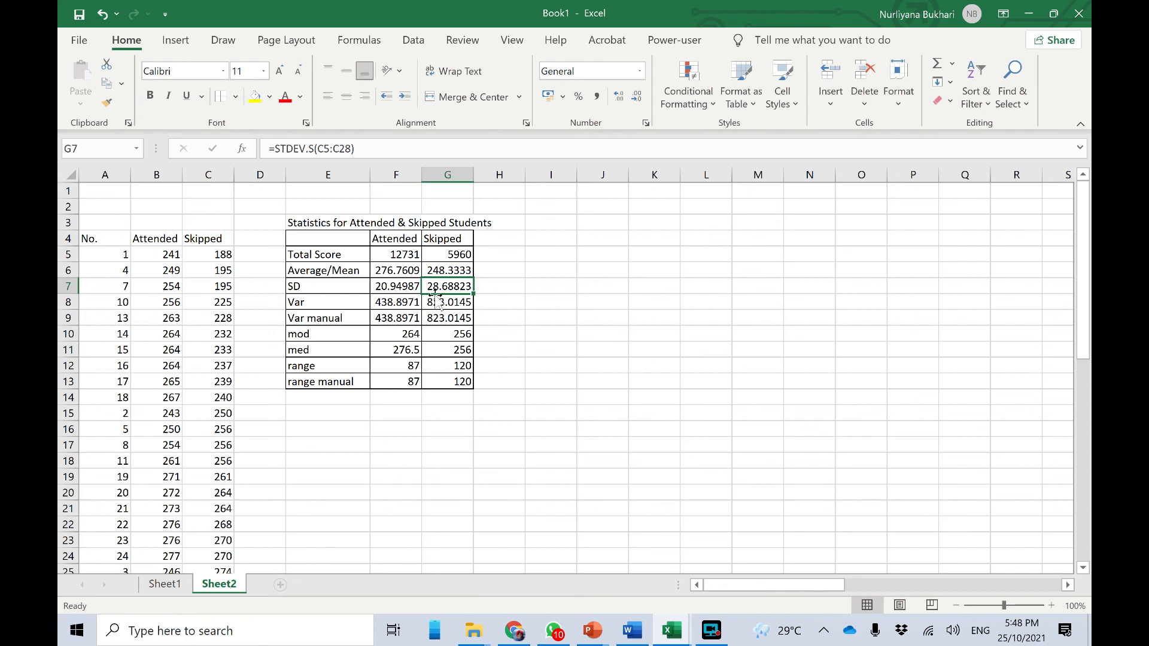
click(395, 270)
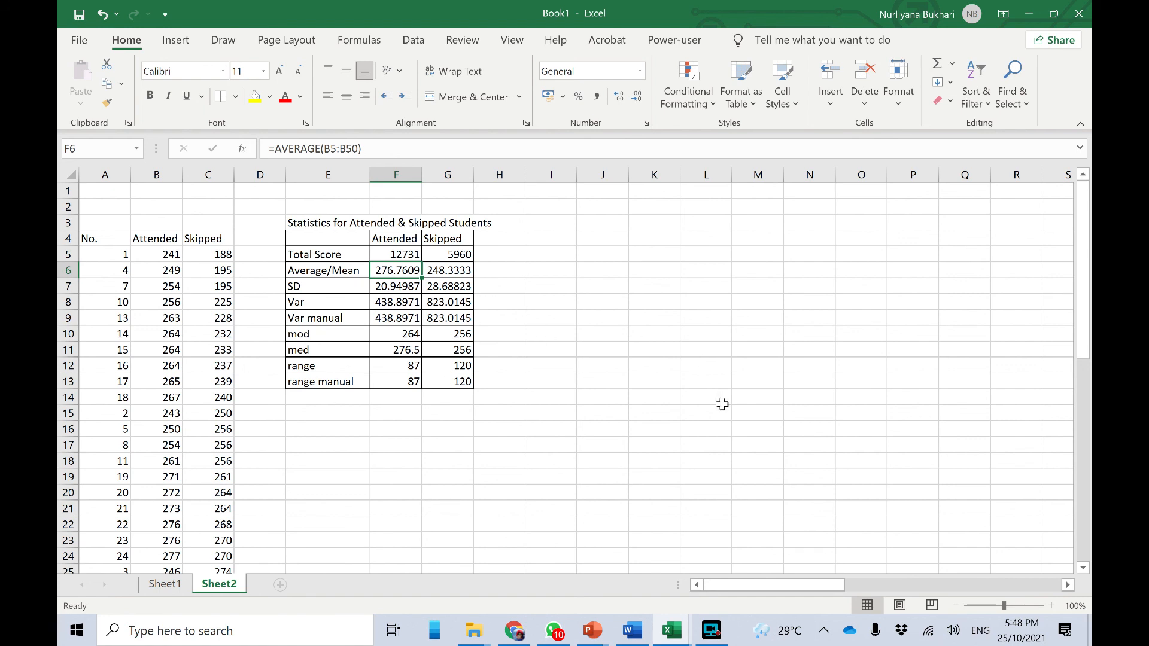
click(710, 630)
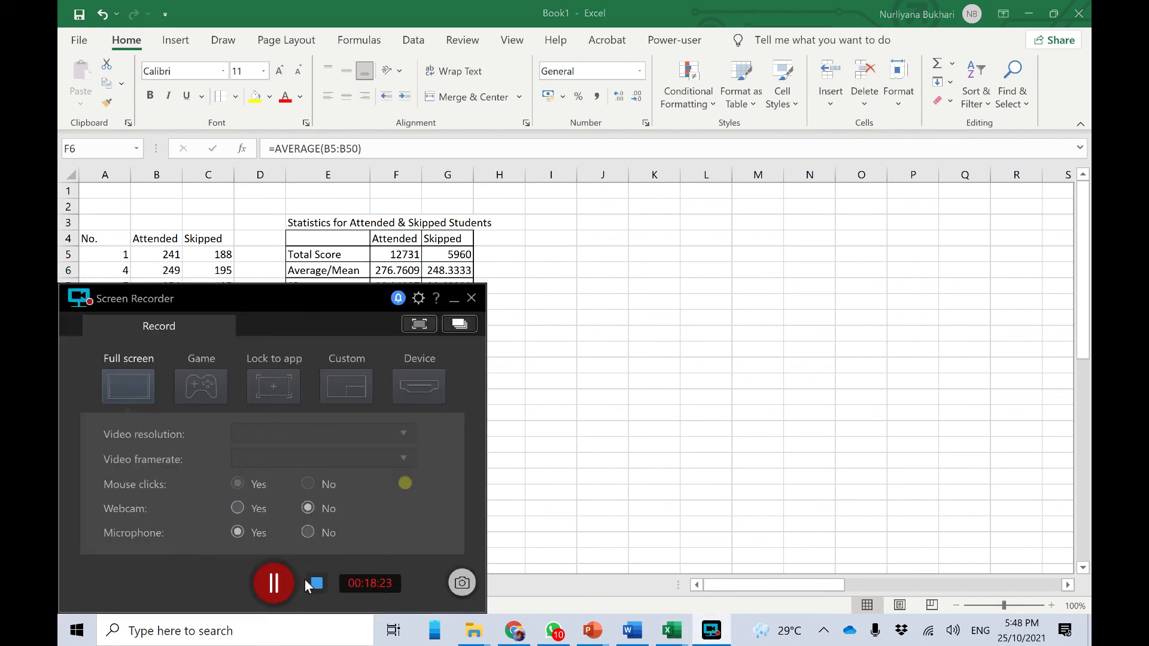